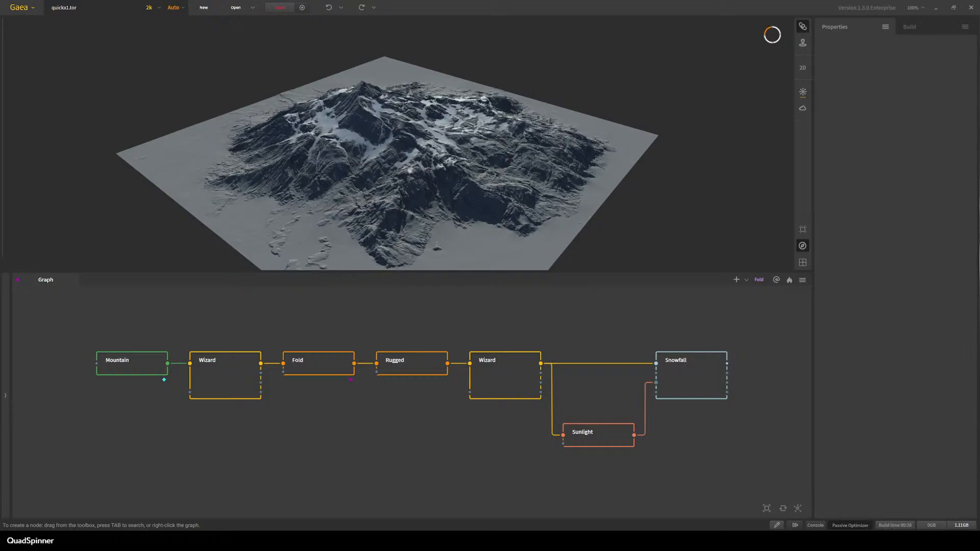
# Examine the terrain produced by the Mountain node, the first Wizard node and the Fold node in turn.
pyautogui.moveTo(217, 377)
pyautogui.click(129, 365)
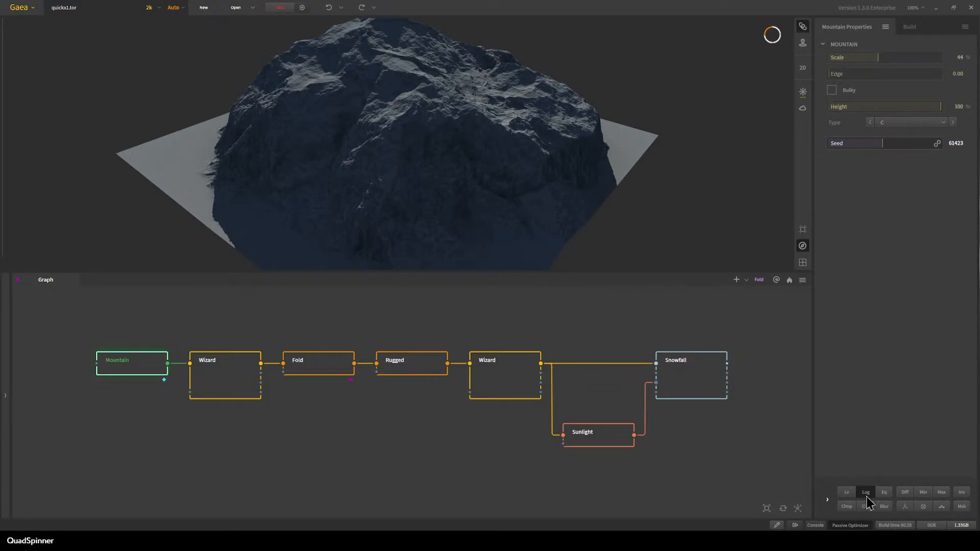
pyautogui.moveTo(416, 182); pyautogui.dragTo(505, 199)
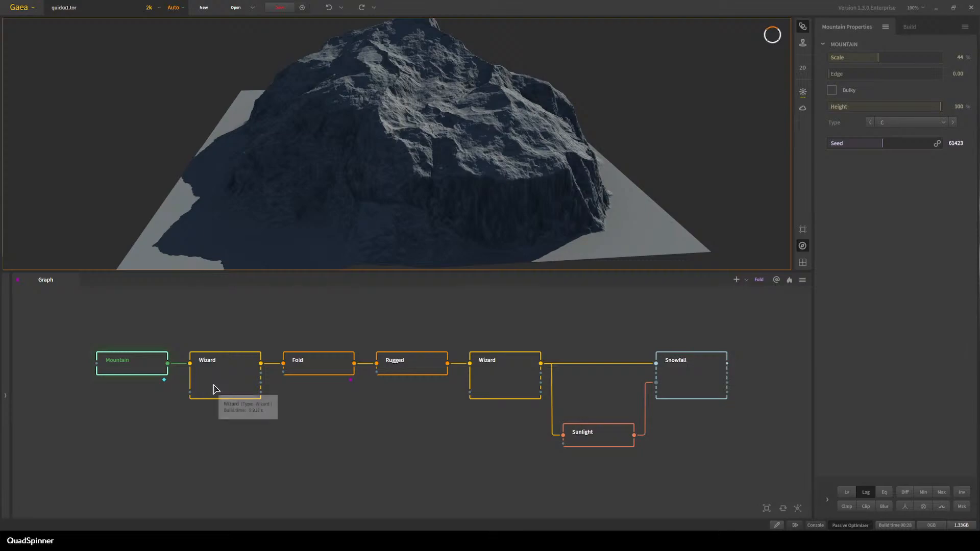
pyautogui.click(214, 390)
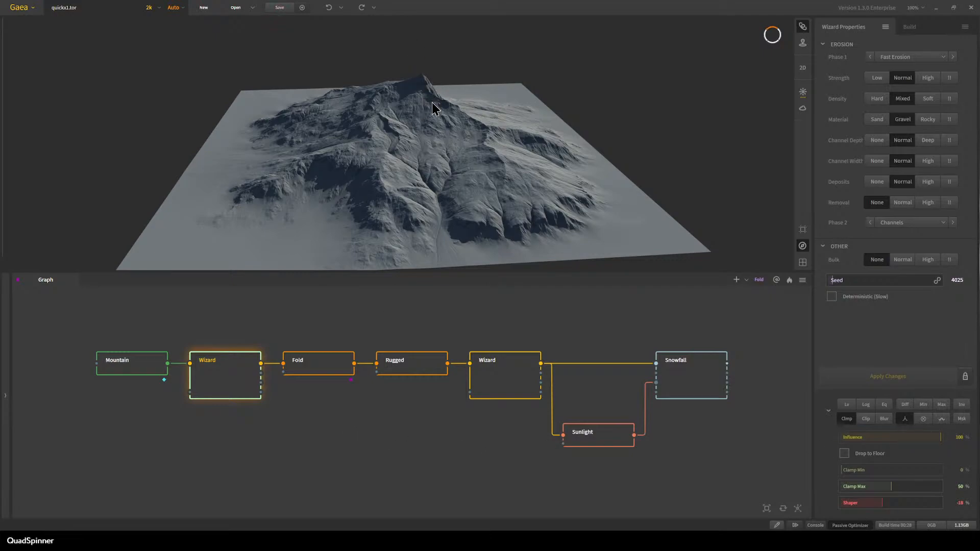
pyautogui.click(341, 366)
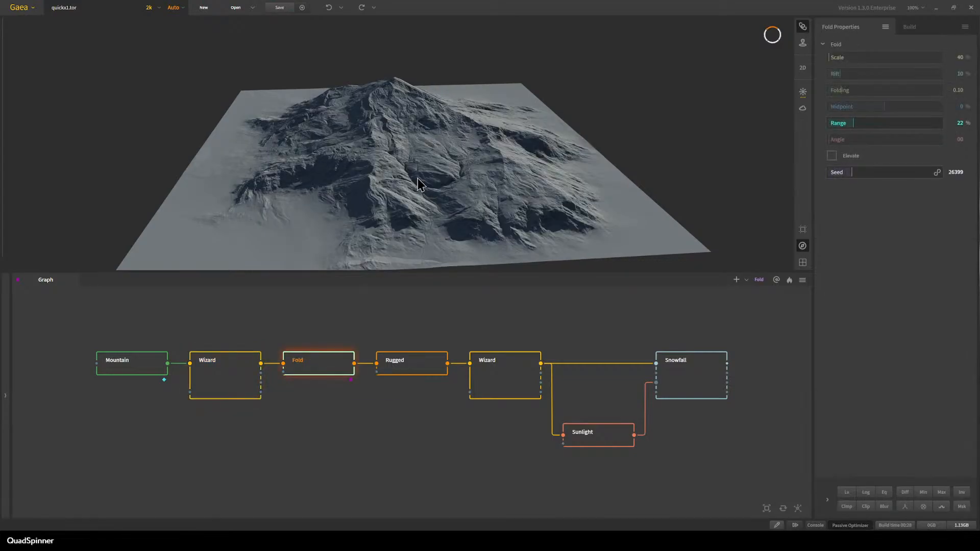
pyautogui.moveTo(350, 239); pyautogui.dragTo(395, 242)
pyautogui.scroll(3, 449, 232)
pyautogui.moveTo(467, 162); pyautogui.dragTo(430, 162)
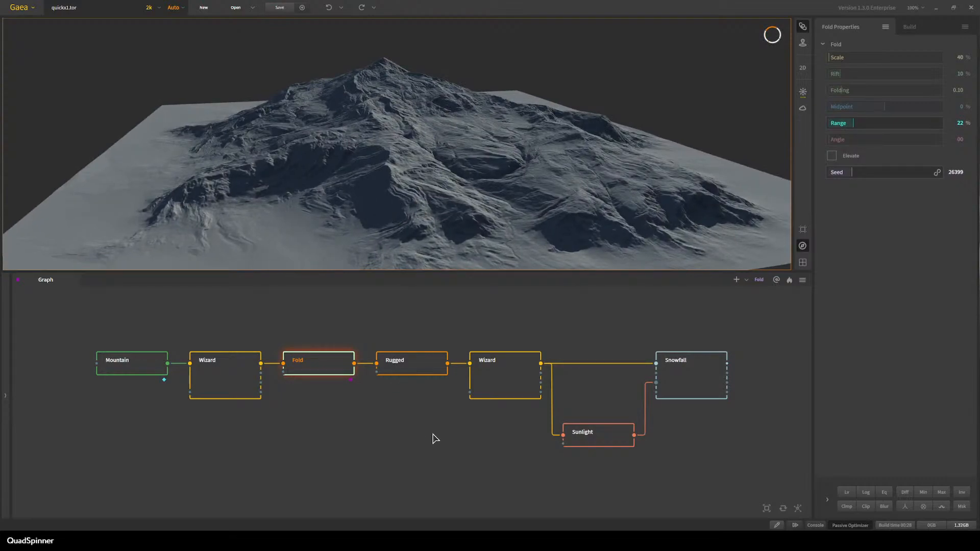
# Compare the Rugged node's terrain with the Fold node's terrain from several angles.
pyautogui.click(412, 367)
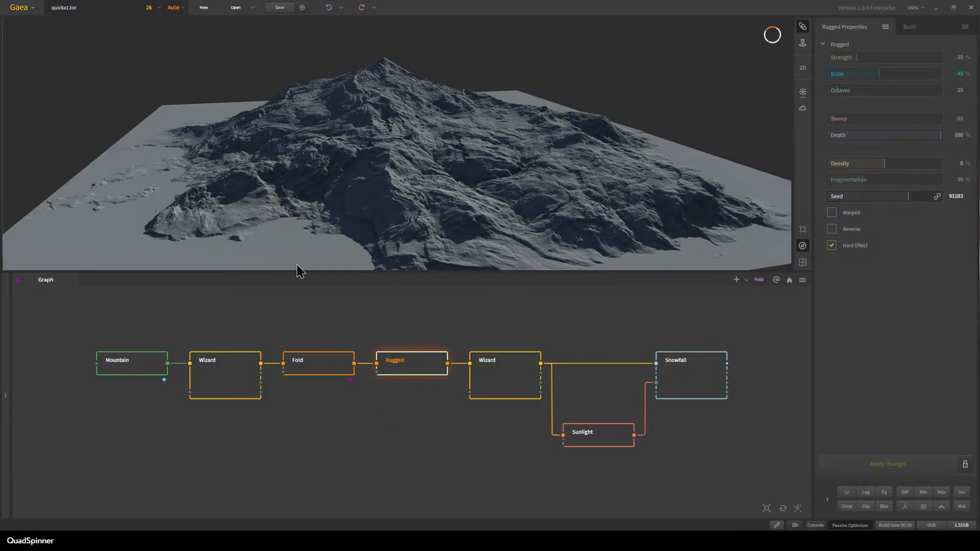
pyautogui.moveTo(268, 221); pyautogui.dragTo(366, 186)
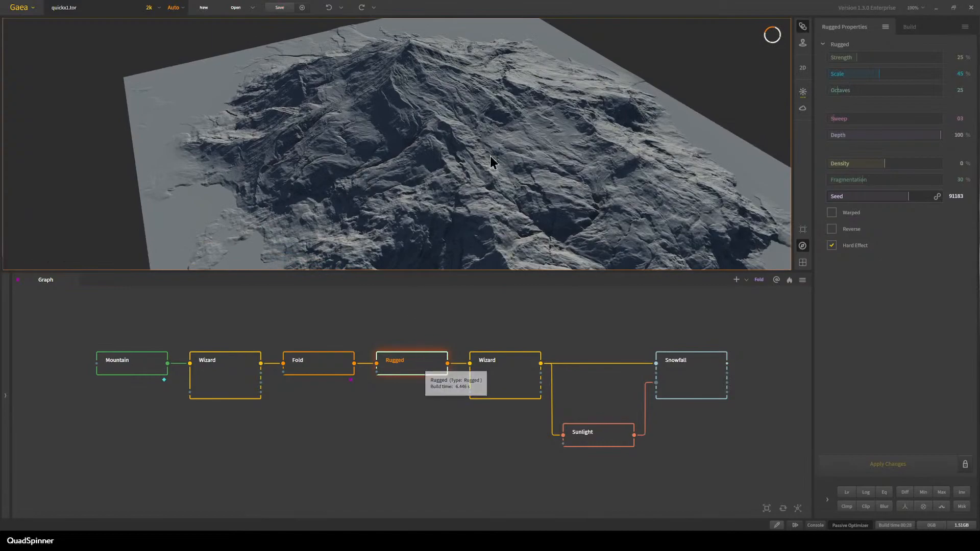
pyautogui.click(328, 356)
pyautogui.moveTo(564, 186); pyautogui.dragTo(372, 217)
pyautogui.scroll(3, 370, 200)
pyautogui.moveTo(442, 234); pyautogui.dragTo(358, 97)
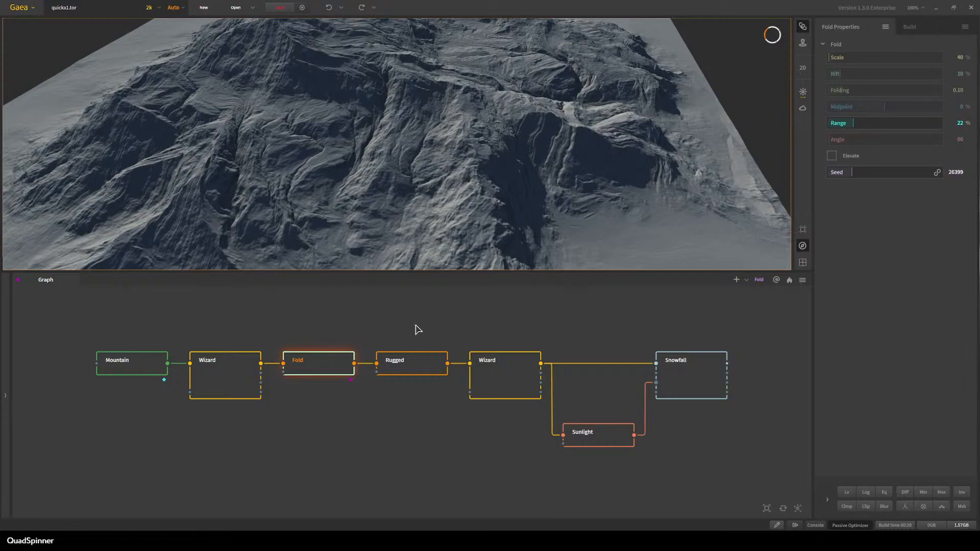
pyautogui.click(408, 368)
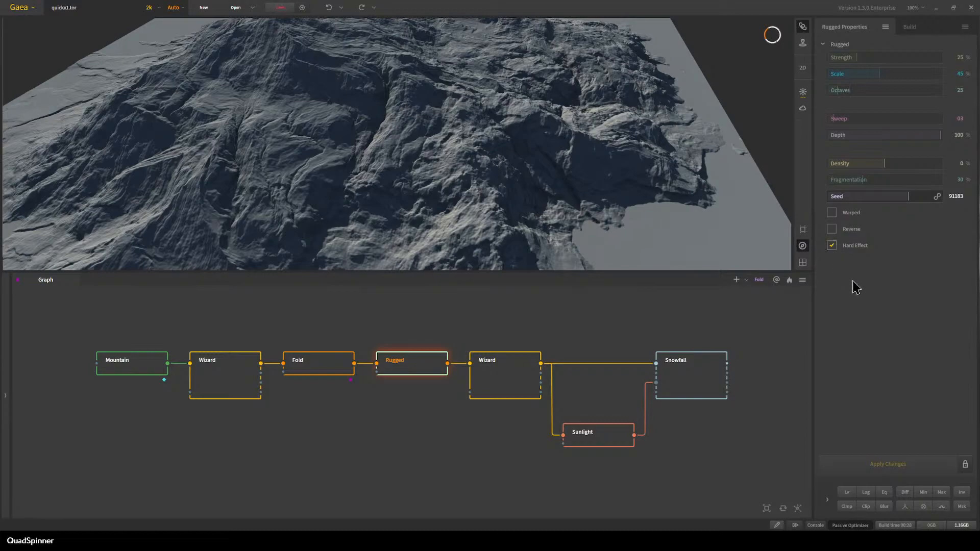
pyautogui.moveTo(413, 206); pyautogui.dragTo(349, 237)
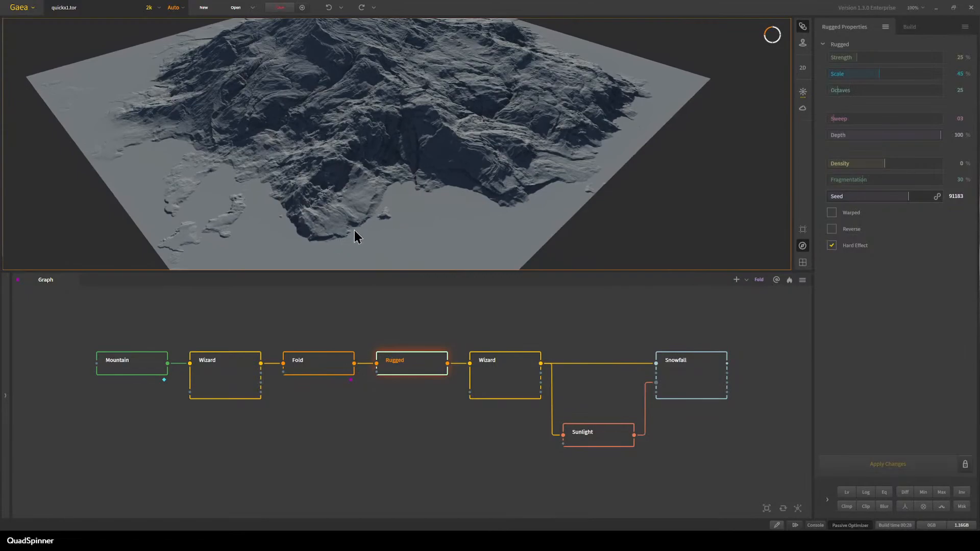
pyautogui.moveTo(425, 192); pyautogui.dragTo(393, 211)
pyautogui.moveTo(292, 199); pyautogui.dragTo(322, 193)
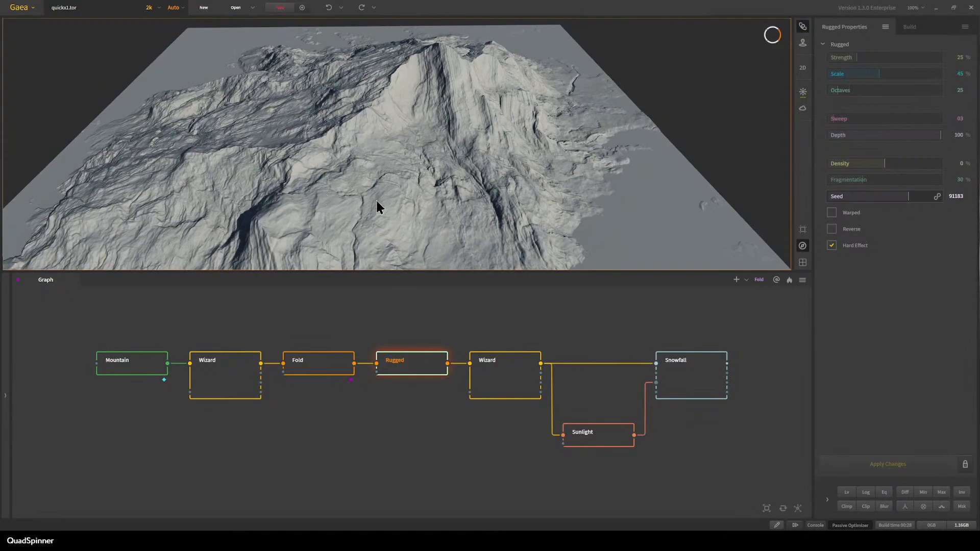
pyautogui.moveTo(250, 211); pyautogui.dragTo(306, 214)
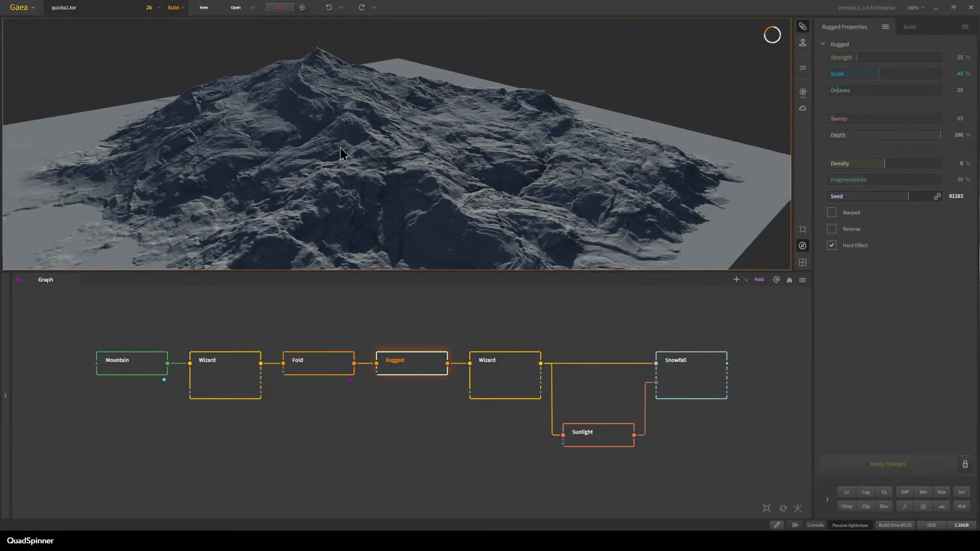
pyautogui.click(304, 359)
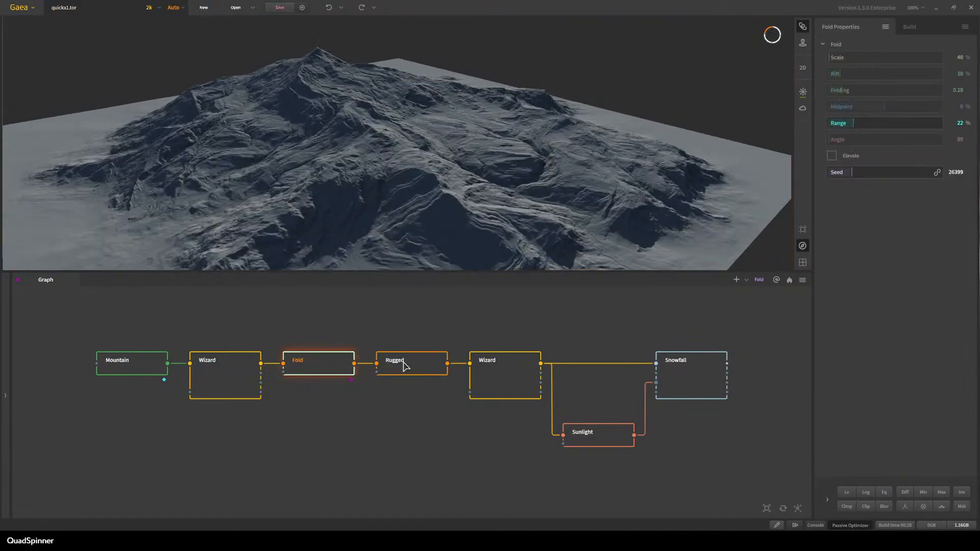
pyautogui.click(403, 365)
pyautogui.moveTo(443, 251); pyautogui.dragTo(444, 234)
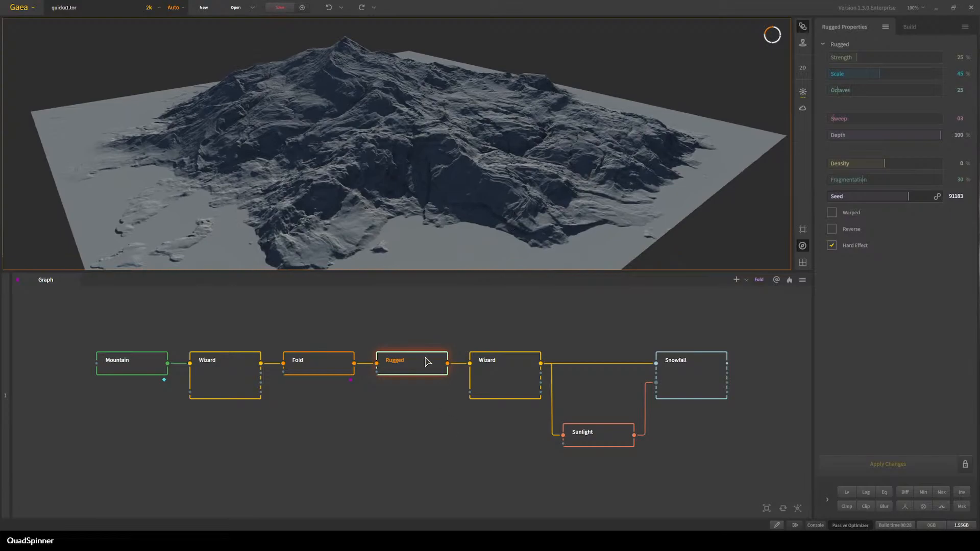
# Review the second Wizard node's Phase 1 erosion options and examine its eroded terrain.
pyautogui.click(507, 379)
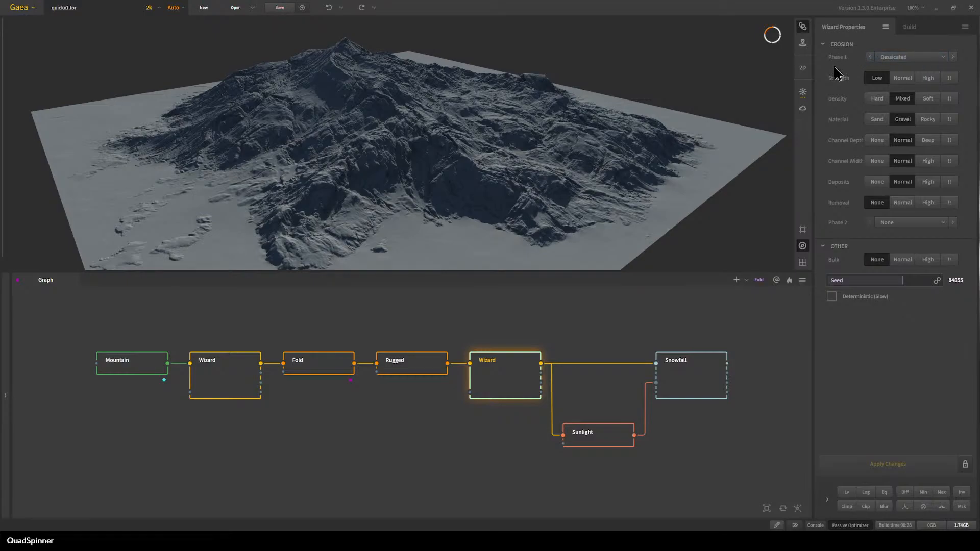
pyautogui.click(904, 63)
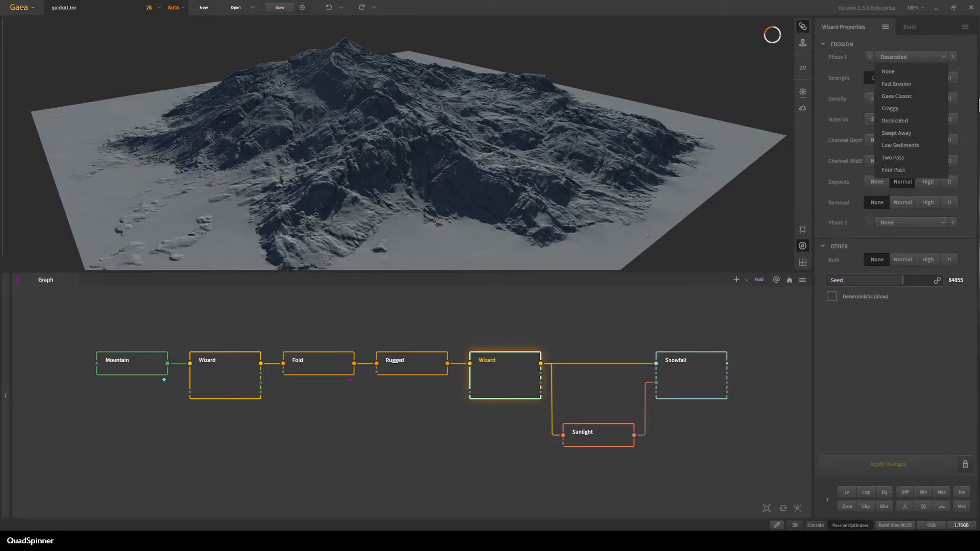
pyautogui.click(820, 111)
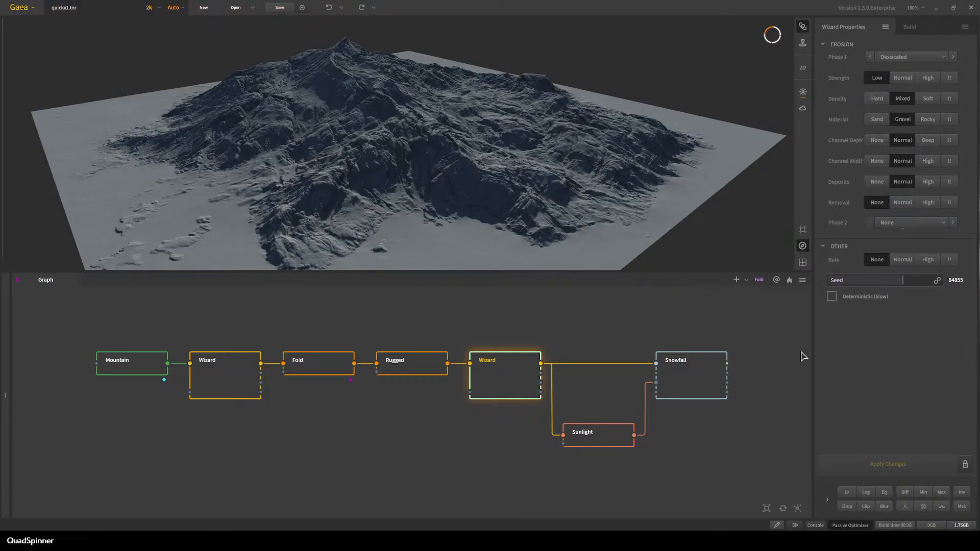
pyautogui.moveTo(345, 218); pyautogui.dragTo(396, 221)
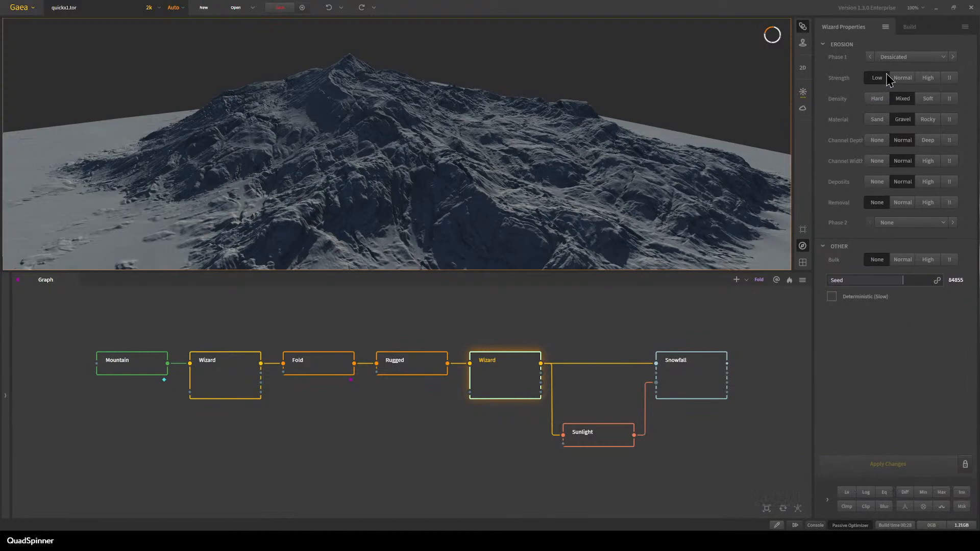
# Look through the Mutations options in the build settings, leaving None selected, and return to the second Wizard's properties.
pyautogui.click(938, 28)
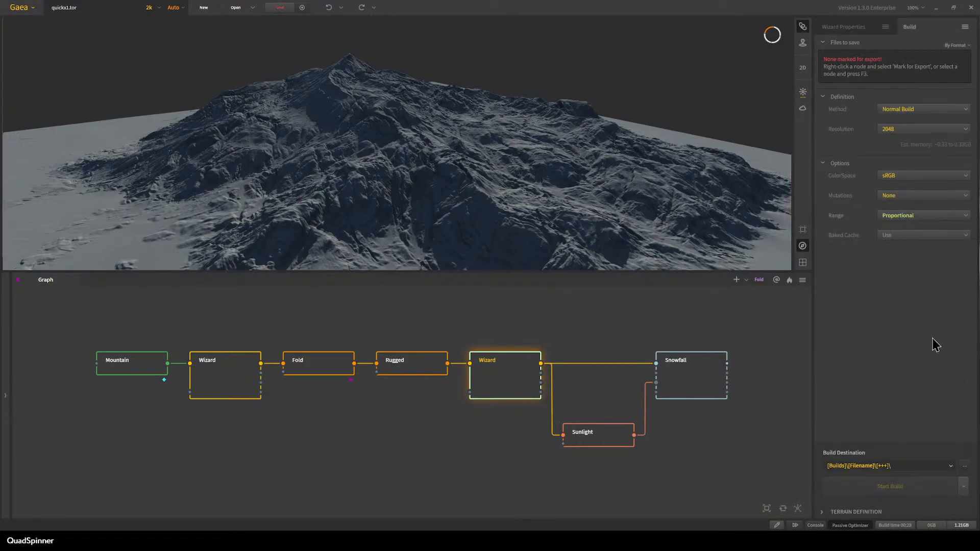
pyautogui.click(914, 197)
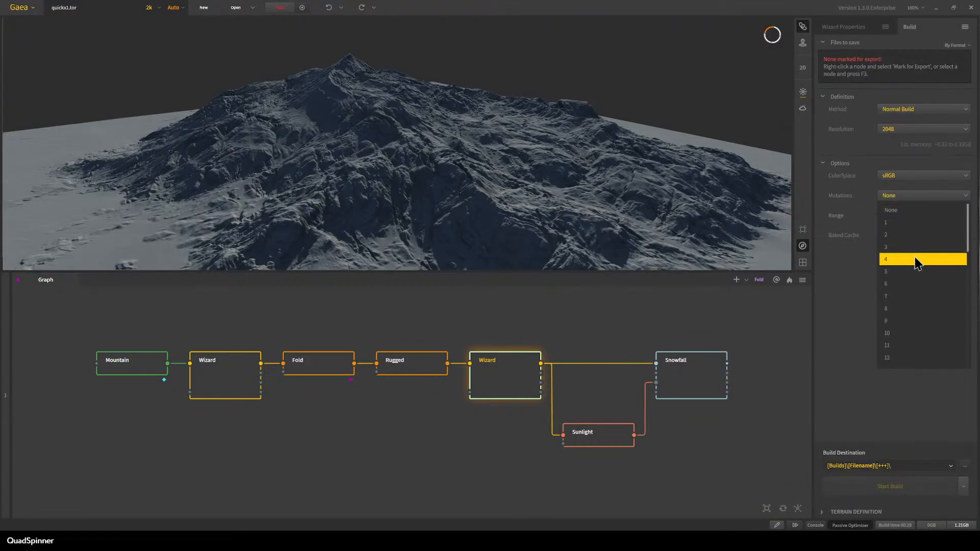
pyautogui.click(834, 346)
pyautogui.click(841, 30)
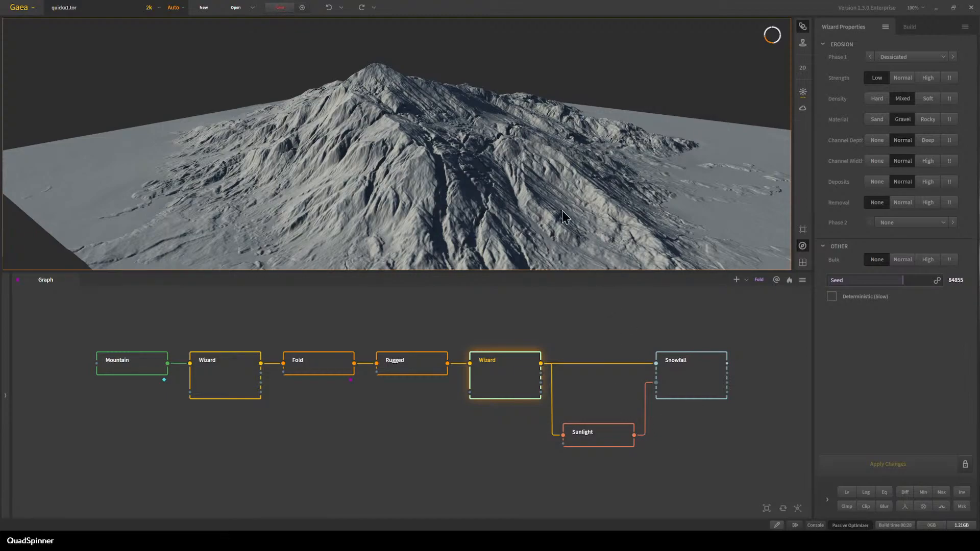
# Inspect the second Wizard's terrain and the Snowfall node's snow coverage from different angles and distances.
pyautogui.scroll(-4, 568, 207)
pyautogui.scroll(6, 533, 212)
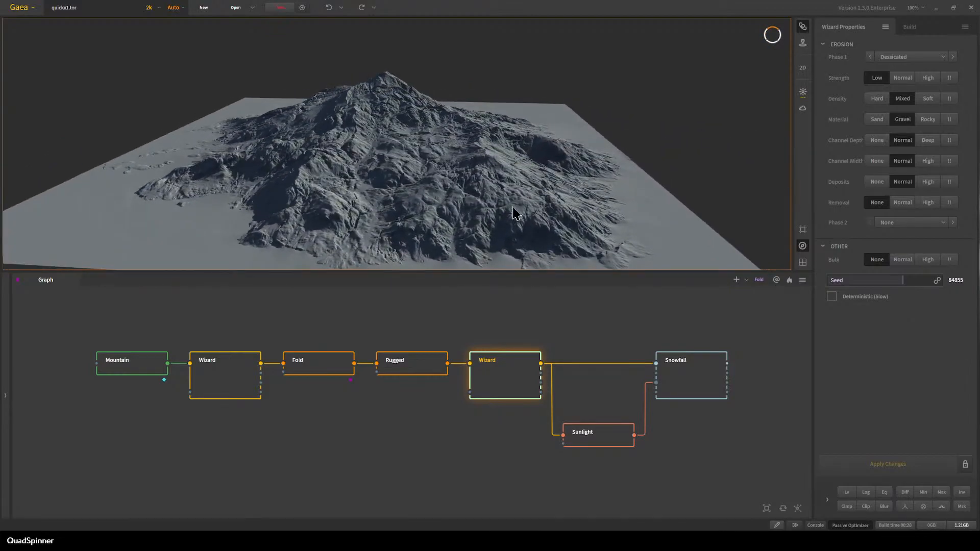
pyautogui.scroll(-3, 557, 221)
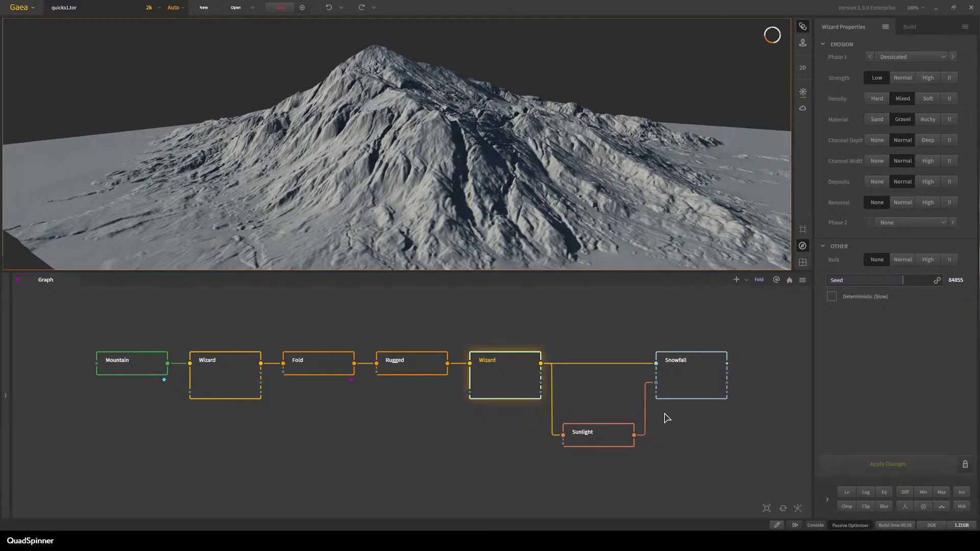
pyautogui.click(672, 376)
pyautogui.scroll(2, 570, 221)
pyautogui.moveTo(570, 221); pyautogui.dragTo(503, 210)
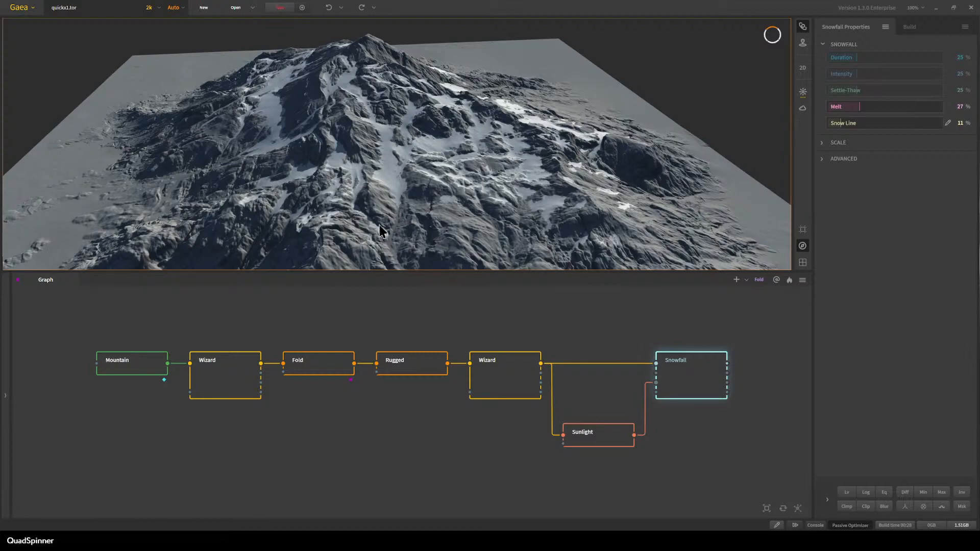
pyautogui.moveTo(389, 243); pyautogui.dragTo(386, 221)
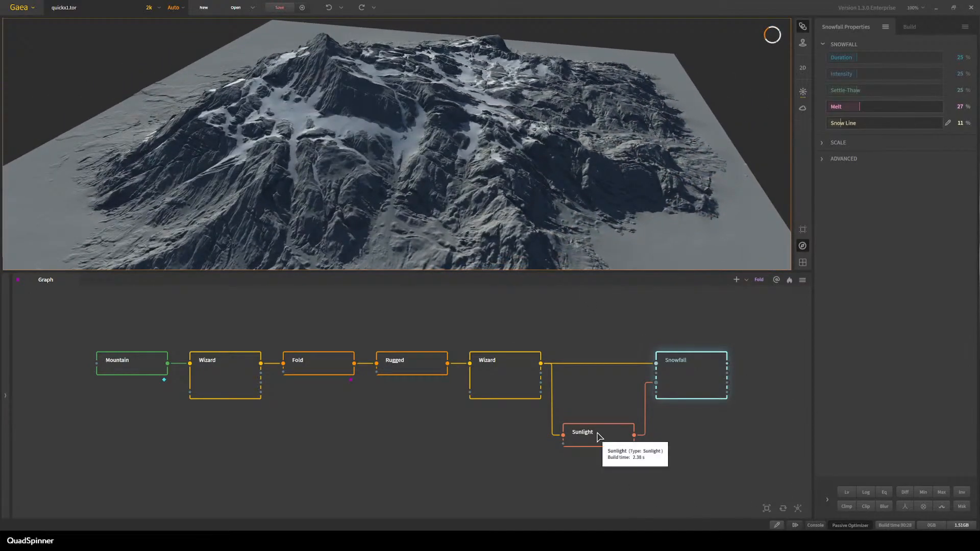
# Show the Sunlight node's mask as an unshaded 2D map beside the terrain and set its Latitude to 82.69.
pyautogui.click(598, 436)
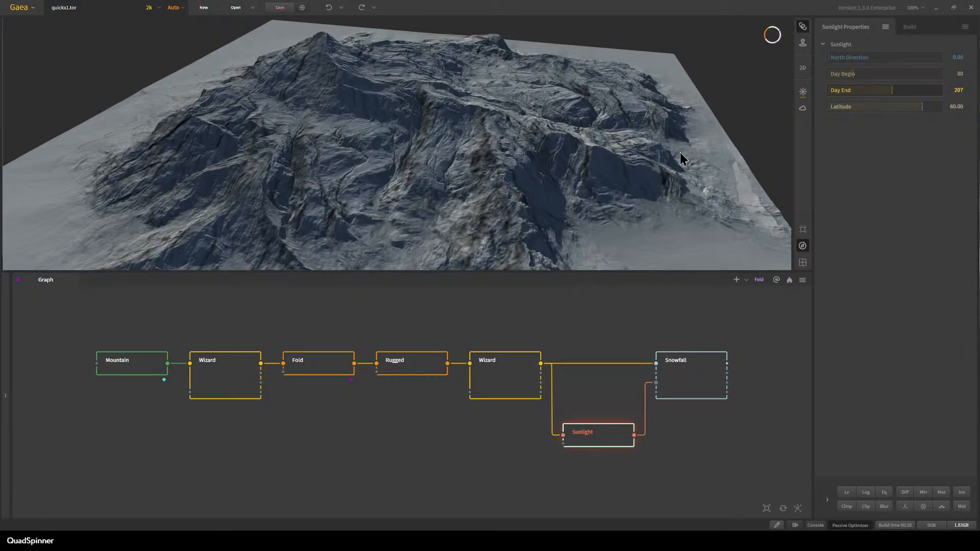
pyautogui.click(804, 70)
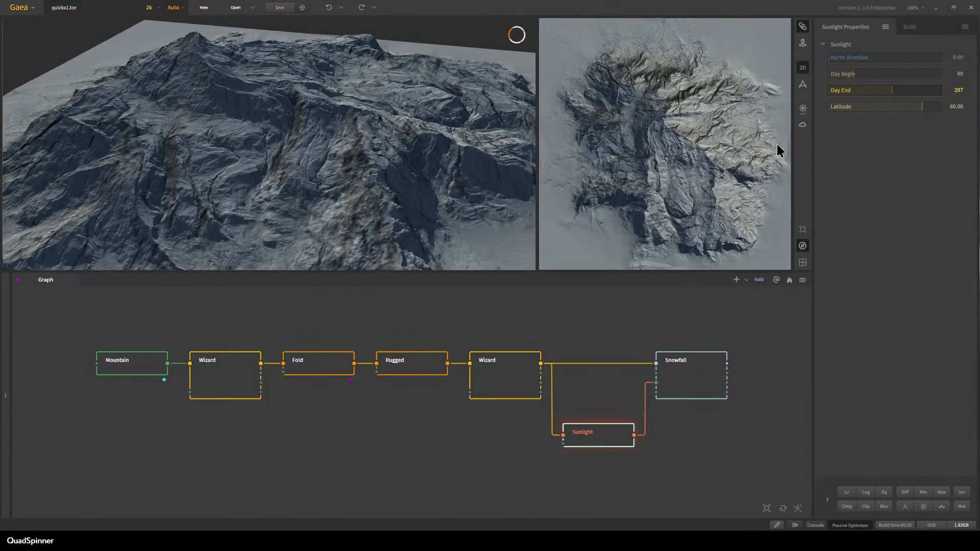
pyautogui.click(804, 85)
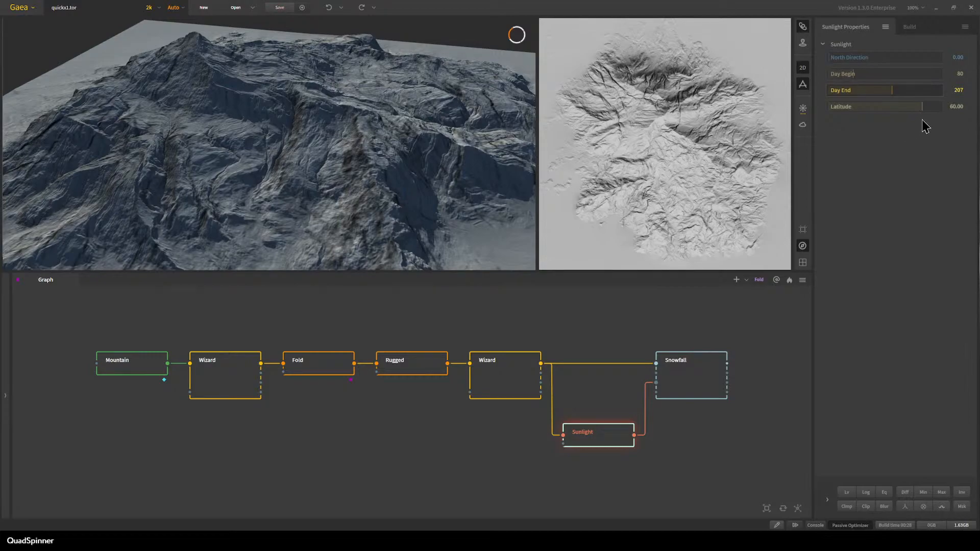
pyautogui.click(936, 109)
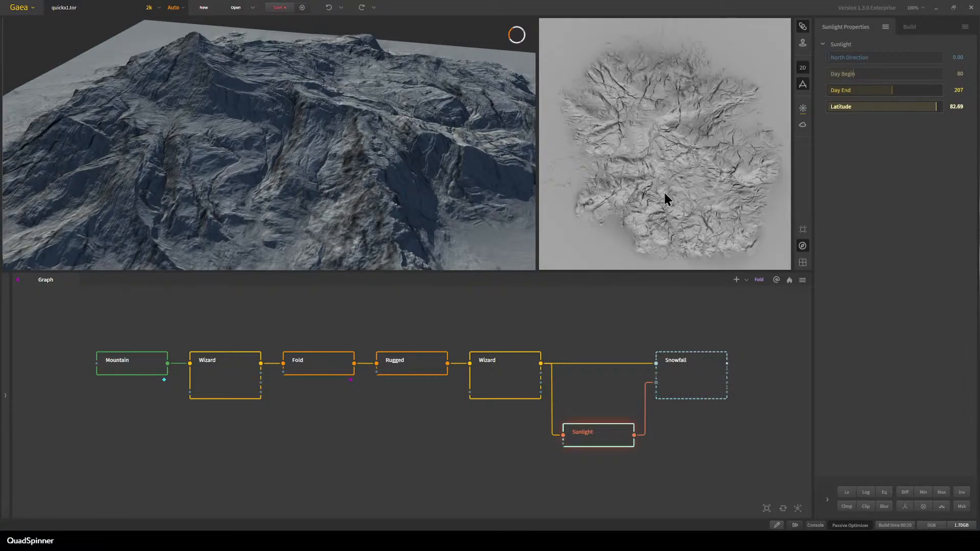
# Hide the 2D view and set the Snowfall node's Melt to 0%, checking the snow from several angles.
pyautogui.click(676, 377)
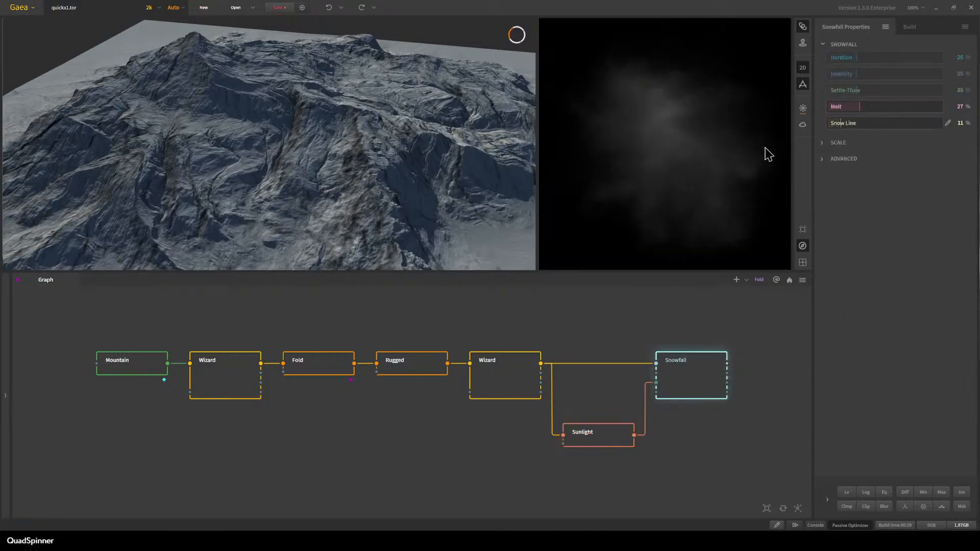
pyautogui.click(803, 68)
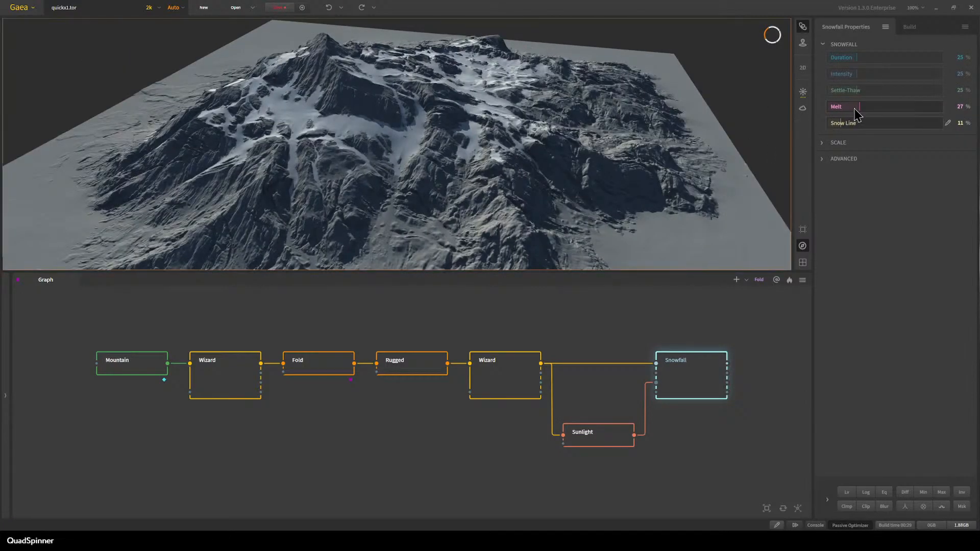
pyautogui.moveTo(386, 206); pyautogui.dragTo(528, 196)
pyautogui.moveTo(865, 108); pyautogui.dragTo(746, 230)
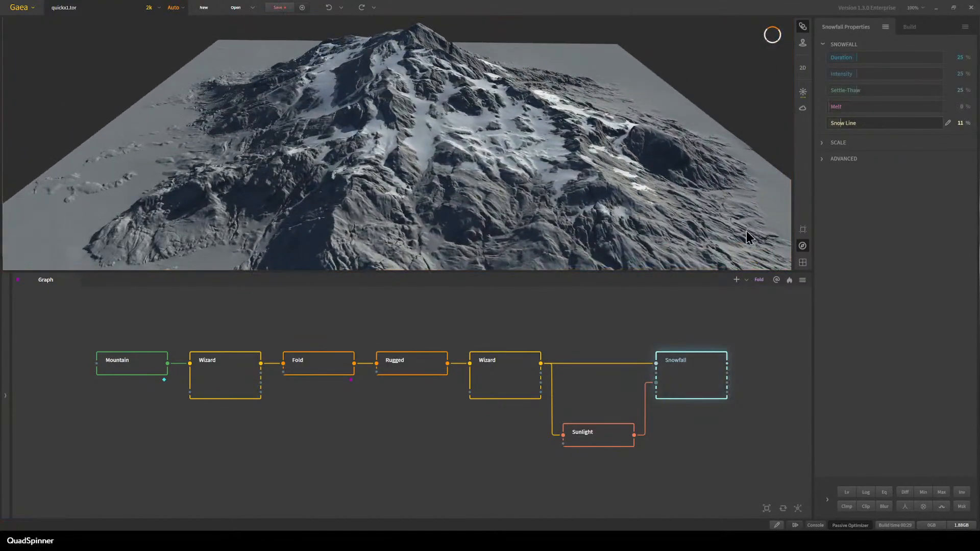
pyautogui.moveTo(521, 219)
pyautogui.mouseDown()
pyautogui.moveTo(554, 240)
pyautogui.moveTo(520, 218)
pyautogui.mouseUp()
pyautogui.moveTo(414, 178); pyautogui.dragTo(403, 212)
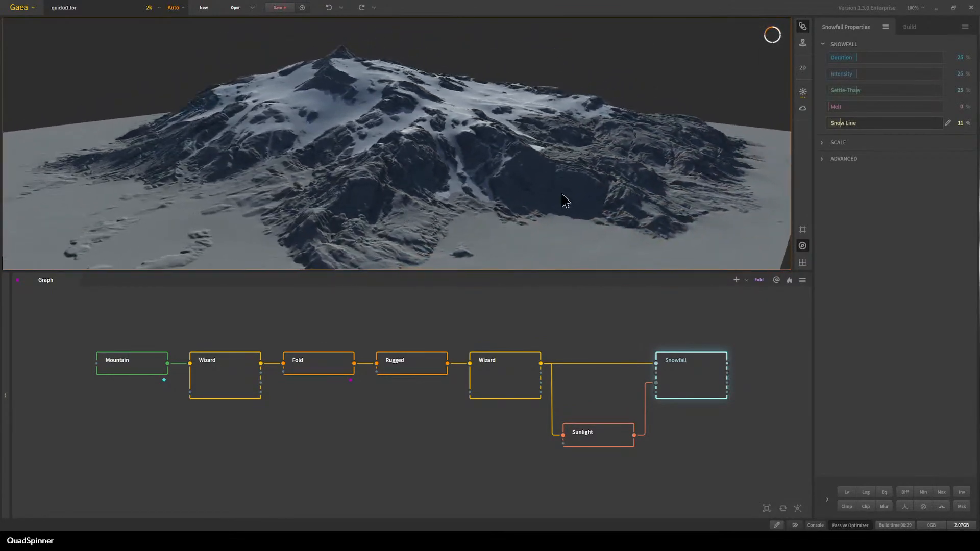
# Set the Snowfall node's Melt to 19% and check the snow on the mountain.
pyautogui.click(850, 106)
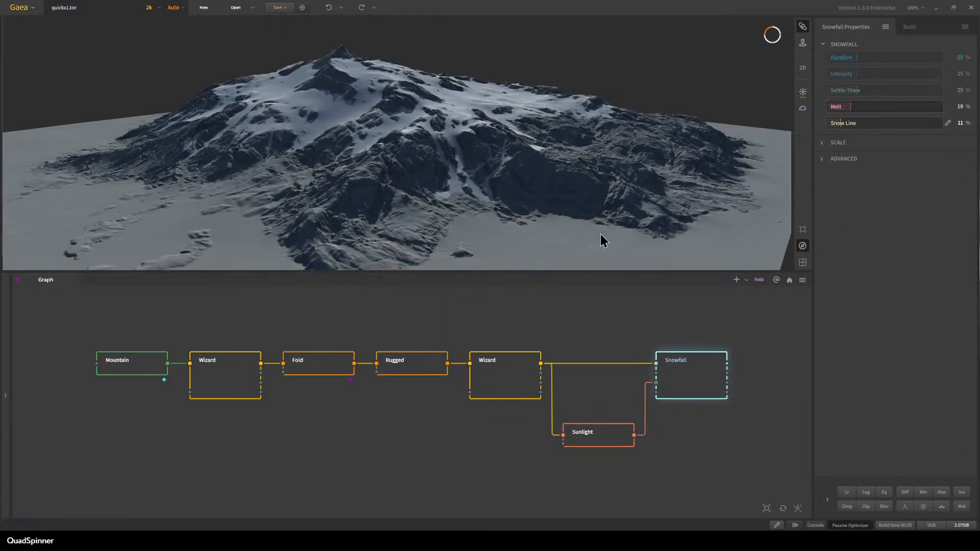
pyautogui.moveTo(522, 223); pyautogui.dragTo(419, 89)
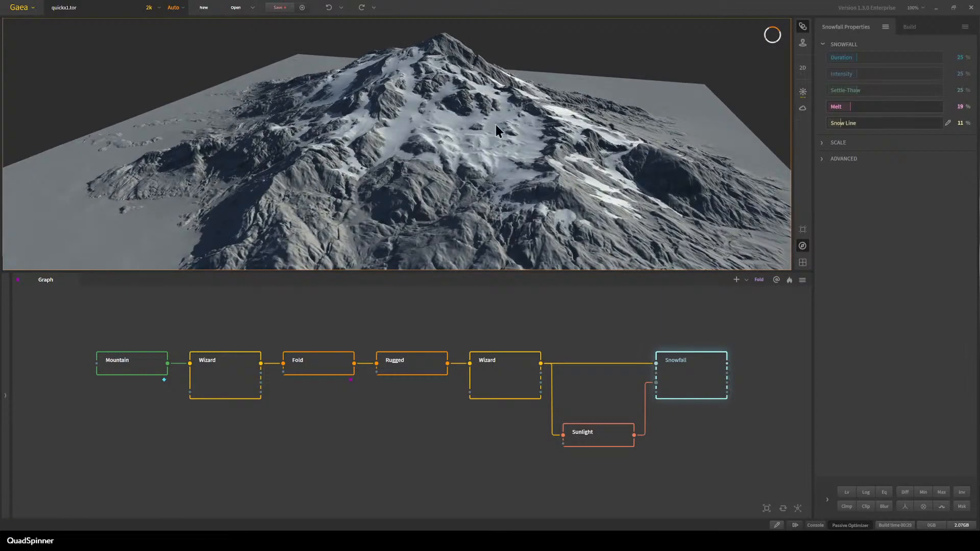
# Set the Snowfall node's Intensity to 49% and Settle-Thaw to 84%.
pyautogui.moveTo(541, 158); pyautogui.dragTo(379, 214)
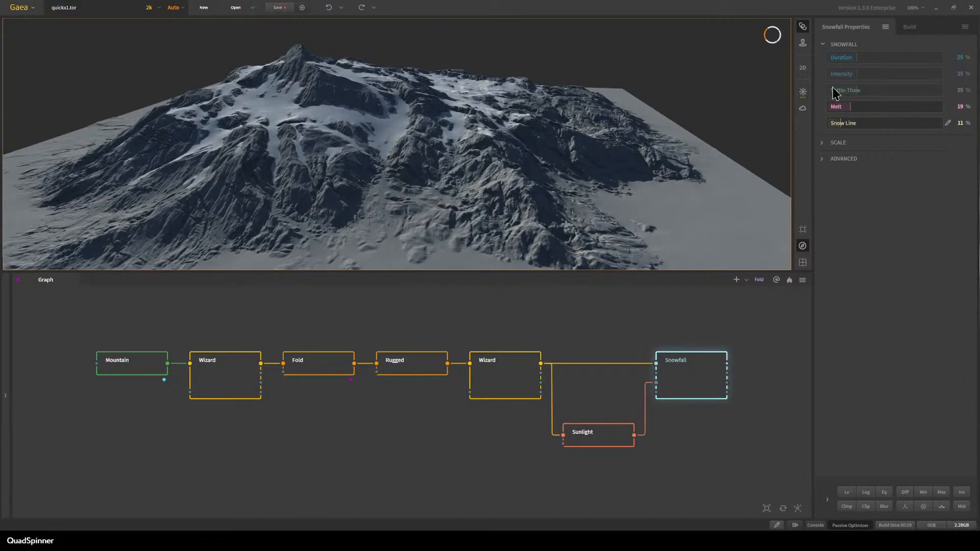
pyautogui.moveTo(901, 76); pyautogui.dragTo(884, 74)
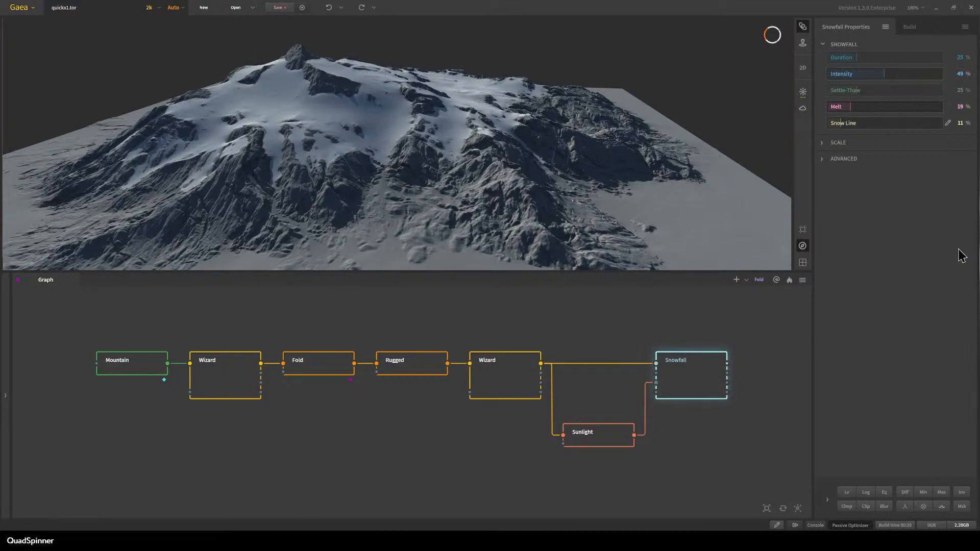
pyautogui.click(923, 92)
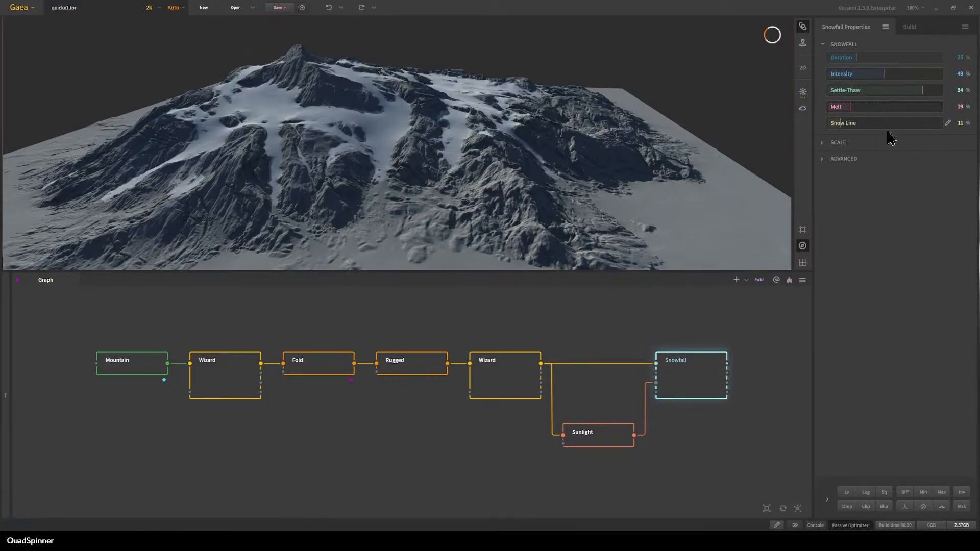
# Raise the Snowfall node's Melt to 42% and examine the remaining snow from several angles.
pyautogui.click(869, 106)
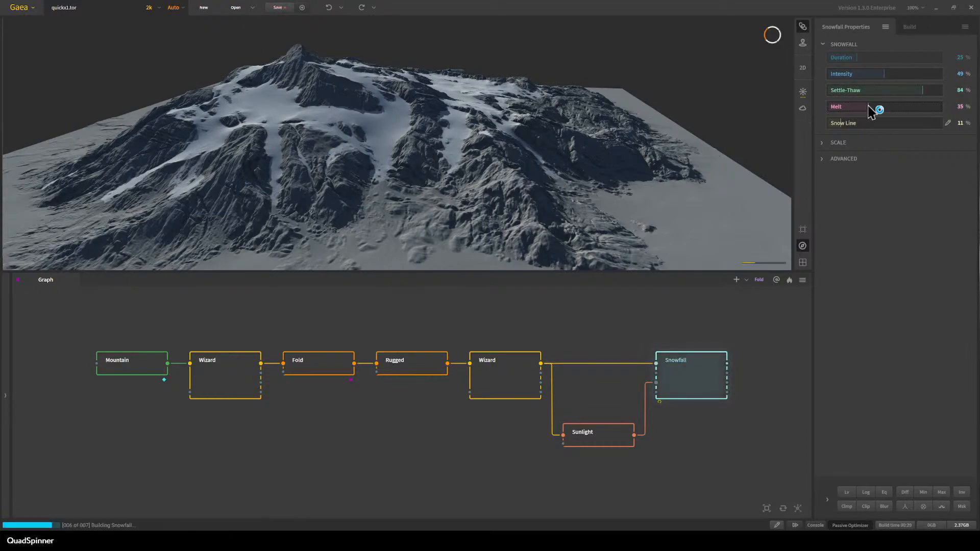
pyautogui.moveTo(869, 106); pyautogui.dragTo(876, 106)
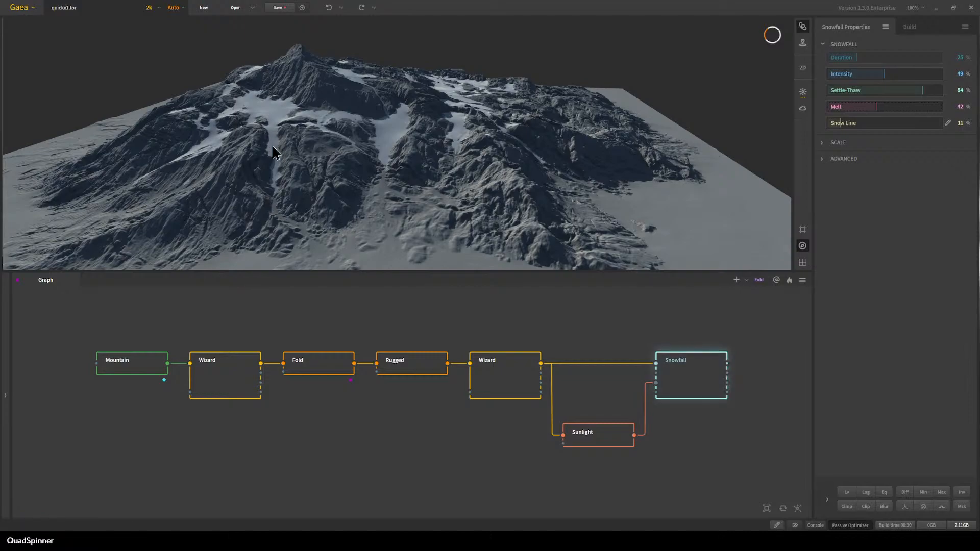
pyautogui.moveTo(300, 222); pyautogui.dragTo(447, 195)
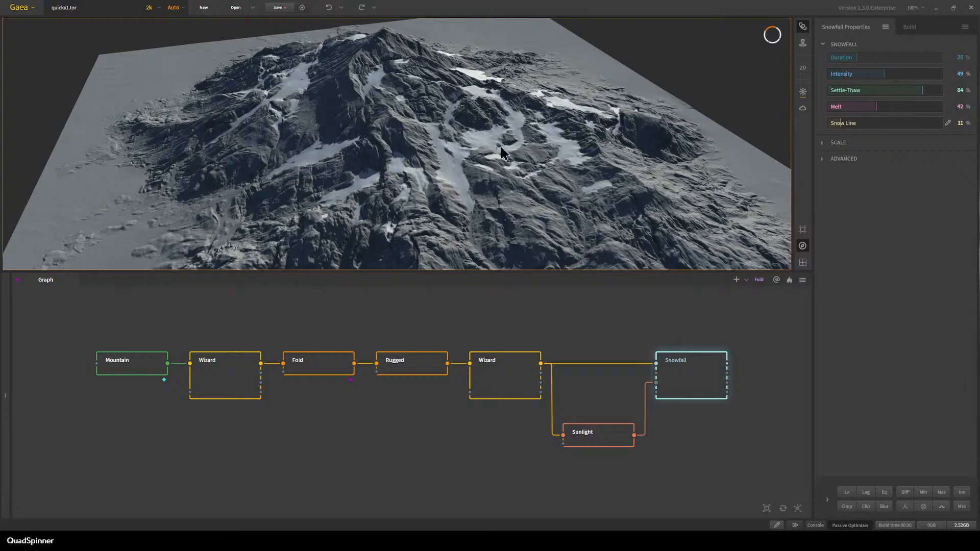
pyautogui.scroll(2, 501, 146)
pyautogui.moveTo(488, 174); pyautogui.dragTo(406, 141)
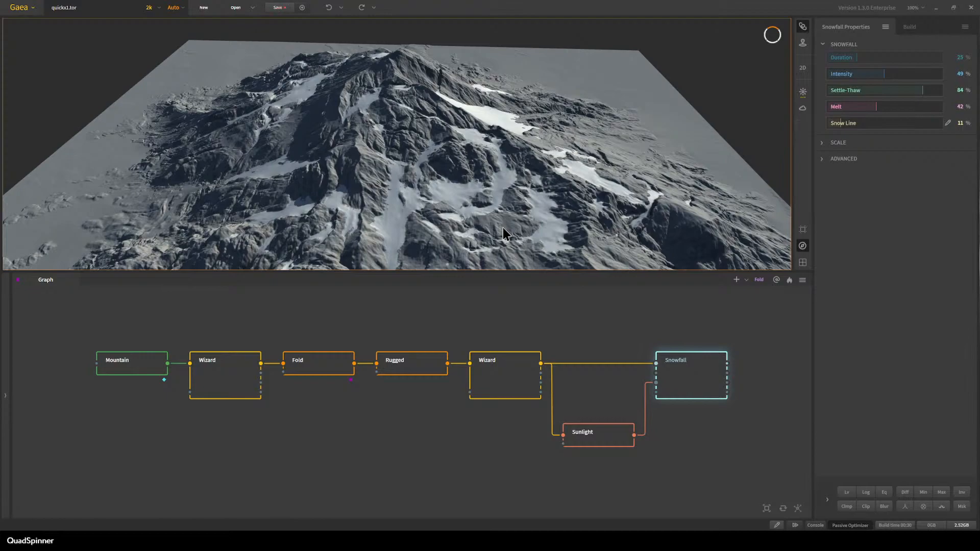
pyautogui.moveTo(486, 226); pyautogui.dragTo(475, 190)
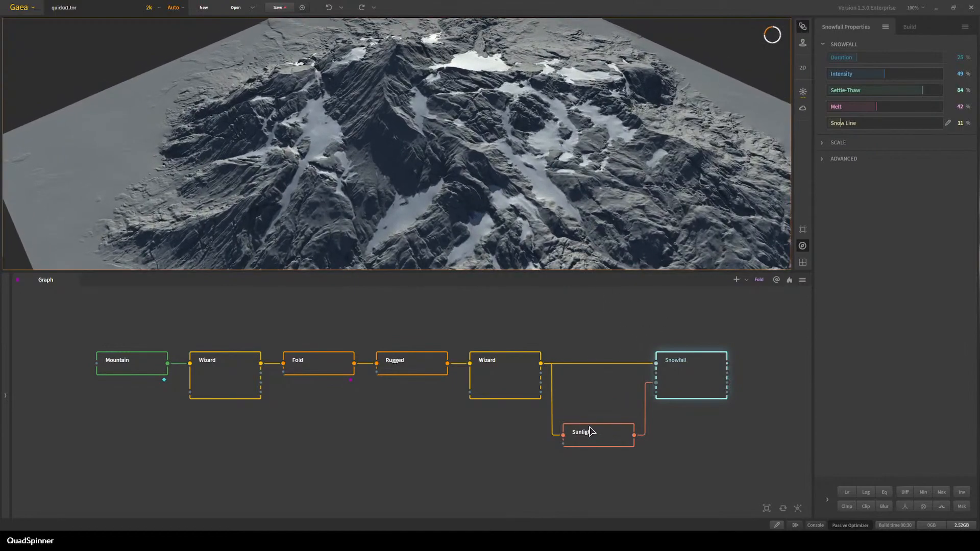
# Lower the Snowfall node's Melt to 24% and examine the snow on the slopes up close.
pyautogui.moveTo(859, 112); pyautogui.dragTo(855, 109)
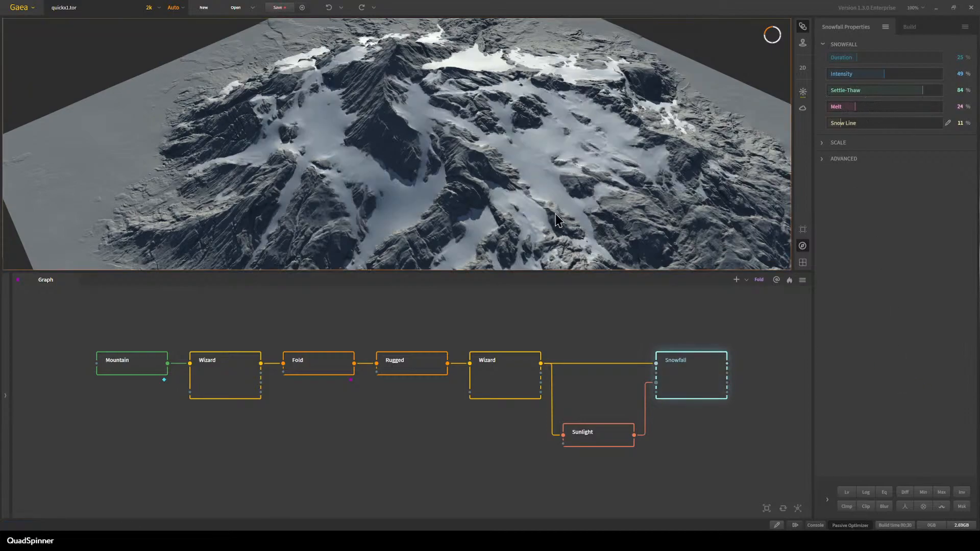
pyautogui.scroll(5, 577, 218)
pyautogui.moveTo(559, 219); pyautogui.dragTo(395, 187)
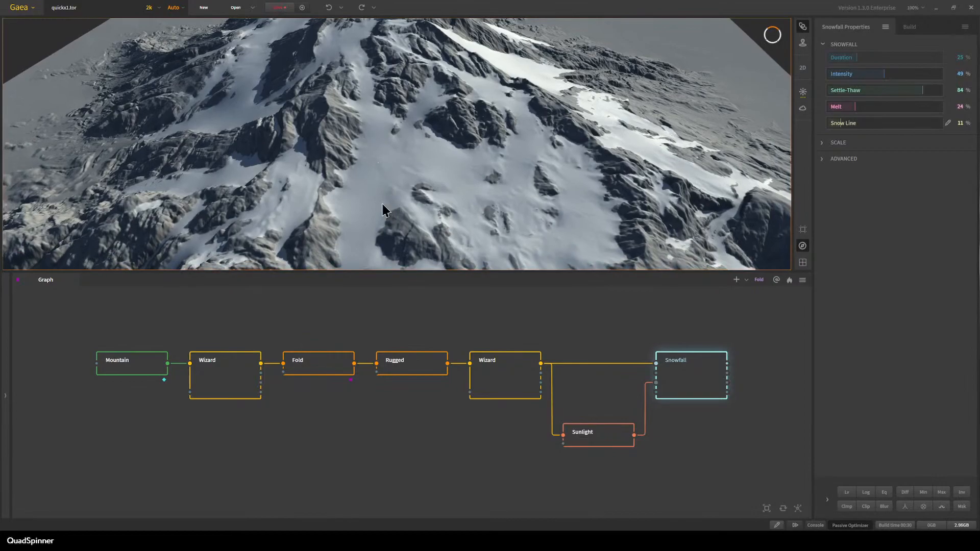
pyautogui.moveTo(464, 181); pyautogui.dragTo(399, 148)
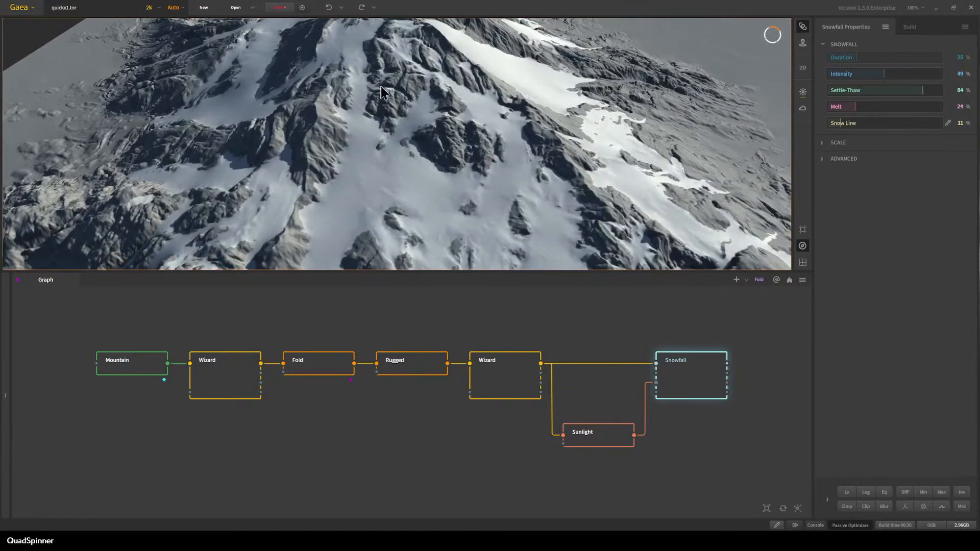
pyautogui.scroll(-3, 428, 147)
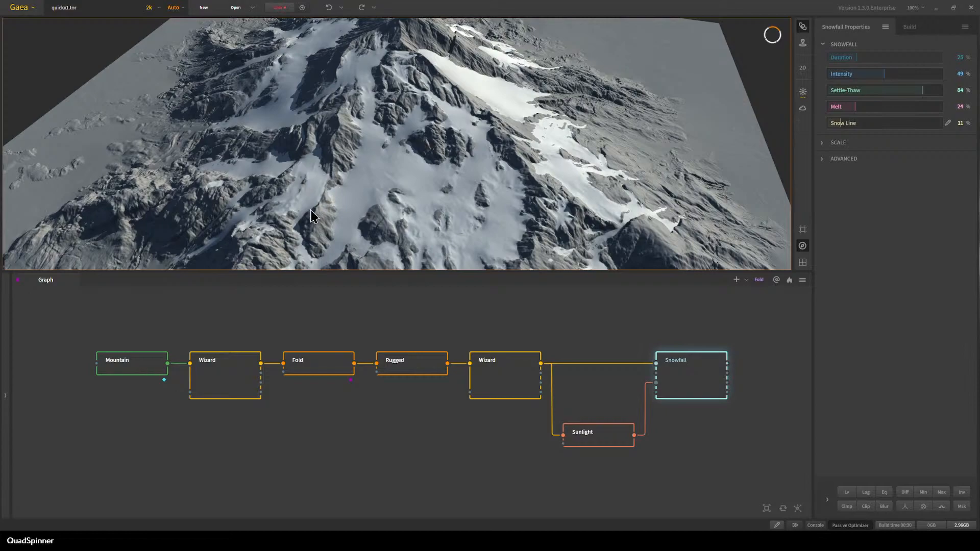
# Set the Snowfall node's Melt to 38%, check the mountain from another angle, and deselect the node.
pyautogui.click(871, 108)
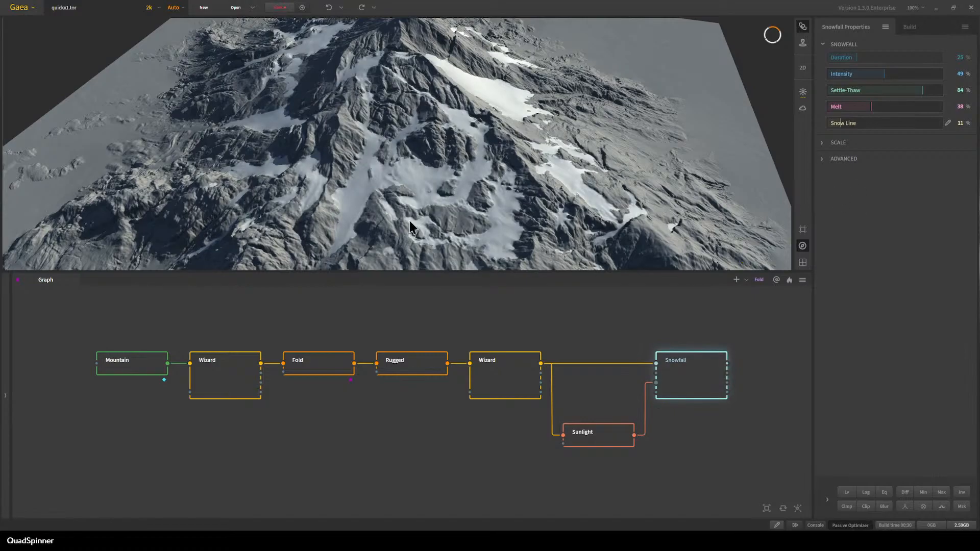
pyautogui.moveTo(417, 223); pyautogui.dragTo(424, 196, button='middle')
pyautogui.moveTo(424, 197); pyautogui.dragTo(419, 230)
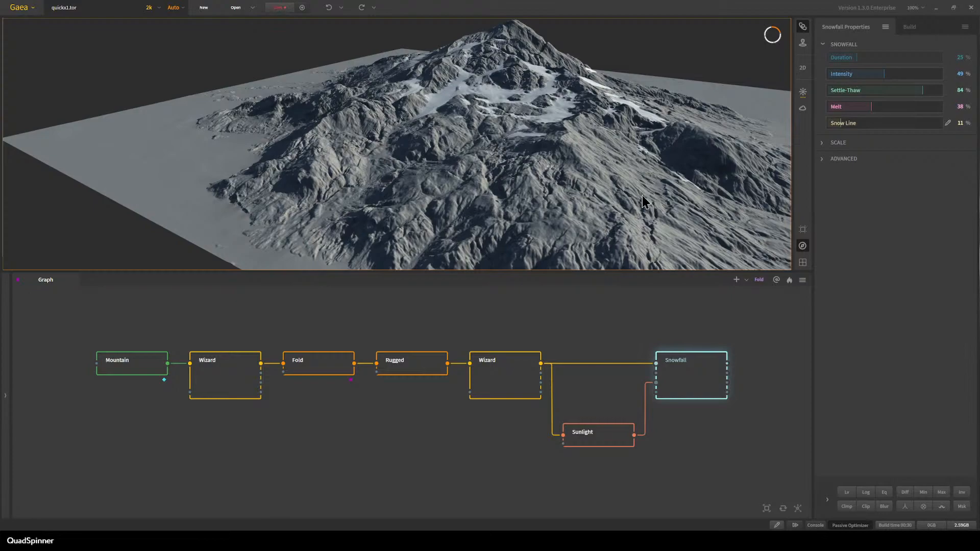
pyautogui.click(357, 310)
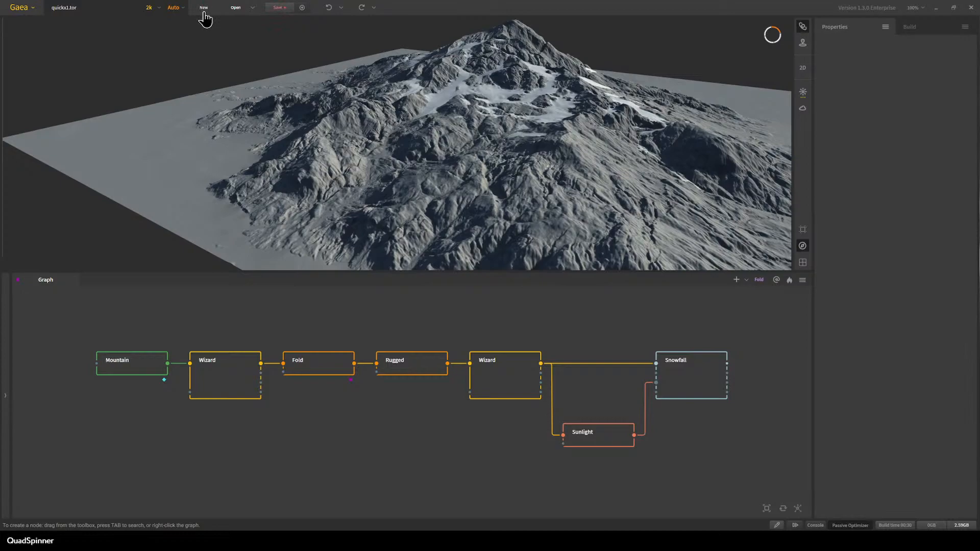
# Start a new project from the Canyon Advanced template and view its Constant node.
pyautogui.click(204, 10)
pyautogui.click(510, 284)
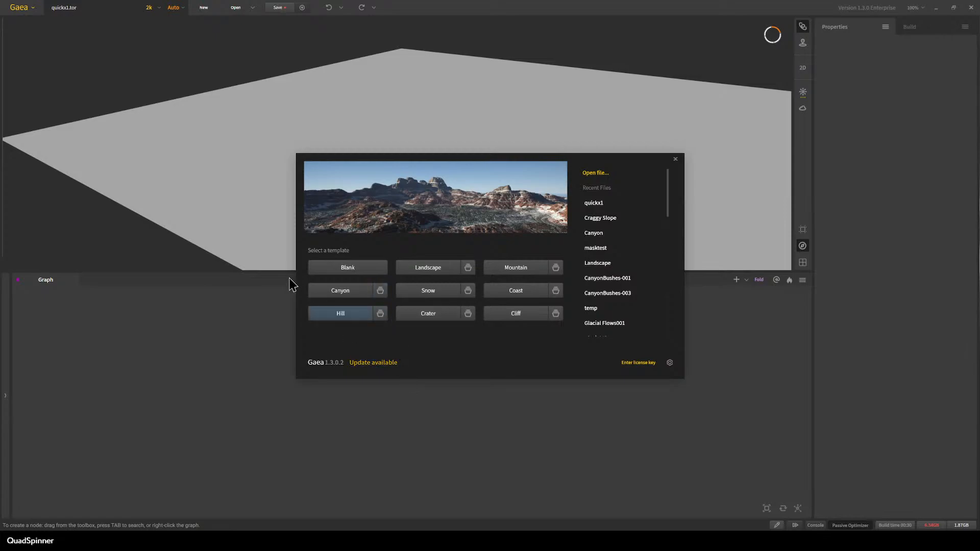
pyautogui.click(380, 292)
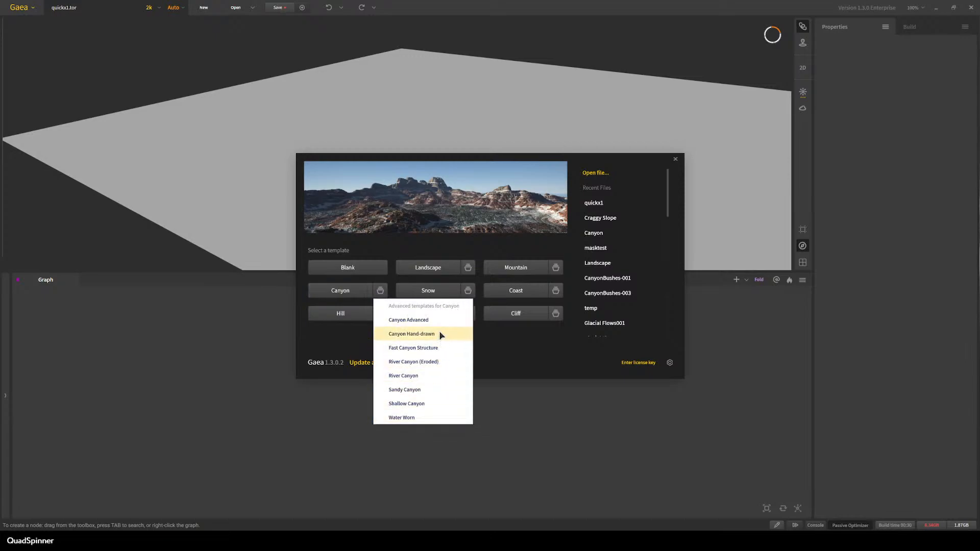
pyautogui.moveTo(423, 324)
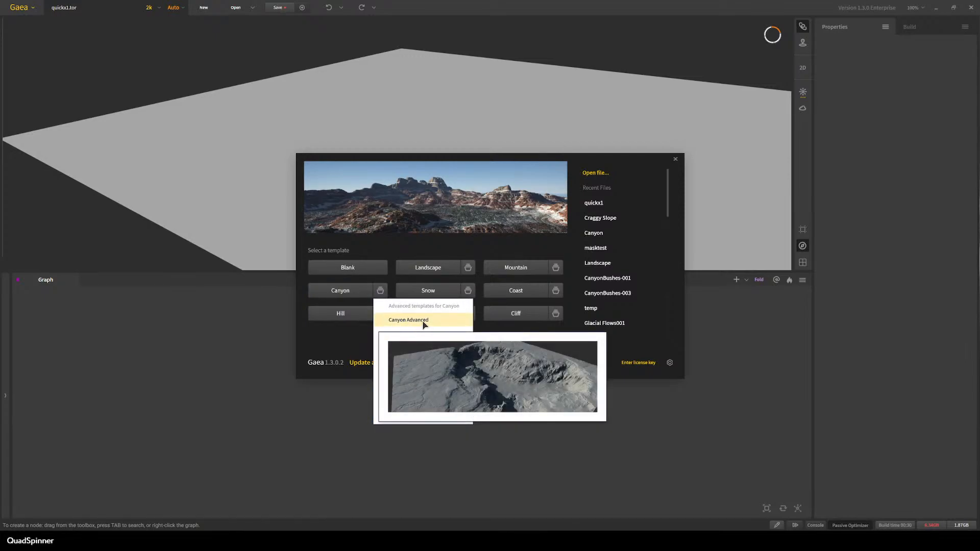
pyautogui.moveTo(416, 343)
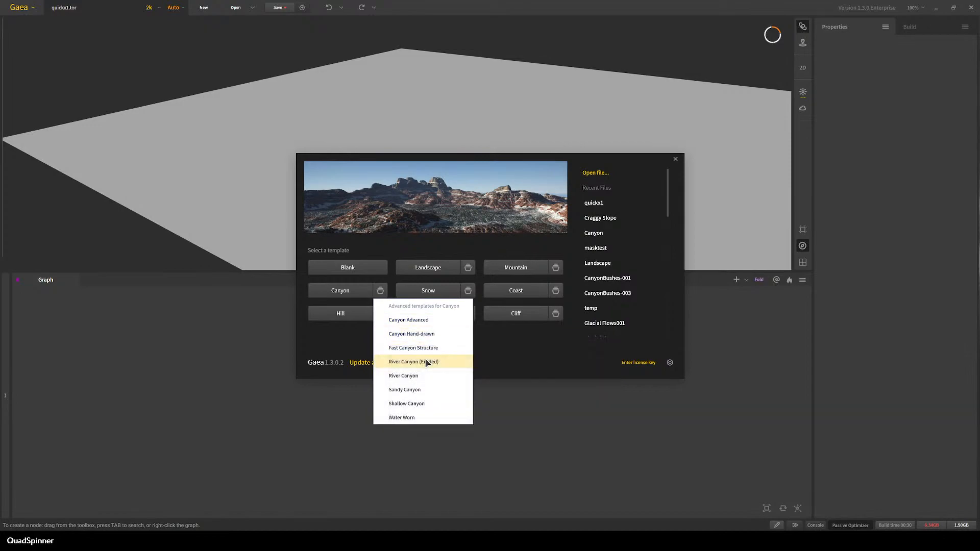
pyautogui.click(427, 319)
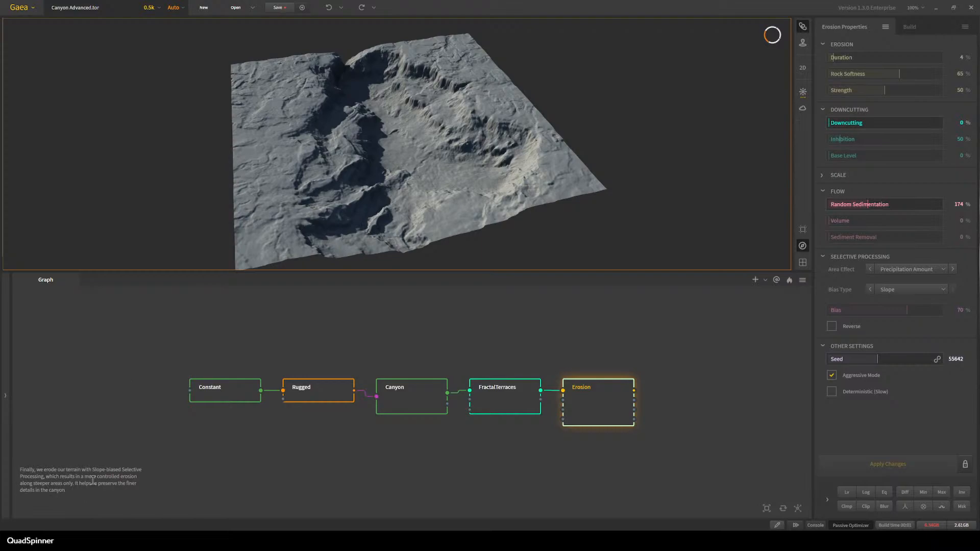
pyautogui.click(241, 389)
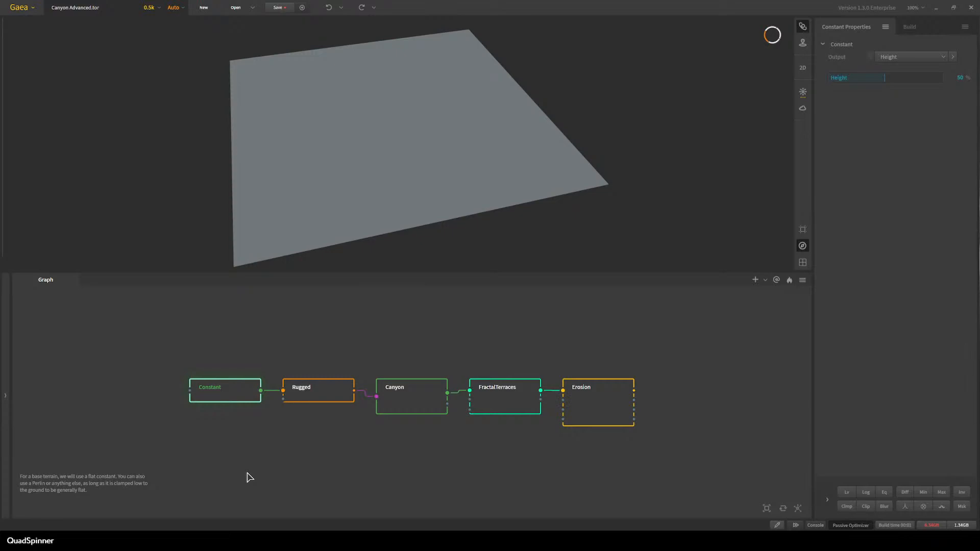
pyautogui.click(249, 466)
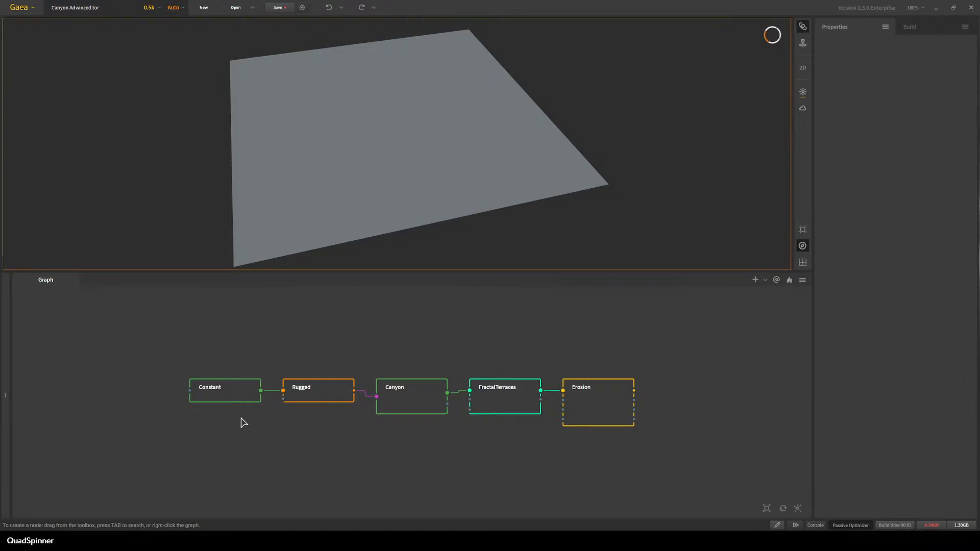
pyautogui.rightClick(297, 322)
pyautogui.write('can')
pyautogui.press('Return')
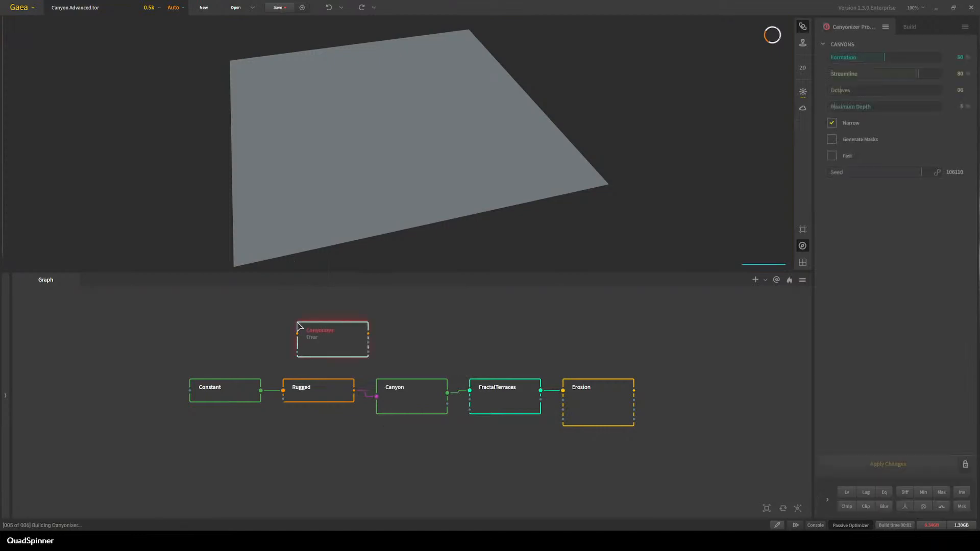
pyautogui.press('Delete')
# Add a separate, unconnected Canyon node above the existing chain and inspect its terrain.
pyautogui.rightClick(323, 331)
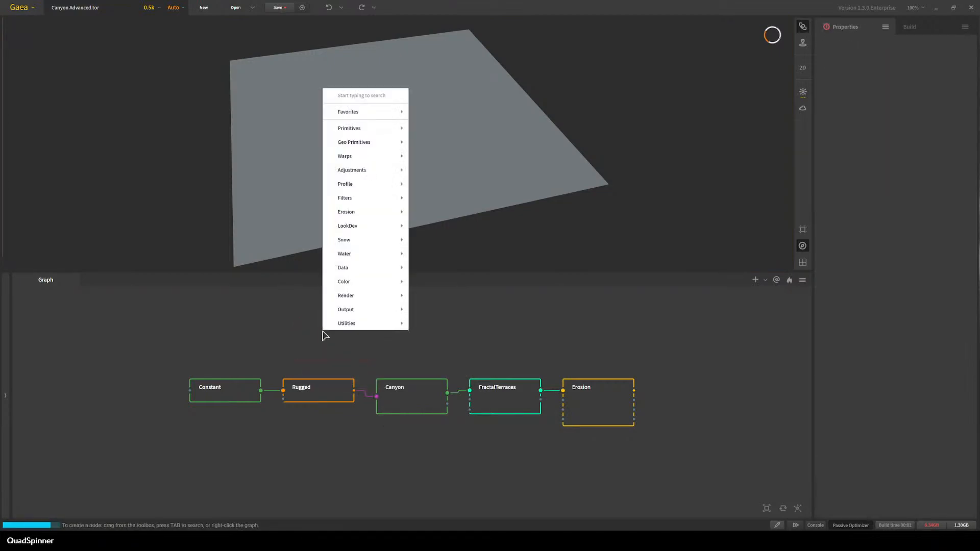
pyautogui.write('canyon')
pyautogui.click(347, 361)
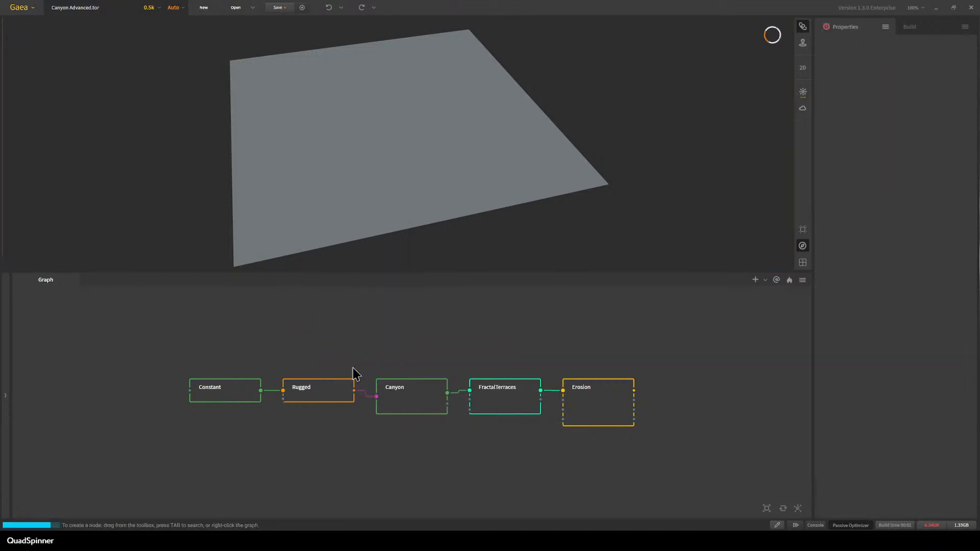
pyautogui.moveTo(451, 217)
pyautogui.mouseDown()
pyautogui.moveTo(481, 234)
pyautogui.moveTo(456, 223)
pyautogui.moveTo(467, 221)
pyautogui.mouseUp()
pyautogui.scroll(3, 467, 221)
# Set the preview resolution to 2k and check the new Canyon node's terrain from different angles.
pyautogui.click(158, 7)
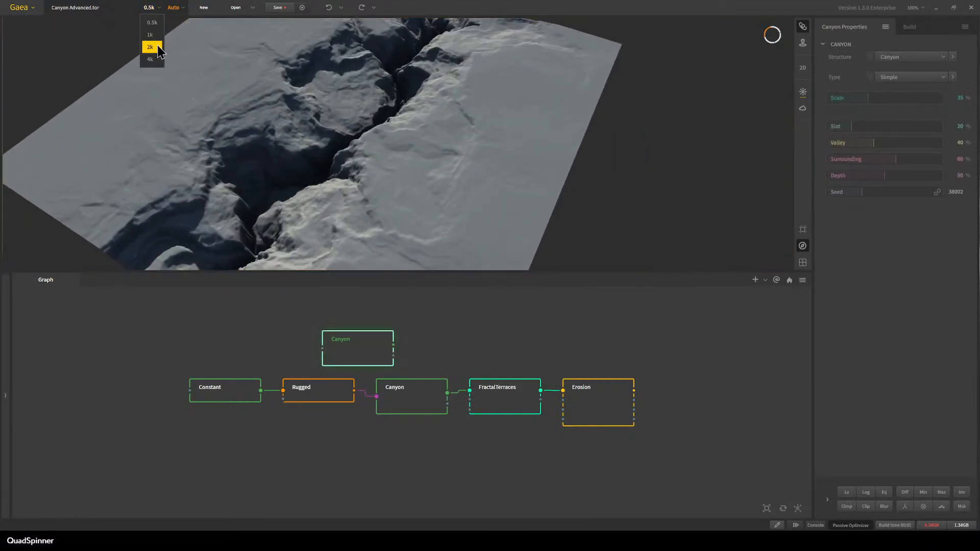
pyautogui.click(158, 45)
pyautogui.moveTo(413, 162); pyautogui.dragTo(388, 225)
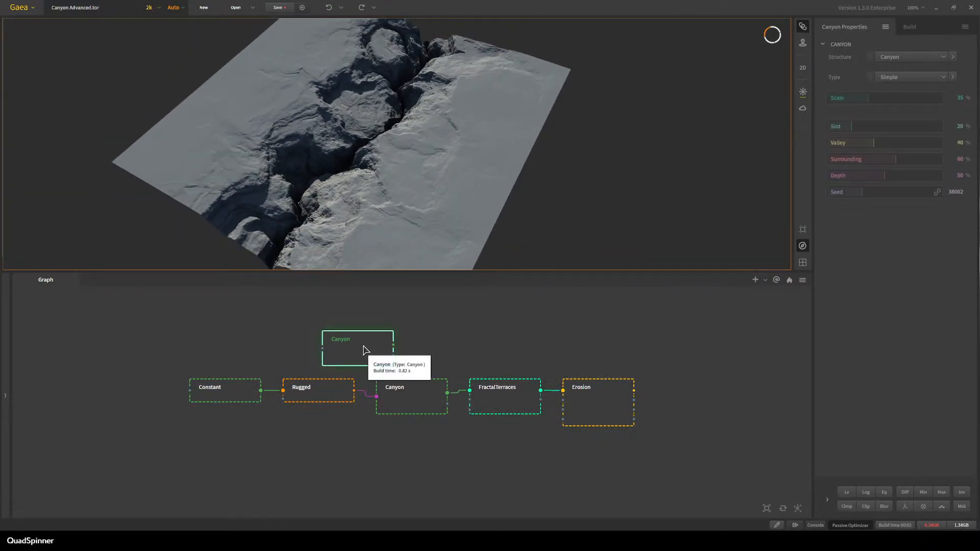
pyautogui.moveTo(381, 182)
pyautogui.mouseDown()
pyautogui.moveTo(359, 245)
pyautogui.moveTo(372, 166)
pyautogui.moveTo(401, 179)
pyautogui.moveTo(377, 168)
pyautogui.moveTo(387, 166)
pyautogui.mouseUp()
pyautogui.scroll(3, 388, 175)
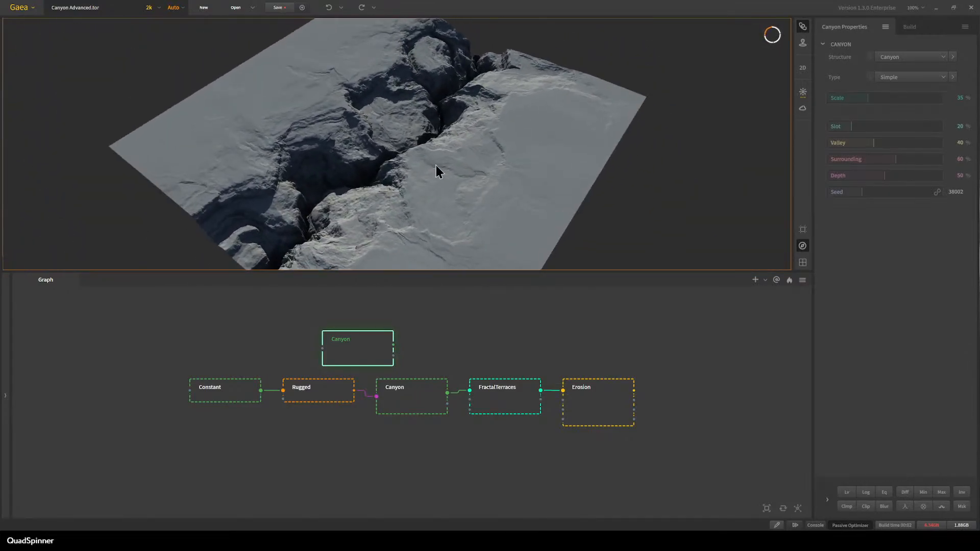
# Try several Slot values on the new Canyon node, finishing at 31%.
pyautogui.click(862, 128)
pyautogui.click(880, 128)
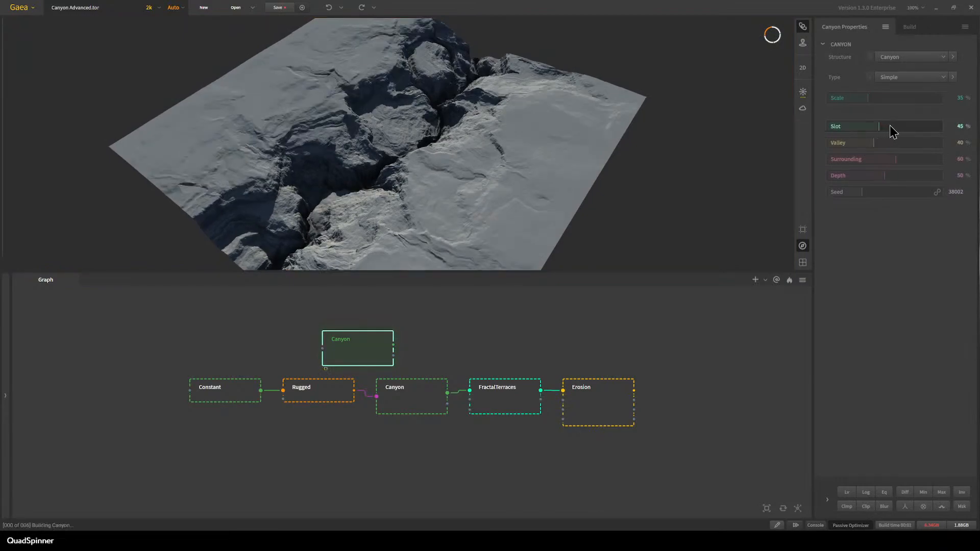
pyautogui.click(863, 127)
# Set the new Canyon node's Valley to 60%, after trying 12%, and its Surrounding to 83%.
pyautogui.click(842, 144)
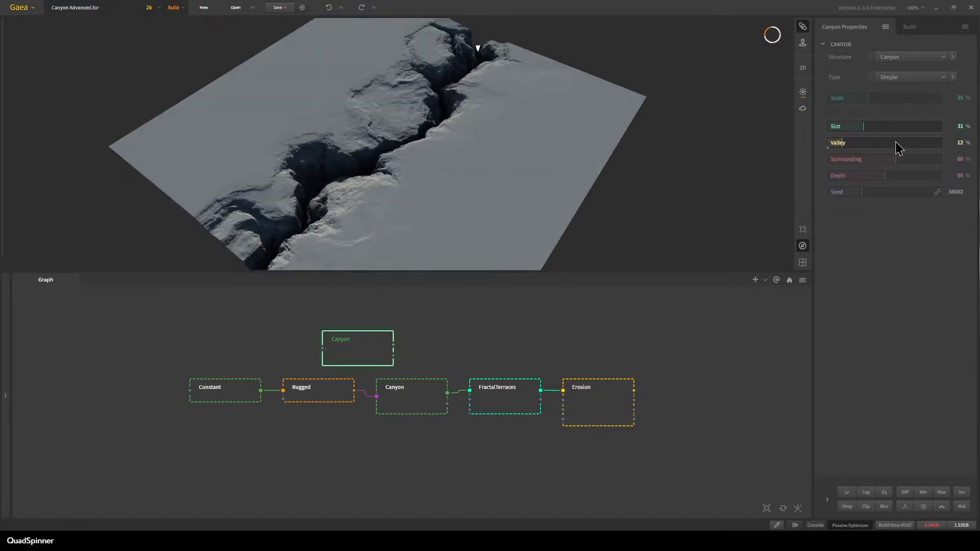
pyautogui.click(896, 143)
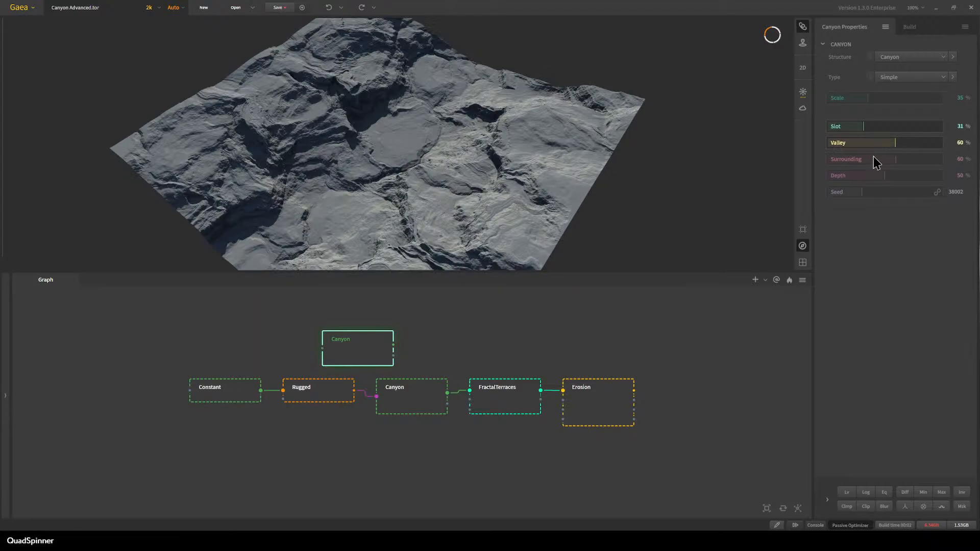
pyautogui.click(921, 159)
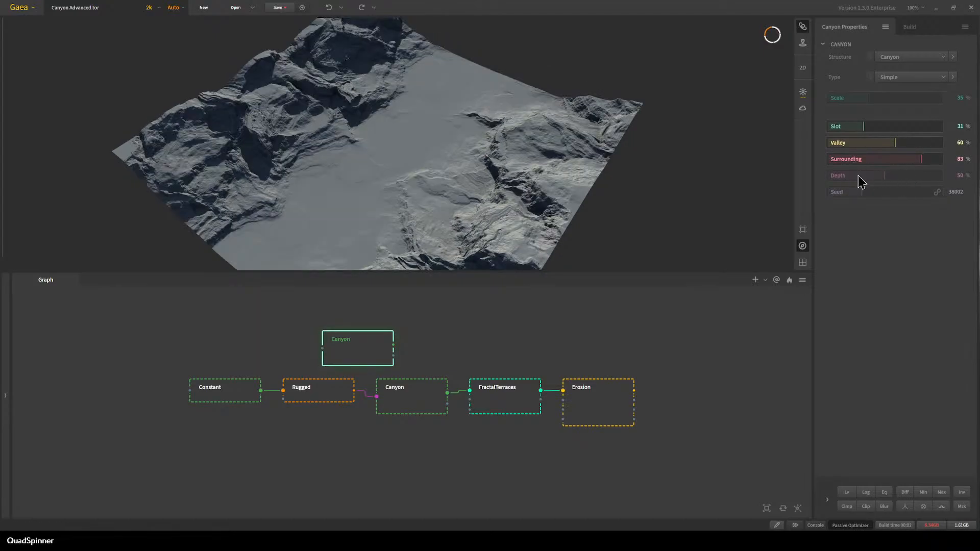
# Try a Scale of 8% on the new Canyon node, inspect the terrain, and set Scale to 31%.
pyautogui.click(837, 100)
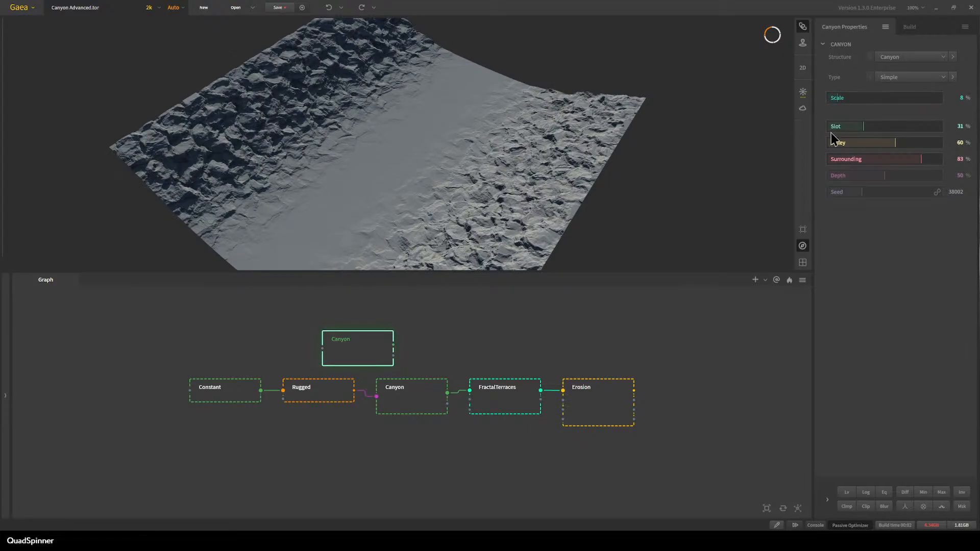
pyautogui.moveTo(330, 201); pyautogui.dragTo(390, 99)
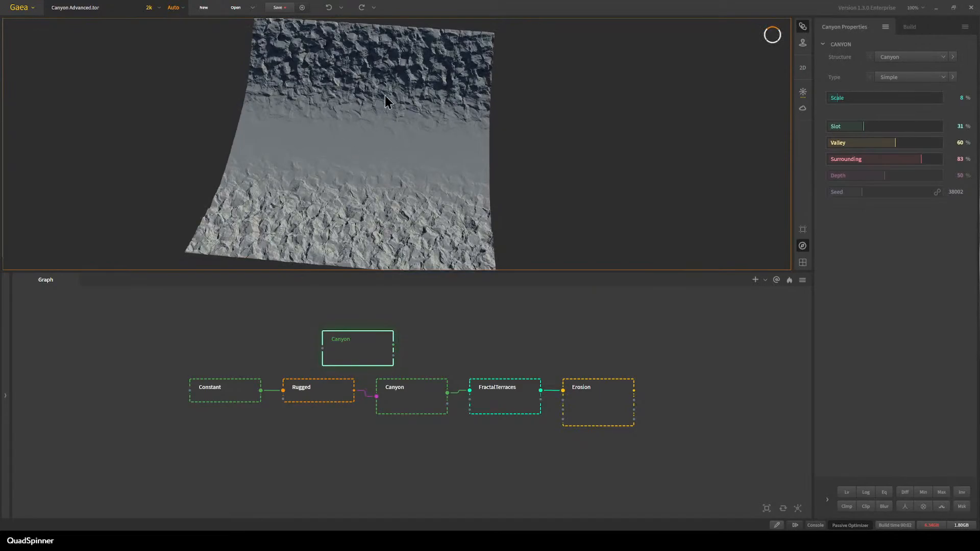
pyautogui.click(863, 98)
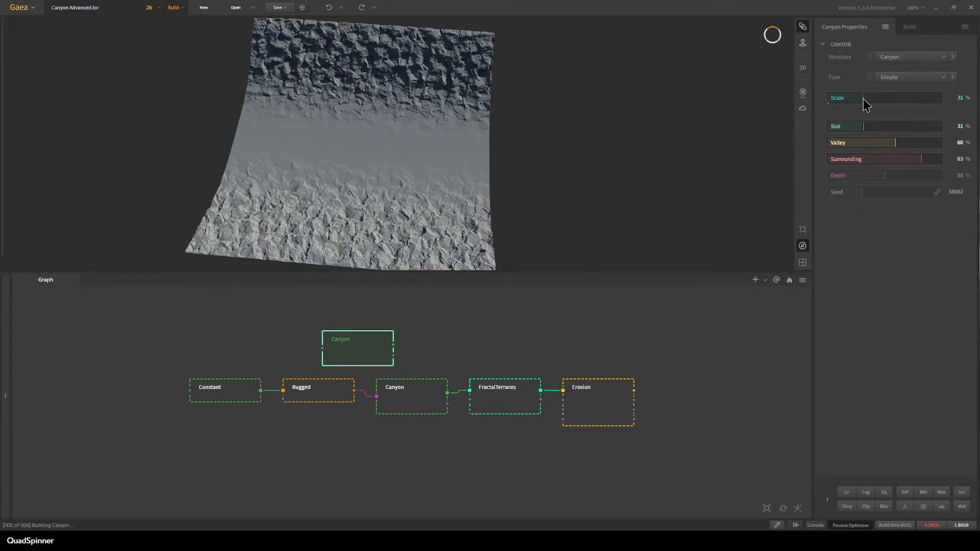
# Try a Scale of 79% on the separate Canyon node and restore the node's default parameters.
pyautogui.click(893, 99)
pyautogui.click(918, 98)
pyautogui.moveTo(461, 166); pyautogui.dragTo(432, 200)
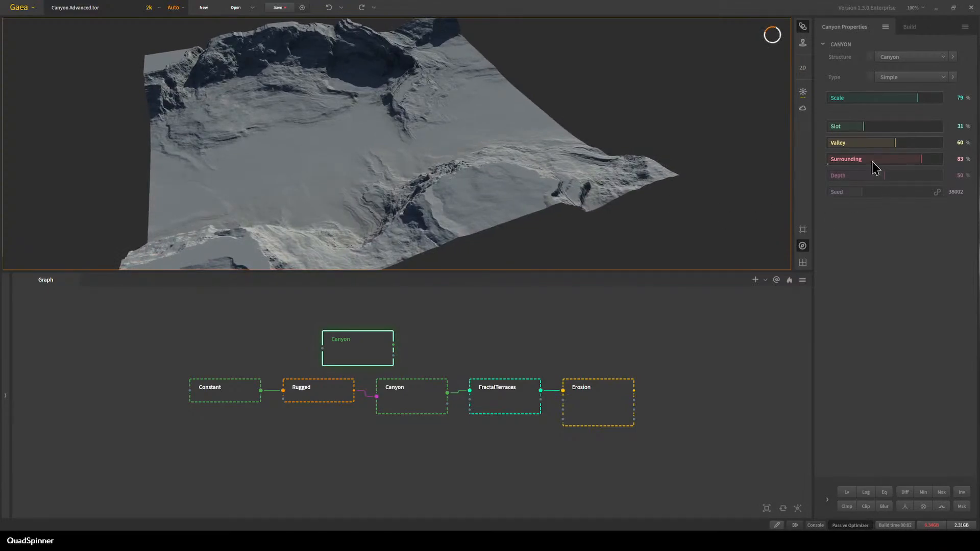
pyautogui.click(354, 355)
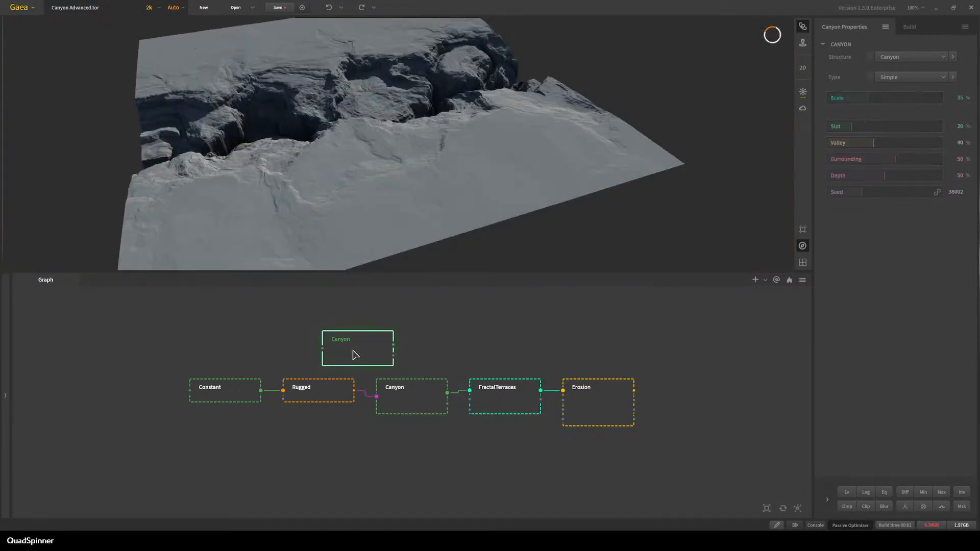
pyautogui.moveTo(314, 213); pyautogui.dragTo(228, 160)
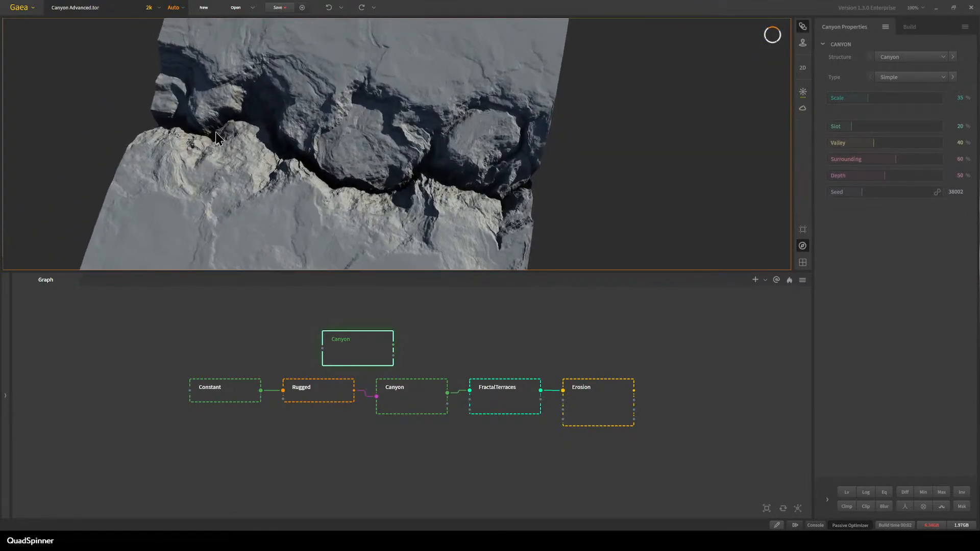
# Add a Sea node fed by the separate Canyon node and inspect the water from different angles.
pyautogui.moveTo(384, 351); pyautogui.dragTo(346, 330)
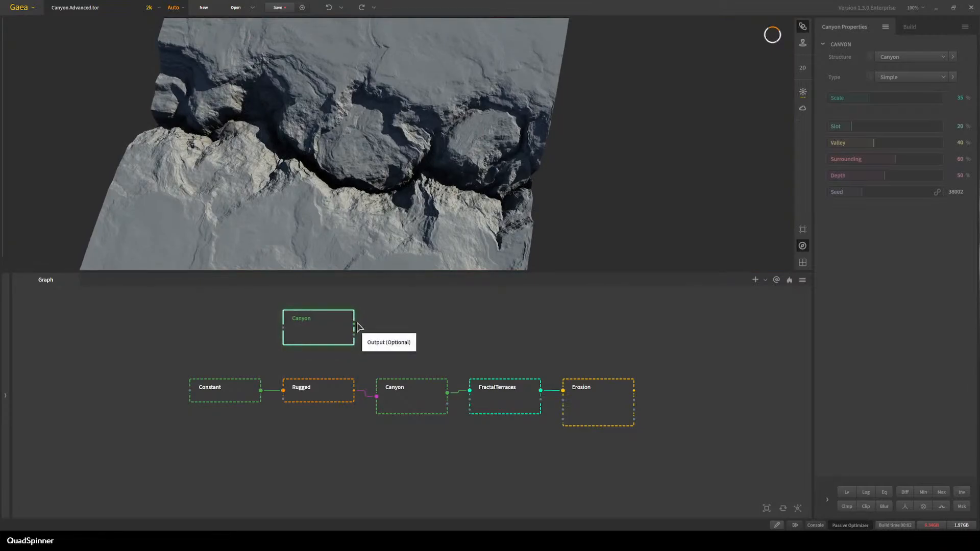
pyautogui.write('sea')
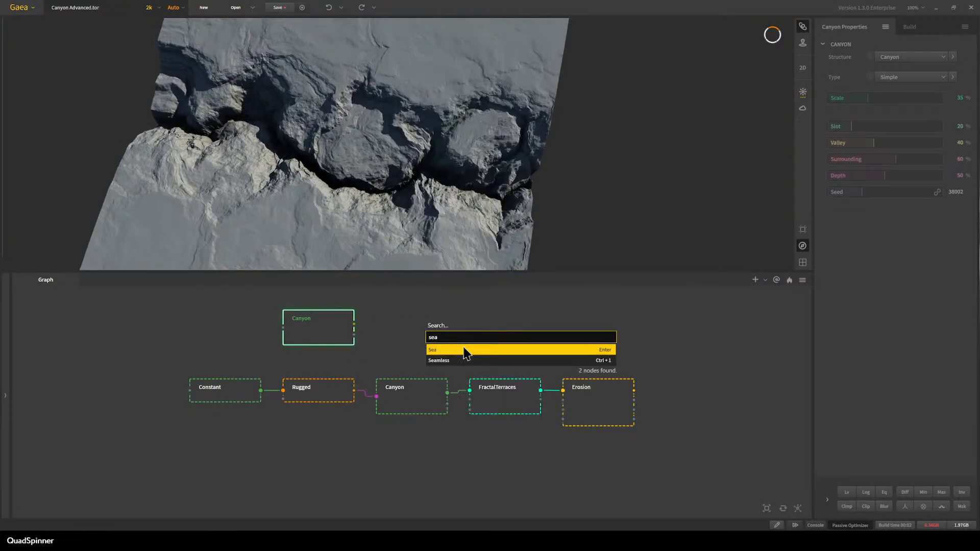
pyautogui.click(466, 348)
pyautogui.moveTo(468, 351); pyautogui.dragTo(432, 334)
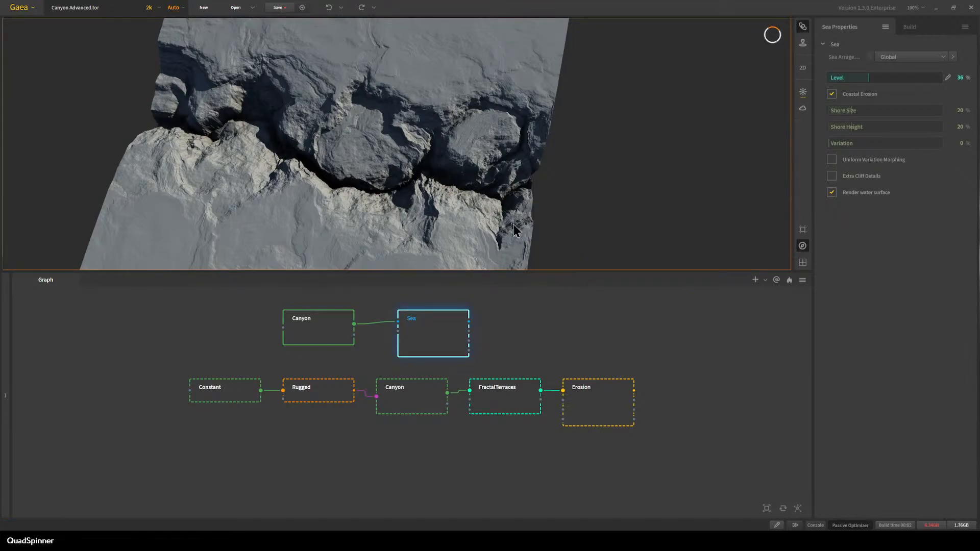
pyautogui.moveTo(282, 206); pyautogui.dragTo(286, 246)
pyautogui.moveTo(392, 194); pyautogui.dragTo(442, 213)
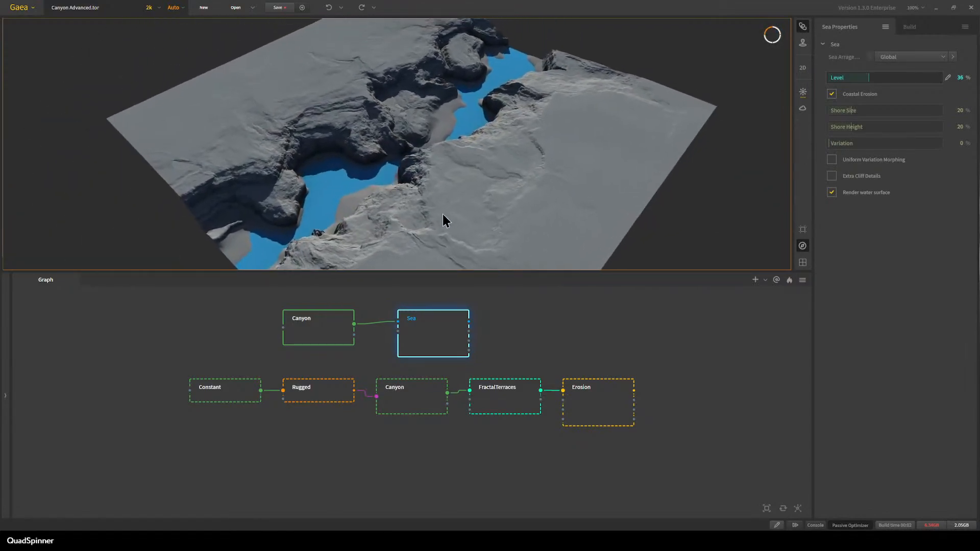
pyautogui.moveTo(433, 109); pyautogui.dragTo(365, 165)
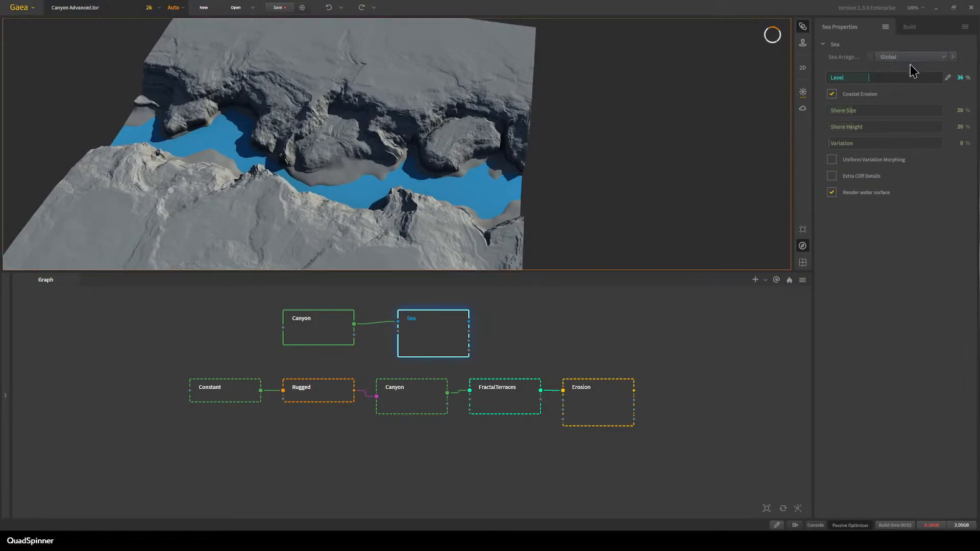
# Compare the Sea node's Coastal Erosion off and on, and set its Variation to 100%.
pyautogui.click(865, 94)
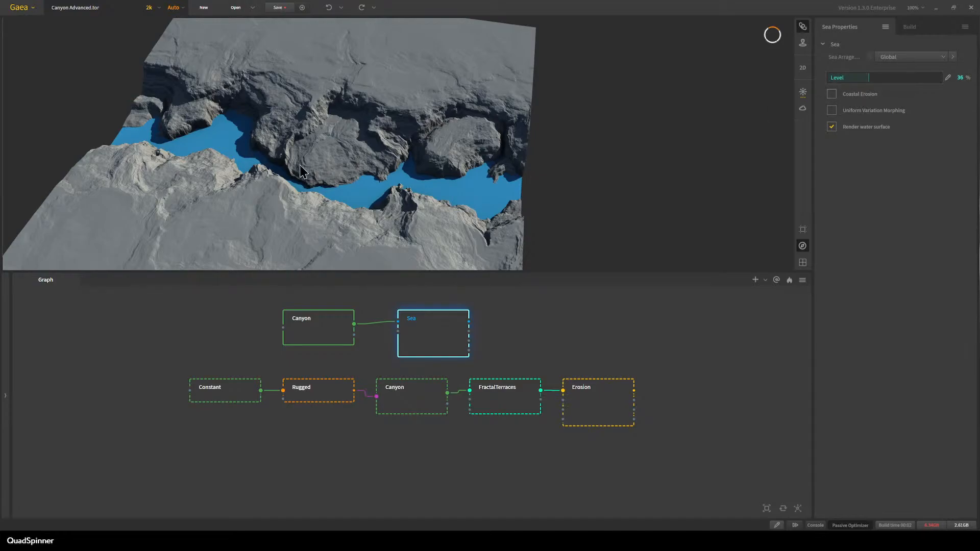
pyautogui.click(832, 94)
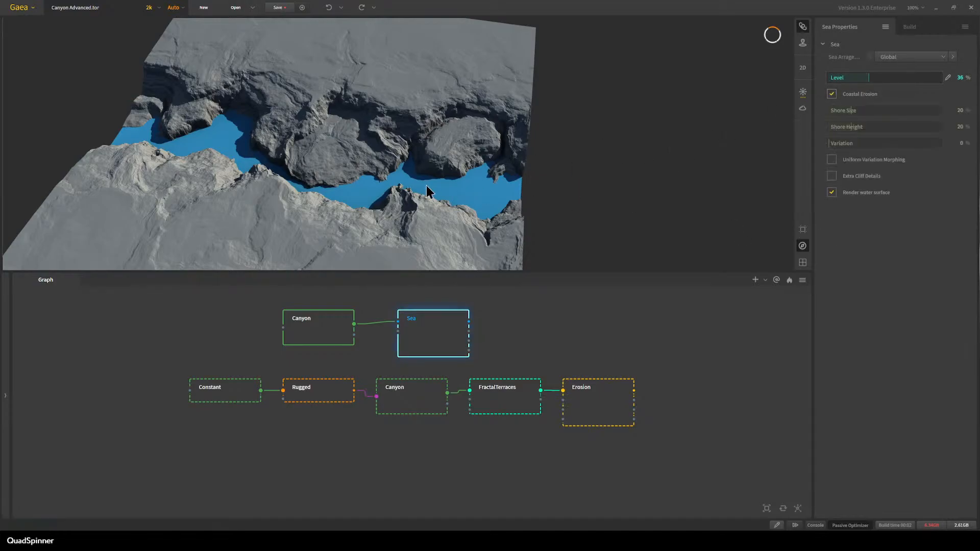
pyautogui.rightClick(861, 143)
pyautogui.click(935, 144)
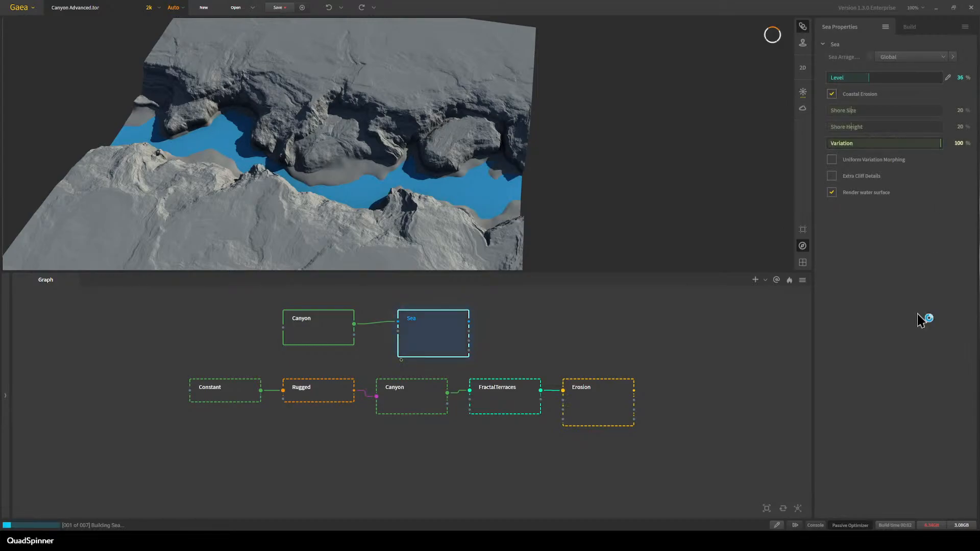
pyautogui.scroll(4, 280, 197)
pyautogui.moveTo(283, 199); pyautogui.dragTo(351, 181)
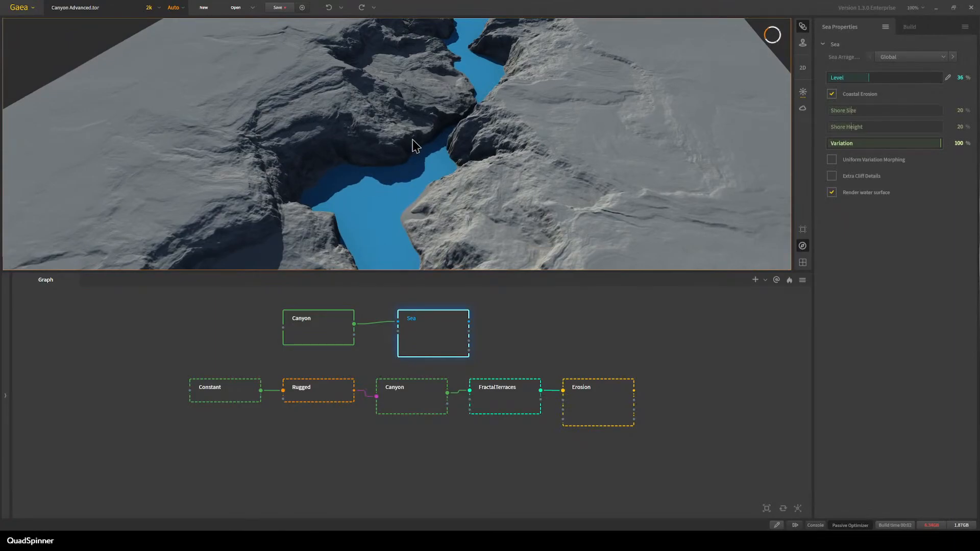
pyautogui.moveTo(412, 140); pyautogui.dragTo(377, 130)
pyautogui.moveTo(486, 127); pyautogui.dragTo(383, 171)
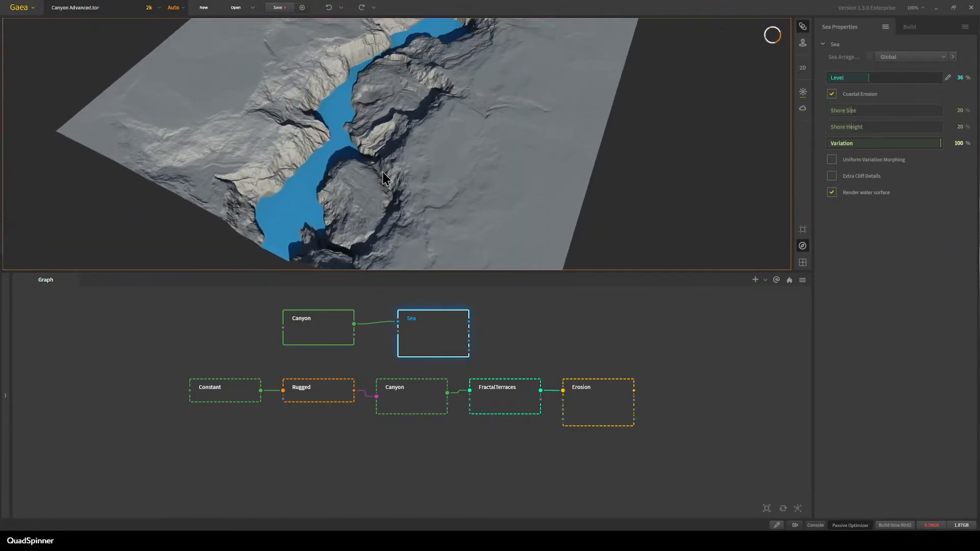
# Delete the separate Canyon node together with its connected Sea node.
pyautogui.moveTo(258, 311); pyautogui.dragTo(489, 341)
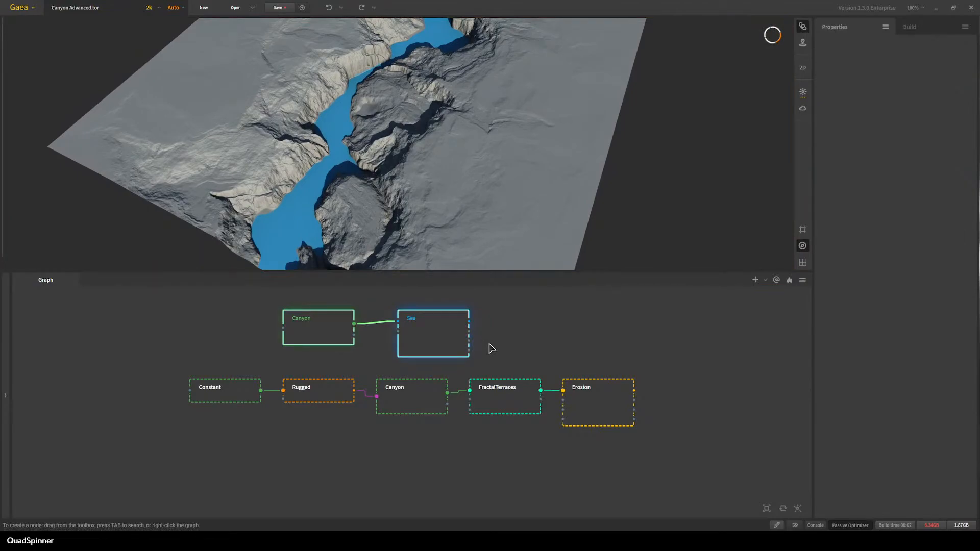
pyautogui.press('Delete')
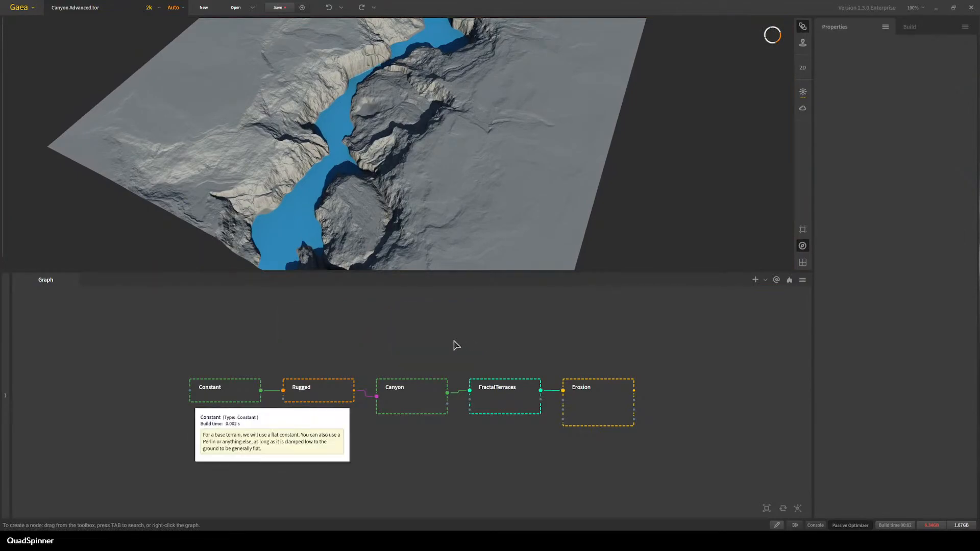
# Examine the terrain of the template's Rugged, Constant and Canyon nodes and read their notes.
pyautogui.click(312, 402)
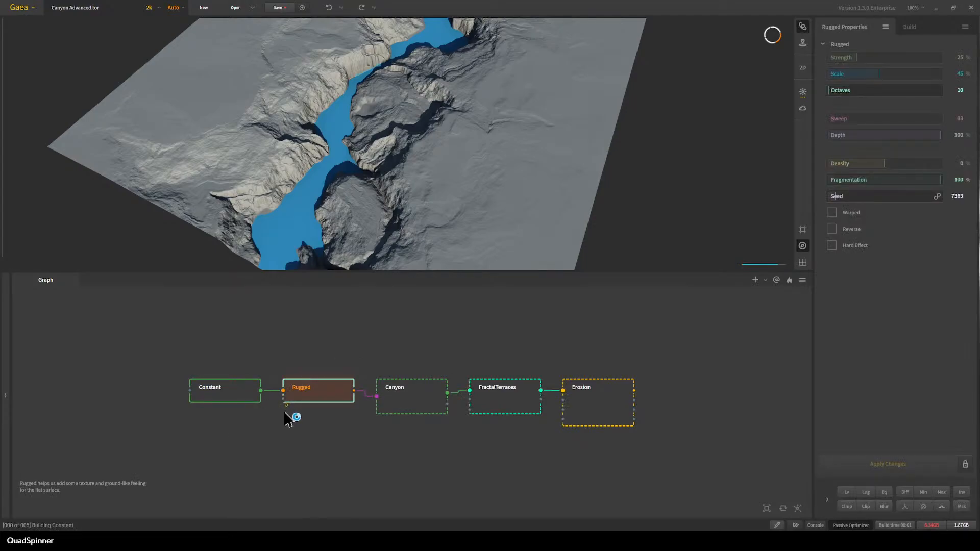
pyautogui.click(202, 400)
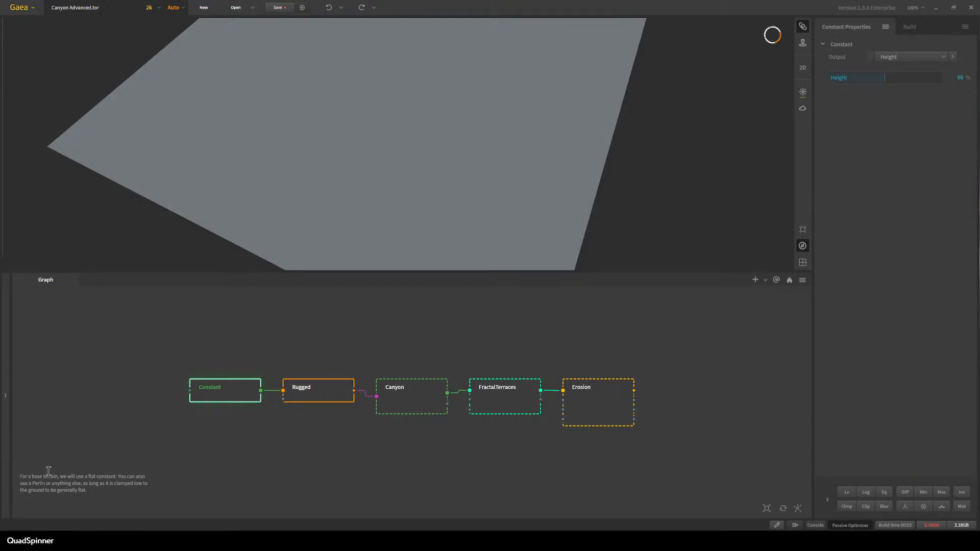
pyautogui.scroll(-2, 324, 213)
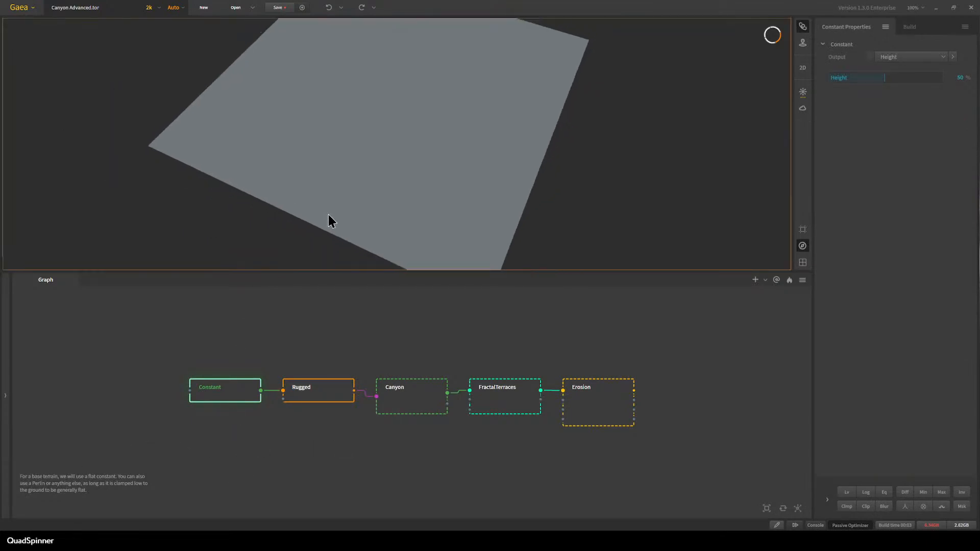
pyautogui.moveTo(328, 215); pyautogui.dragTo(338, 245)
pyautogui.moveTo(423, 394)
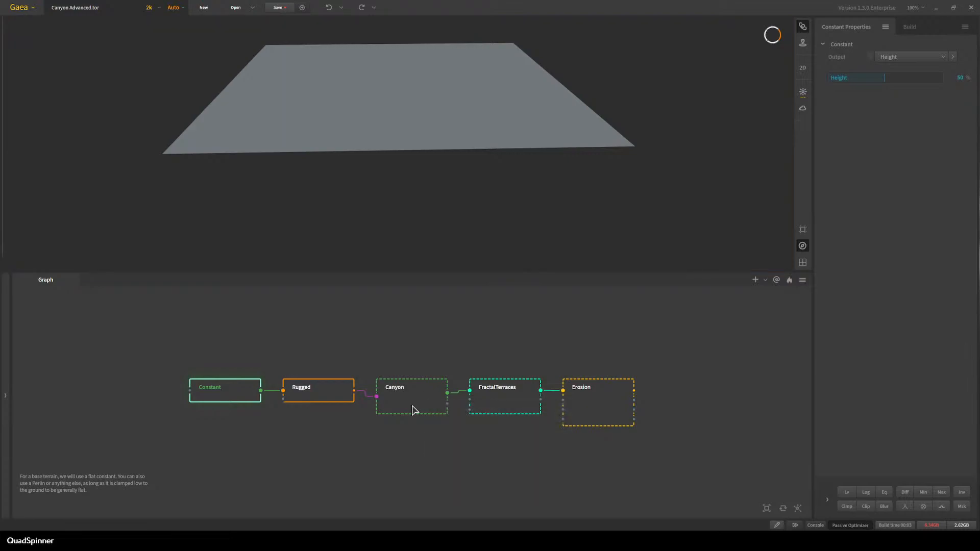
pyautogui.click(414, 410)
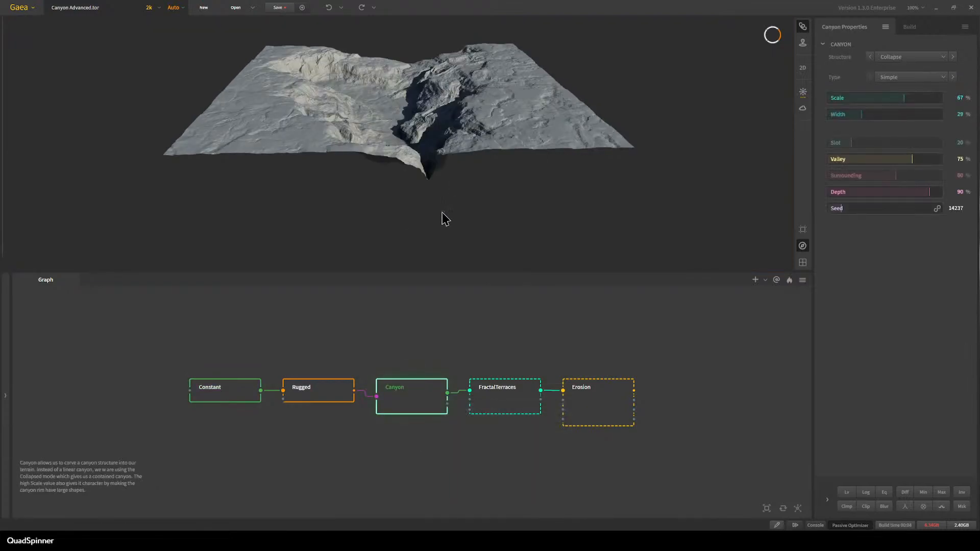
pyautogui.moveTo(441, 214); pyautogui.dragTo(413, 206)
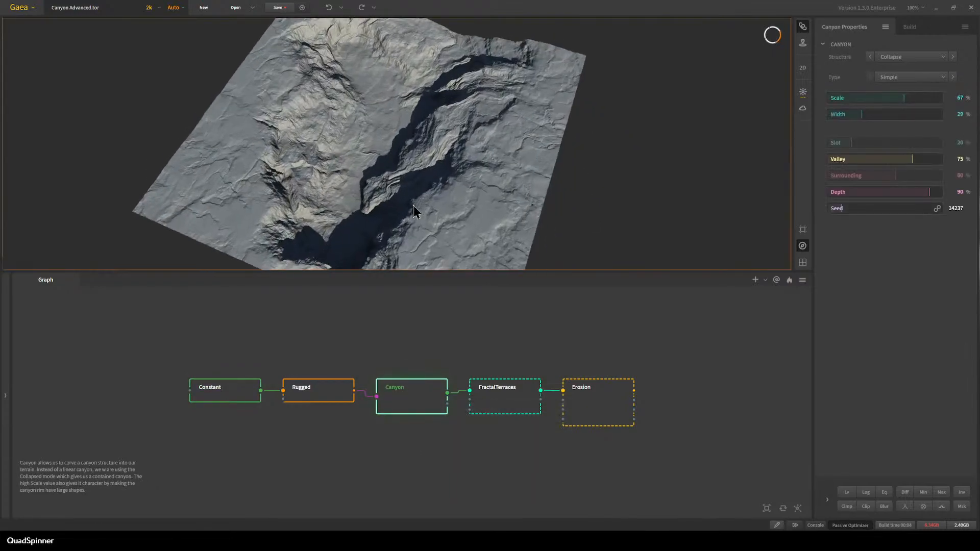
# Disconnect Rugged from Canyon and compare the Canyon, Rugged and Constant terrain on their own.
pyautogui.click(367, 398)
pyautogui.press('Delete')
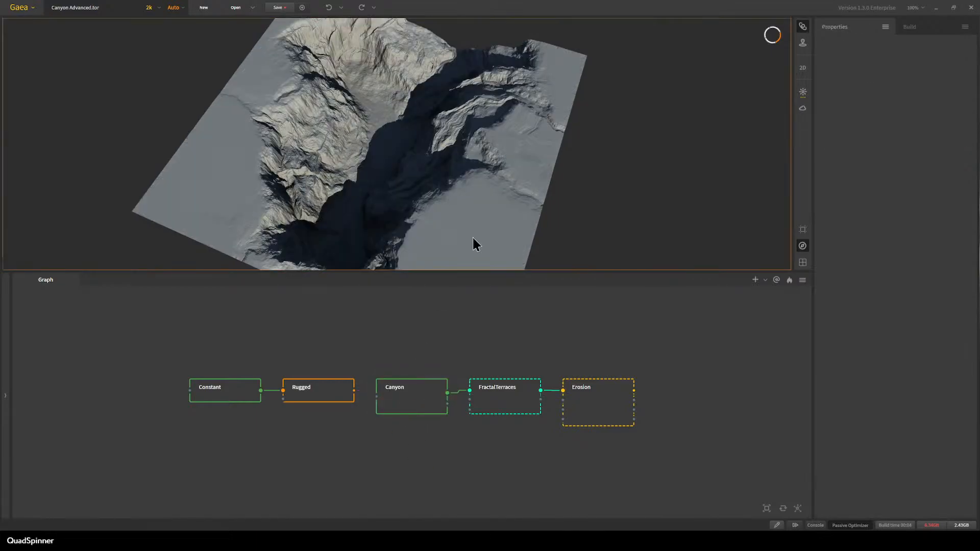
pyautogui.click(316, 405)
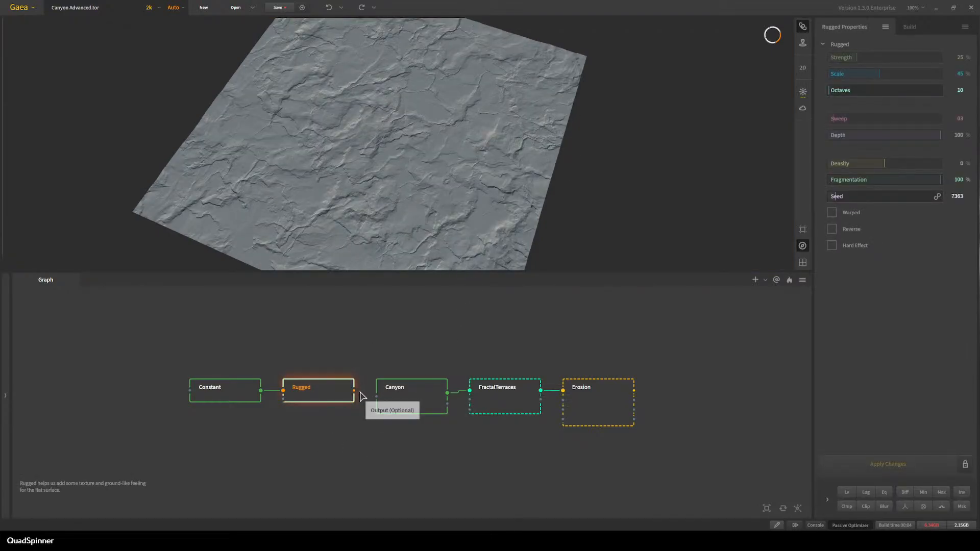
pyautogui.click(239, 390)
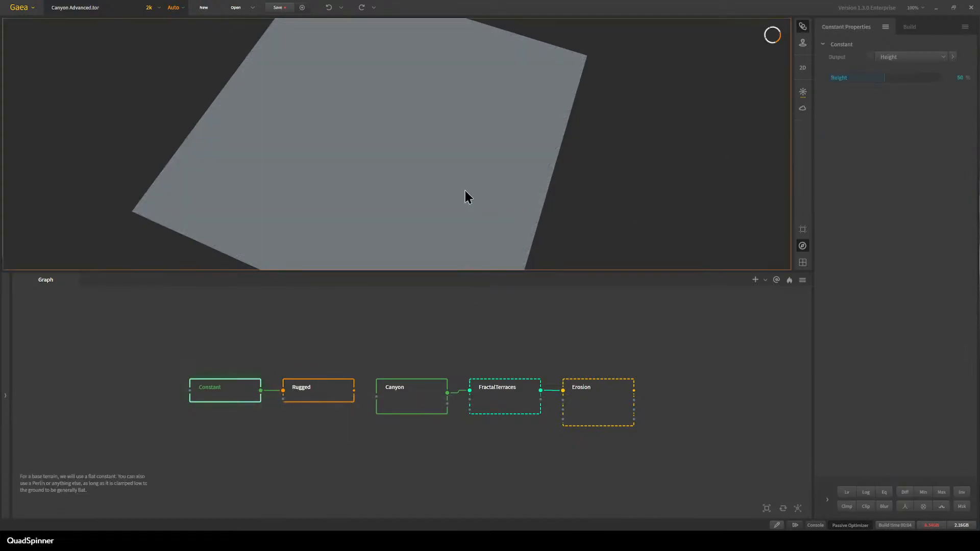
pyautogui.click(321, 400)
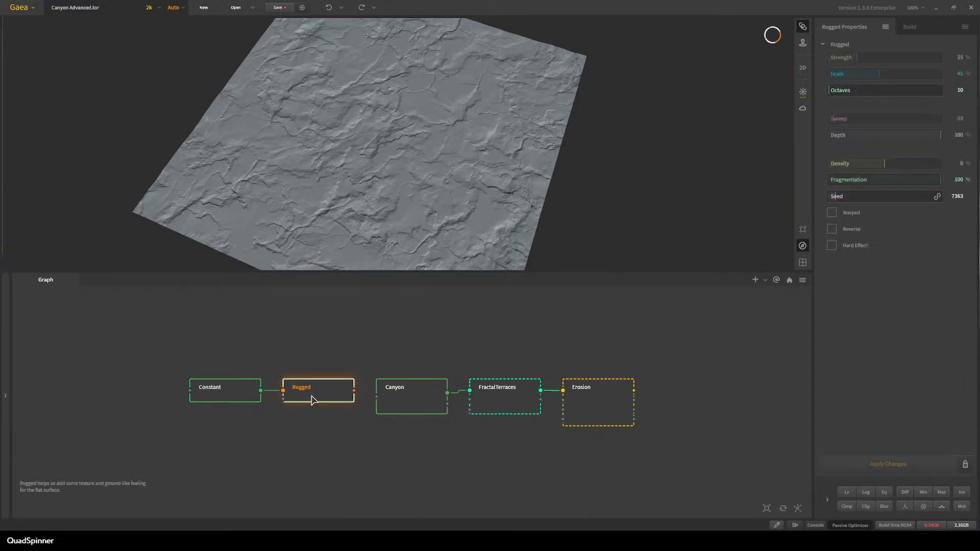
pyautogui.moveTo(366, 149); pyautogui.dragTo(439, 216)
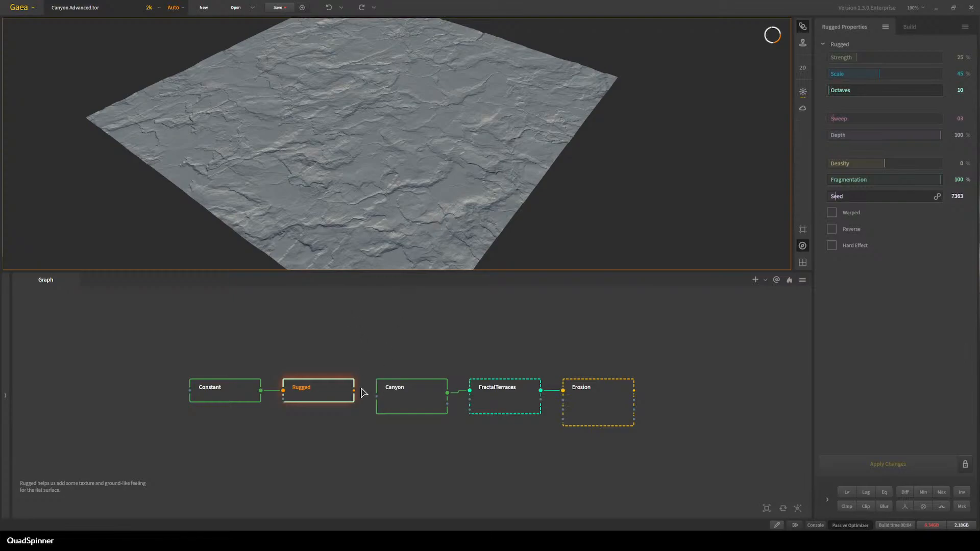
# Reconnect Rugged's output to the Canyon node's input and preview the combined terrain.
pyautogui.moveTo(356, 393); pyautogui.dragTo(376, 396)
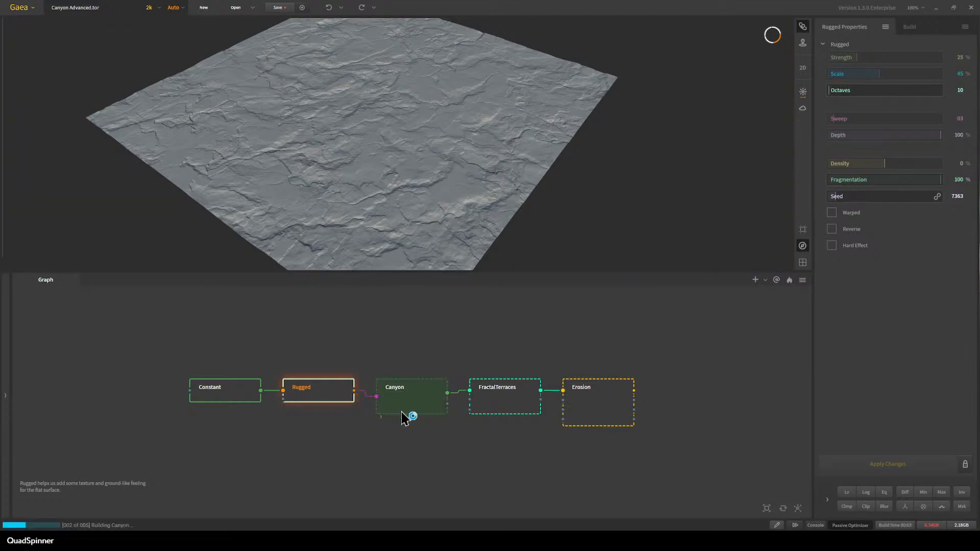
pyautogui.click(416, 407)
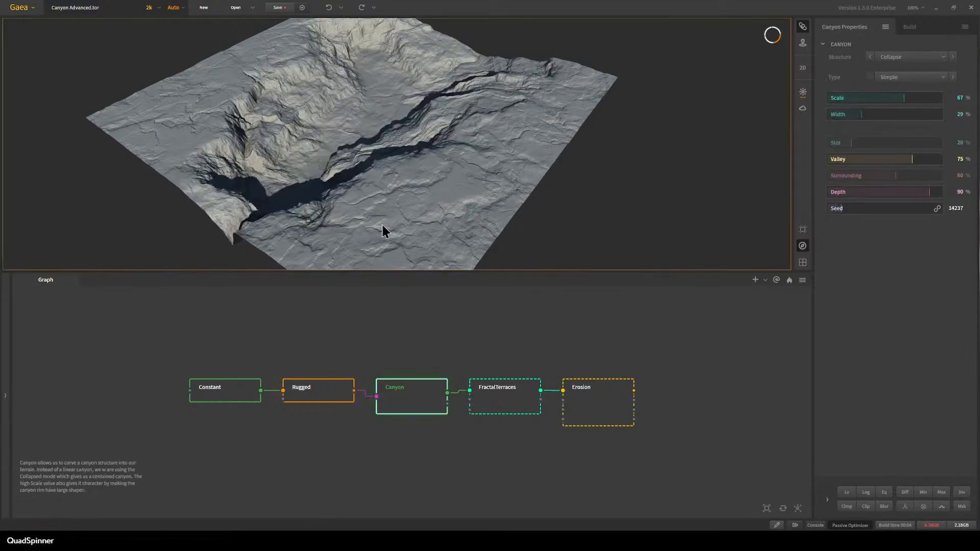
pyautogui.click(343, 395)
pyautogui.click(428, 401)
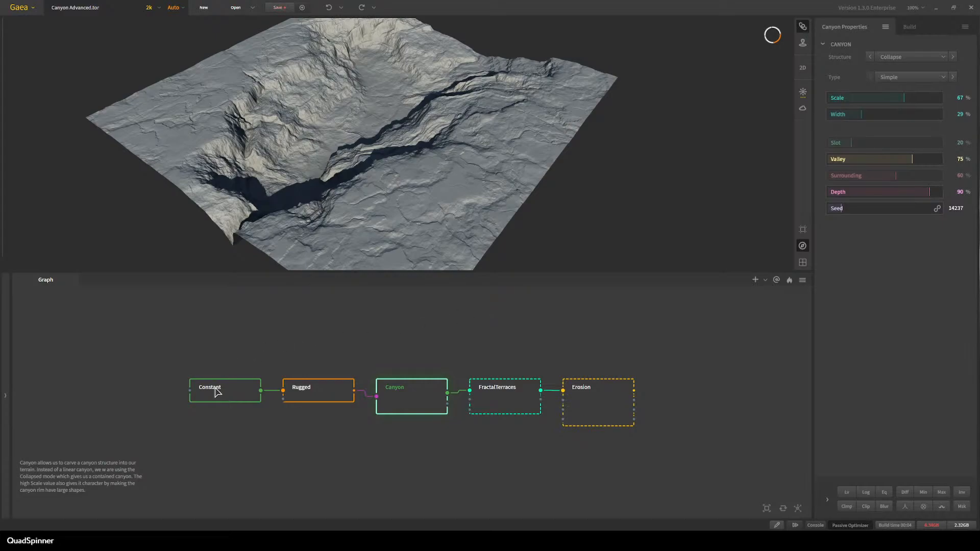
# Add a Perlin node above the Constant node and clamp its height with a Clamp Max of 26%.
pyautogui.click(215, 391)
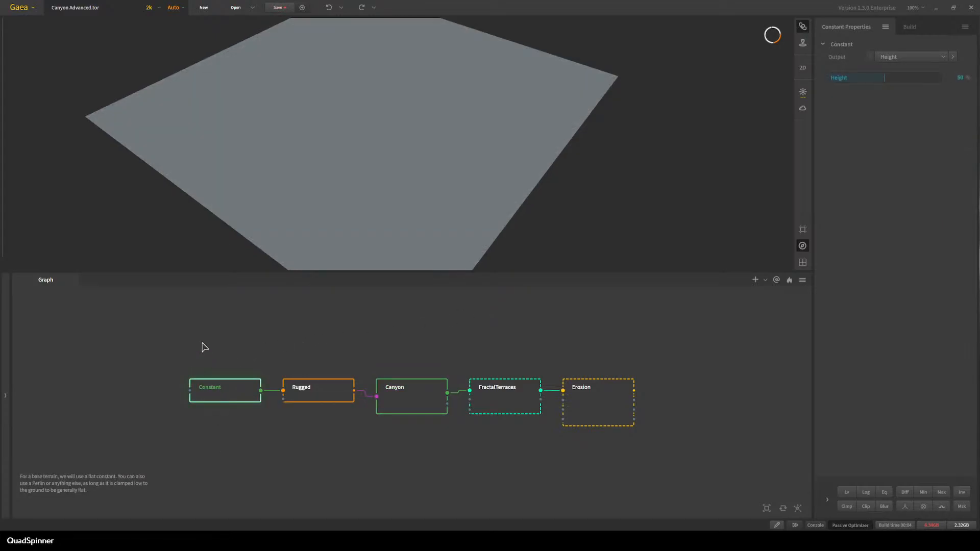
pyautogui.rightClick(205, 347)
pyautogui.write('perlin')
pyautogui.press('Return')
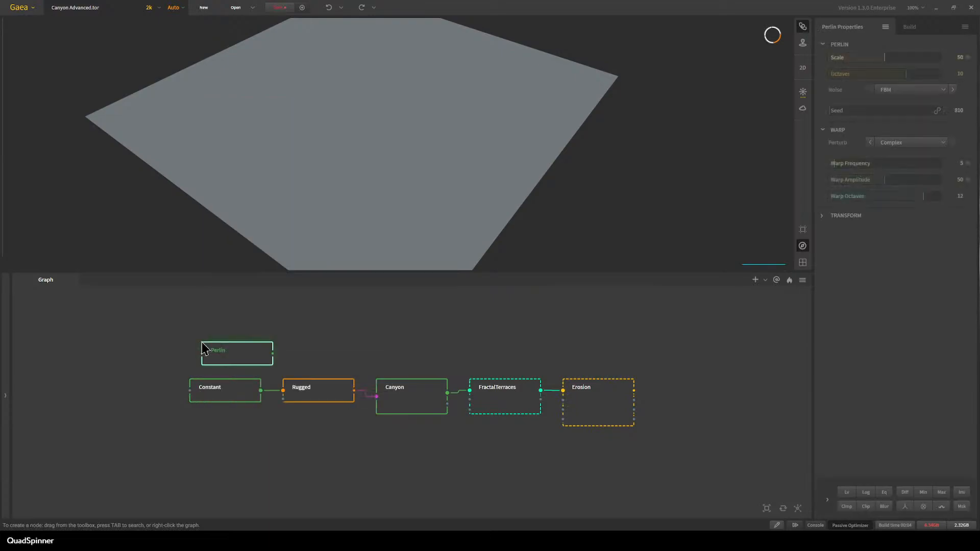
pyautogui.click(847, 506)
pyautogui.click(867, 502)
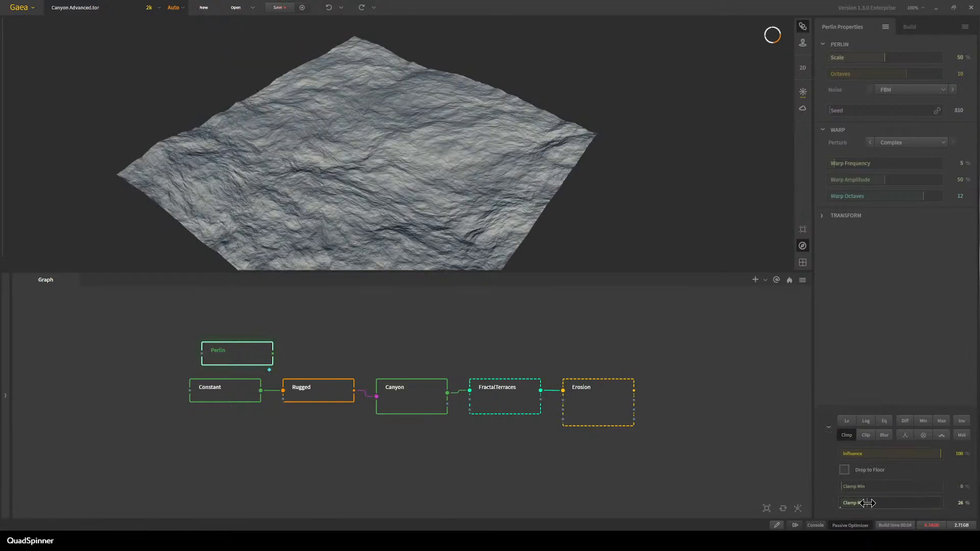
# Change the Perlin node's Noise to Billowy and set its Scale to 78%.
pyautogui.click(932, 92)
pyautogui.click(891, 130)
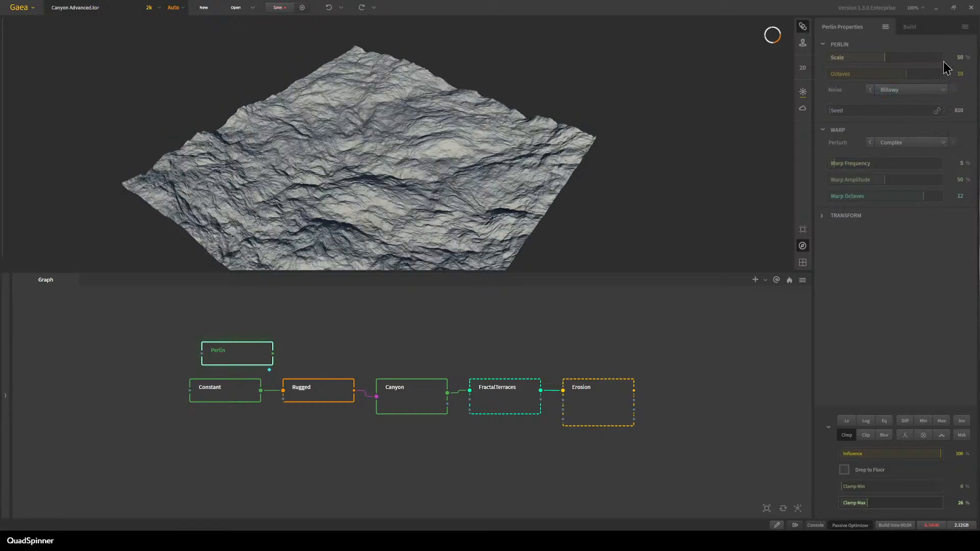
pyautogui.click(916, 57)
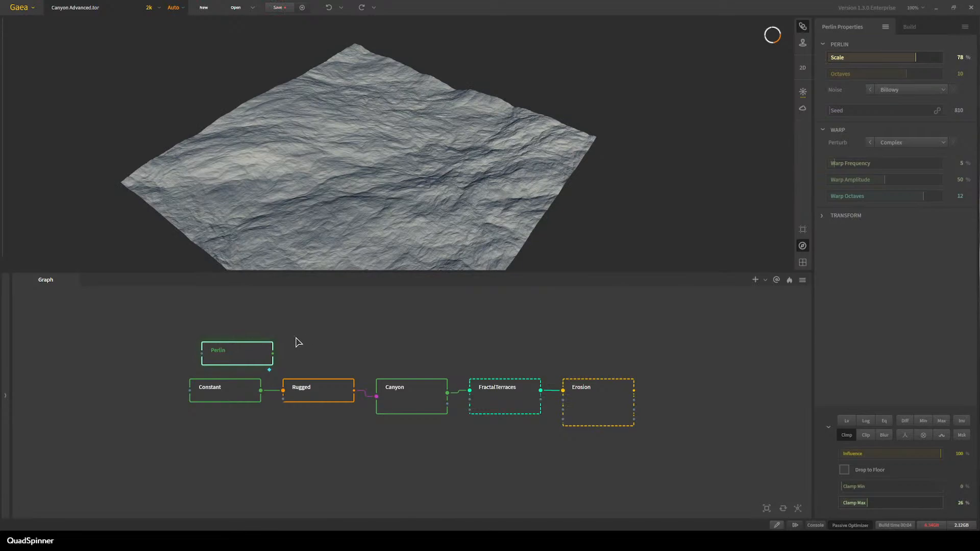
# Connect the Perlin node to Rugged in place of Constant and select Rugged for preview.
pyautogui.rightClick(269, 410)
pyautogui.click(269, 410)
pyautogui.moveTo(273, 354); pyautogui.dragTo(283, 391)
pyautogui.click(326, 399)
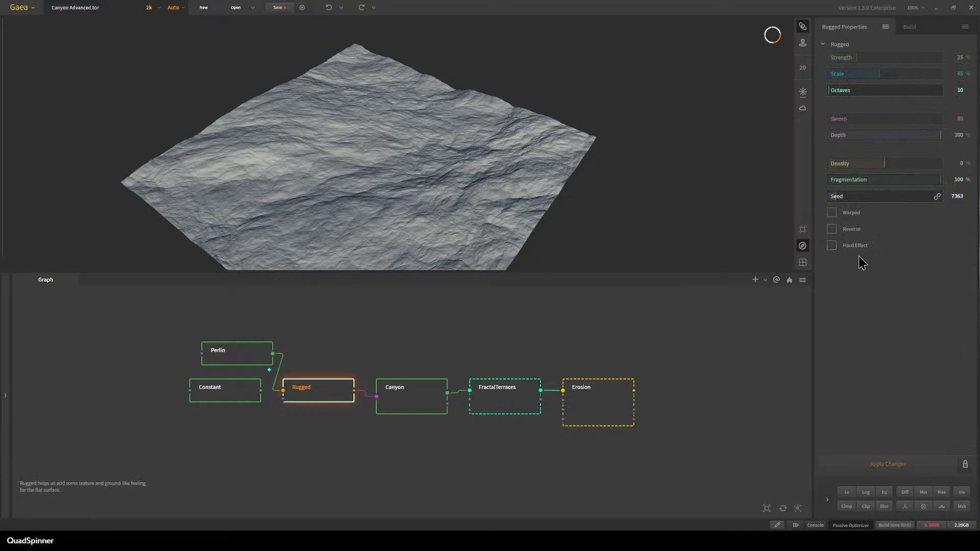
# Enable Hard Effect on the Rugged node, apply the change, and inspect the Perlin-based surface.
pyautogui.click(853, 247)
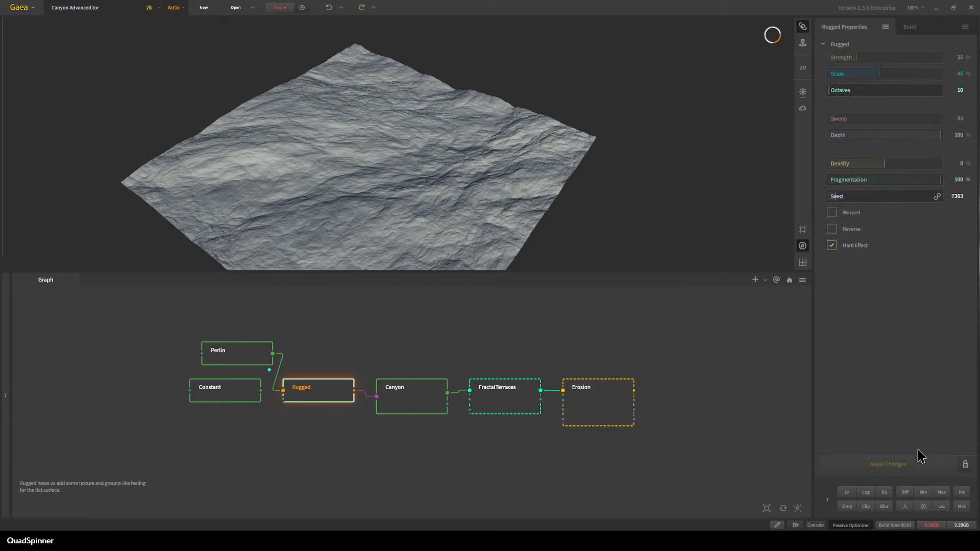
pyautogui.click(889, 464)
pyautogui.moveTo(427, 217); pyautogui.dragTo(370, 240)
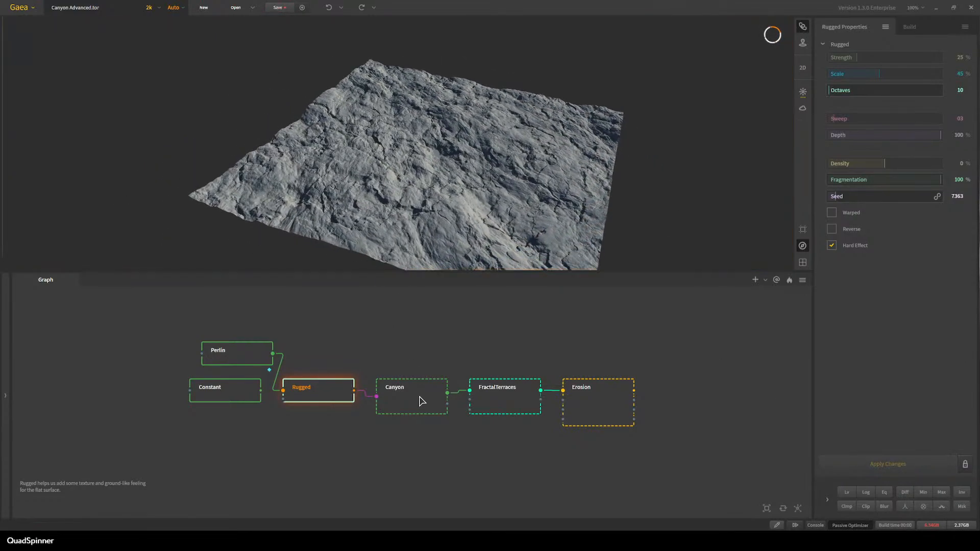
# Check the Perlin node's settings and preview the Canyon node's terrain built on the Perlin base.
pyautogui.click(438, 410)
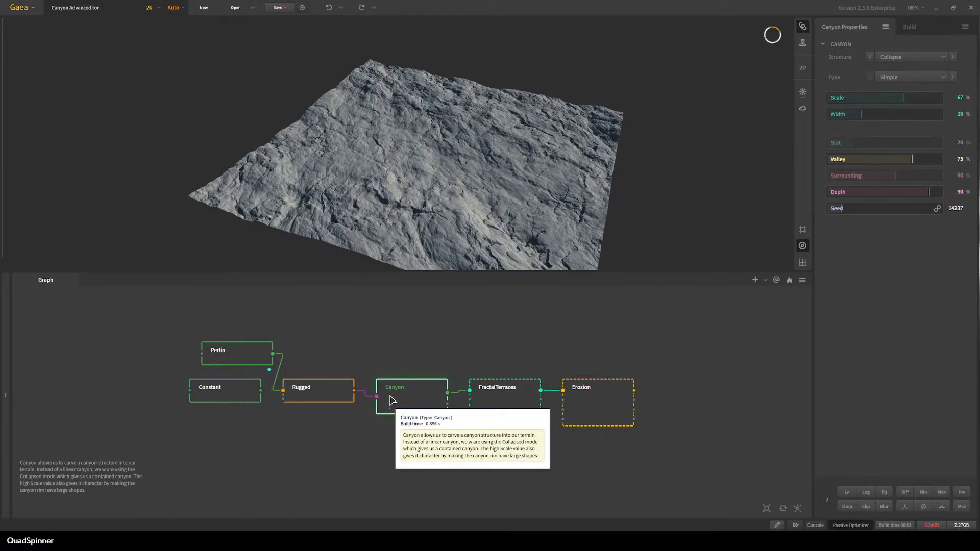
pyautogui.click(268, 357)
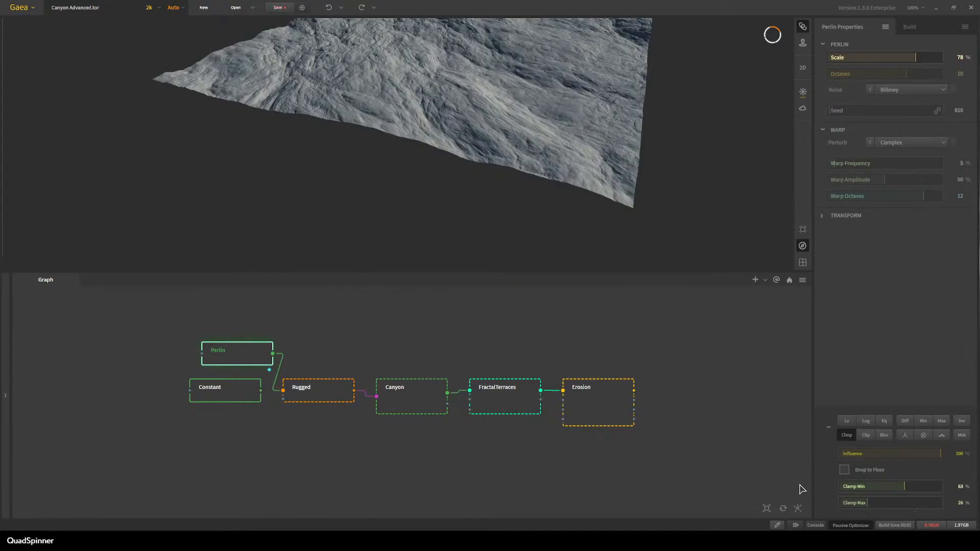
pyautogui.rightClick(378, 398)
pyautogui.click(389, 415)
pyautogui.click(392, 412)
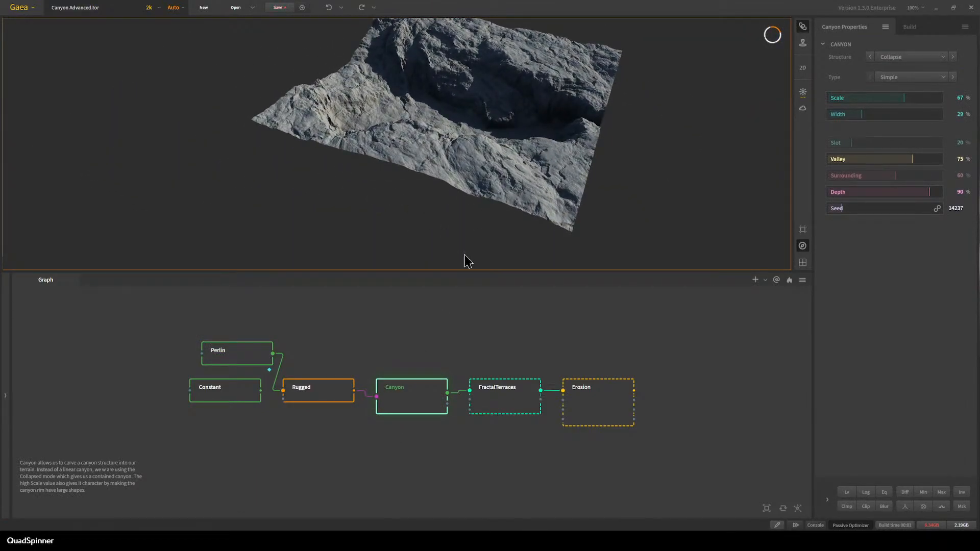
# Connect Constant back to Rugged in place of Perlin, turn off Rugged's Hard Effect, and apply the change.
pyautogui.moveTo(261, 390); pyautogui.dragTo(282, 391)
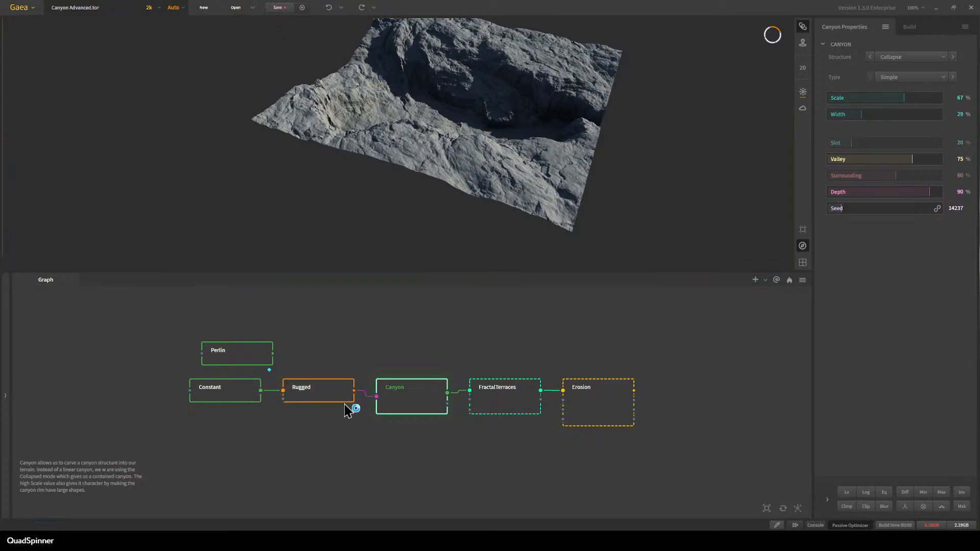
pyautogui.click(336, 399)
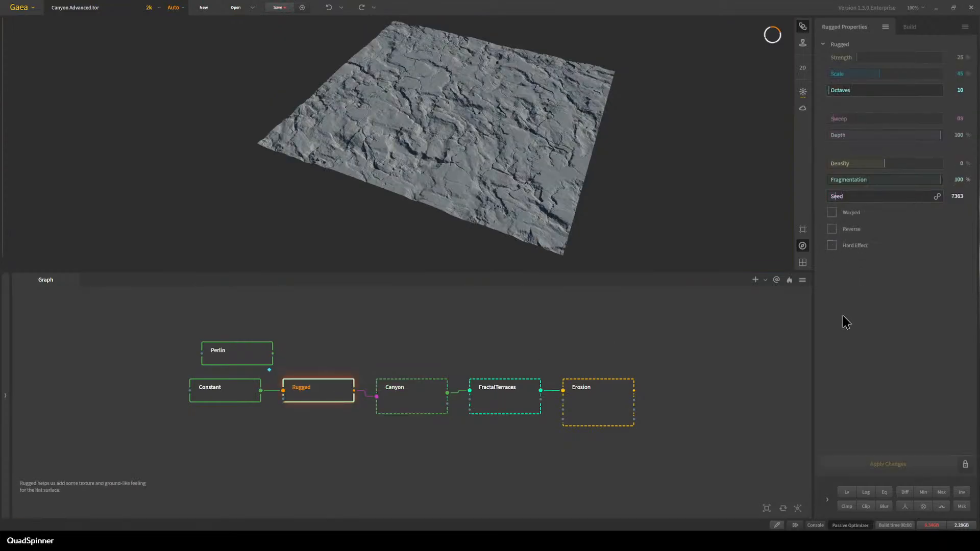
pyautogui.click(868, 465)
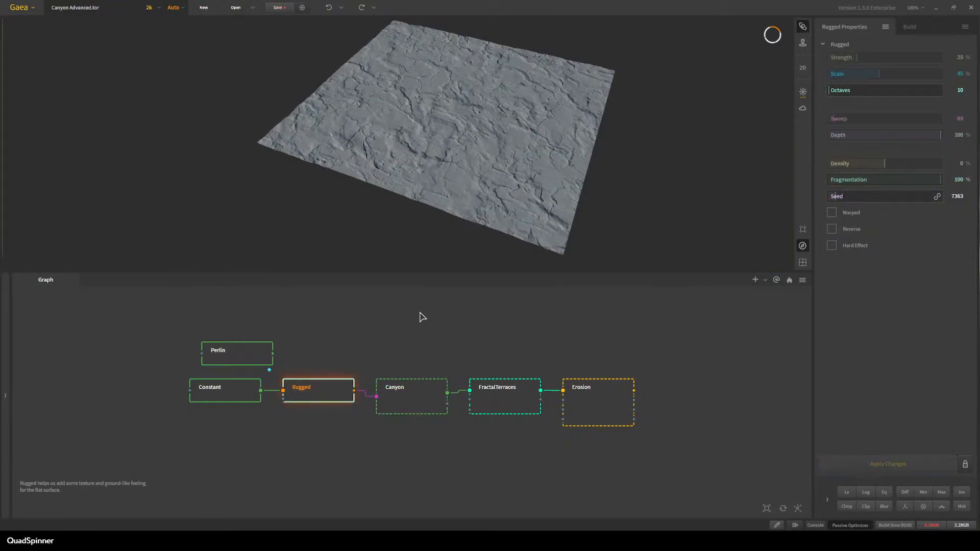
# Preview the Canyon node and make the 3D viewport taller to examine the carved terrain from several angles.
pyautogui.click(403, 401)
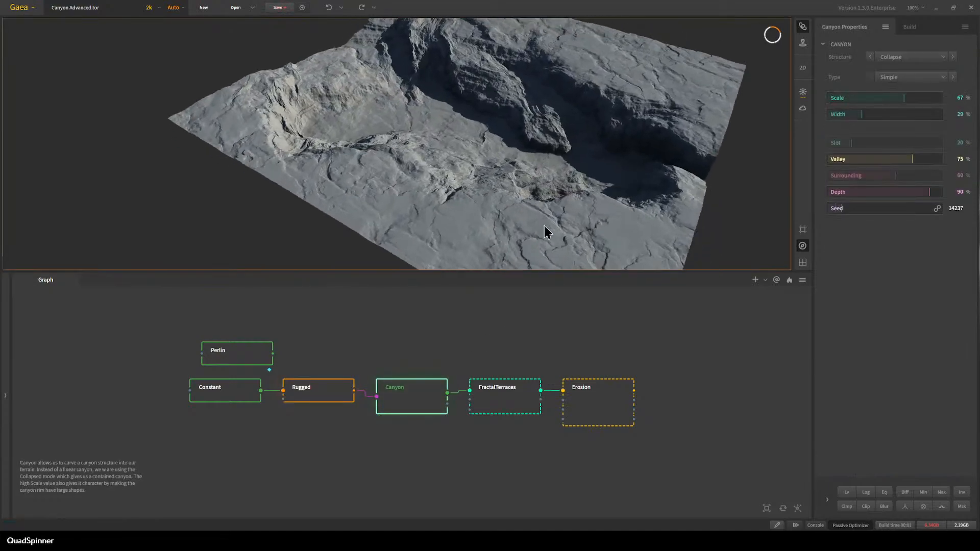
pyautogui.moveTo(528, 236); pyautogui.dragTo(452, 236)
pyautogui.moveTo(420, 272); pyautogui.dragTo(427, 327)
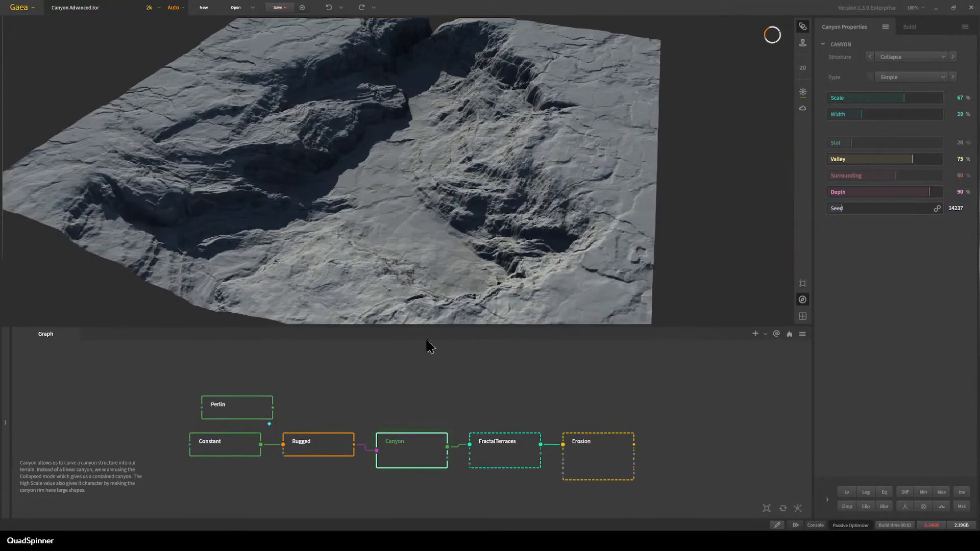
pyautogui.moveTo(440, 238); pyautogui.dragTo(379, 228)
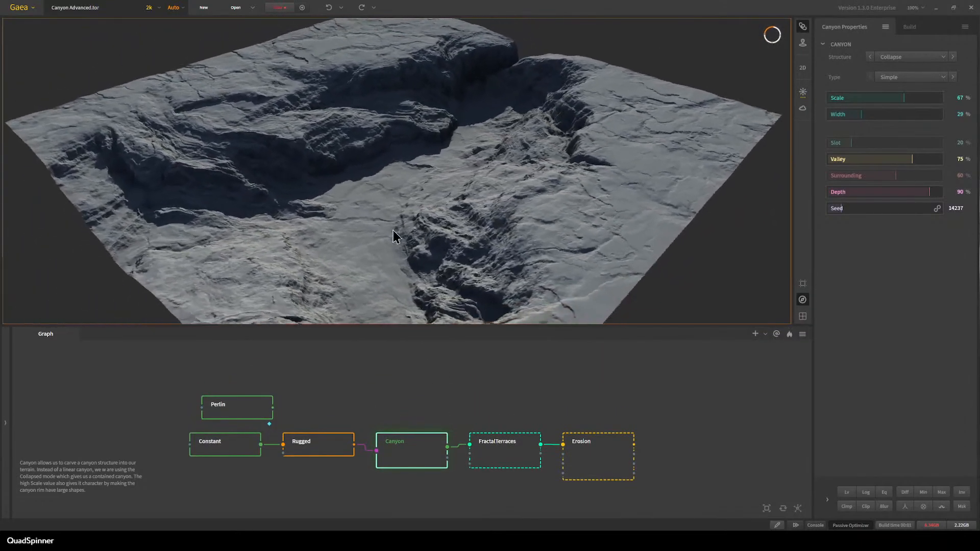
# Preview the FractalTerraces and Erosion nodes in turn and examine the terracing and eroded slopes they add.
pyautogui.click(505, 444)
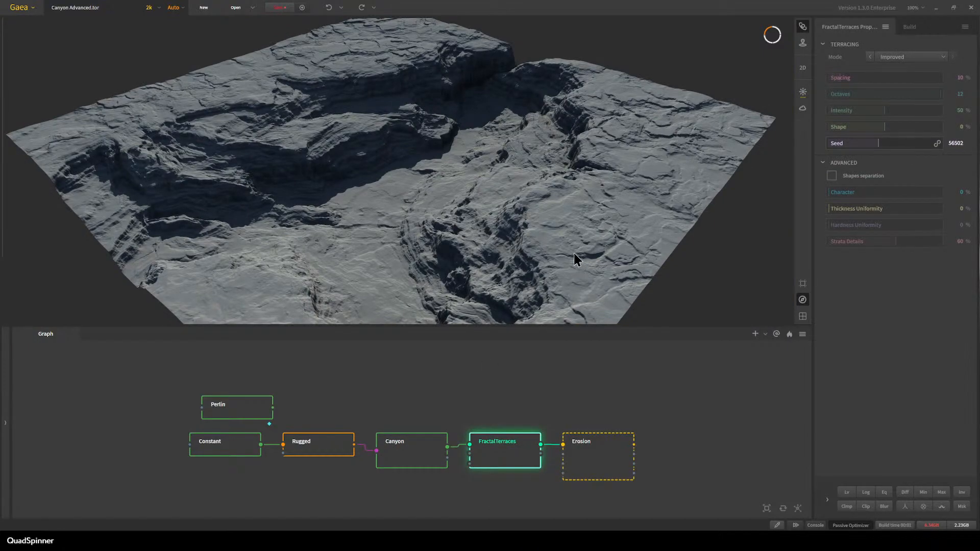
pyautogui.moveTo(575, 255); pyautogui.dragTo(500, 242)
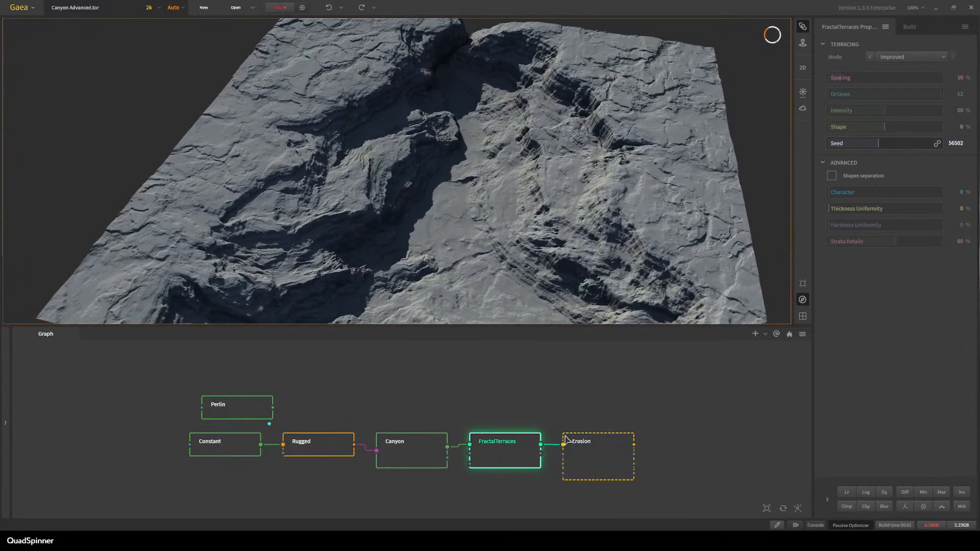
pyautogui.click(588, 460)
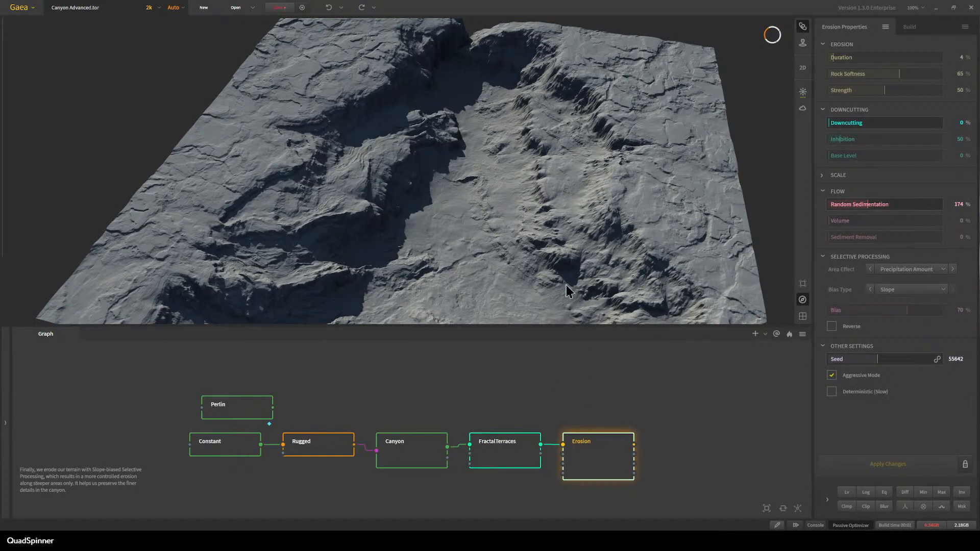
pyautogui.scroll(-3, 535, 252)
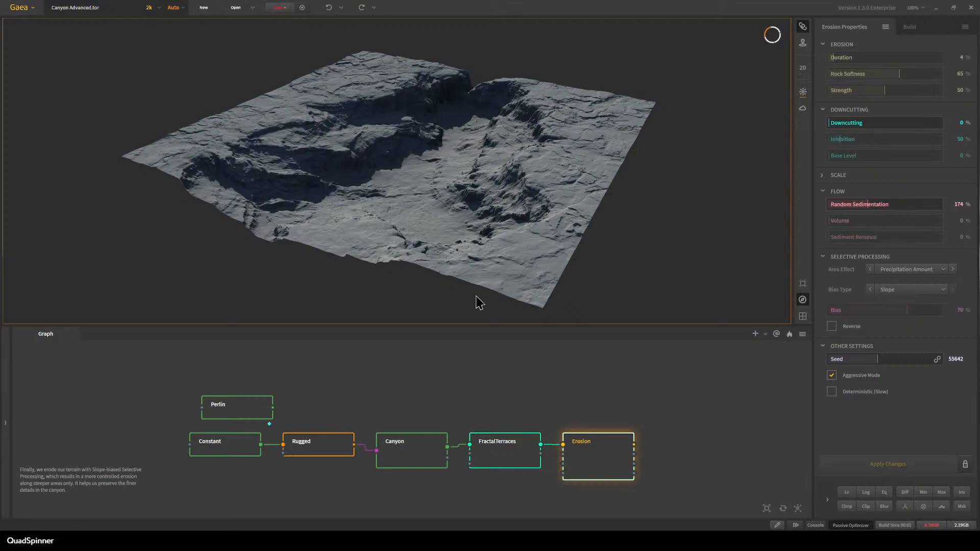
pyautogui.scroll(3, 485, 257)
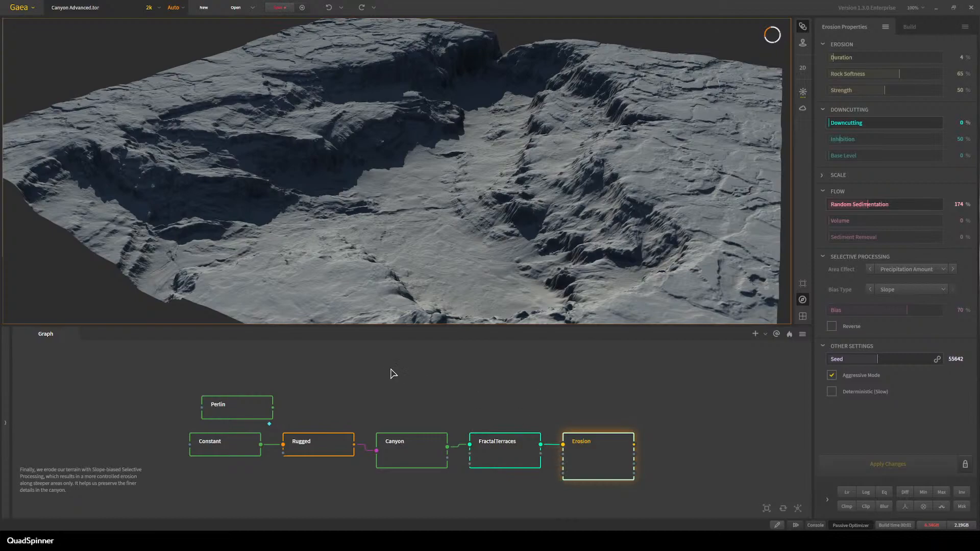
# Start a new terrain from the Hill template without saving the current canyon terrain.
pyautogui.click(204, 7)
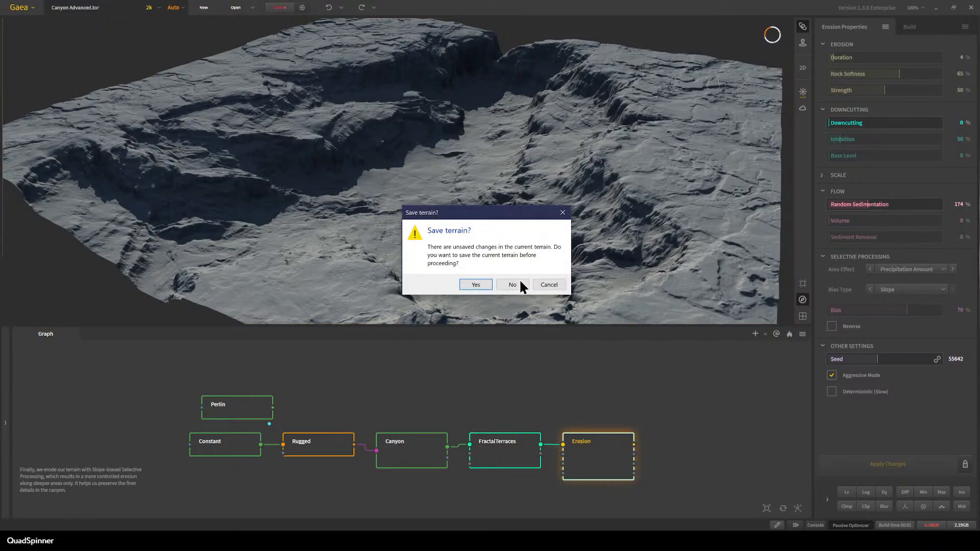
pyautogui.click(521, 284)
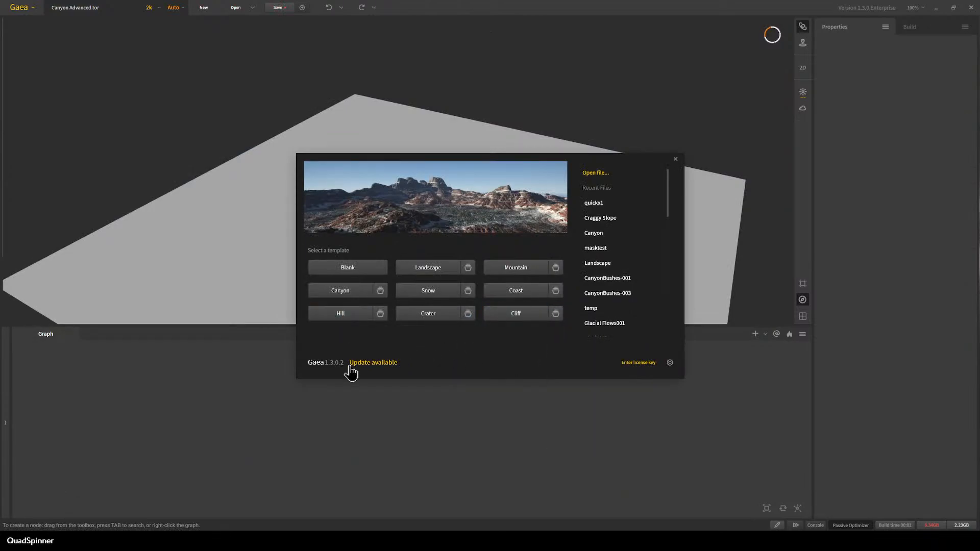
pyautogui.click(364, 322)
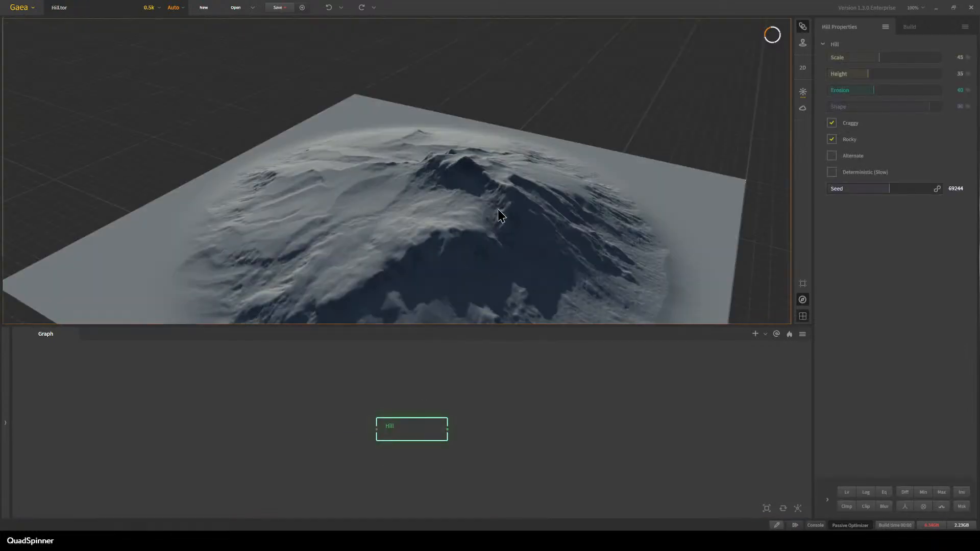
# Randomize the Hill node's seed to get a different hill shape and inspect it from all sides.
pyautogui.scroll(-2, 497, 209)
pyautogui.moveTo(458, 235); pyautogui.dragTo(449, 265)
pyautogui.scroll(3, 447, 271)
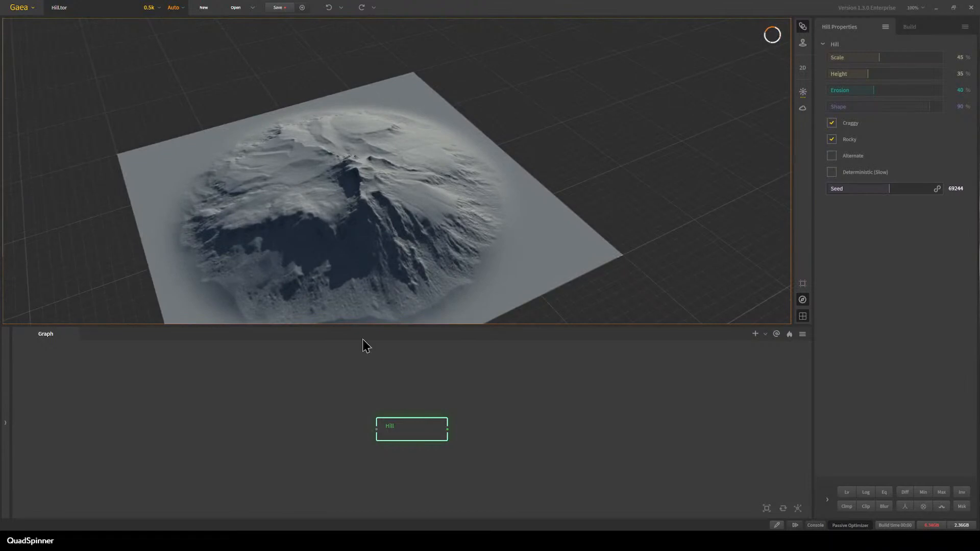
pyautogui.moveTo(322, 206); pyautogui.dragTo(361, 215)
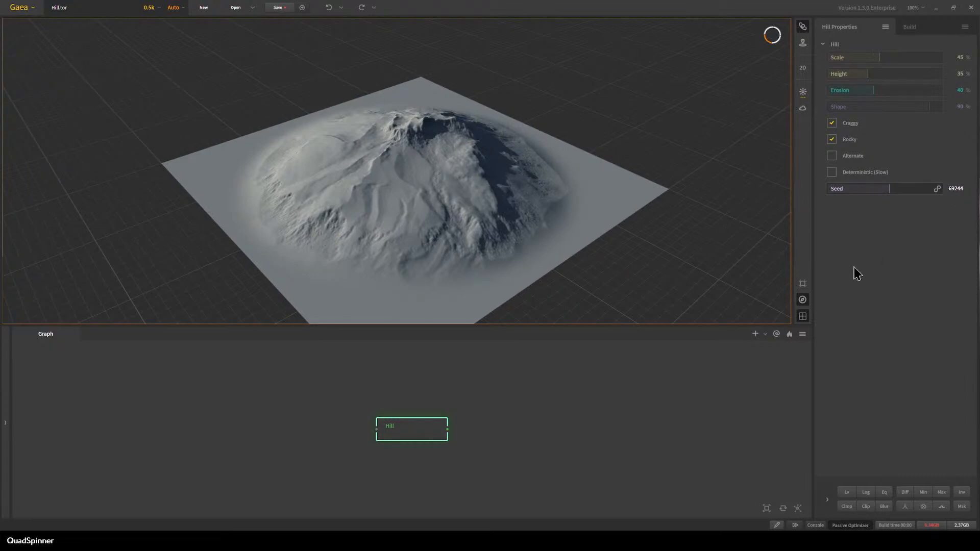
pyautogui.click(937, 189)
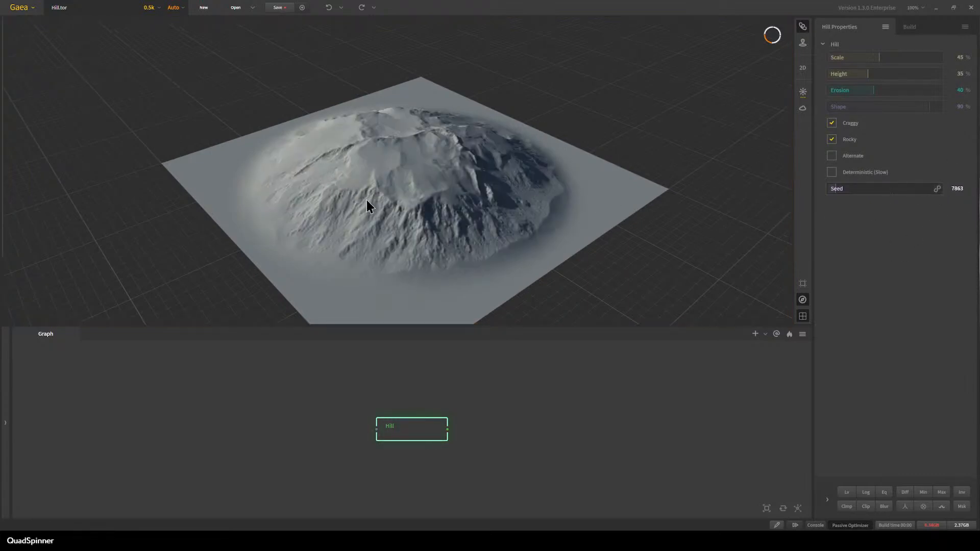
pyautogui.moveTo(365, 240); pyautogui.dragTo(427, 216)
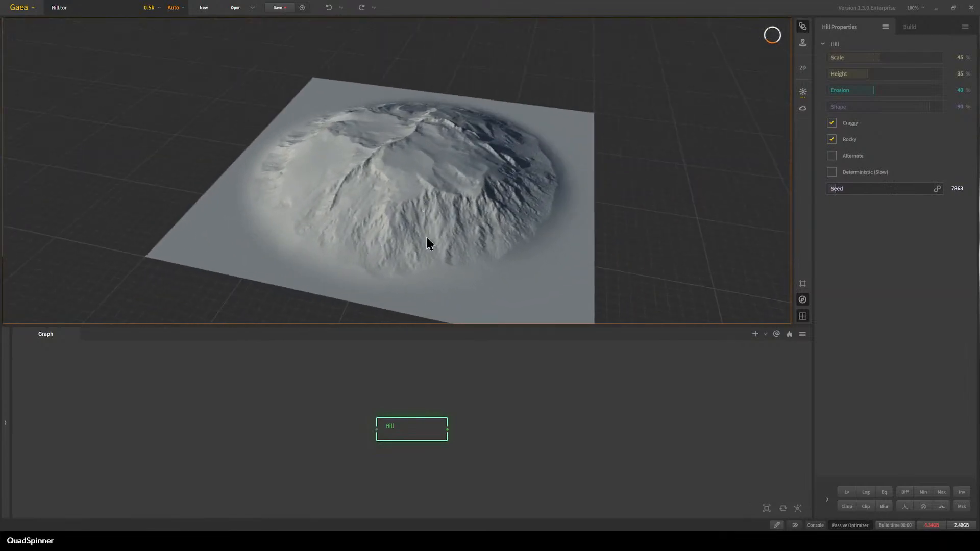
pyautogui.moveTo(532, 229); pyautogui.dragTo(381, 109)
pyautogui.moveTo(455, 182); pyautogui.dragTo(480, 184)
pyautogui.scroll(4, 425, 184)
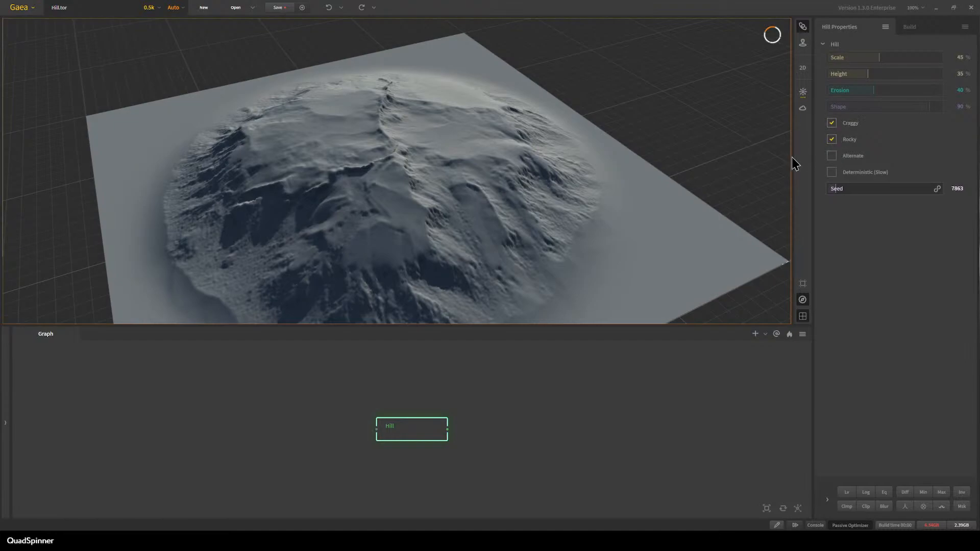
pyautogui.moveTo(490, 202); pyautogui.dragTo(447, 207)
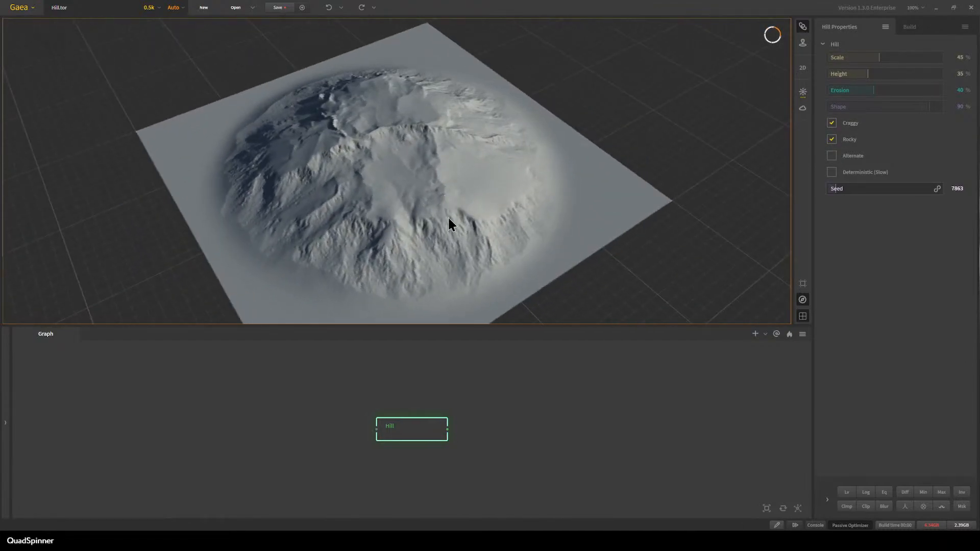
# Reposition the Hill node in the graph and set the preview resolution to 1k.
pyautogui.moveTo(414, 430); pyautogui.dragTo(362, 412)
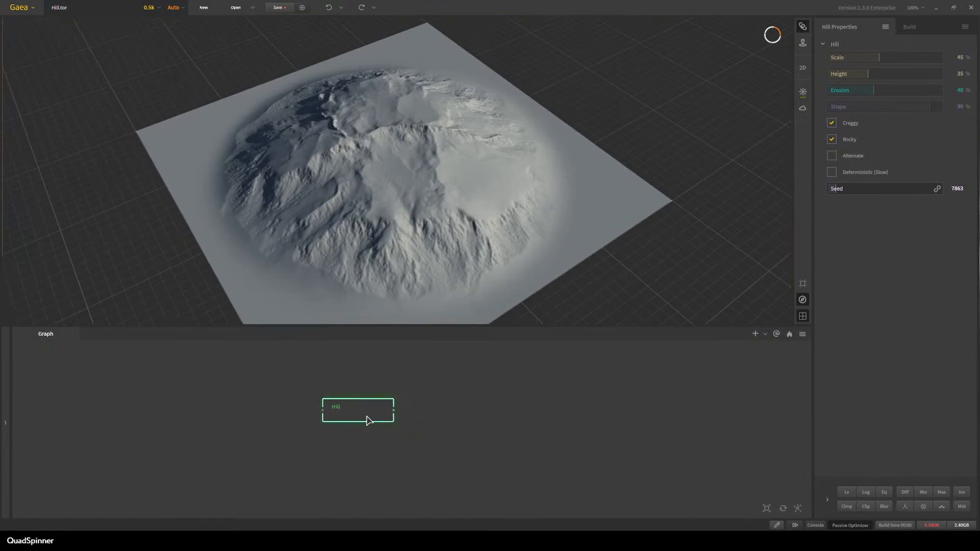
pyautogui.moveTo(394, 220); pyautogui.dragTo(381, 238)
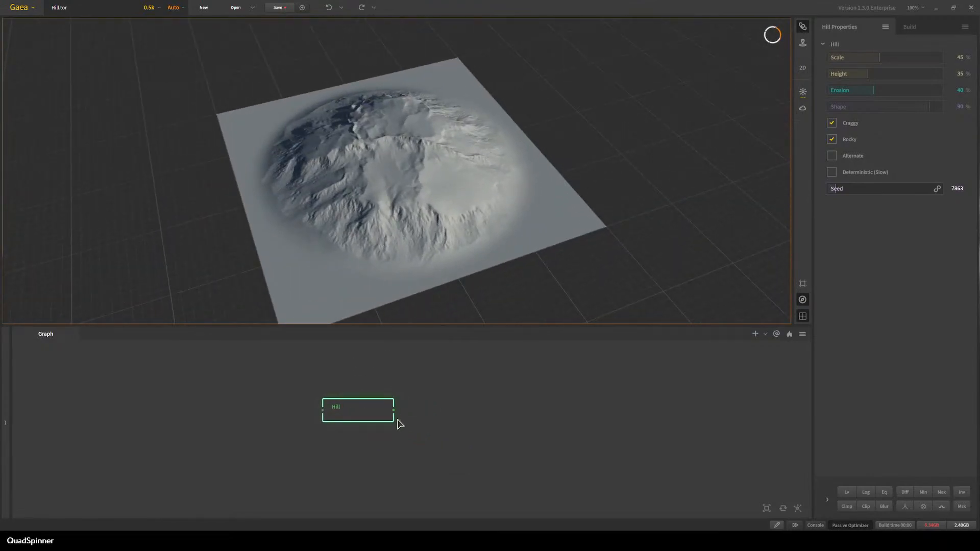
pyautogui.click(149, 7)
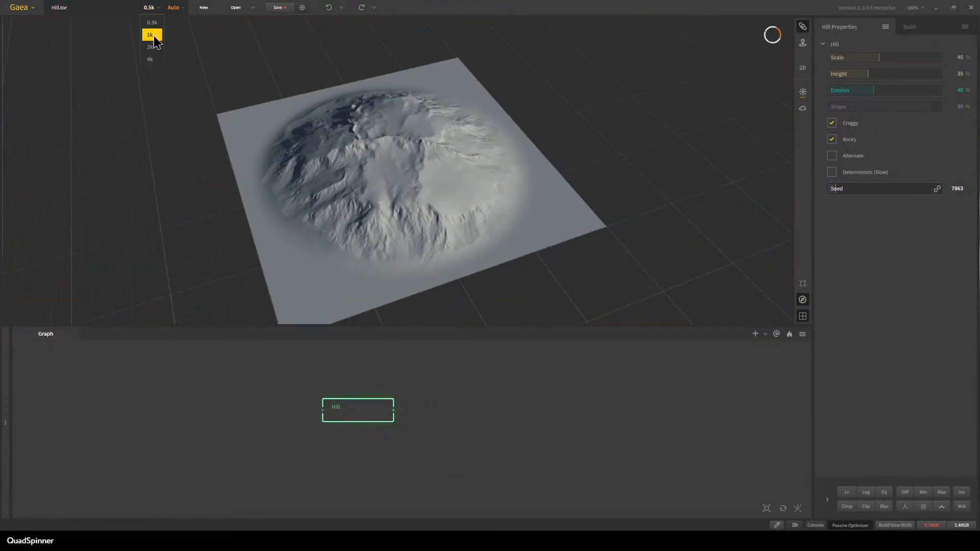
pyautogui.click(149, 32)
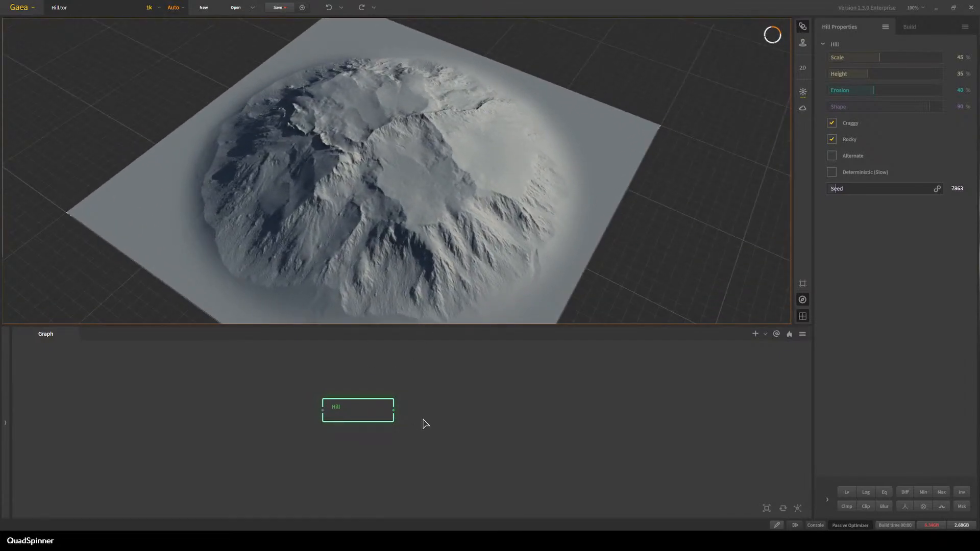
# Add a Rugged node fed by the Hill node and place it directly beside Hill.
pyautogui.rightClick(462, 405)
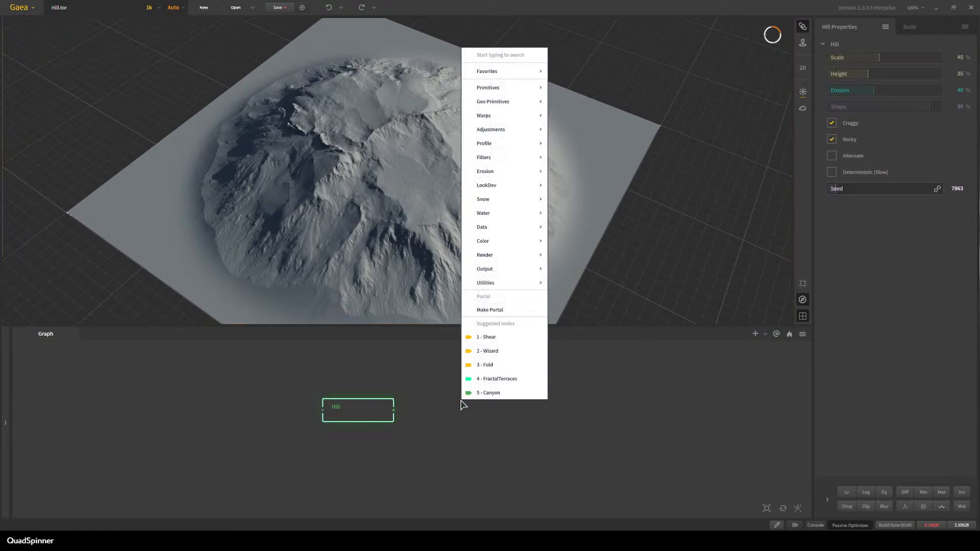
pyautogui.write('rugged')
pyautogui.press('Return')
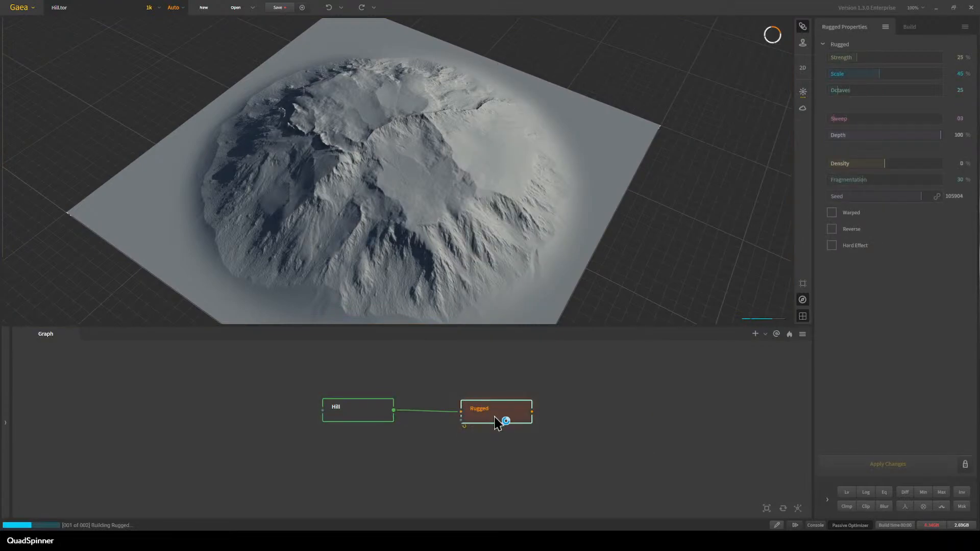
pyautogui.moveTo(503, 418); pyautogui.dragTo(458, 417)
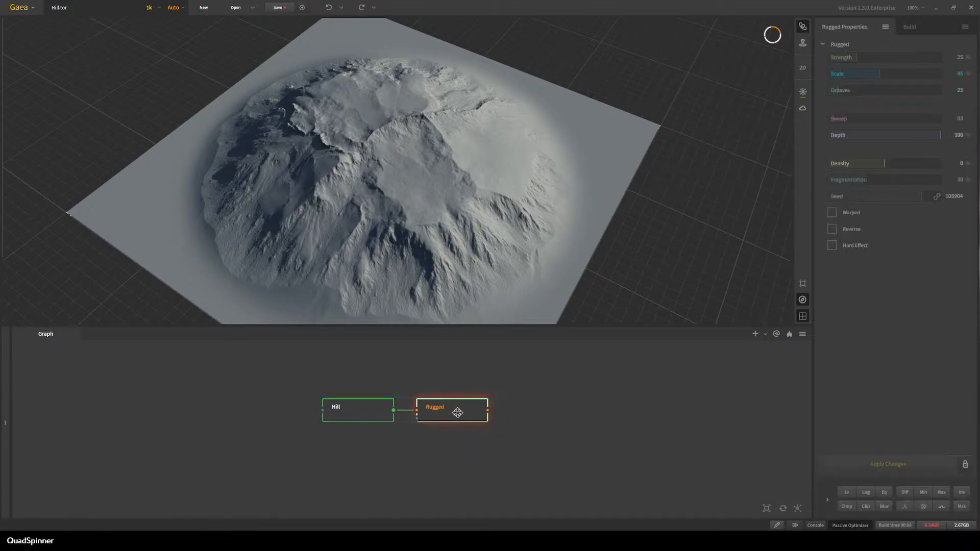
# Enable Hard Effect on the hill's Rugged node, apply the change, and inspect the resulting rock surface.
pyautogui.click(849, 248)
pyautogui.click(853, 464)
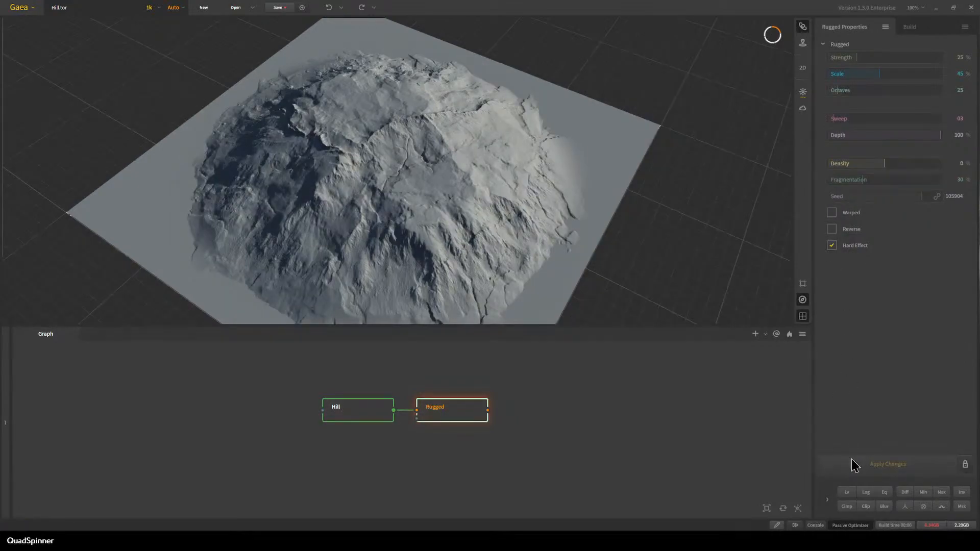
pyautogui.scroll(5, 516, 219)
pyautogui.moveTo(517, 215); pyautogui.dragTo(538, 263)
pyautogui.scroll(-4, 533, 234)
pyautogui.moveTo(376, 259); pyautogui.dragTo(468, 247)
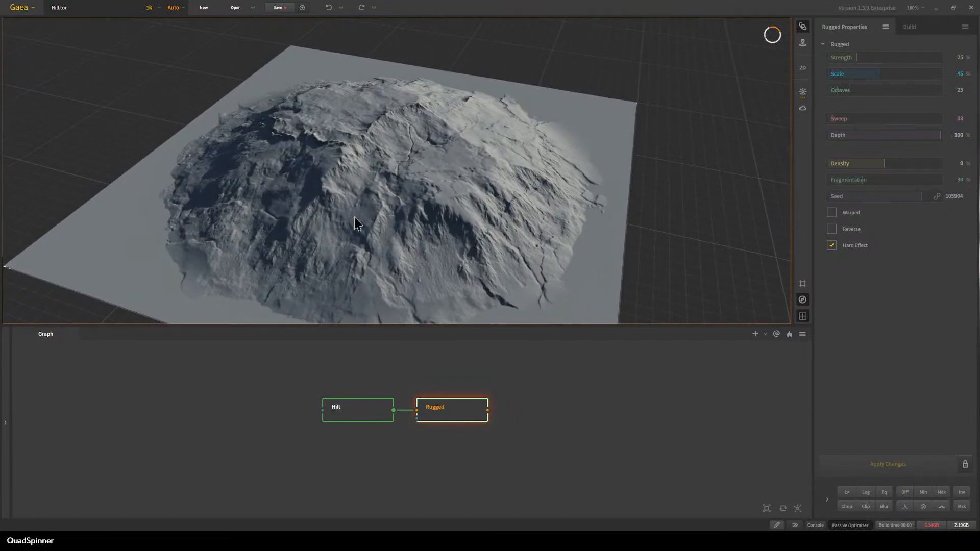
pyautogui.scroll(-1, 429, 261)
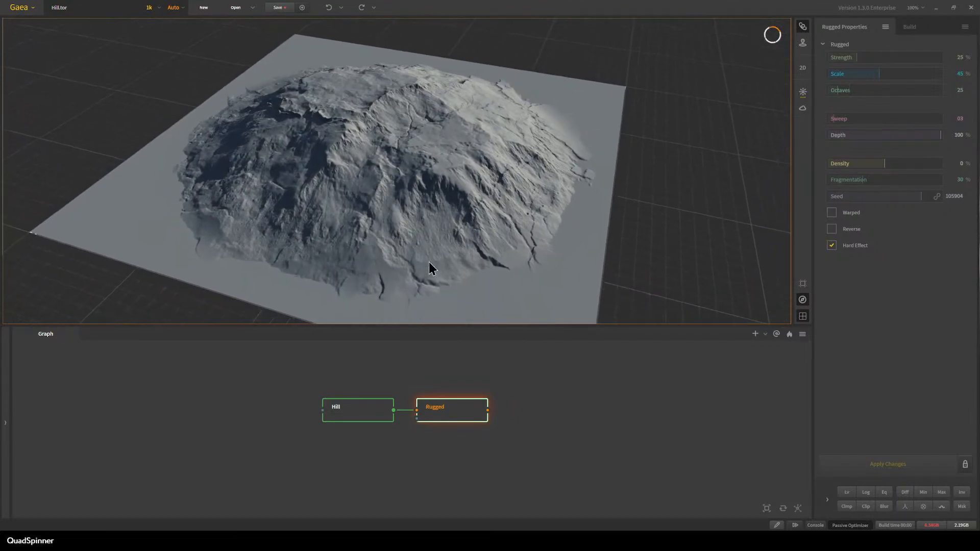
# Add a Wizard erosion node fed by the Rugged node's output and place it beside Rugged.
pyautogui.moveTo(488, 410); pyautogui.dragTo(586, 396)
pyautogui.write('w')
pyautogui.press('Return')
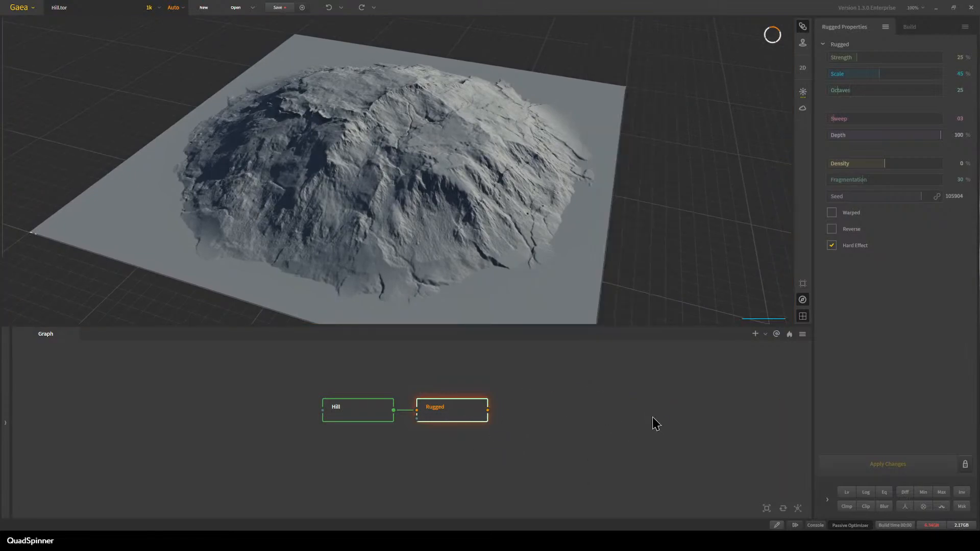
pyautogui.moveTo(577, 420); pyautogui.dragTo(571, 421)
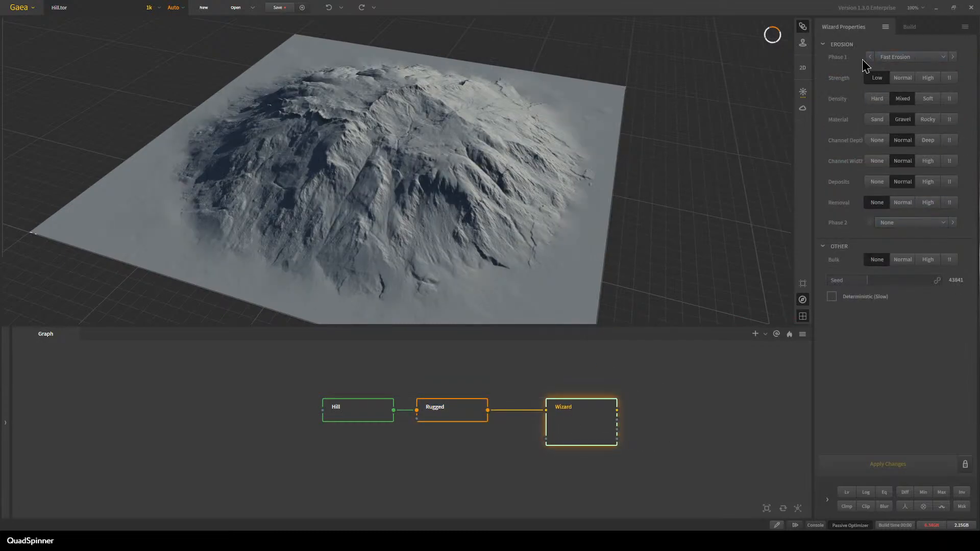
# Set the Wizard's Phase 1 to None and Phase 2 to Mild Erosion, apply each change, and inspect the hill.
pyautogui.click(891, 58)
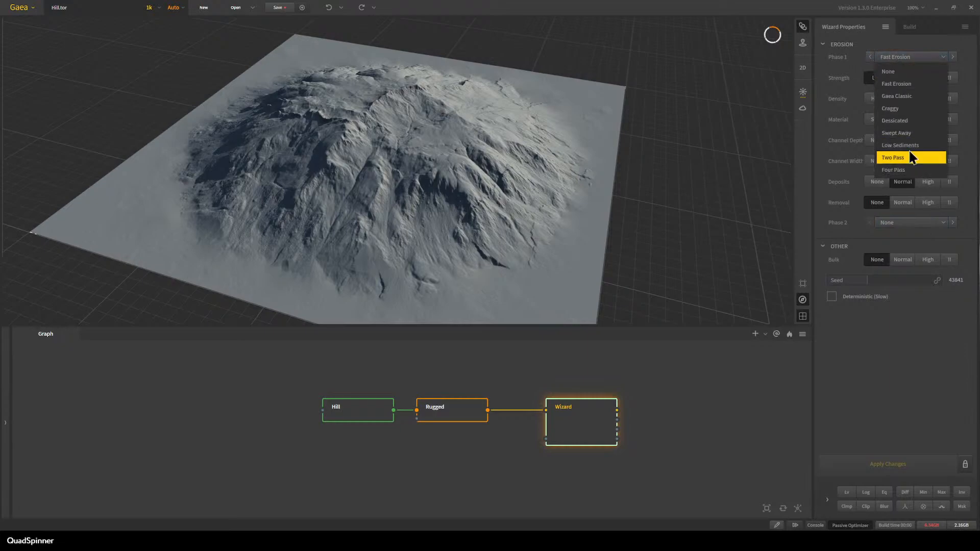
pyautogui.click(902, 73)
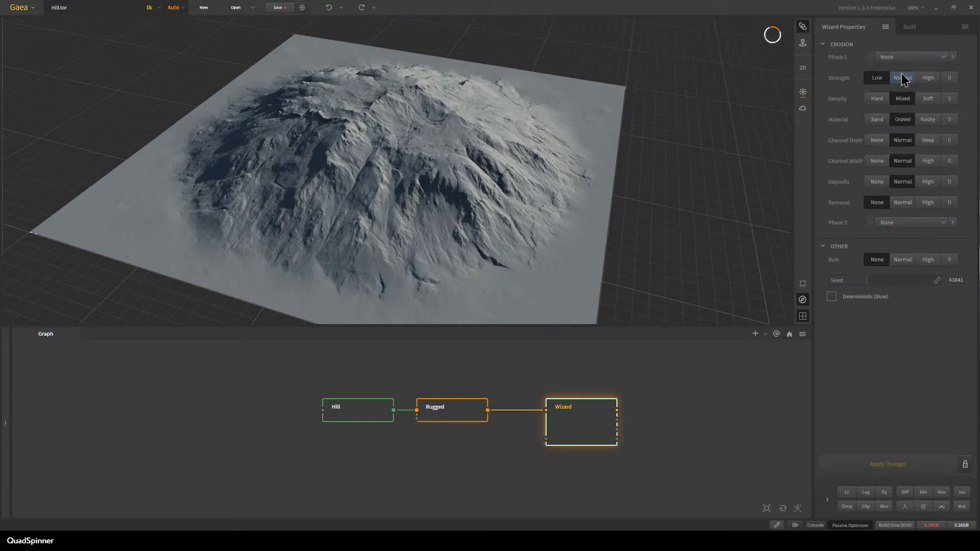
pyautogui.click(910, 457)
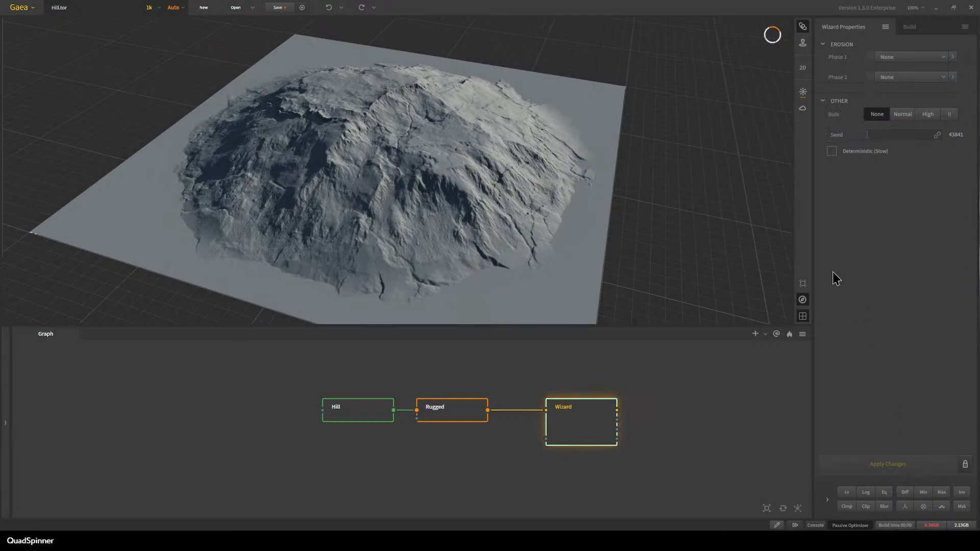
pyautogui.click(936, 79)
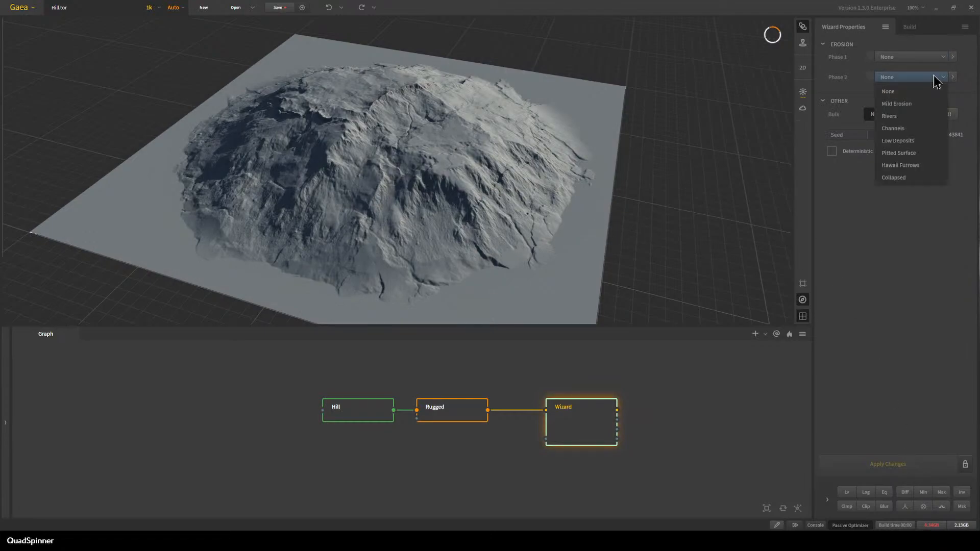
pyautogui.click(914, 103)
pyautogui.click(877, 465)
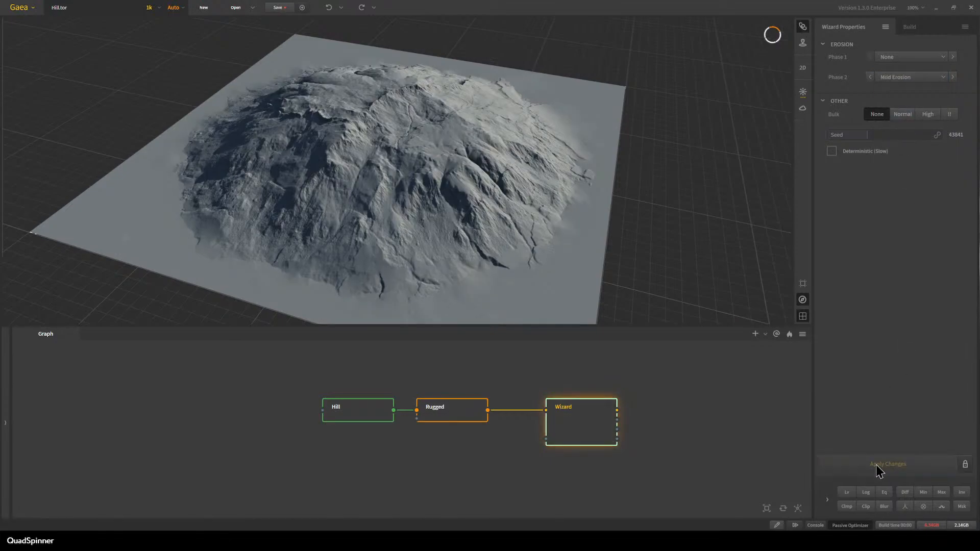
pyautogui.moveTo(480, 254); pyautogui.dragTo(441, 263)
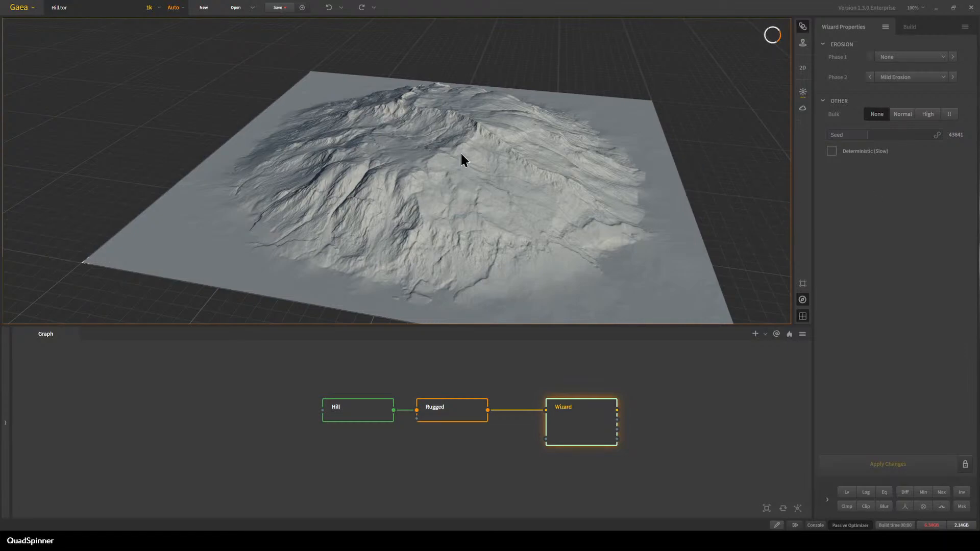
# Switch the Wizard's Phase 2 erosion to Rivers, apply it, and inspect the carved slopes from several angles.
pyautogui.click(901, 77)
pyautogui.click(904, 99)
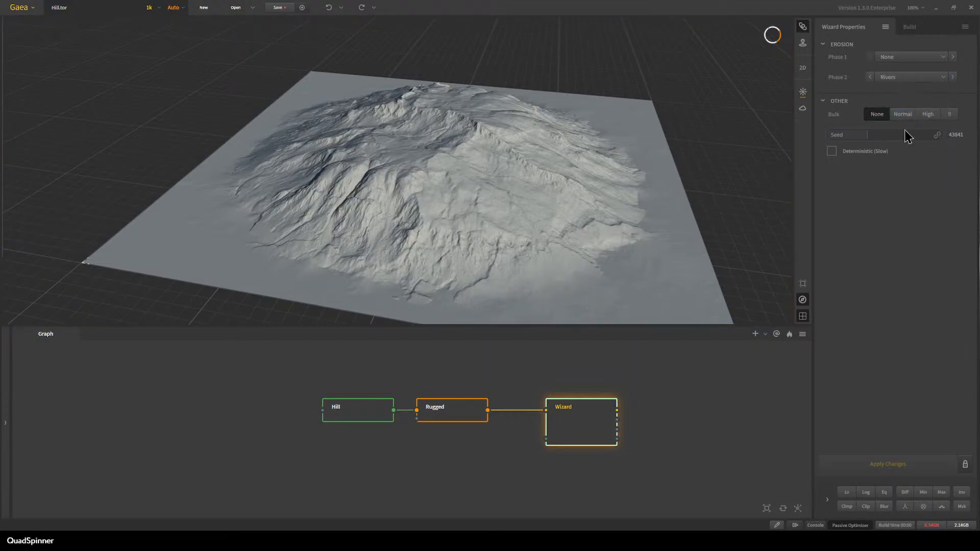
pyautogui.click(917, 464)
pyautogui.moveTo(433, 249); pyautogui.dragTo(422, 155)
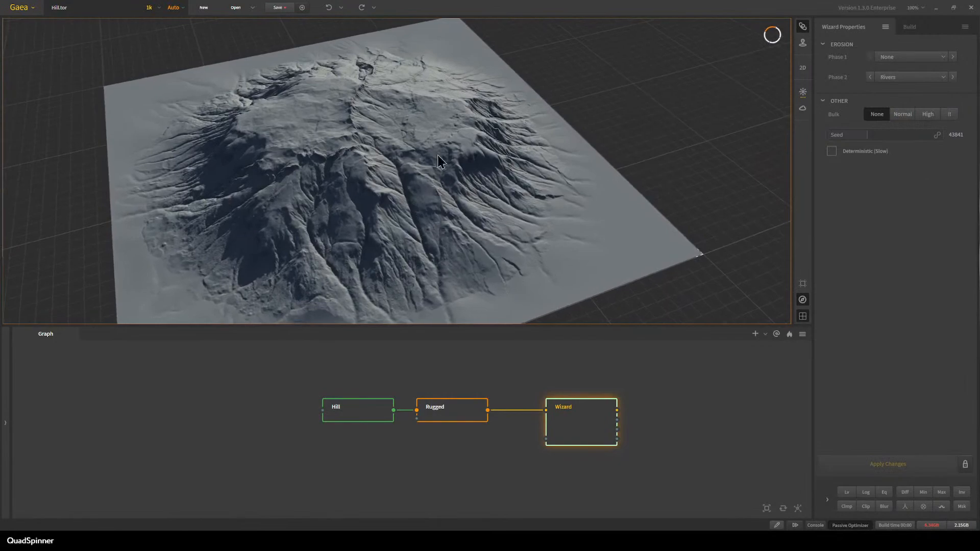
pyautogui.moveTo(690, 278); pyautogui.dragTo(448, 255)
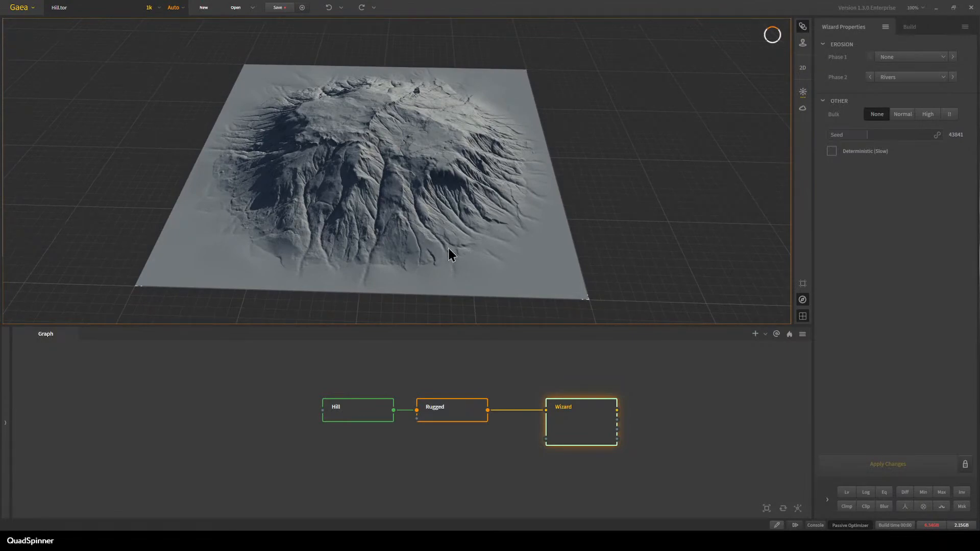
# Switch the Wizard's Phase 2 erosion to Channels, apply it, and inspect the hill up close.
pyautogui.click(953, 76)
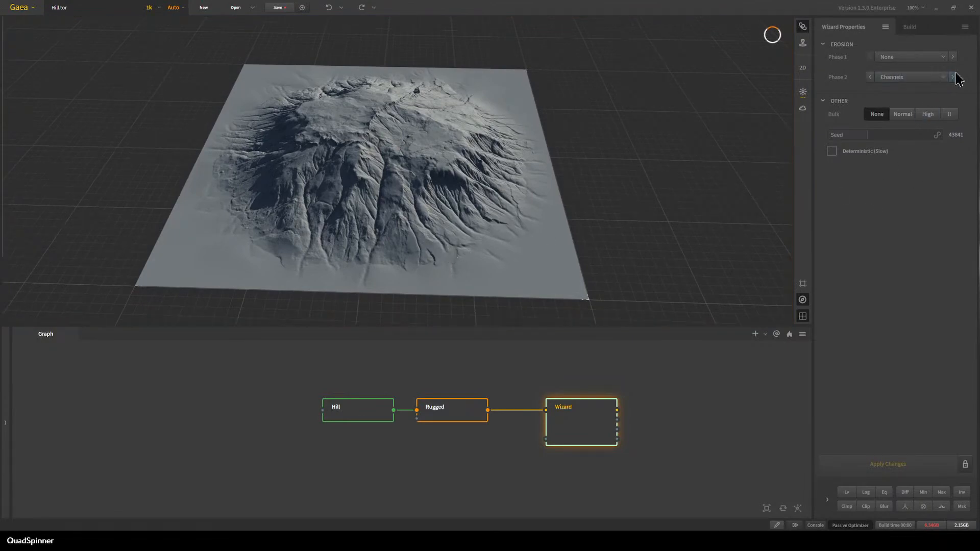
pyautogui.click(887, 464)
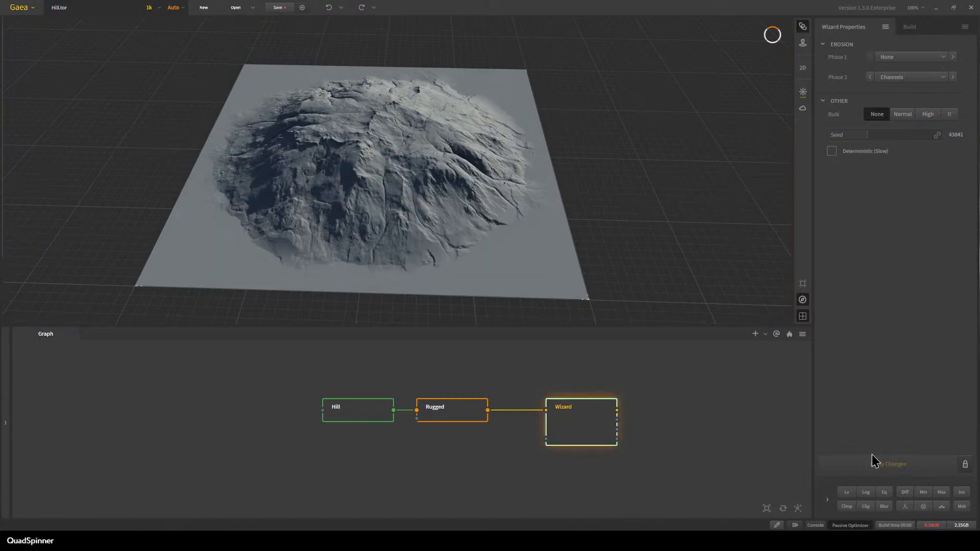
pyautogui.moveTo(500, 244); pyautogui.dragTo(455, 271)
pyautogui.scroll(5, 456, 259)
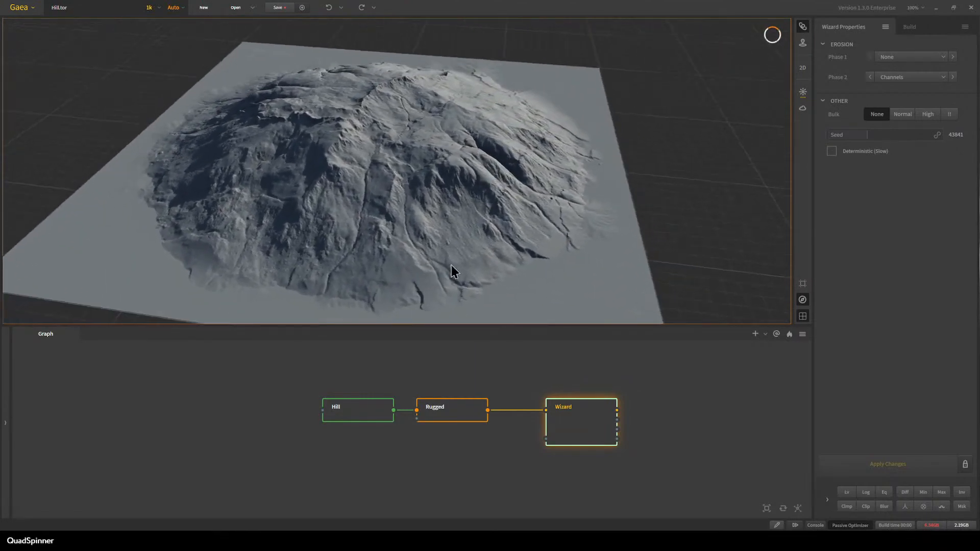
# Switch the Wizard's Phase 2 erosion to Pitted Surface, apply it, and inspect the roughened hill.
pyautogui.click(942, 78)
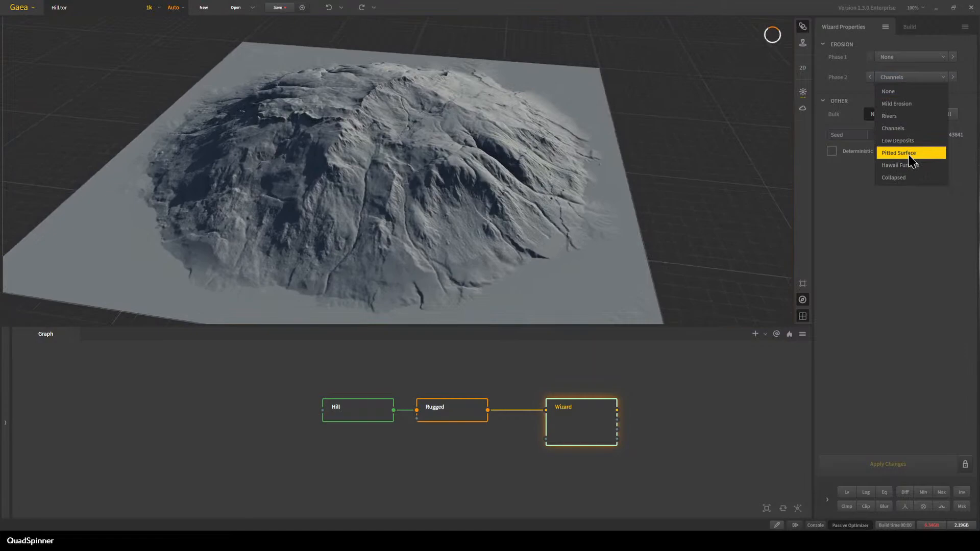
pyautogui.click(907, 157)
pyautogui.click(909, 464)
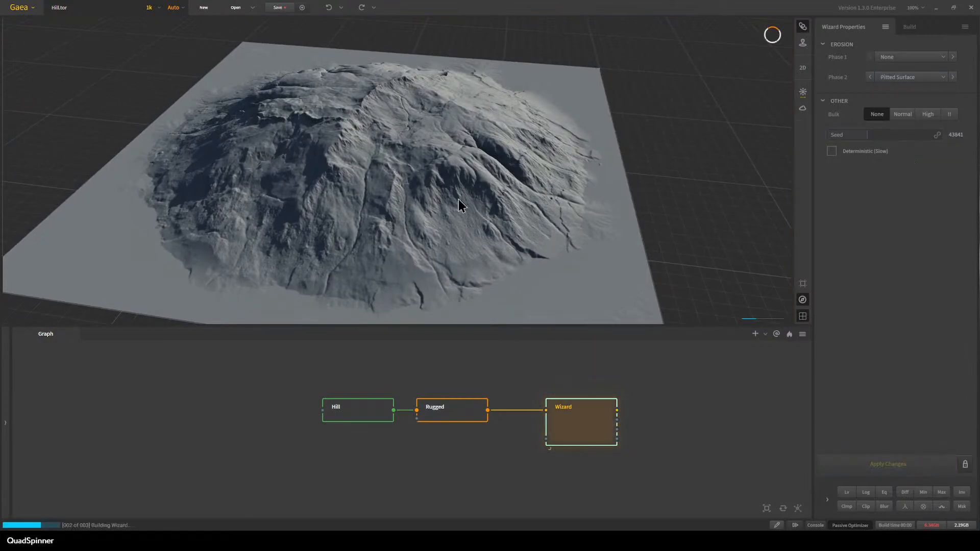
pyautogui.moveTo(447, 185); pyautogui.dragTo(452, 223)
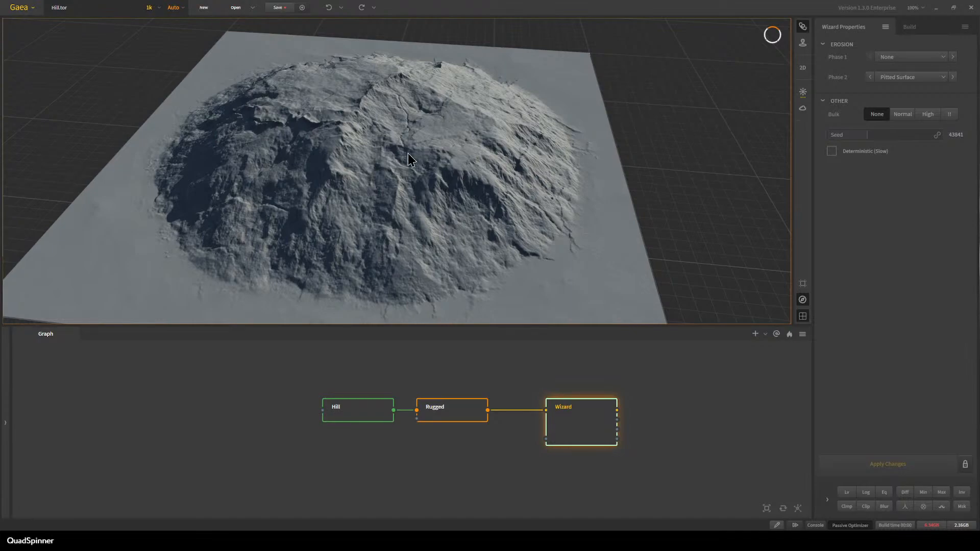
pyautogui.scroll(-3, 415, 143)
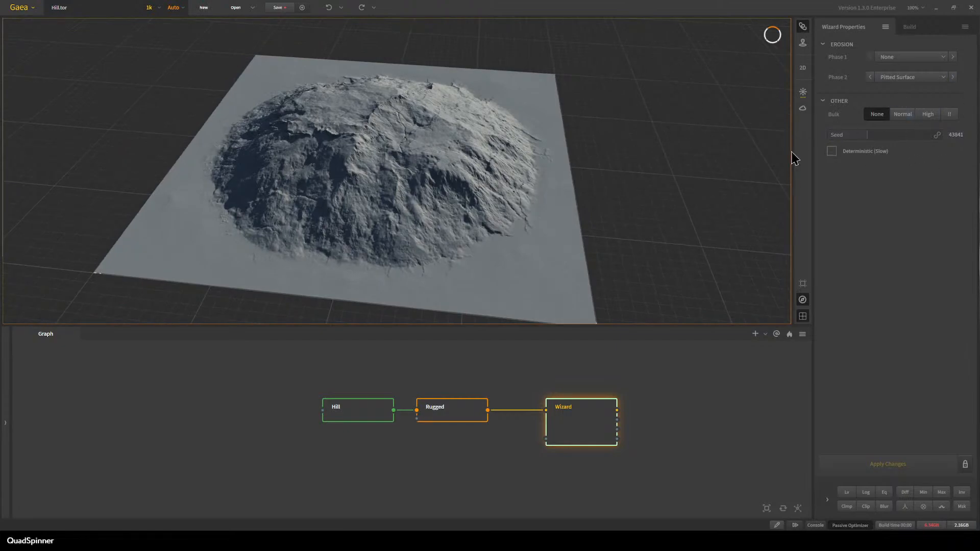
# Restore the Wizard node to Phase 1 Fast Erosion with Phase 2 None and inspect the eroded hill.
pyautogui.moveTo(521, 470); pyautogui.dragTo(401, 436, button='middle')
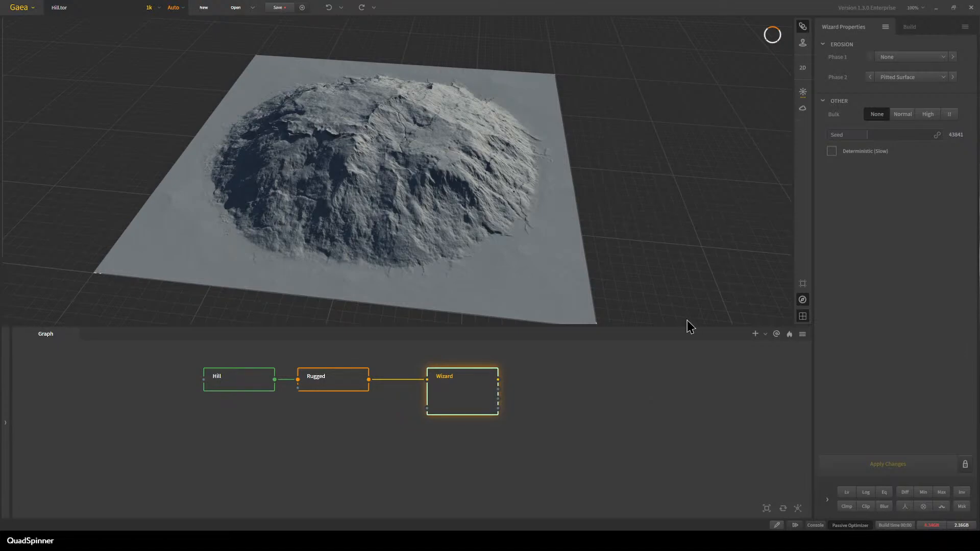
pyautogui.click(523, 438)
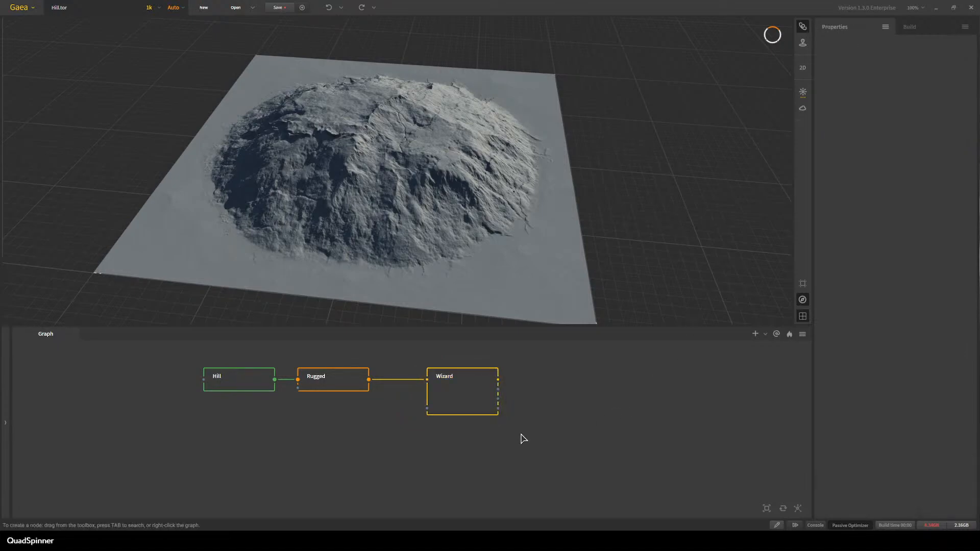
pyautogui.click(472, 408)
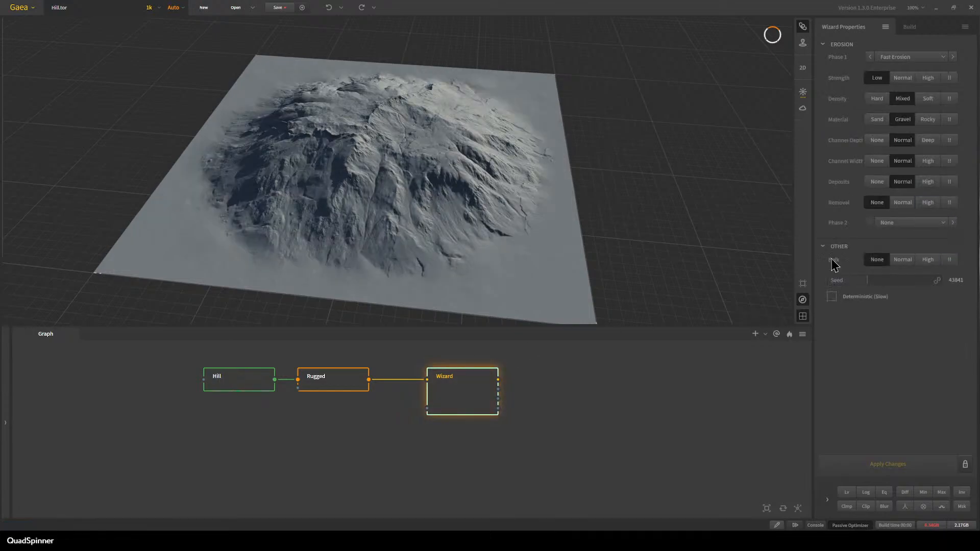
pyautogui.scroll(3, 473, 275)
pyautogui.moveTo(473, 267); pyautogui.dragTo(457, 274)
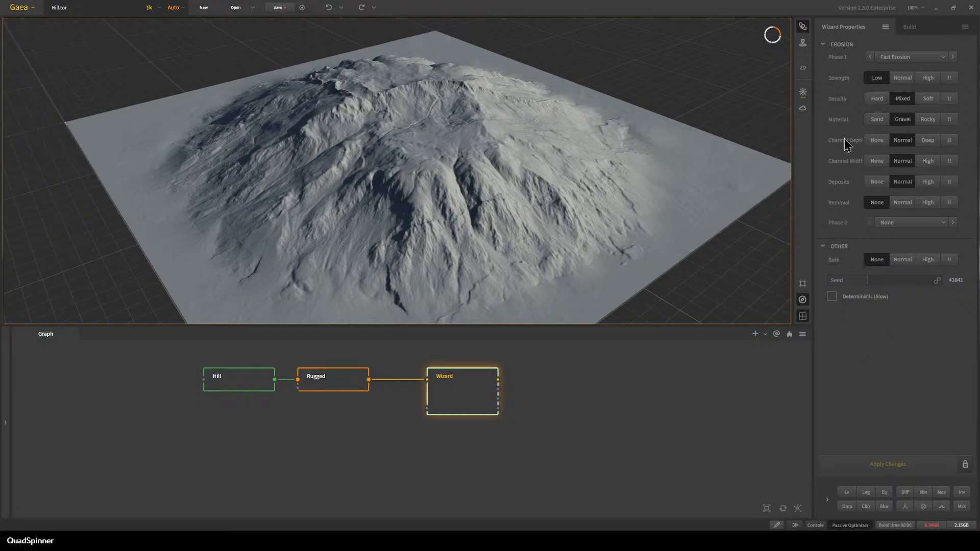
# Set the Wizard's erosion Material to Rocky, apply it, and inspect the slopes from another side.
pyautogui.click(928, 119)
pyautogui.click(843, 464)
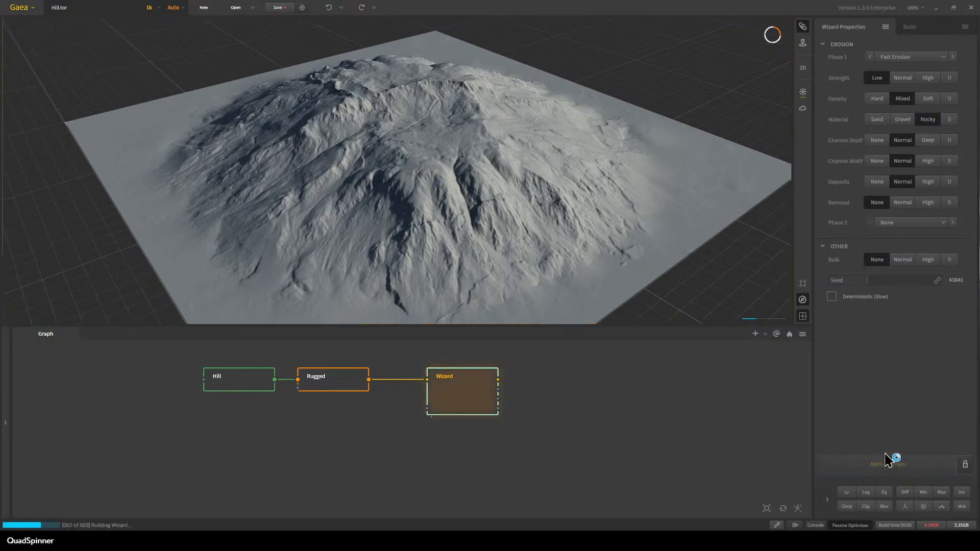
pyautogui.moveTo(445, 210); pyautogui.dragTo(473, 203)
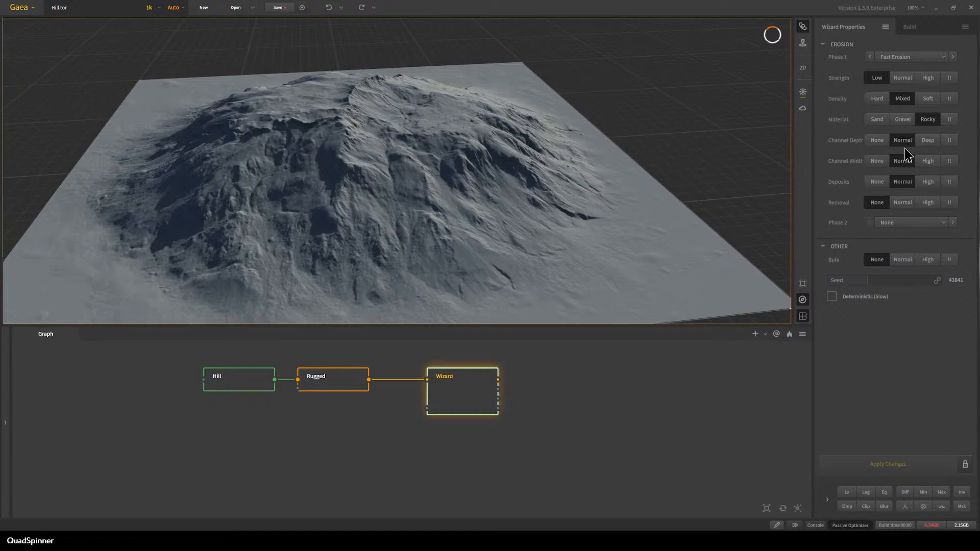
# Set the Wizard's Material to the option beyond Rocky, apply it, and inspect the whole hill.
pyautogui.click(952, 124)
pyautogui.click(903, 459)
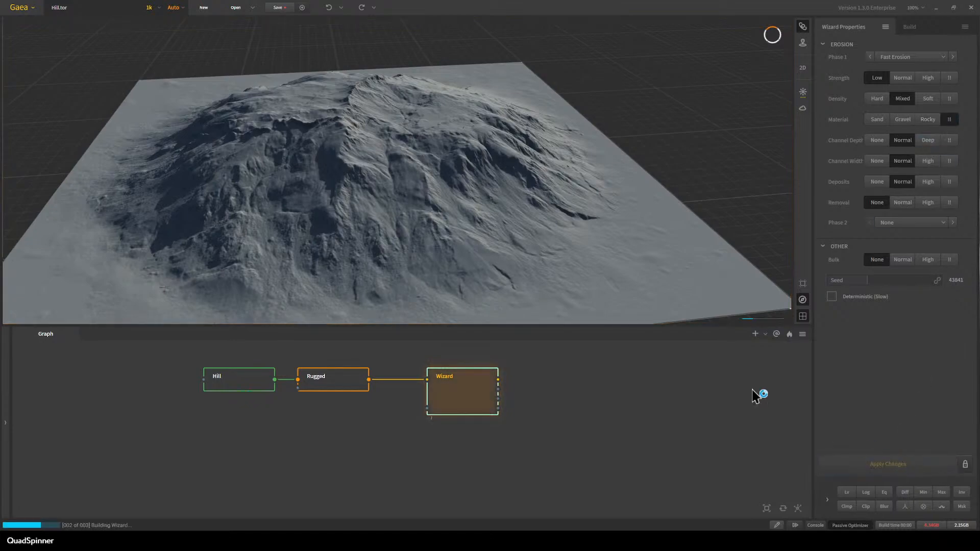
pyautogui.scroll(-2, 365, 234)
pyautogui.moveTo(364, 233); pyautogui.dragTo(356, 247)
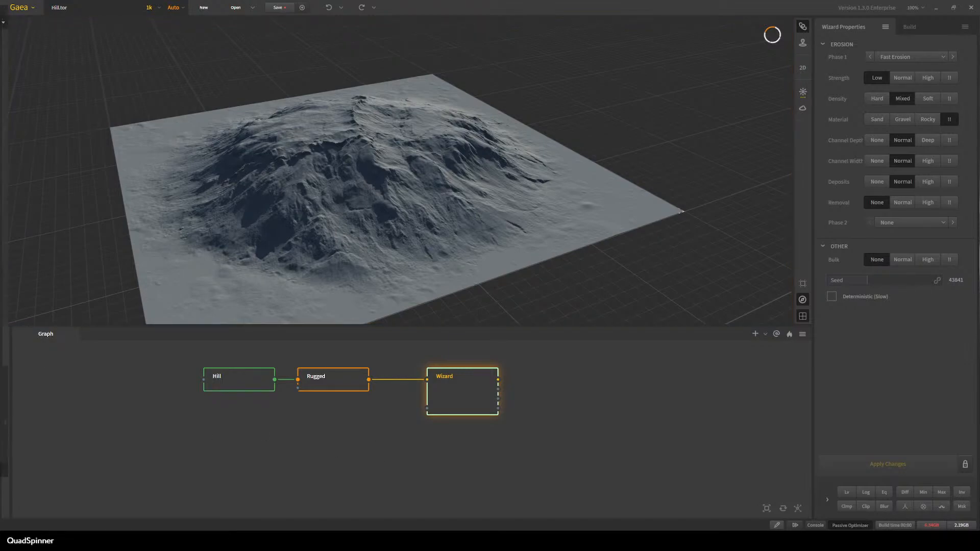
# Delete the Hill, Rugged and Wizard nodes from the graph and start a new blank terrain file.
pyautogui.click(320, 422)
pyautogui.moveTo(211, 433); pyautogui.dragTo(533, 361)
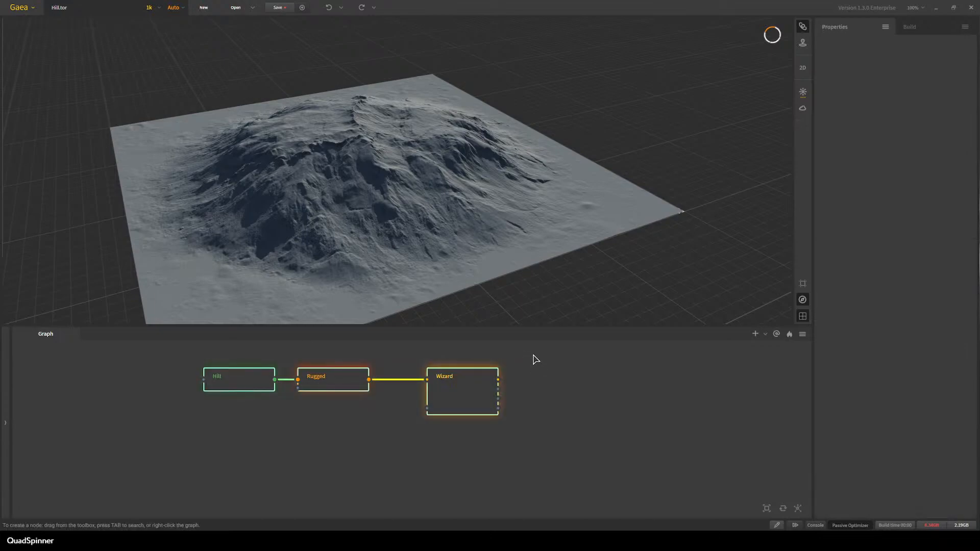
pyautogui.press('Delete')
pyautogui.rightClick(289, 422)
pyautogui.click(250, 411)
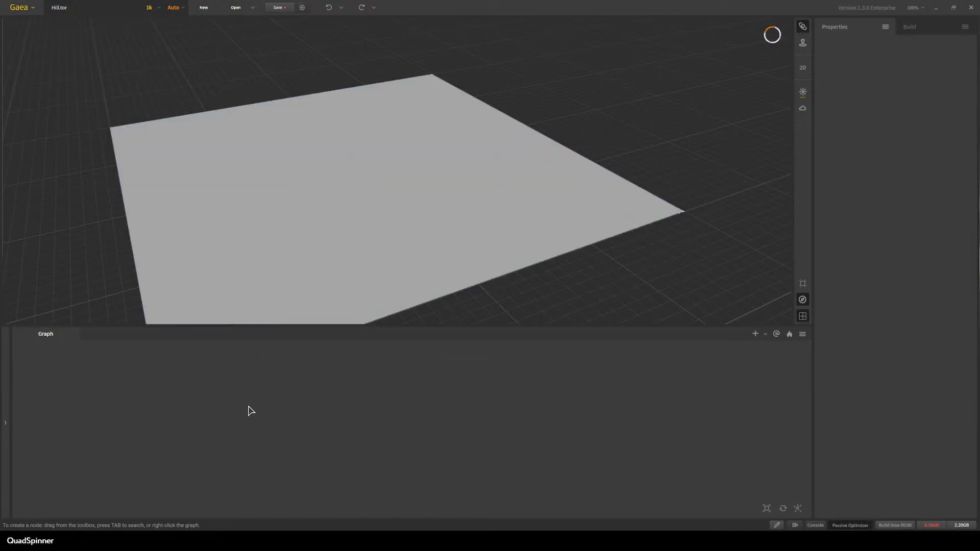
pyautogui.click(206, 8)
pyautogui.click(366, 268)
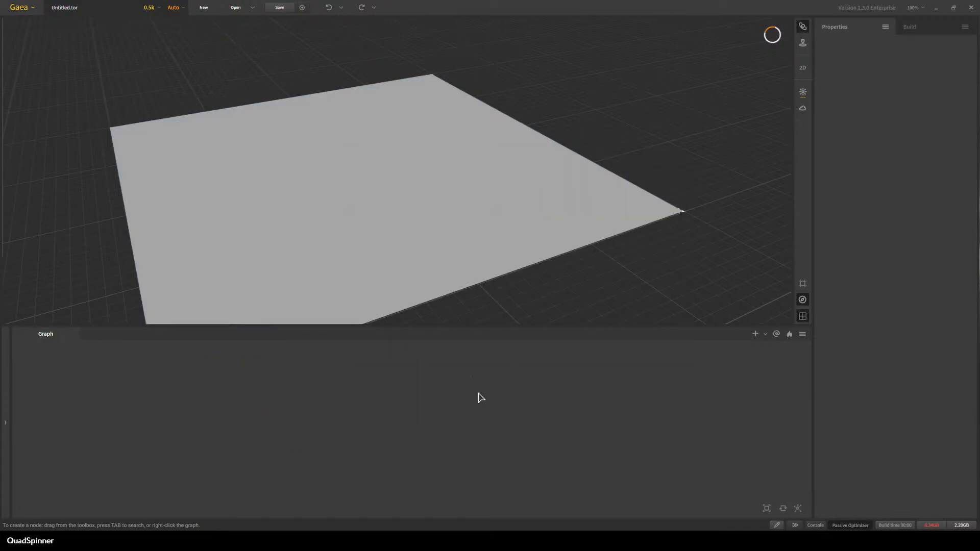
# Search for the Rocky node and add it to the empty graph.
pyautogui.rightClick(295, 393)
pyautogui.write('ky')
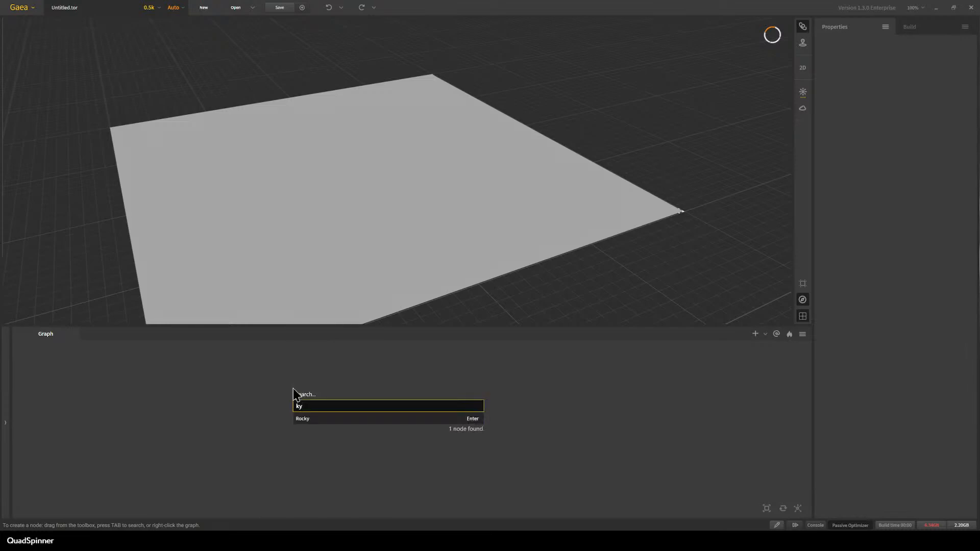
pyautogui.click(322, 419)
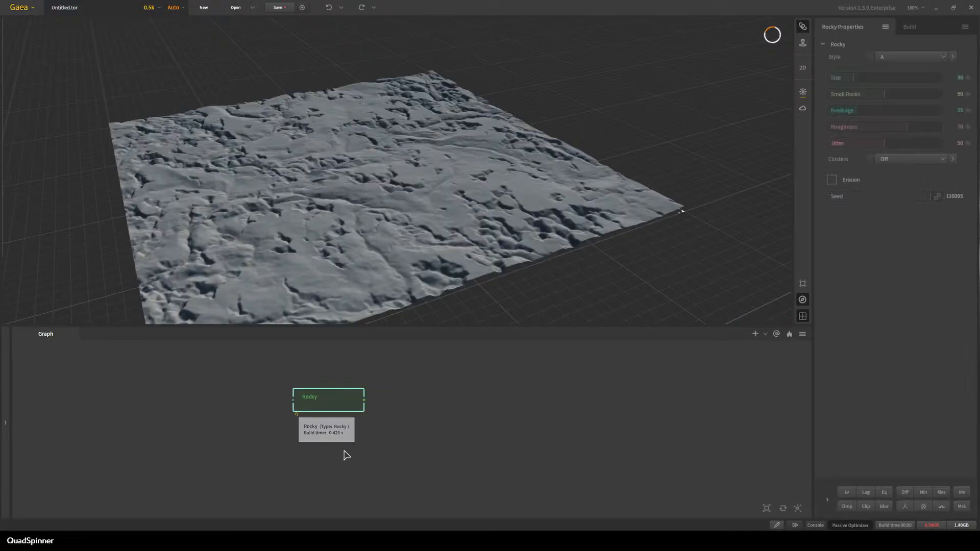
# Set the preview resolution to 1k and inspect the Rocky terrain from above and from the sides.
pyautogui.click(149, 7)
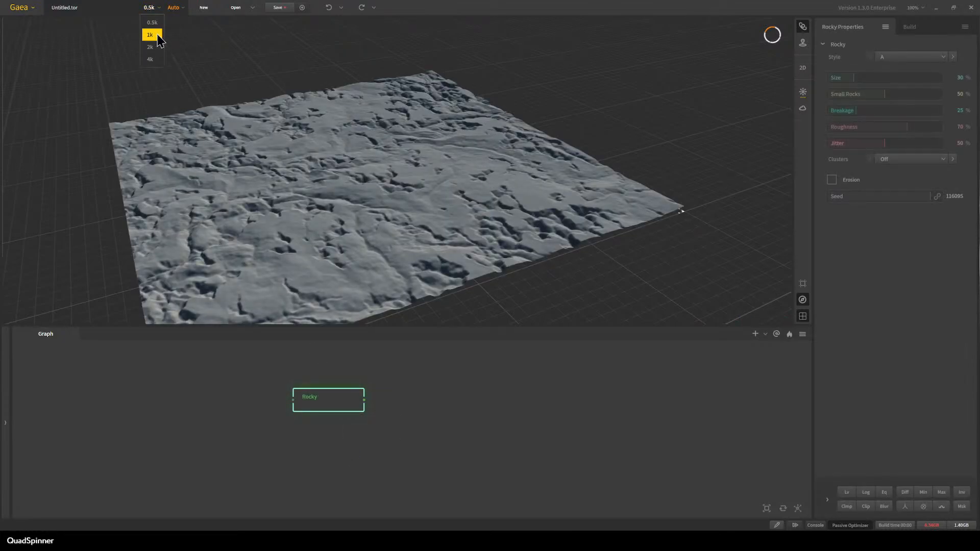
pyautogui.click(150, 43)
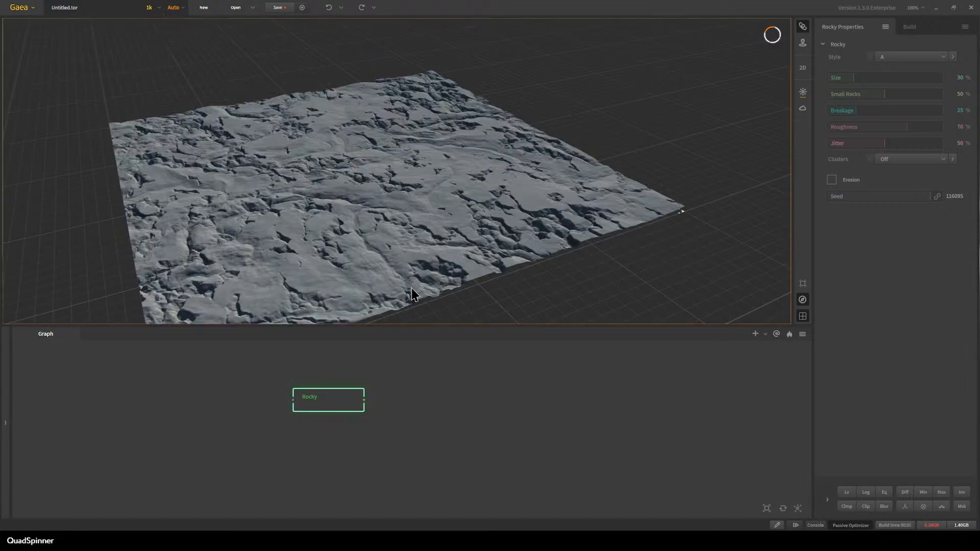
pyautogui.scroll(-4, 418, 277)
pyautogui.moveTo(357, 262); pyautogui.dragTo(405, 257)
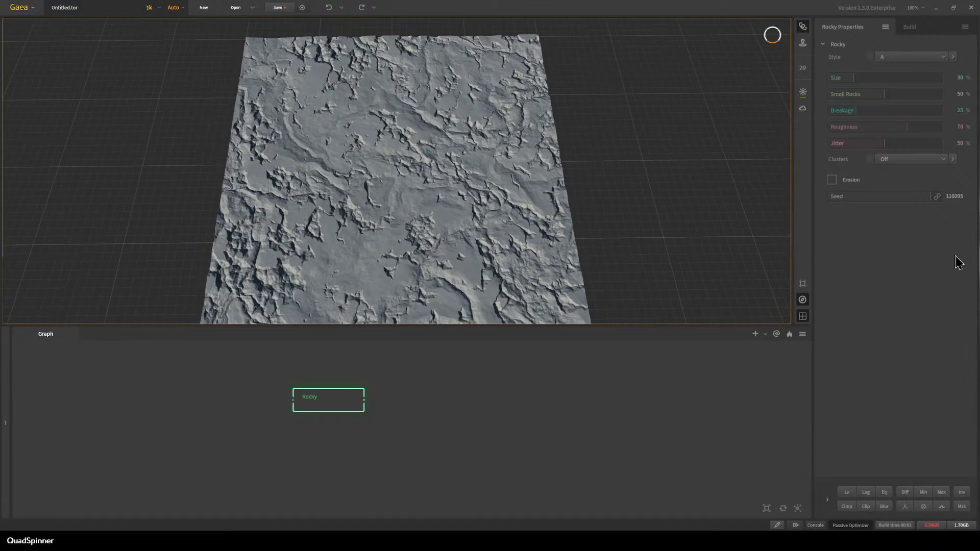
pyautogui.moveTo(428, 203); pyautogui.dragTo(299, 178)
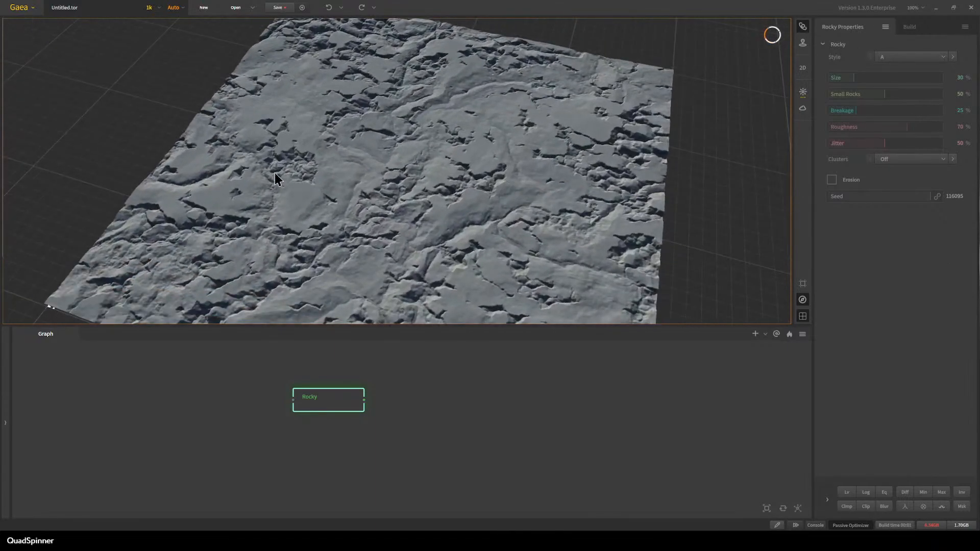
# Set the Rocky node's Breakage to 65% and its Jitter to 94%.
pyautogui.moveTo(905, 111); pyautogui.dragTo(901, 112)
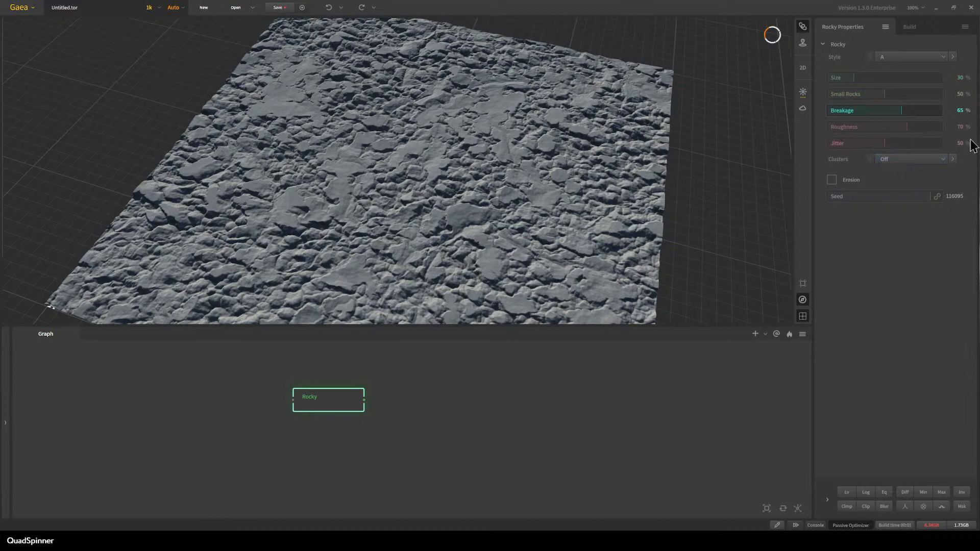
pyautogui.moveTo(521, 193); pyautogui.dragTo(521, 174, button='middle')
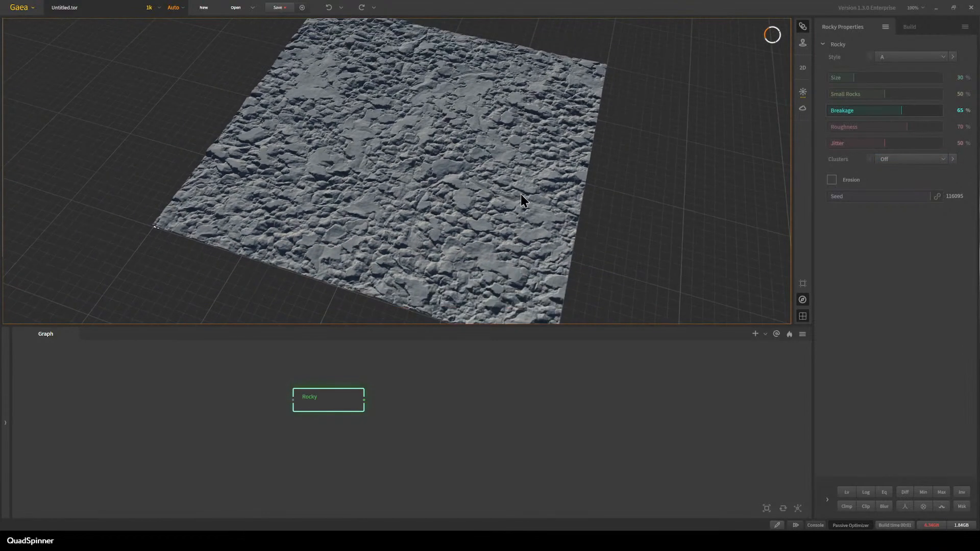
pyautogui.click(934, 144)
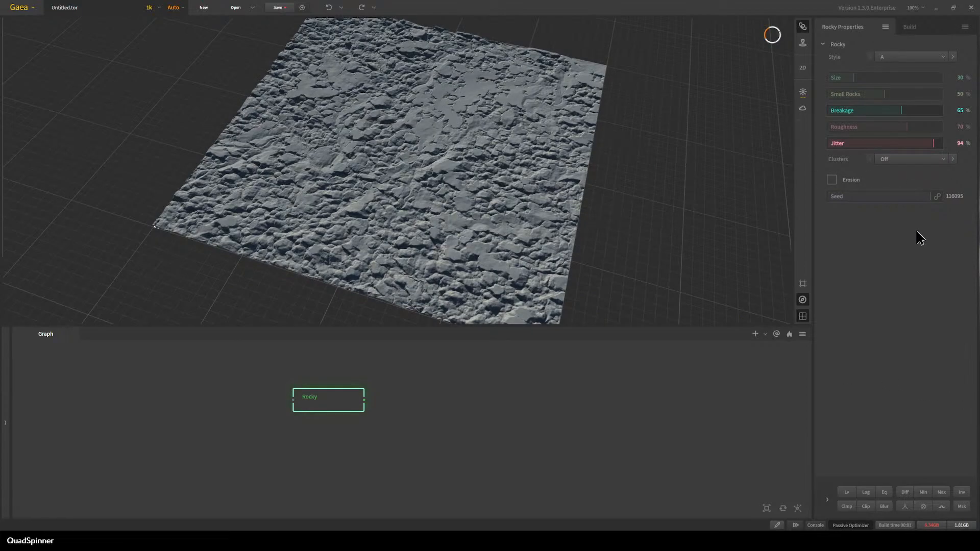
# Set the Rocky node's Clusters option to Small and inspect the clustered rocks up close and from other angles.
pyautogui.click(906, 163)
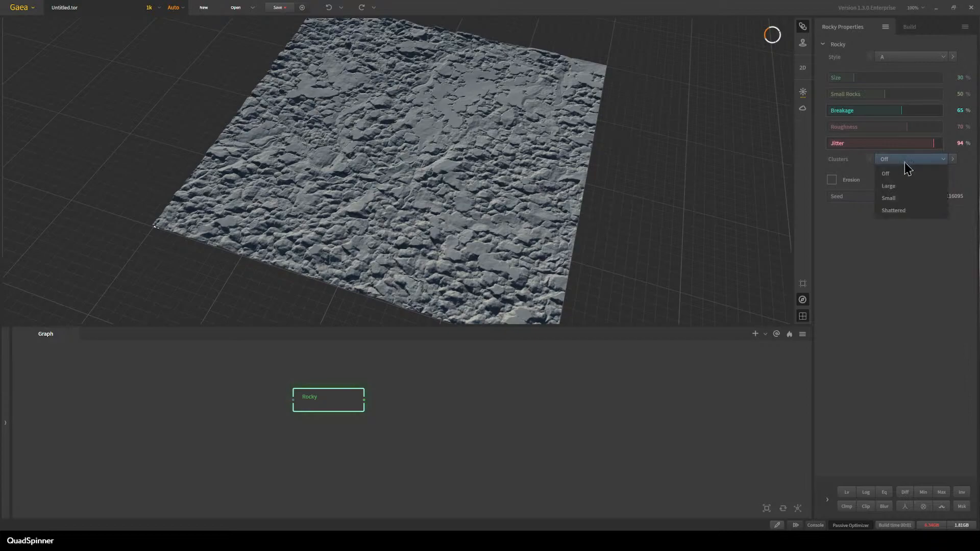
pyautogui.click(902, 188)
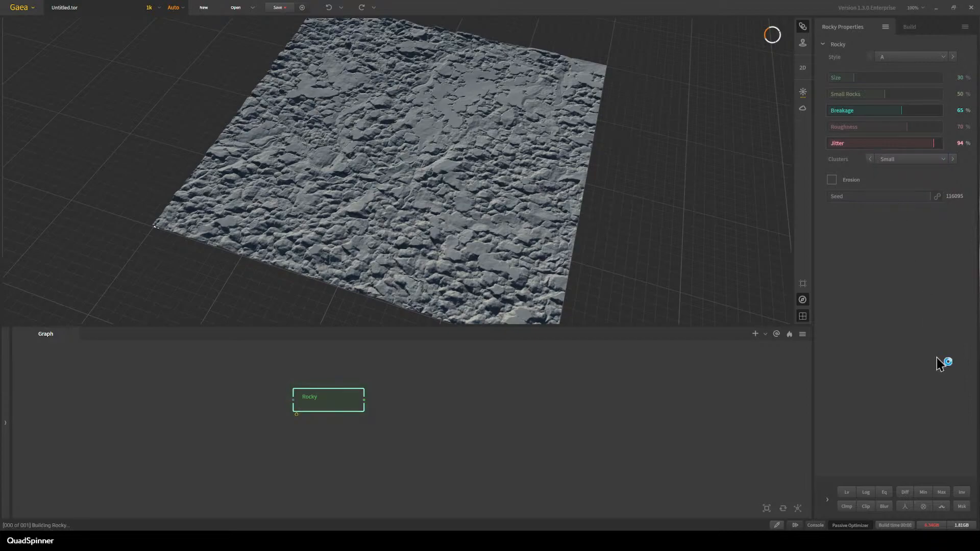
pyautogui.scroll(5, 414, 224)
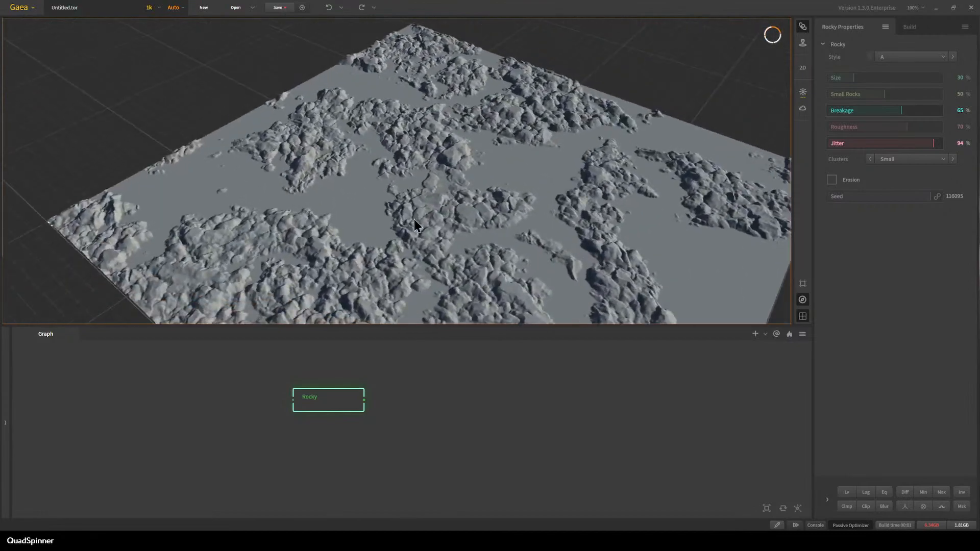
pyautogui.moveTo(415, 219); pyautogui.dragTo(453, 224)
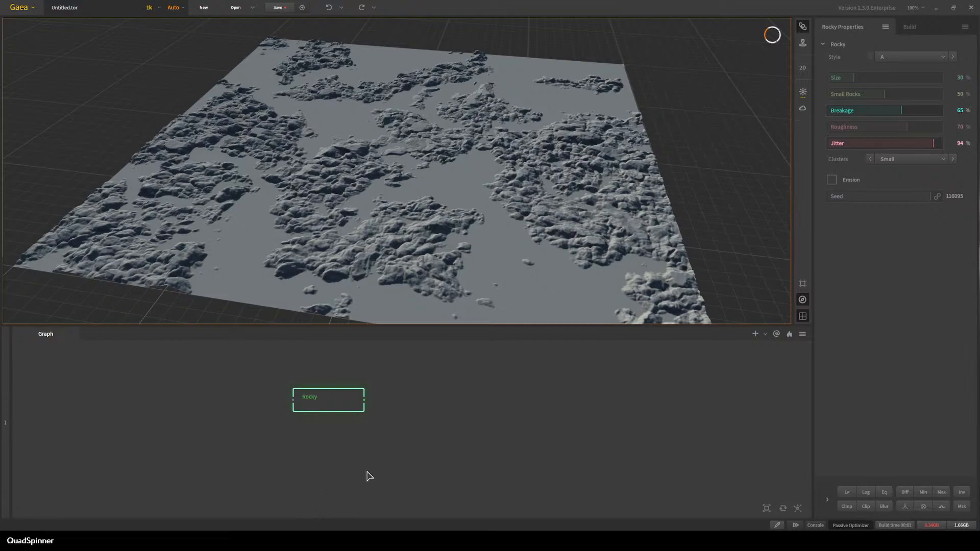
# Add a Perlin node to the graph and align it directly below the Rocky node.
pyautogui.moveTo(453, 414); pyautogui.dragTo(424, 437, button='middle')
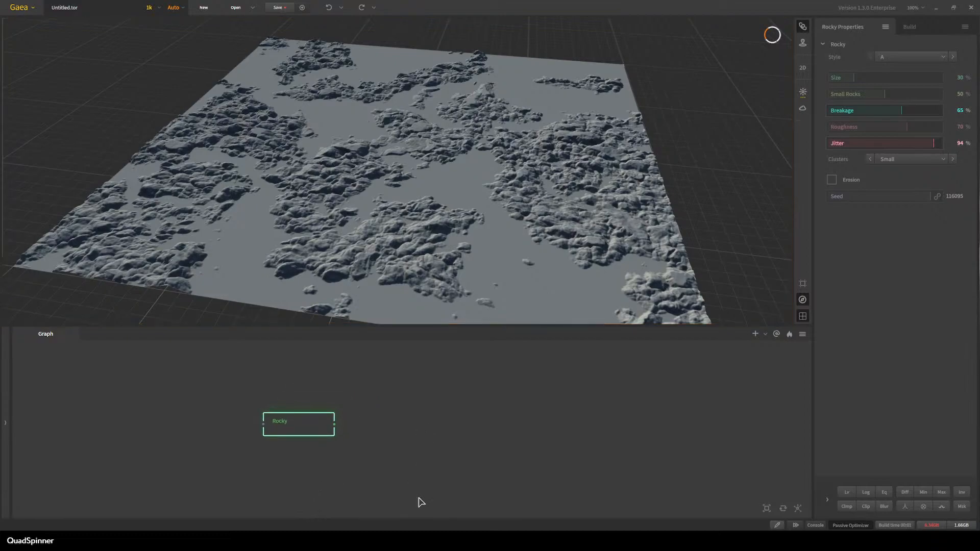
pyautogui.rightClick(273, 491)
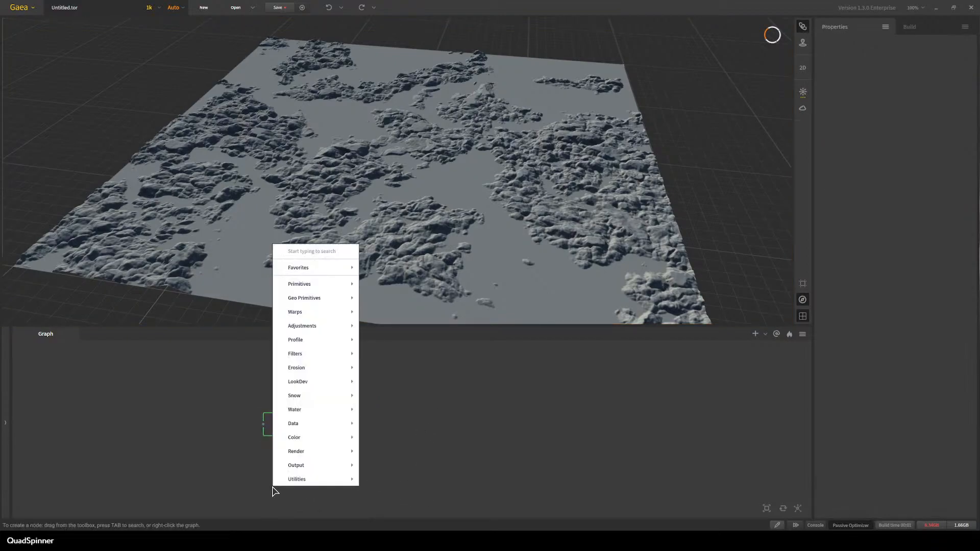
pyautogui.write('per')
pyautogui.press('Return')
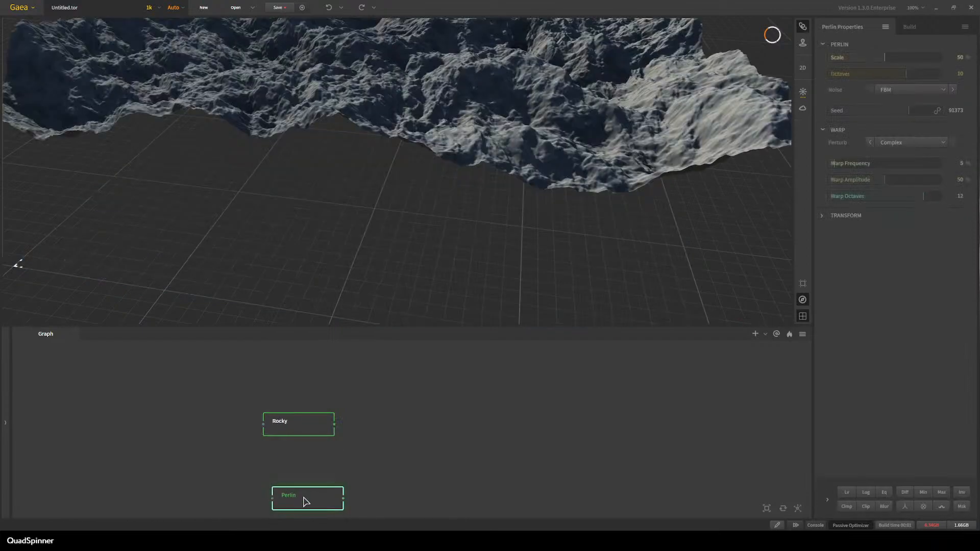
pyautogui.moveTo(304, 502); pyautogui.dragTo(304, 473)
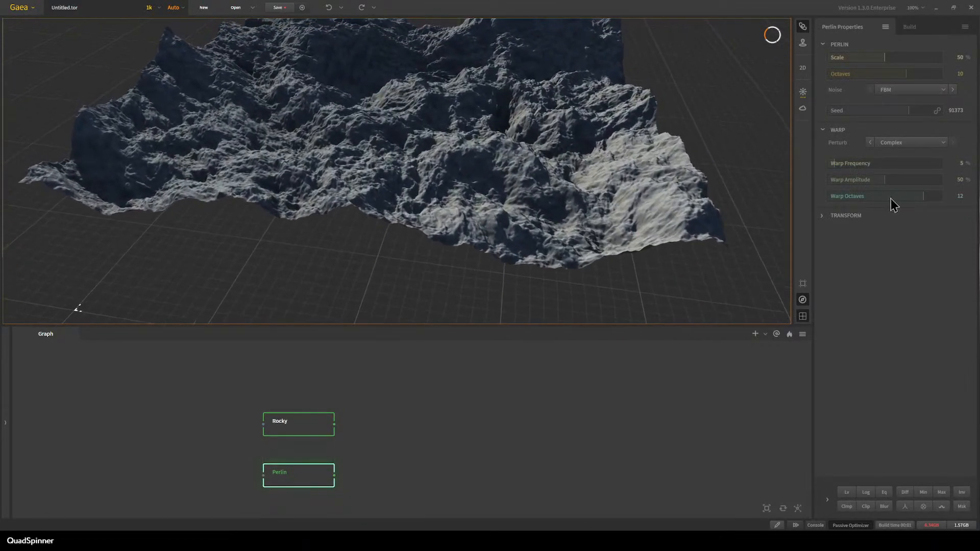
# Enable clamping on the Perlin node with Clamp Max at 64% and inspect the lowered terrain.
pyautogui.click(847, 507)
pyautogui.click(904, 503)
pyautogui.moveTo(561, 209); pyautogui.dragTo(321, 51)
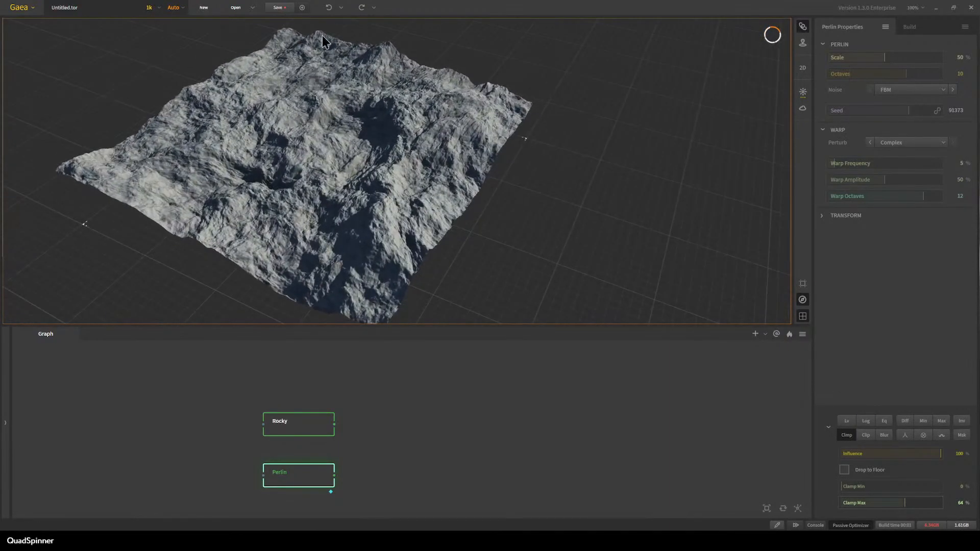
pyautogui.moveTo(411, 135); pyautogui.dragTo(430, 143)
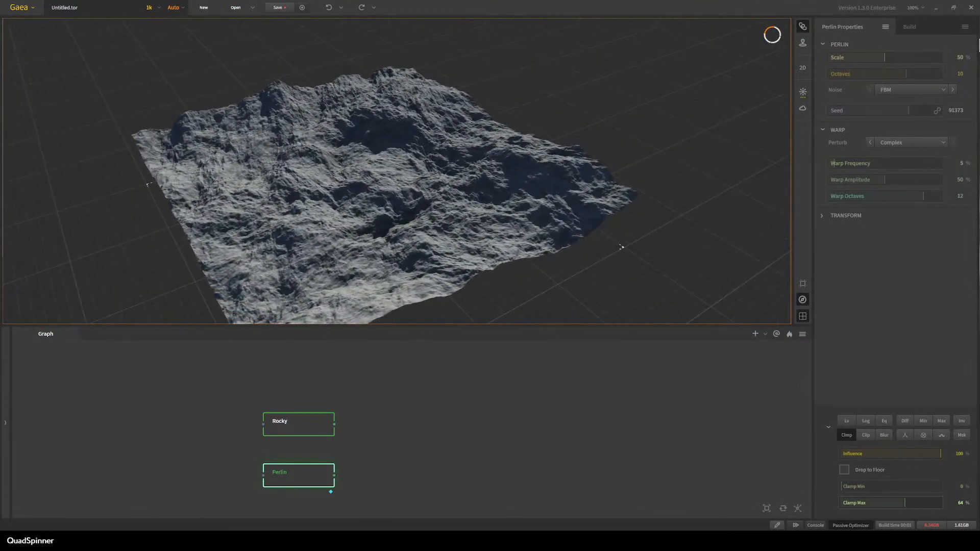
# Try Perlin Octaves at 3 for a smoother terrain, and compare it with the Rocky node's output.
pyautogui.moveTo(865, 73); pyautogui.dragTo(850, 75)
pyautogui.scroll(8, 449, 245)
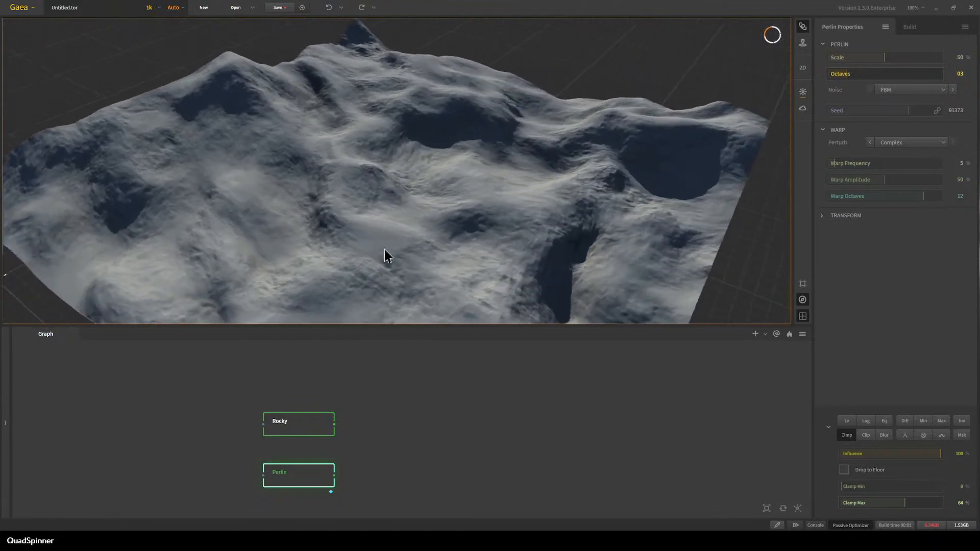
pyautogui.moveTo(385, 251); pyautogui.dragTo(378, 250)
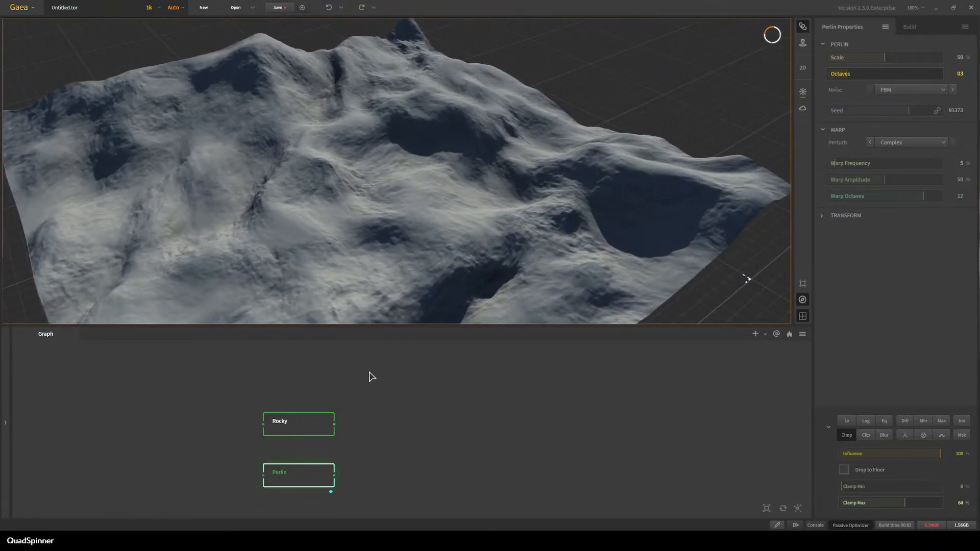
pyautogui.click(323, 427)
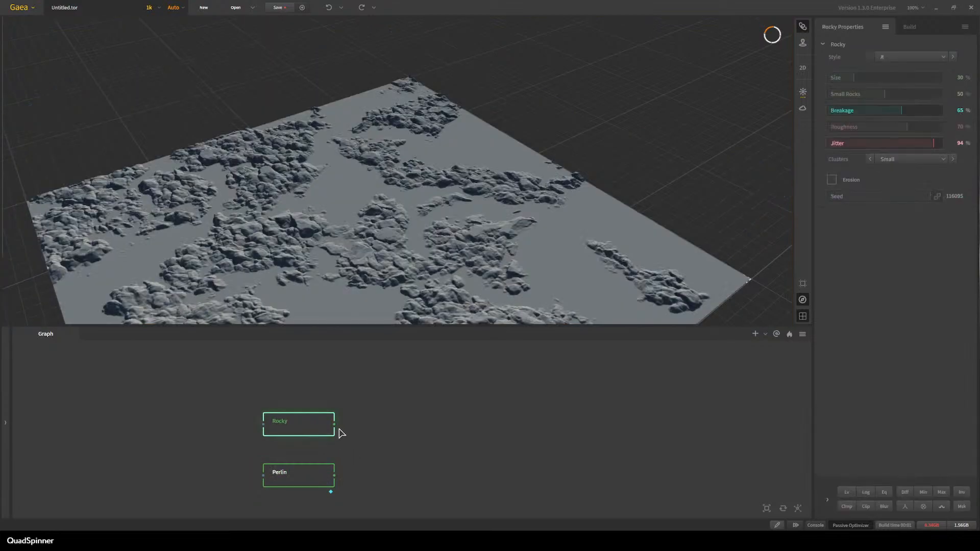
pyautogui.click(319, 489)
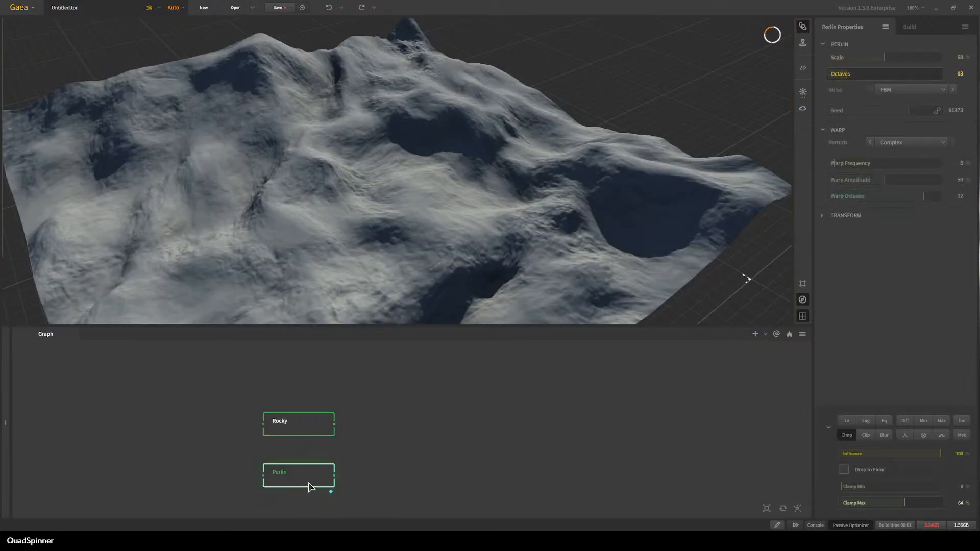
# Join Perlin and Rocky through a Combine node and apply its 100 Max preset.
pyautogui.moveTo(292, 474); pyautogui.dragTo(335, 424)
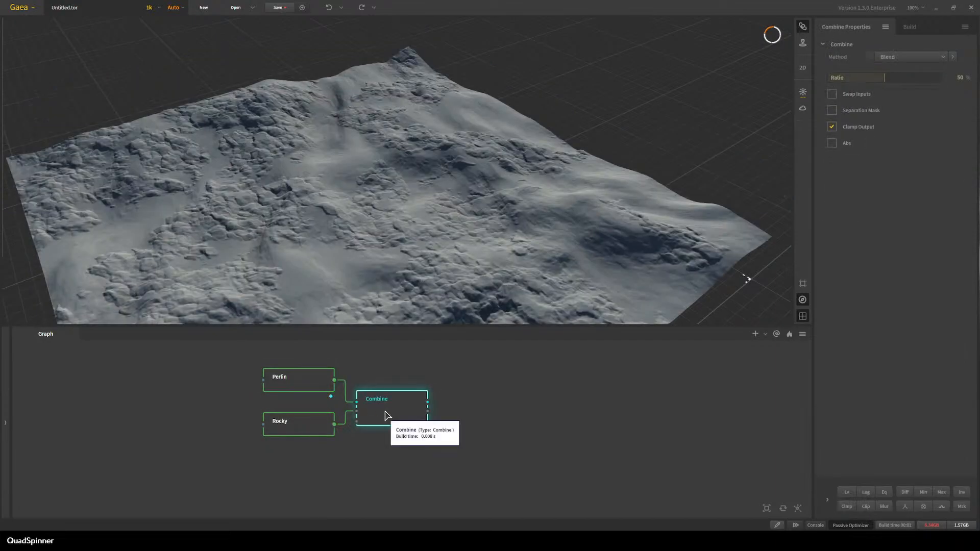
pyautogui.rightClick(387, 415)
pyautogui.moveTo(434, 403)
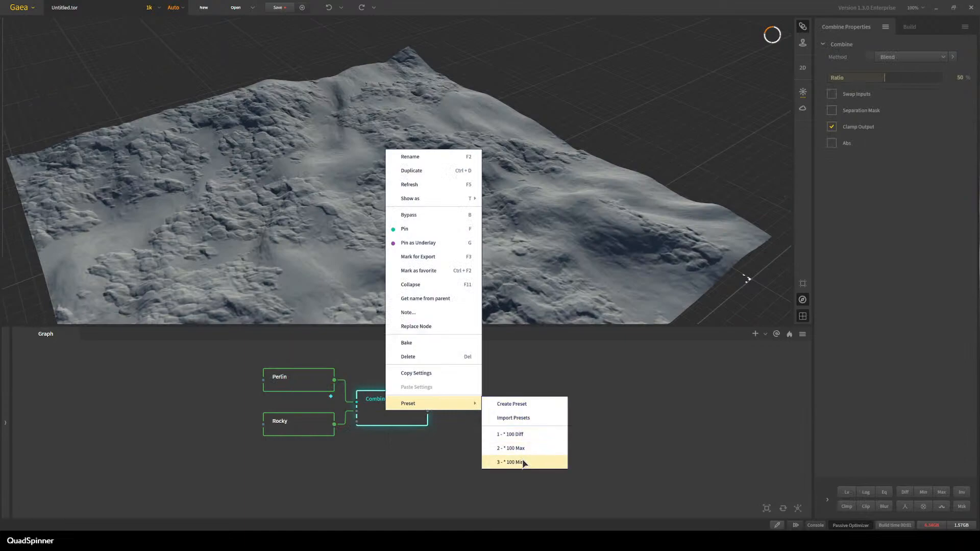
pyautogui.click(539, 451)
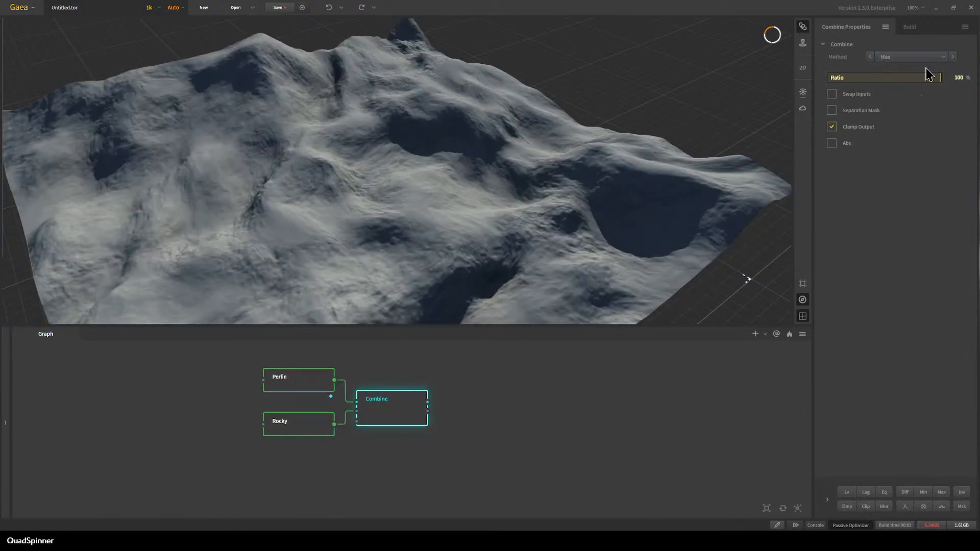
pyautogui.scroll(-3, 524, 240)
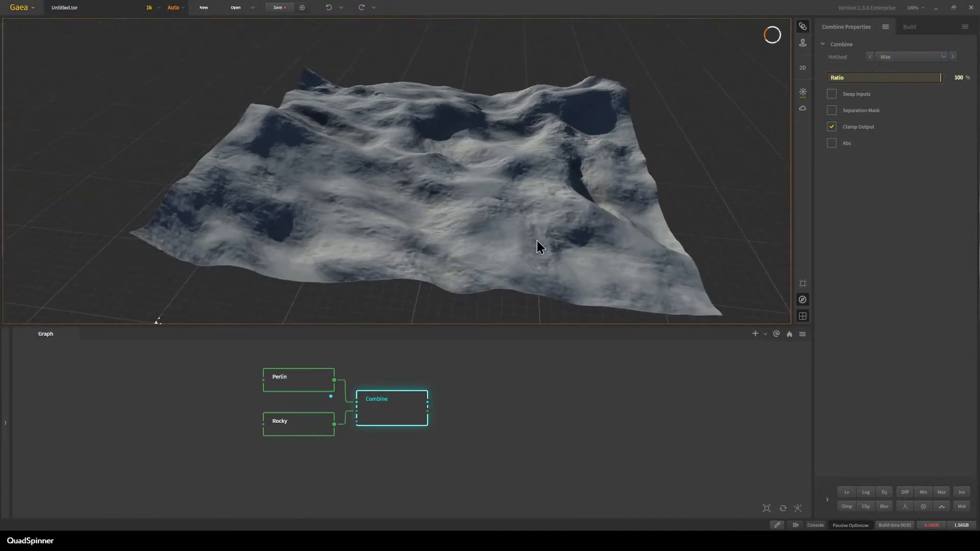
# Try the Screen method on the Combine node, switch it to Add, and inspect the rocks on the combined terrain.
pyautogui.click(293, 432)
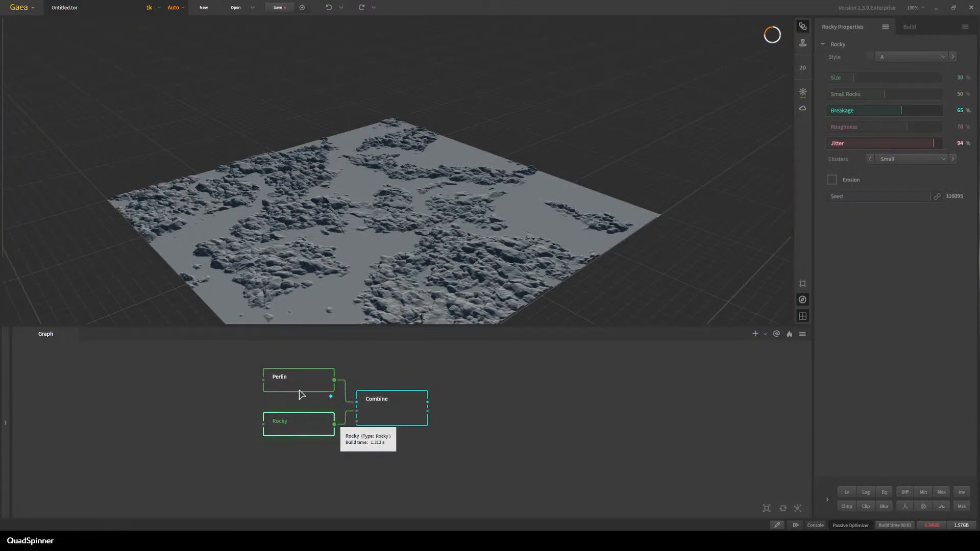
pyautogui.click(419, 408)
pyautogui.click(944, 57)
pyautogui.click(912, 97)
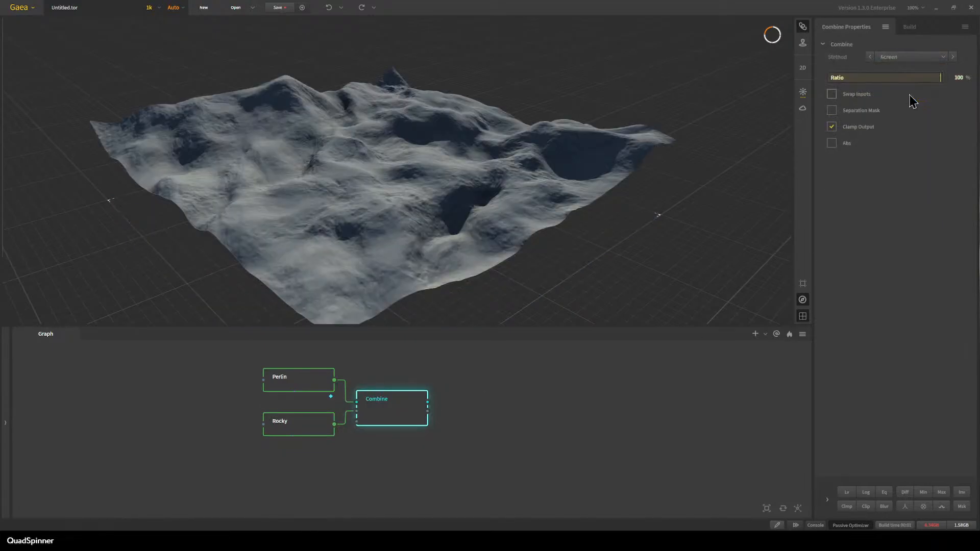
pyautogui.click(869, 56)
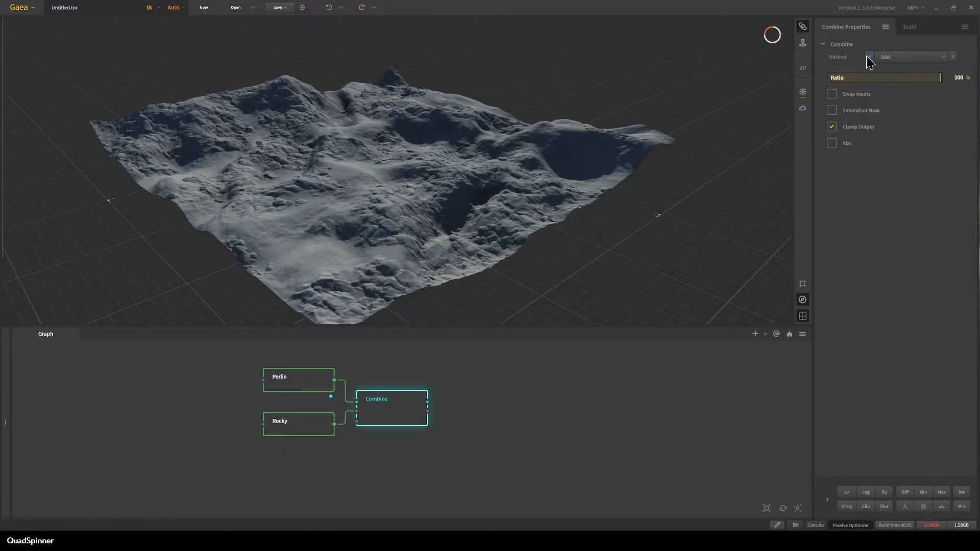
pyautogui.scroll(5, 439, 204)
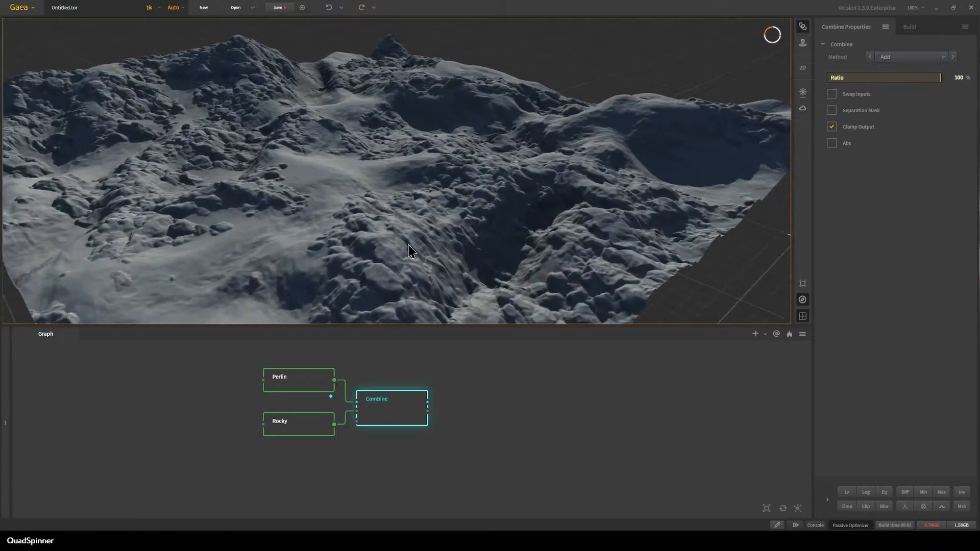
pyautogui.scroll(-3, 420, 218)
pyautogui.moveTo(420, 219); pyautogui.dragTo(392, 222)
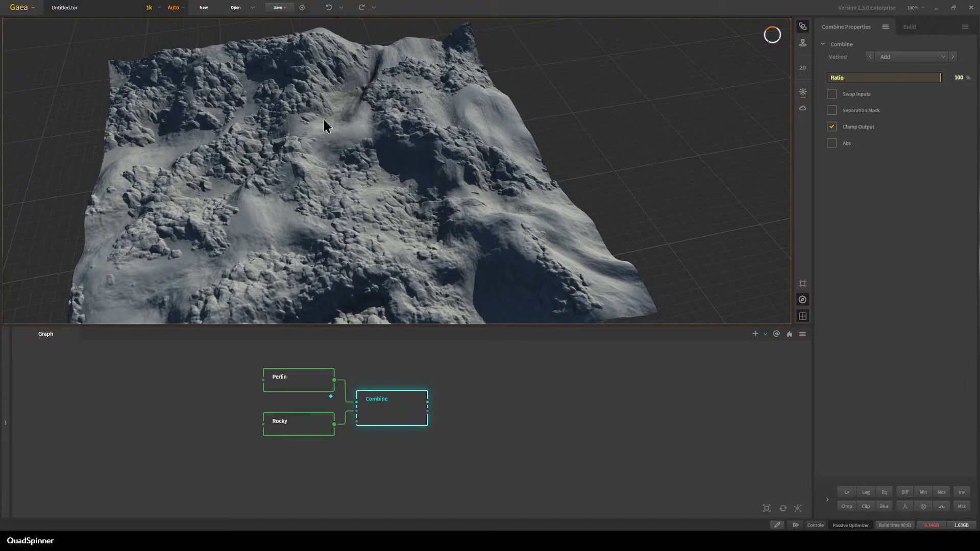
# Set the Perlin node's Octaves to 14 and compare the Rocky input with the combined terrain.
pyautogui.click(306, 378)
pyautogui.click(941, 75)
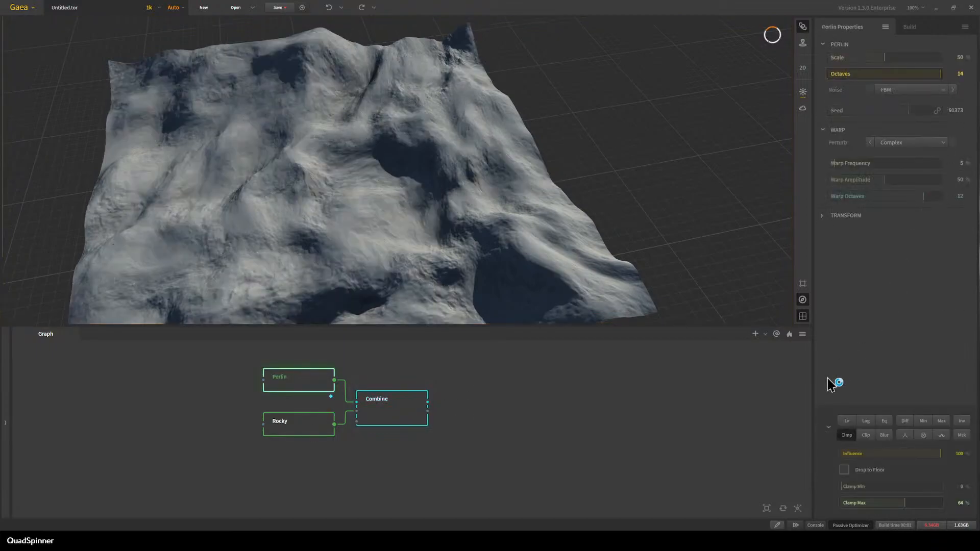
pyautogui.click(402, 419)
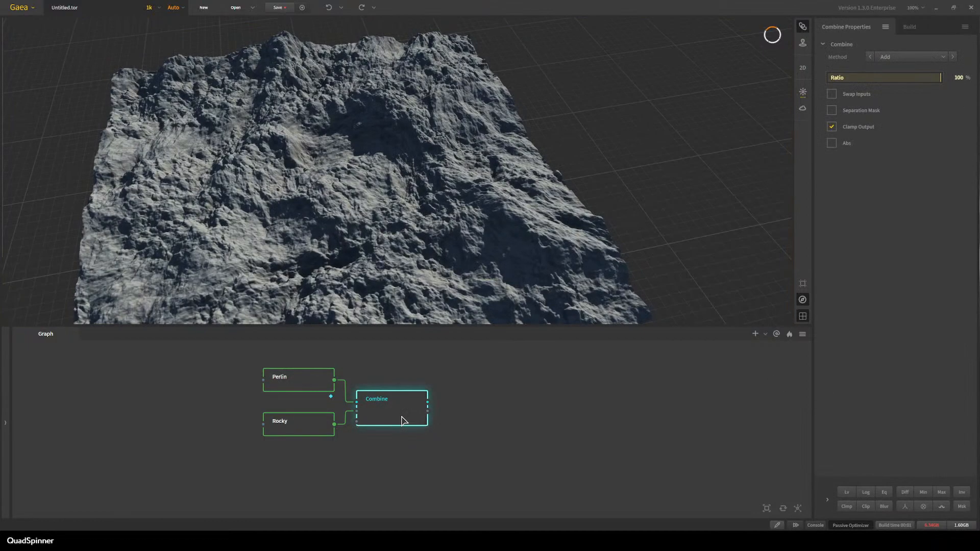
pyautogui.click(289, 423)
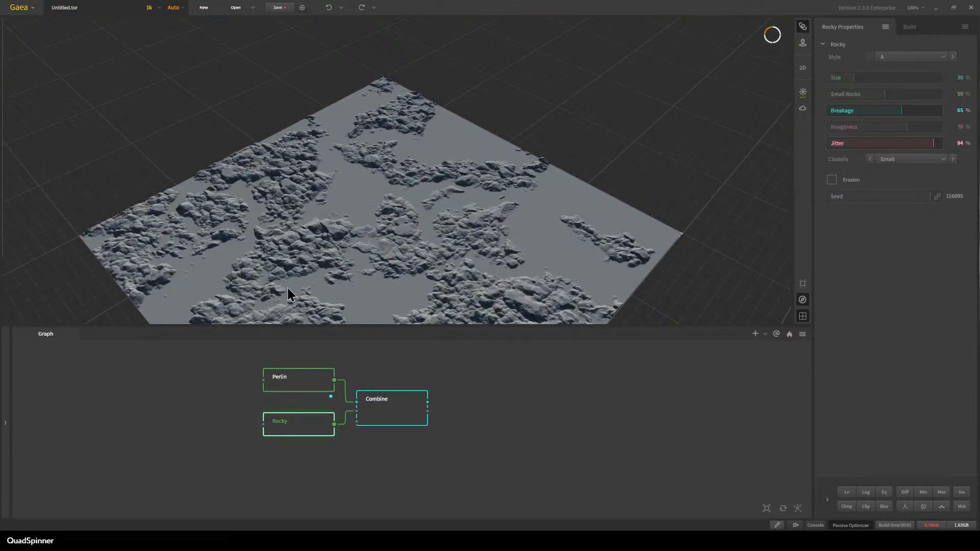
pyautogui.click(393, 407)
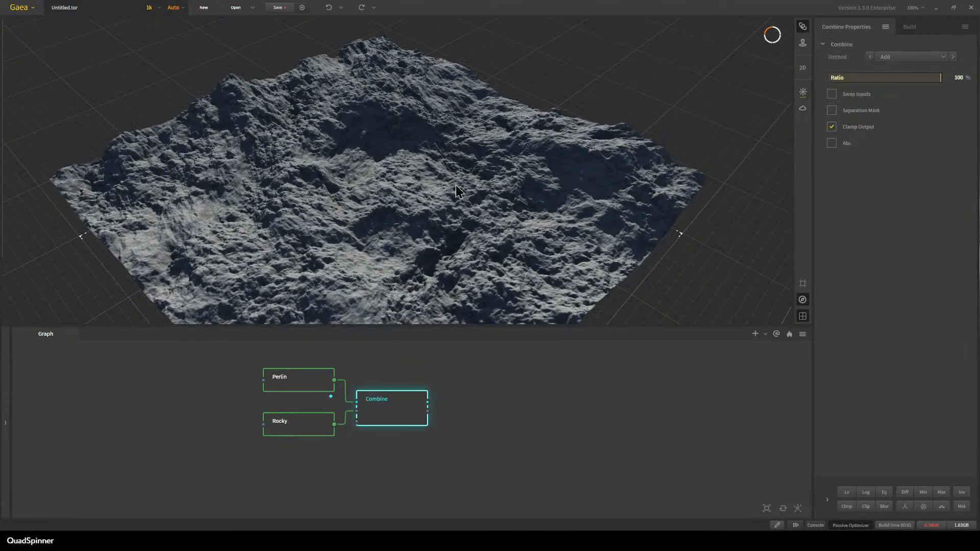
# Add an Insert node fed by Perlin, align it with Perlin, and connect the Combine output to its second input.
pyautogui.moveTo(450, 415); pyautogui.dragTo(420, 441, button='middle')
pyautogui.moveTo(306, 407); pyautogui.dragTo(451, 404)
pyautogui.write('inse')
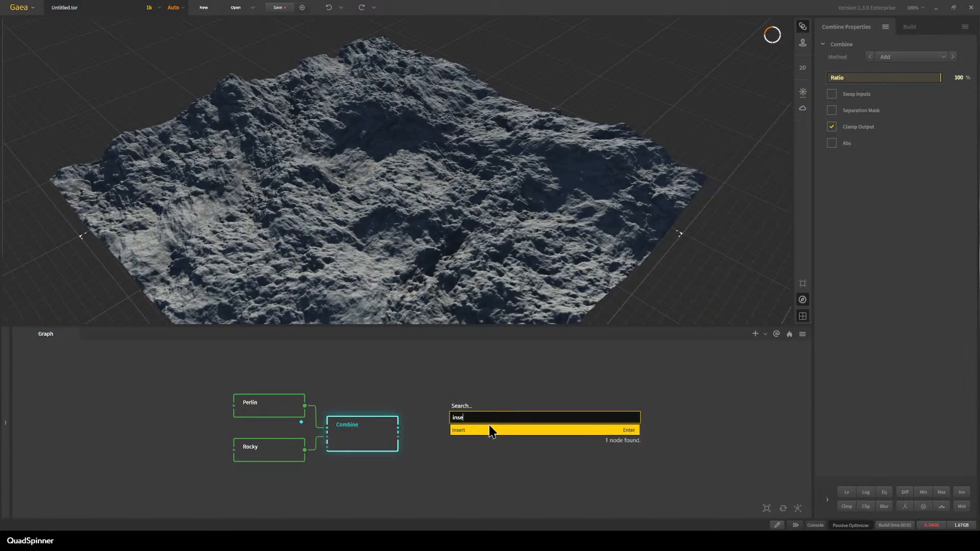
pyautogui.click(491, 431)
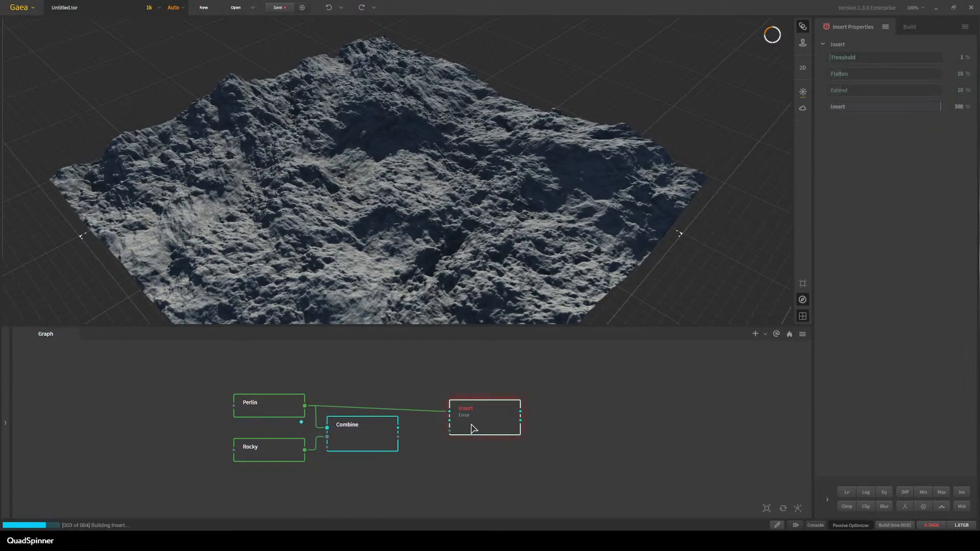
pyautogui.moveTo(468, 426); pyautogui.dragTo(464, 420)
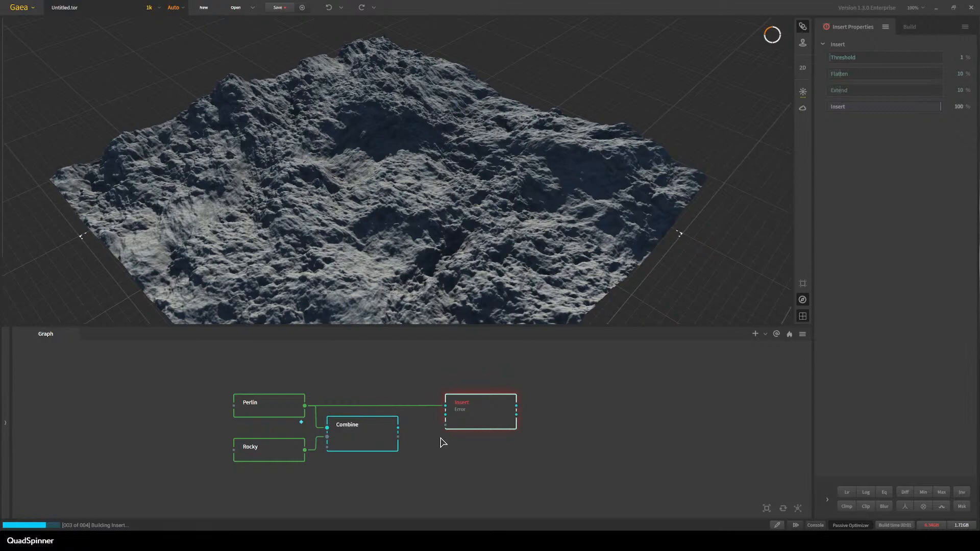
pyautogui.click(274, 450)
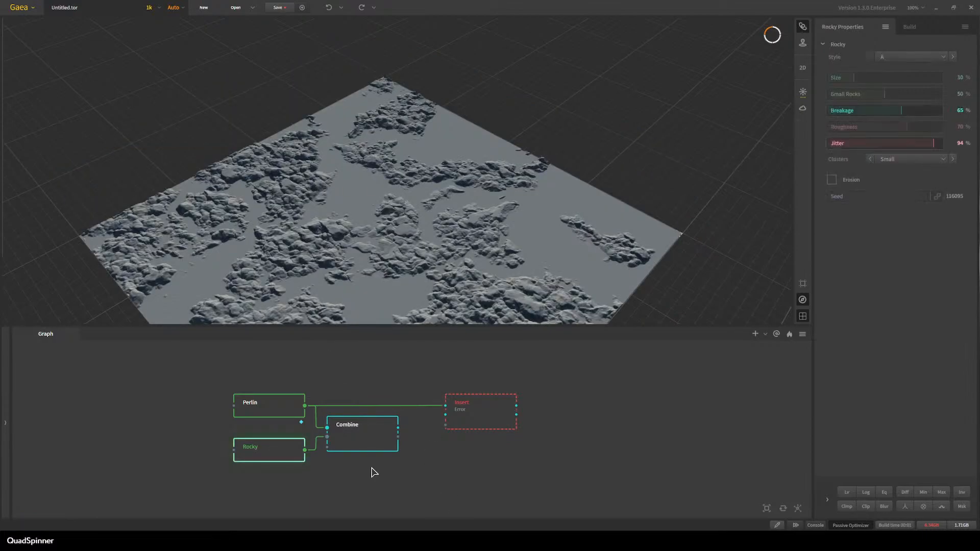
pyautogui.moveTo(305, 450); pyautogui.dragTo(447, 415)
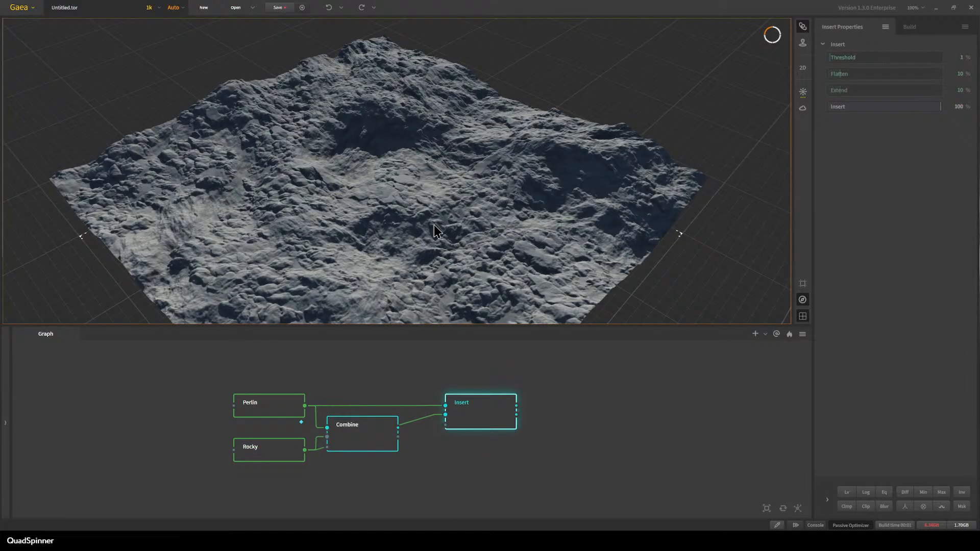
# Try the Insert node's Flatten at 32%, examine the rocks across the terrain, and compare them with the Rocky input.
pyautogui.scroll(3, 419, 225)
pyautogui.moveTo(418, 218); pyautogui.dragTo(337, 220)
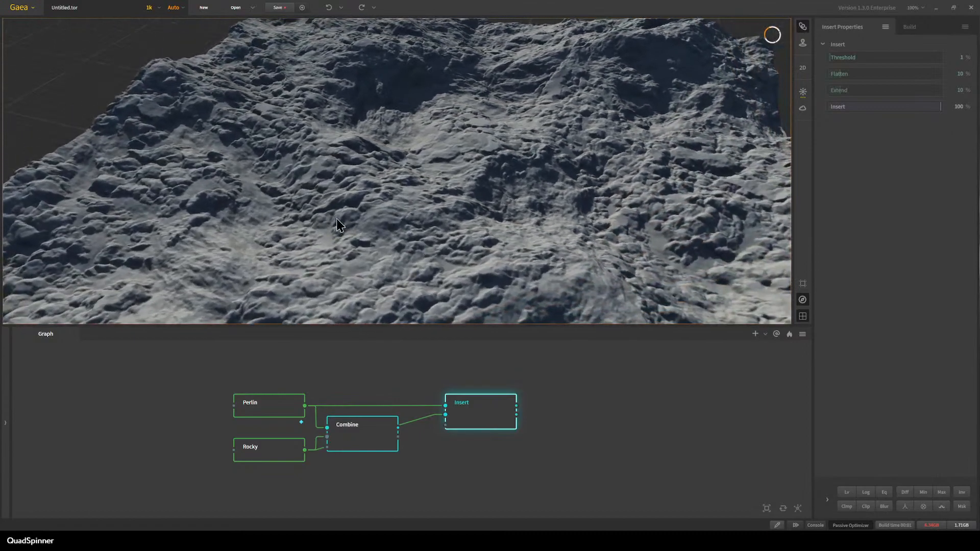
pyautogui.scroll(-3, 409, 186)
pyautogui.moveTo(433, 258); pyautogui.dragTo(416, 240)
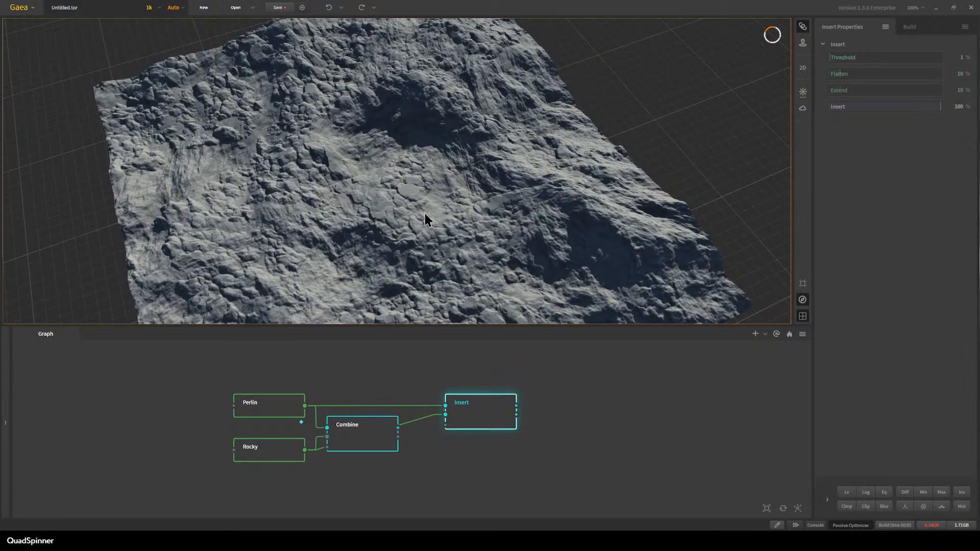
pyautogui.scroll(3, 424, 212)
pyautogui.moveTo(384, 225); pyautogui.dragTo(382, 249)
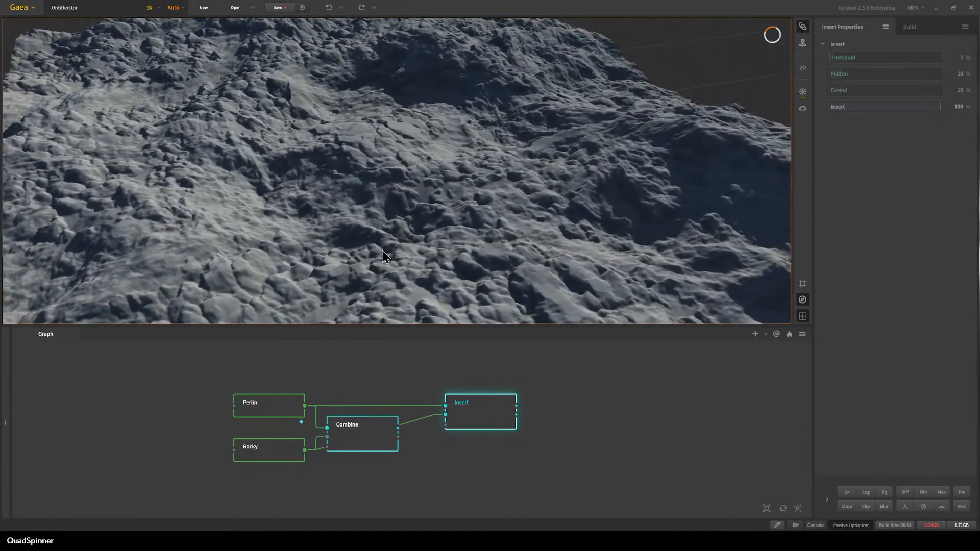
pyautogui.click(865, 76)
pyautogui.click(865, 76)
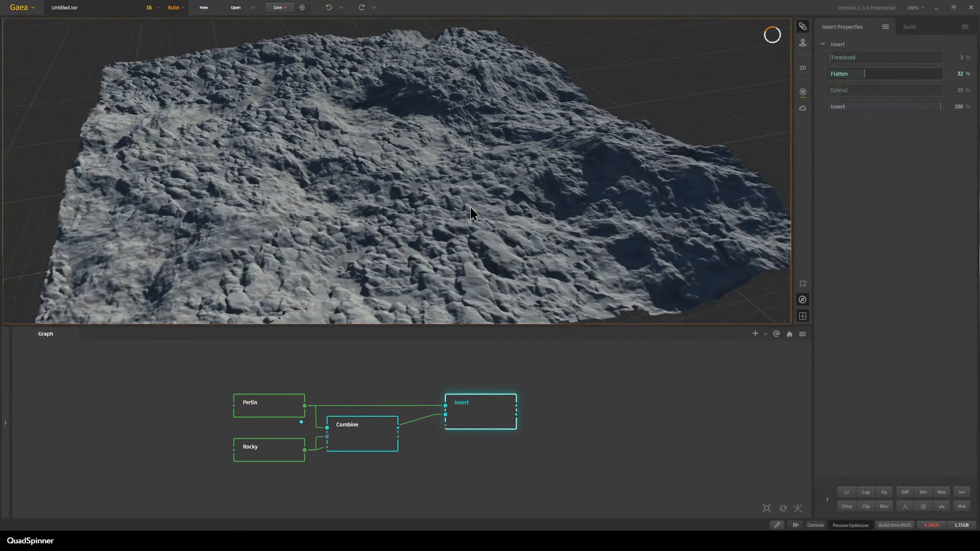
pyautogui.moveTo(471, 208)
pyautogui.mouseDown()
pyautogui.moveTo(449, 208)
pyautogui.moveTo(473, 210)
pyautogui.mouseUp()
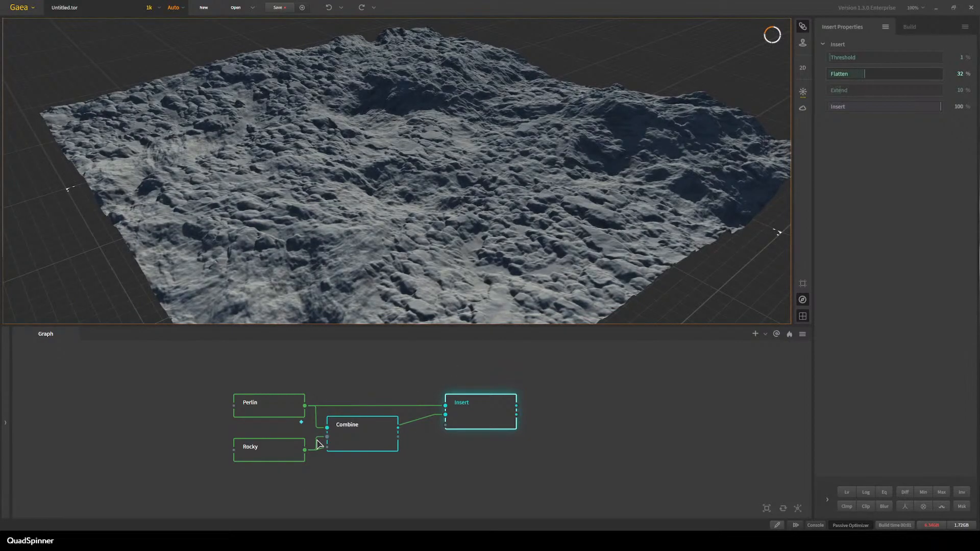
pyautogui.click(280, 456)
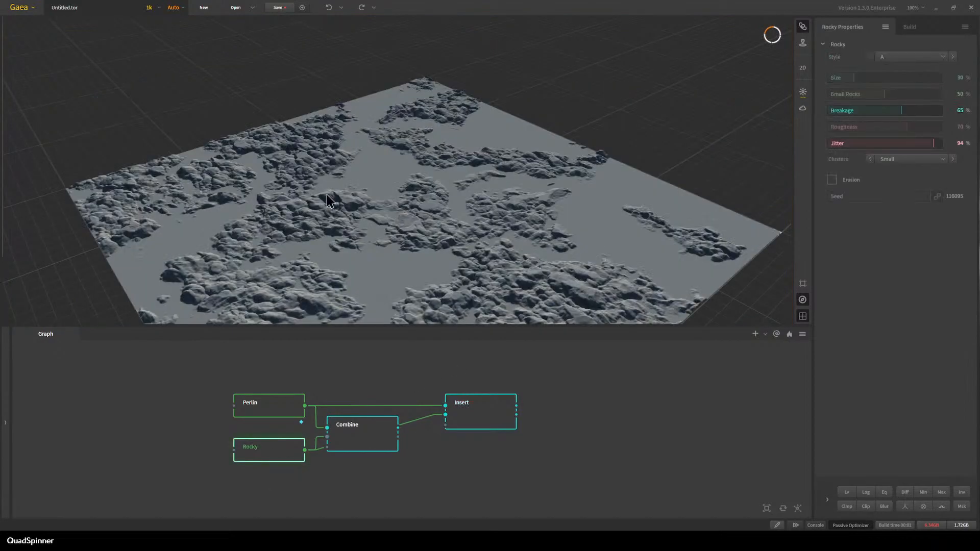
pyautogui.click(494, 413)
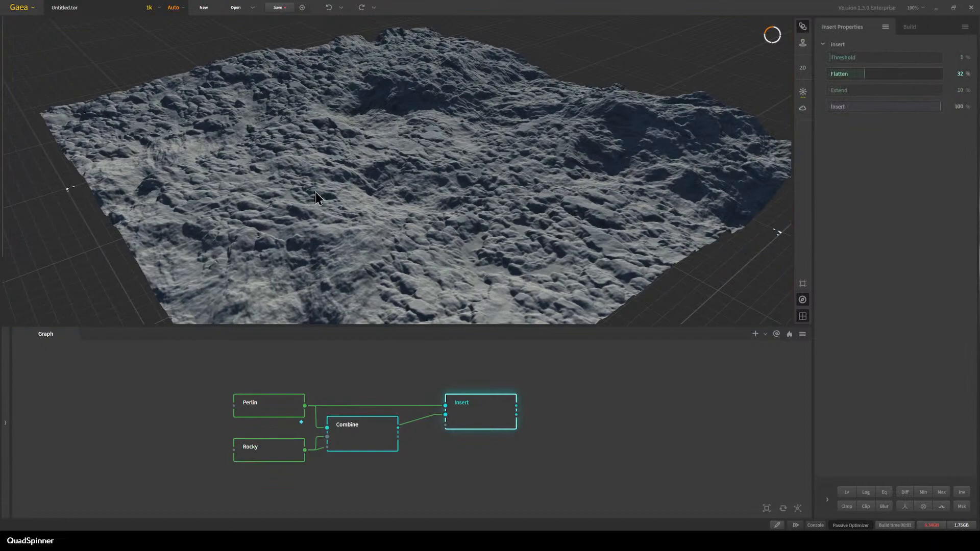
# Try the Insert node's Extend at 31%, set Extend to 10% and Flatten to 9%, and preview the Rocky node again.
pyautogui.click(863, 90)
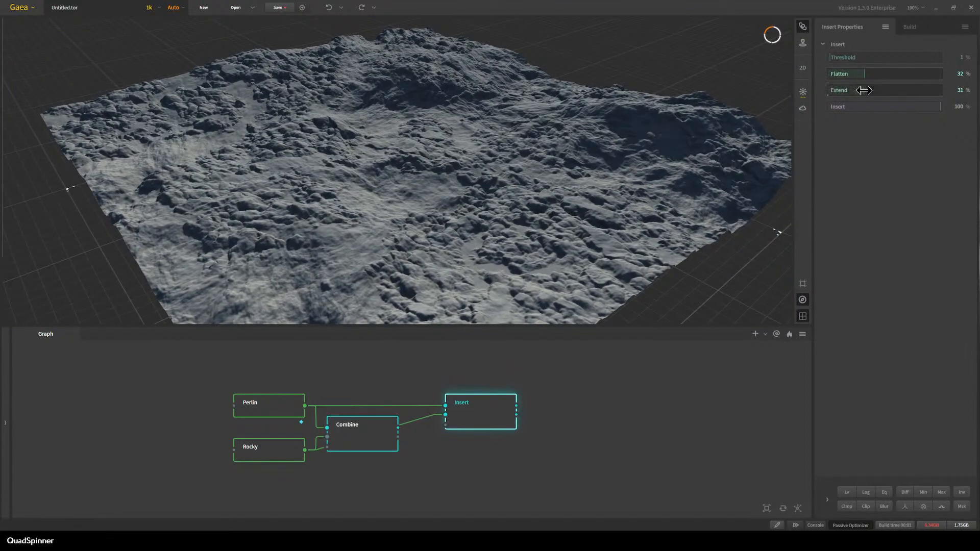
pyautogui.click(838, 89)
pyautogui.click(838, 73)
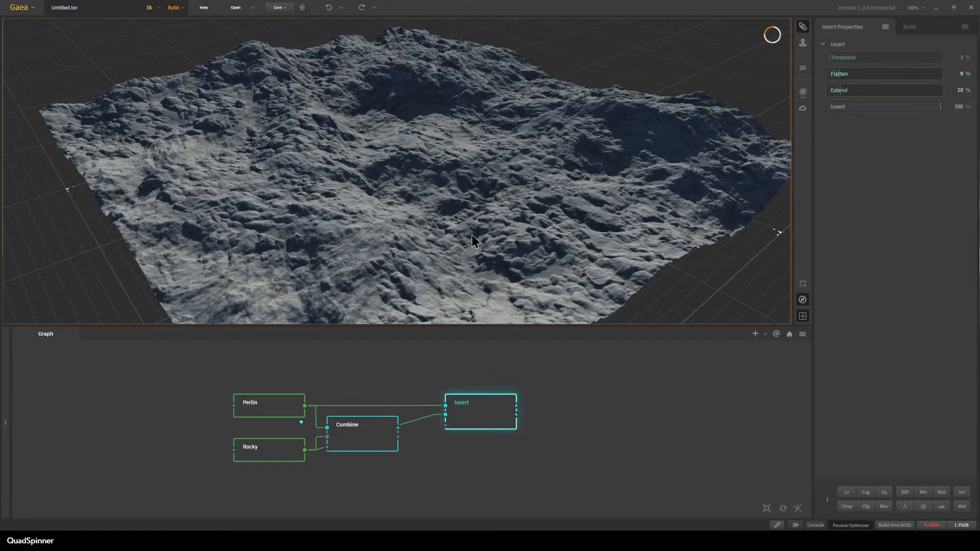
pyautogui.click(289, 457)
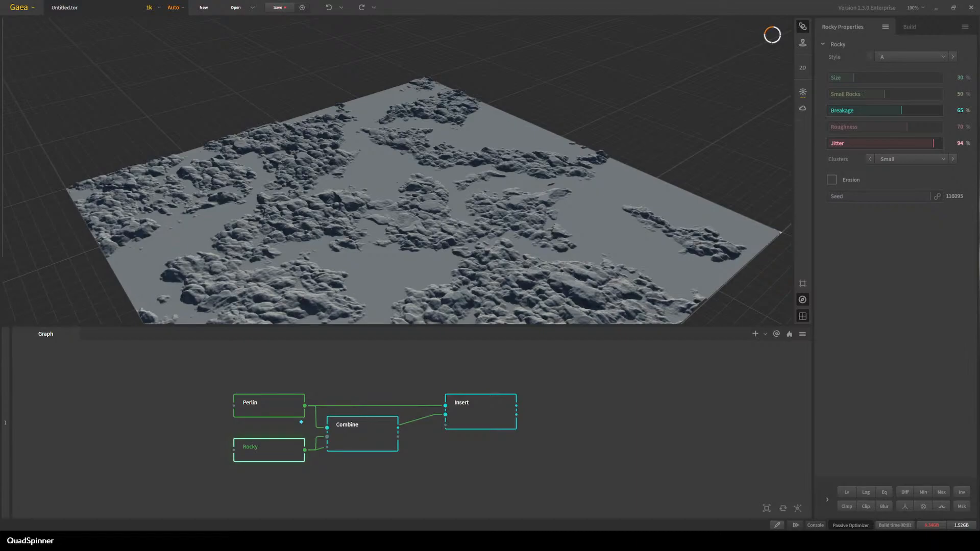
pyautogui.click(128, 449)
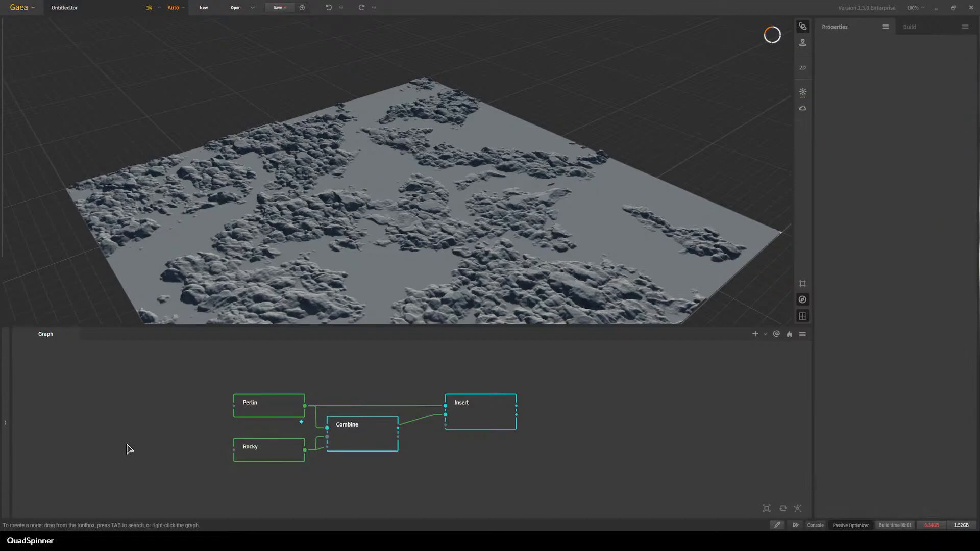
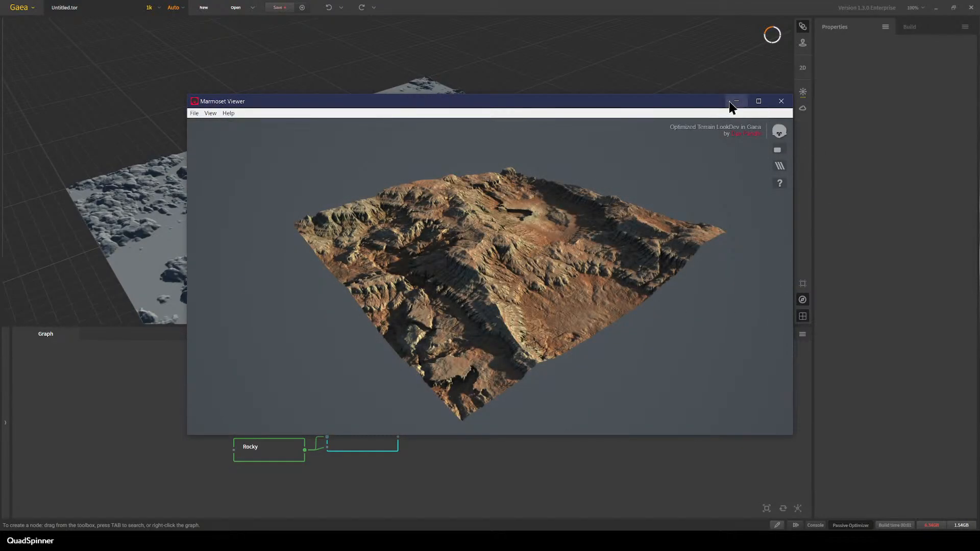
# Examine the Optimized Terrain LookDev in Gaea model in Marmoset Viewer, up close and as a whole.
pyautogui.scroll(5, 562, 322)
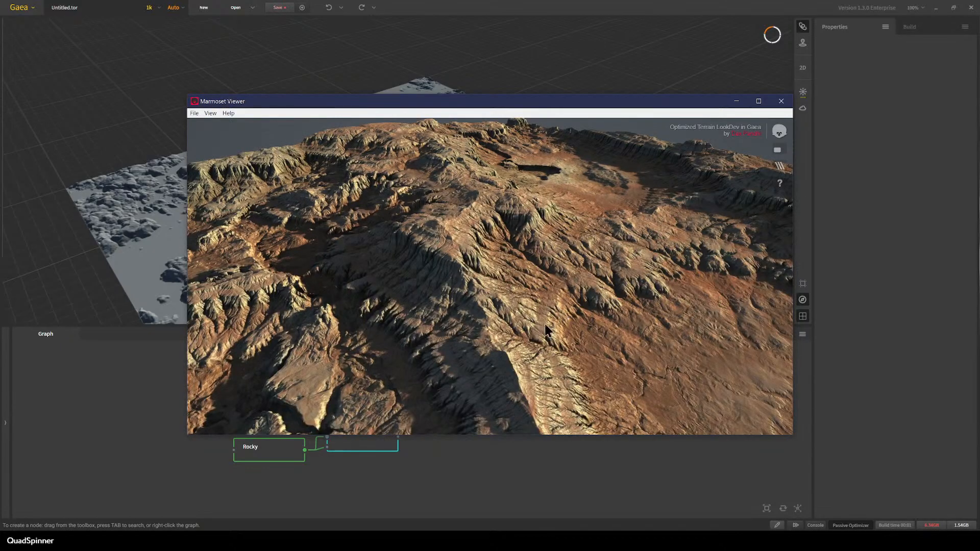
pyautogui.moveTo(482, 360); pyautogui.dragTo(449, 350)
pyautogui.scroll(-5, 655, 325)
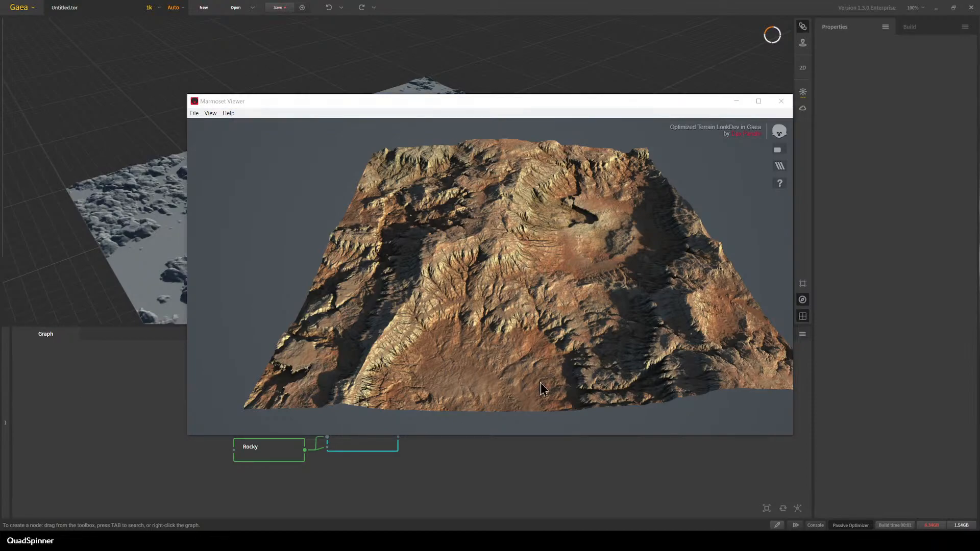
pyautogui.click(777, 106)
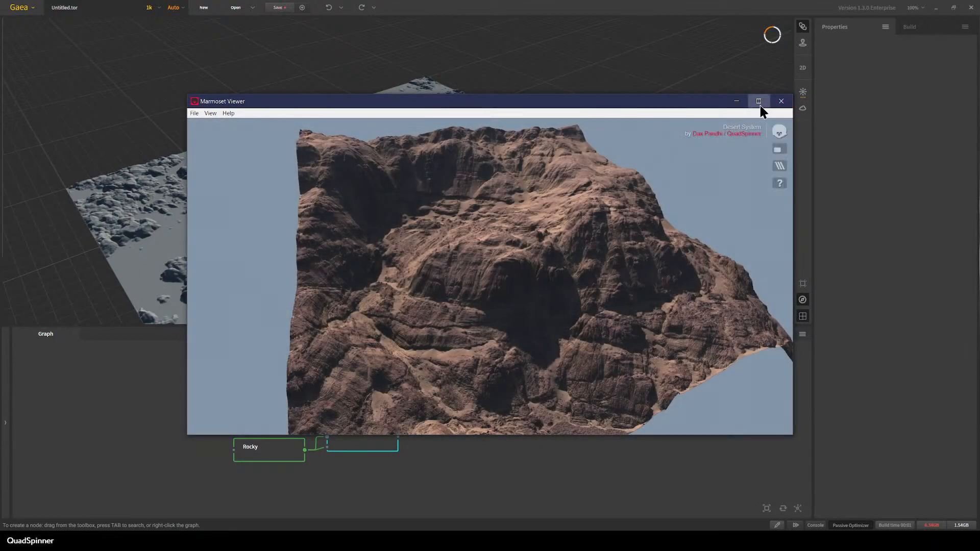
# Maximize the Desert System model's viewer and examine its cliffs, rock layers and sand deposits from several angles.
pyautogui.click(760, 104)
pyautogui.moveTo(559, 386); pyautogui.dragTo(503, 392)
pyautogui.moveTo(542, 271); pyautogui.dragTo(530, 333, button='middle')
pyautogui.scroll(5, 498, 199)
pyautogui.scroll(-5, 497, 199)
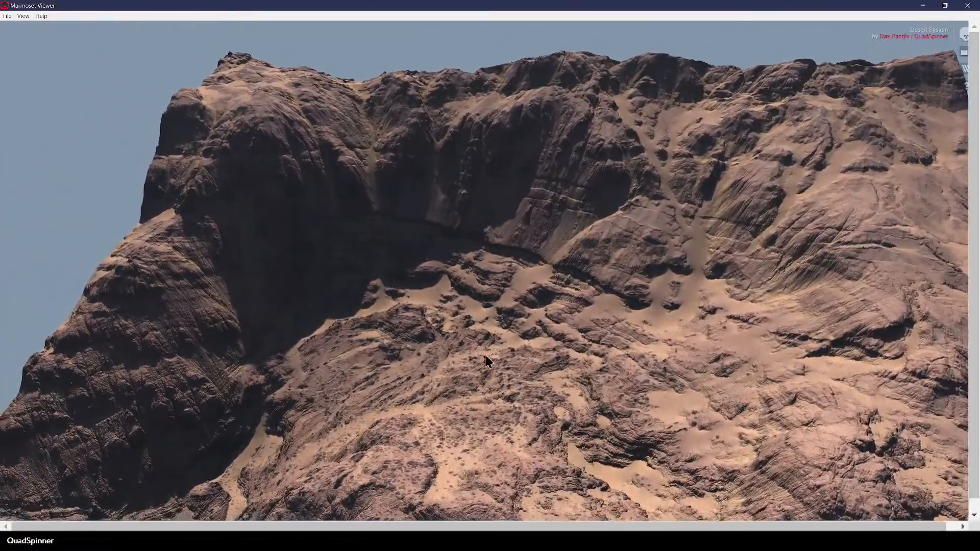
pyautogui.moveTo(485, 356); pyautogui.dragTo(476, 352)
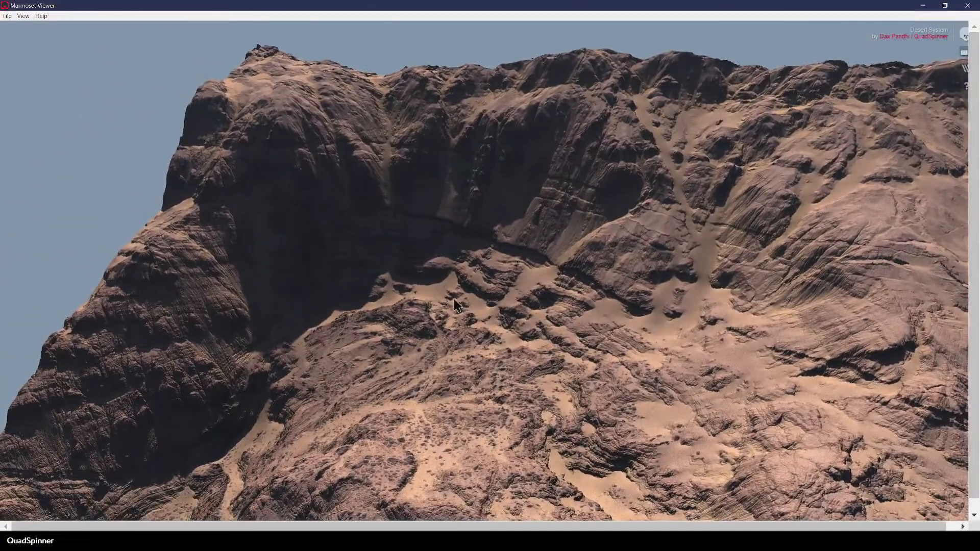
pyautogui.moveTo(559, 355); pyautogui.dragTo(607, 324)
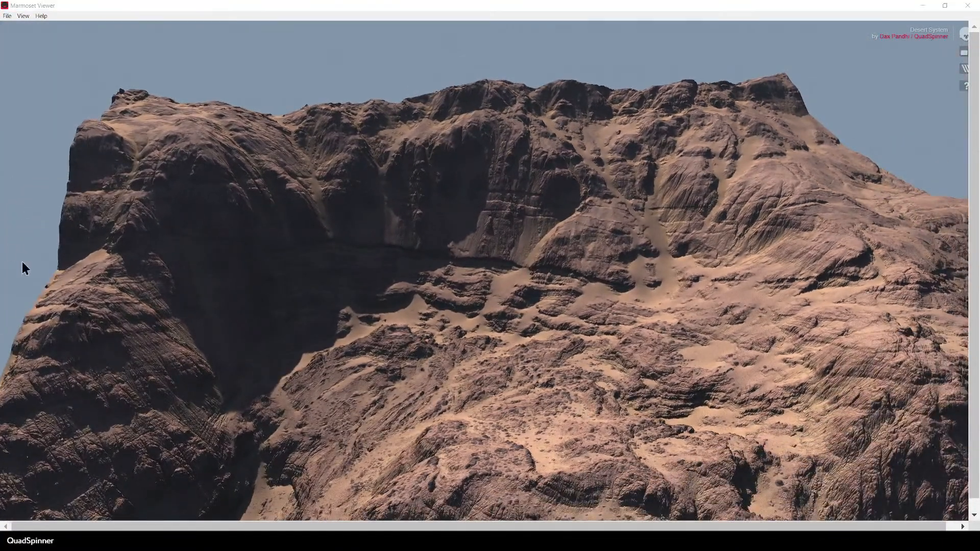
pyautogui.moveTo(403, 335); pyautogui.dragTo(520, 339)
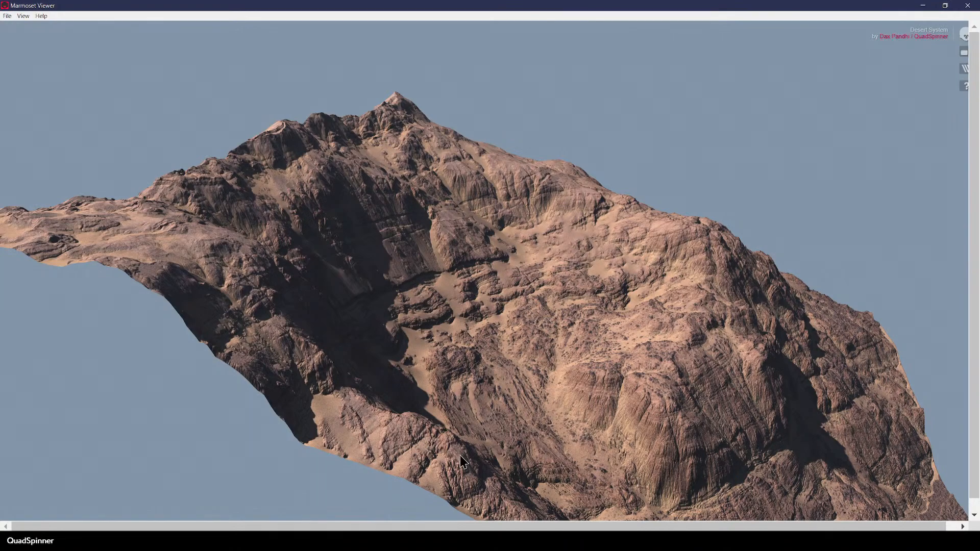
pyautogui.moveTo(545, 418); pyautogui.dragTo(414, 393)
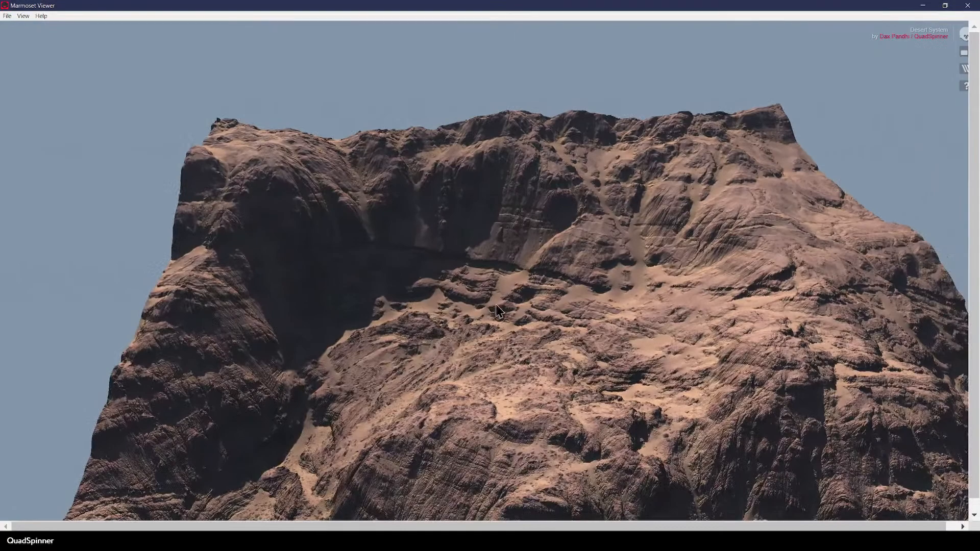
pyautogui.moveTo(485, 333); pyautogui.dragTo(439, 373)
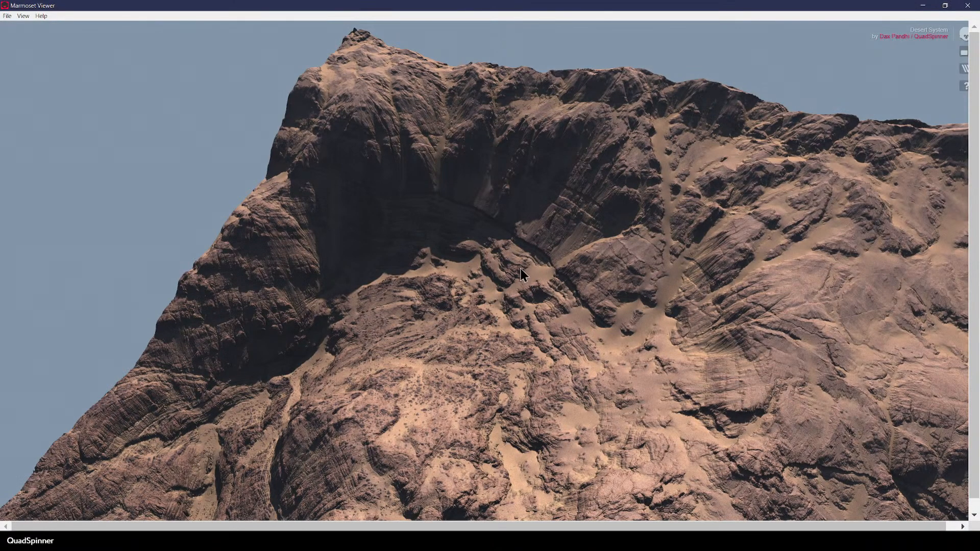
pyautogui.moveTo(521, 392); pyautogui.dragTo(722, 296)
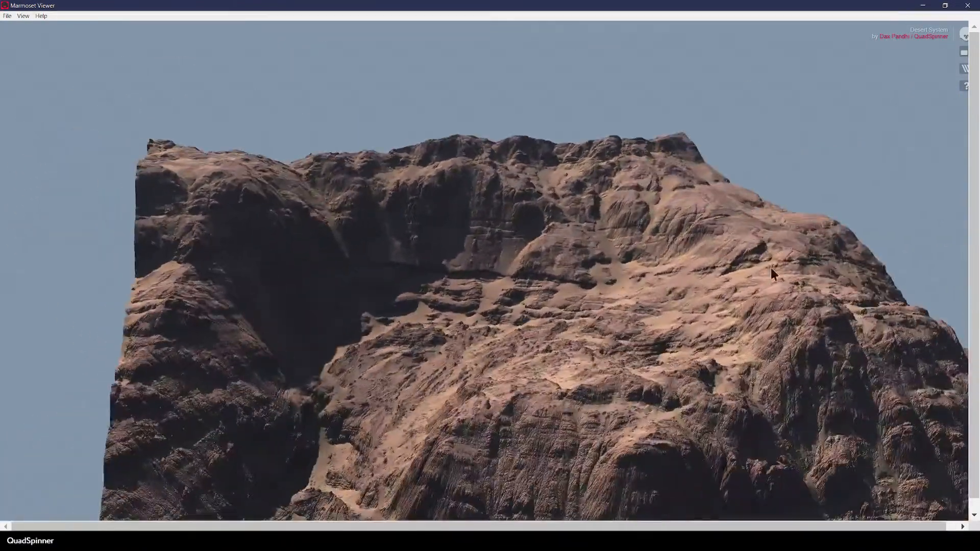
# Show the Desert System model's Topology view, examine the mesh density around its ridges and slopes, and leave that view.
pyautogui.click(964, 68)
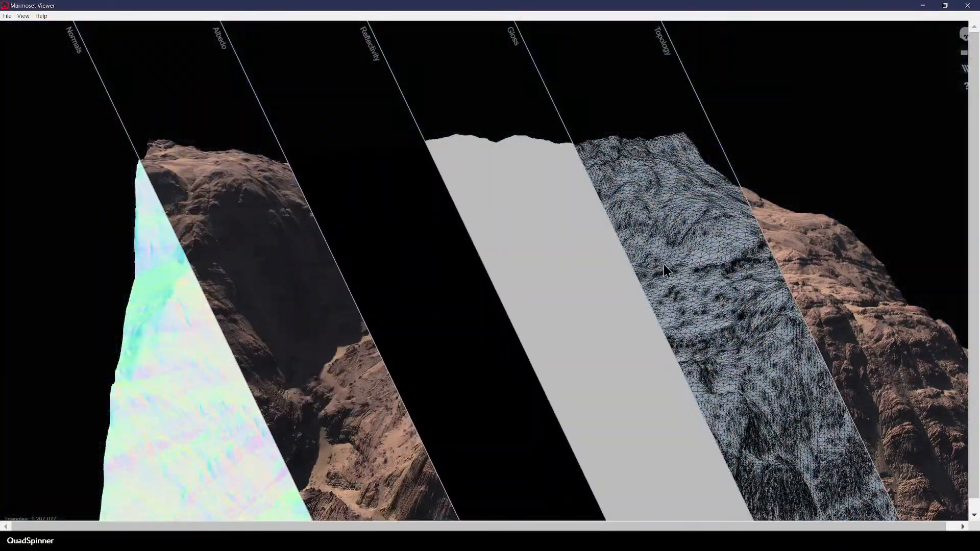
pyautogui.click(694, 313)
pyautogui.moveTo(694, 314); pyautogui.dragTo(544, 351)
pyautogui.scroll(5, 494, 282)
pyautogui.moveTo(422, 312); pyautogui.dragTo(502, 258)
pyautogui.moveTo(598, 290); pyautogui.dragTo(443, 226)
pyautogui.scroll(-5, 526, 324)
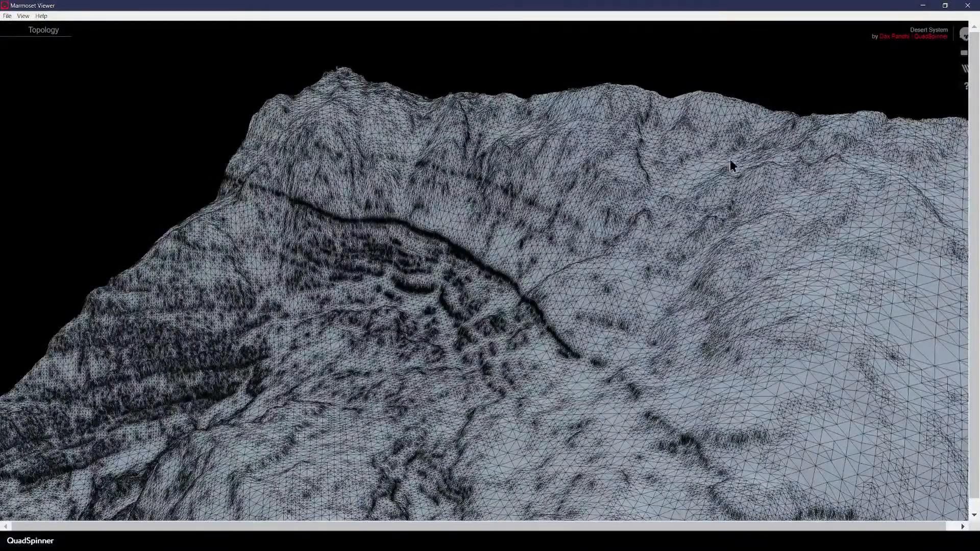
pyautogui.click(964, 69)
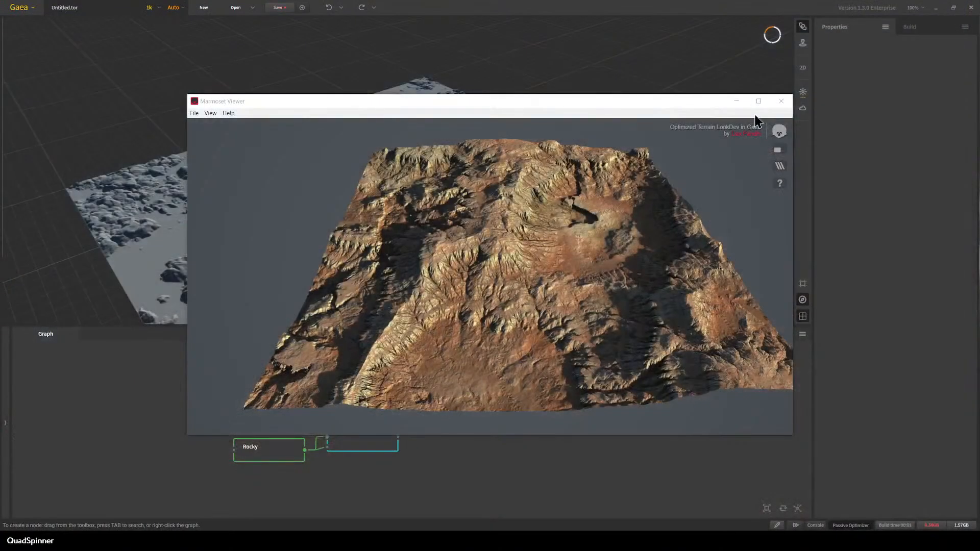
# Close Marmoset Viewer and delete the Perlin, Combine and Insert nodes in Gaea, keeping only Rocky.
pyautogui.click(780, 100)
pyautogui.moveTo(253, 359); pyautogui.dragTo(174, 384)
pyautogui.moveTo(150, 353); pyautogui.dragTo(582, 434)
pyautogui.press('Delete')
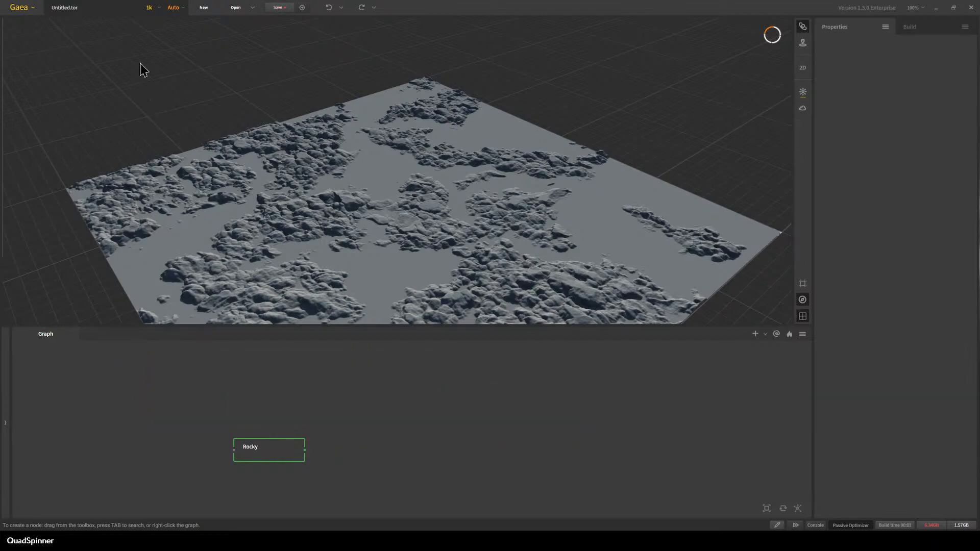
# Set the preview resolution to 2k and display the Rocky node's terrain.
pyautogui.click(149, 8)
pyautogui.click(149, 46)
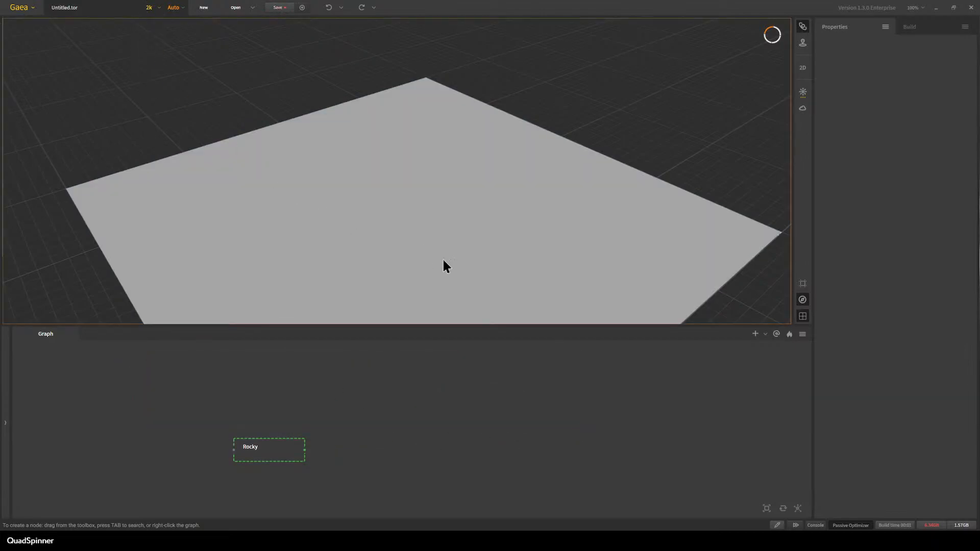
pyautogui.click(280, 458)
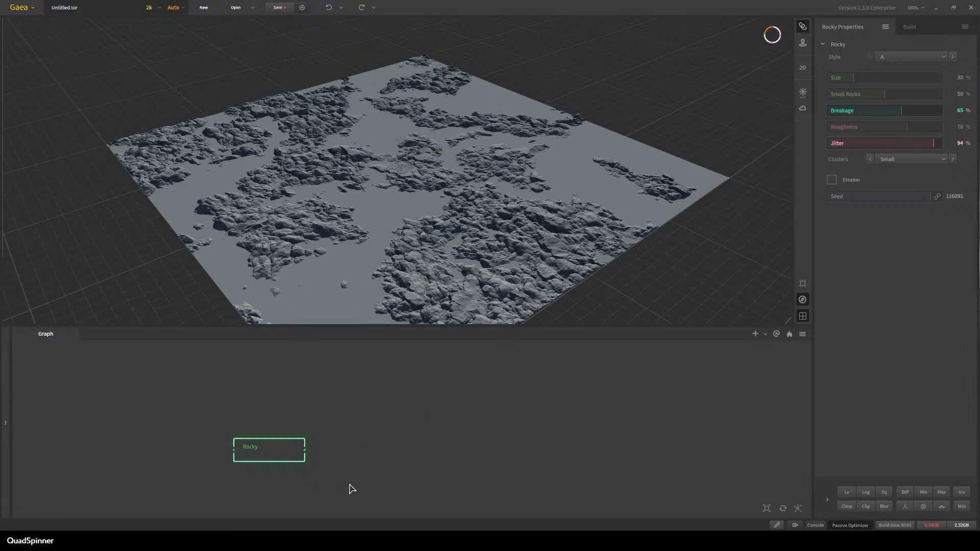
# Add a Seamless node fed by the Rocky output and align it beside the Rocky node.
pyautogui.moveTo(304, 450); pyautogui.dragTo(416, 454)
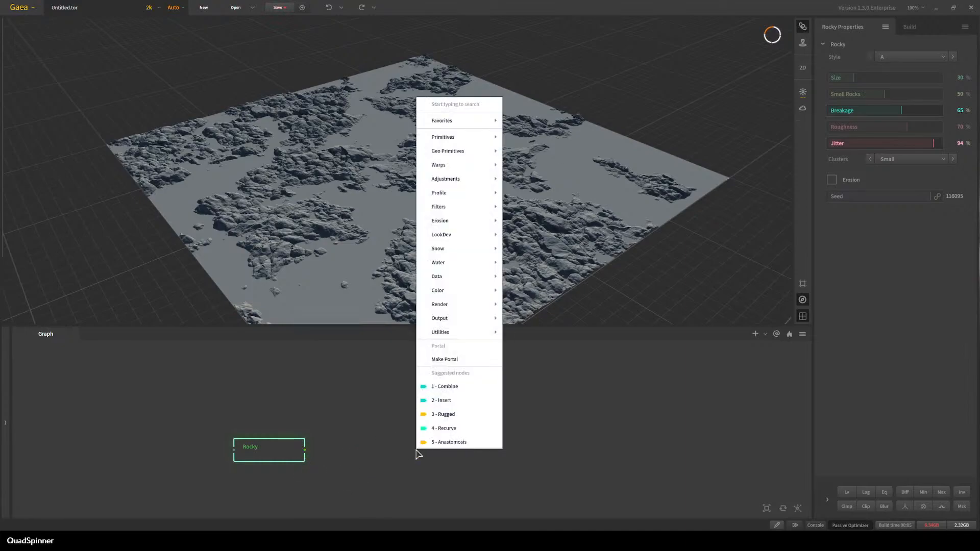
pyautogui.write('seam')
pyautogui.press('Return')
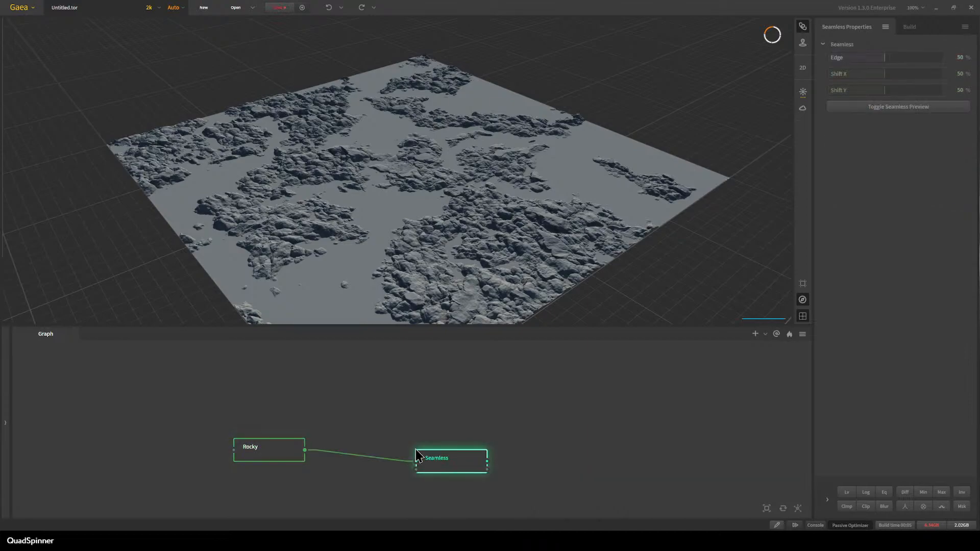
pyautogui.moveTo(444, 459); pyautogui.dragTo(378, 455)
# Examine the Seamless terrain from above, check its tiling with the seamless preview, and switch the preview off.
pyautogui.moveTo(471, 280); pyautogui.dragTo(469, 248, button='middle')
pyautogui.moveTo(470, 252); pyautogui.dragTo(449, 165)
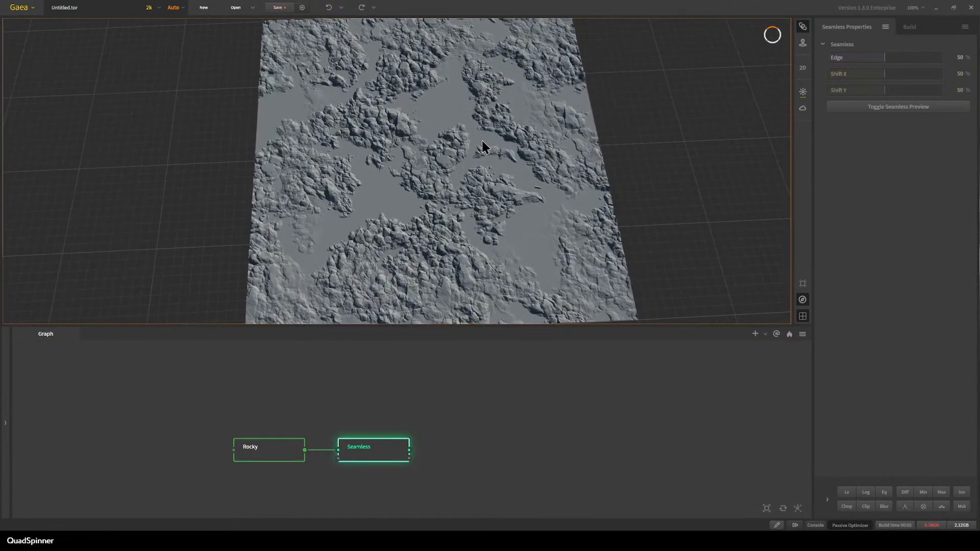
pyautogui.scroll(-3, 462, 181)
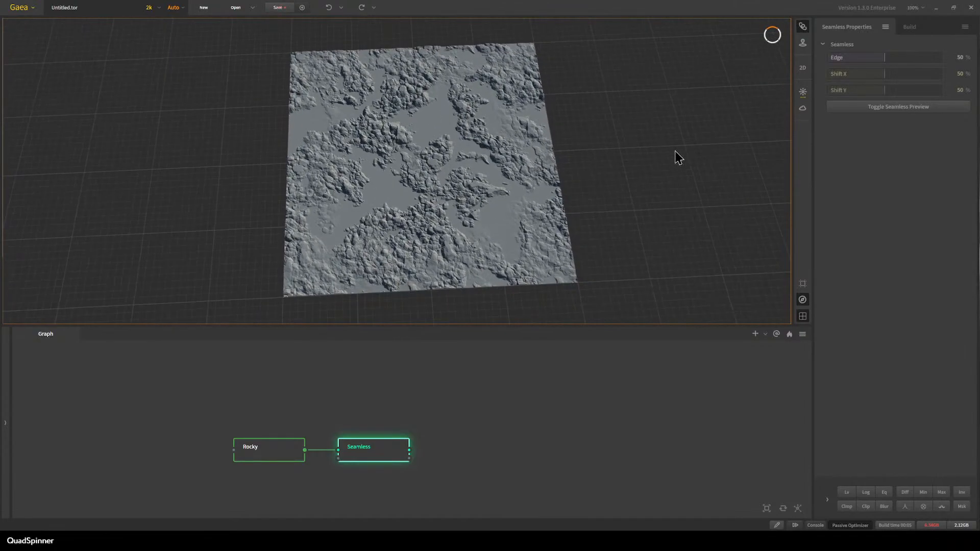
pyautogui.click(908, 108)
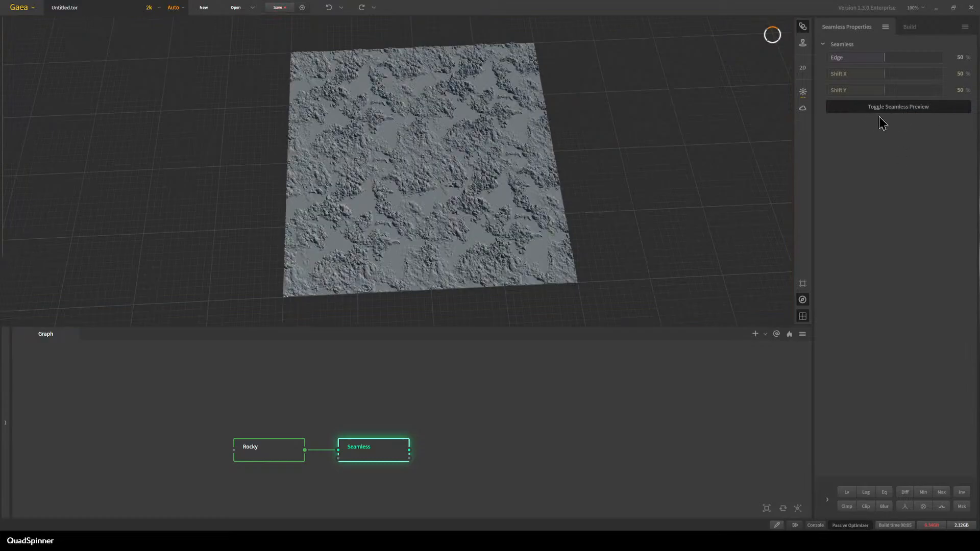
pyautogui.moveTo(431, 230); pyautogui.dragTo(313, 153)
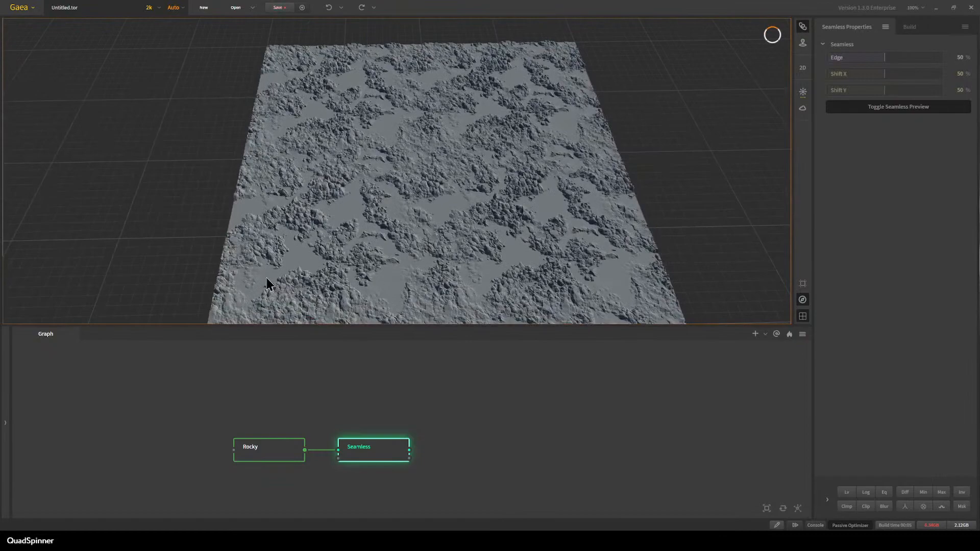
pyautogui.click(939, 109)
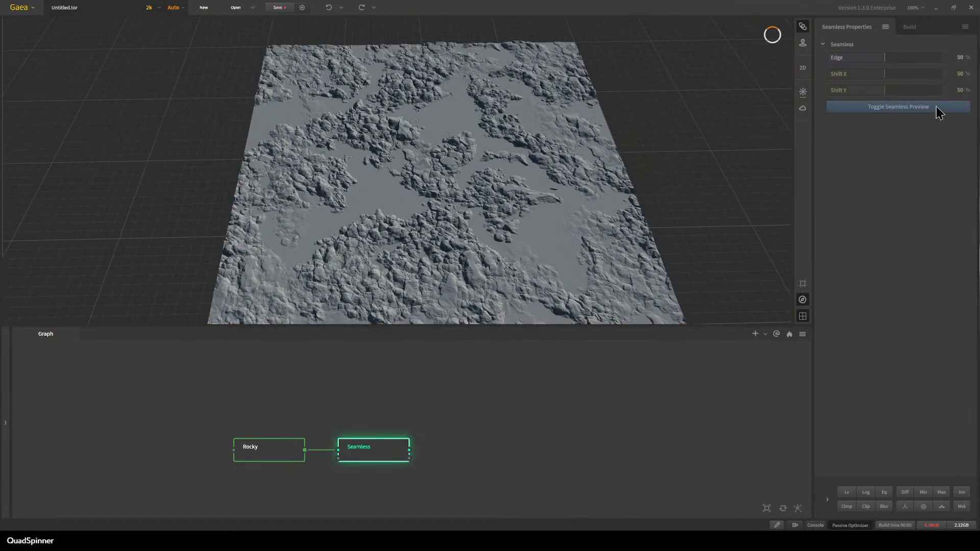
# Set the Seamless node's Edge to 86%, Shift X to 21% and Shift Y to 23%.
pyautogui.click(926, 58)
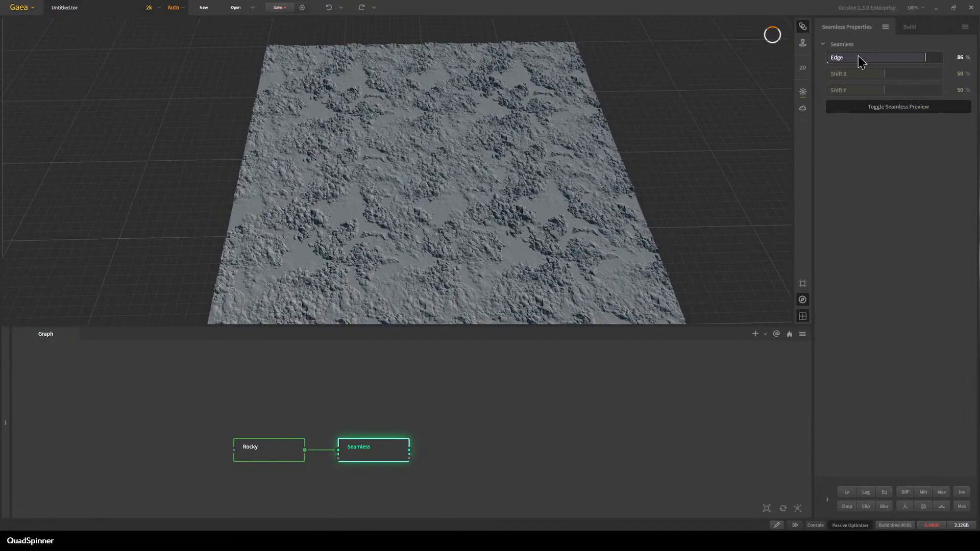
pyautogui.click(853, 75)
pyautogui.click(918, 90)
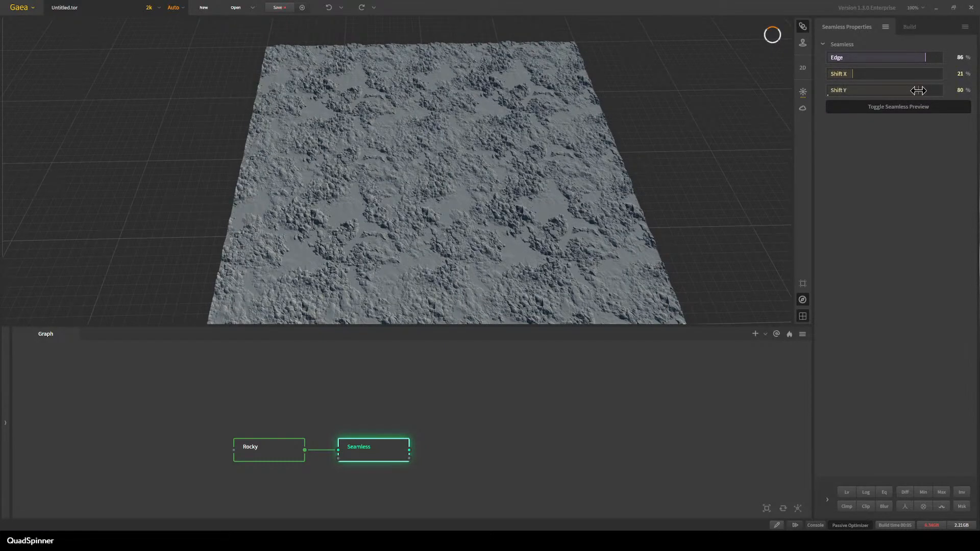
pyautogui.click(854, 90)
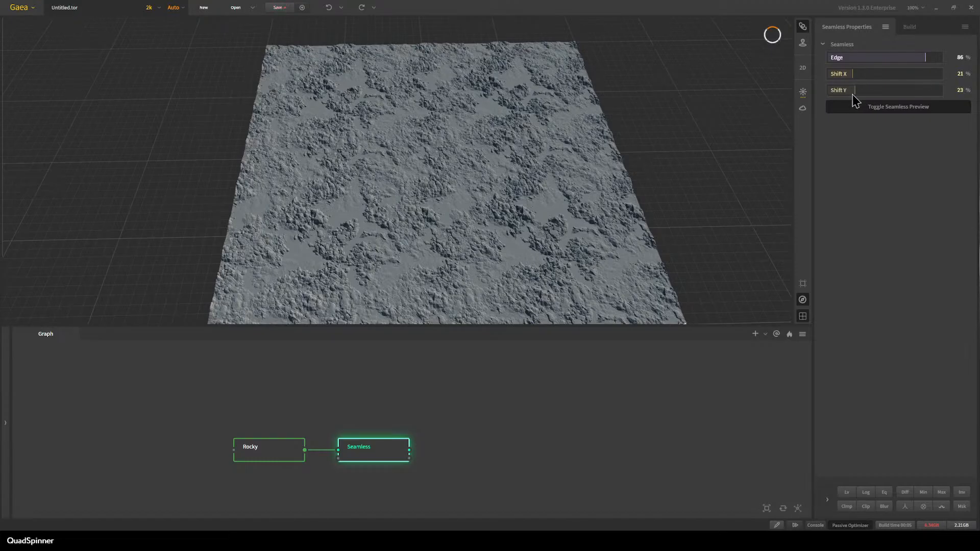
# Examine the repeated tiles from several angles, switch off the seamless preview, and inspect the single terrain tile up close.
pyautogui.scroll(4, 315, 265)
pyautogui.moveTo(315, 265); pyautogui.dragTo(478, 327)
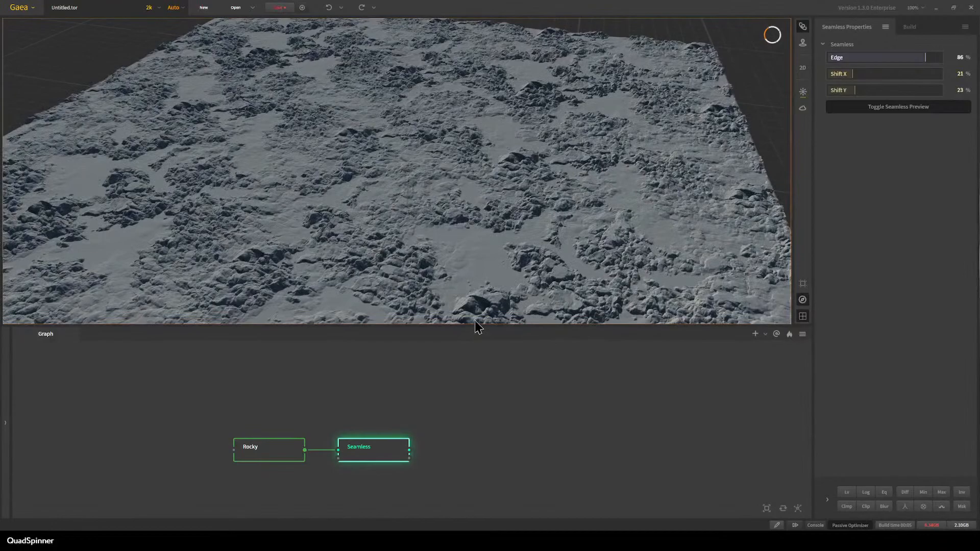
pyautogui.scroll(-5, 435, 263)
pyautogui.moveTo(435, 263); pyautogui.dragTo(416, 218)
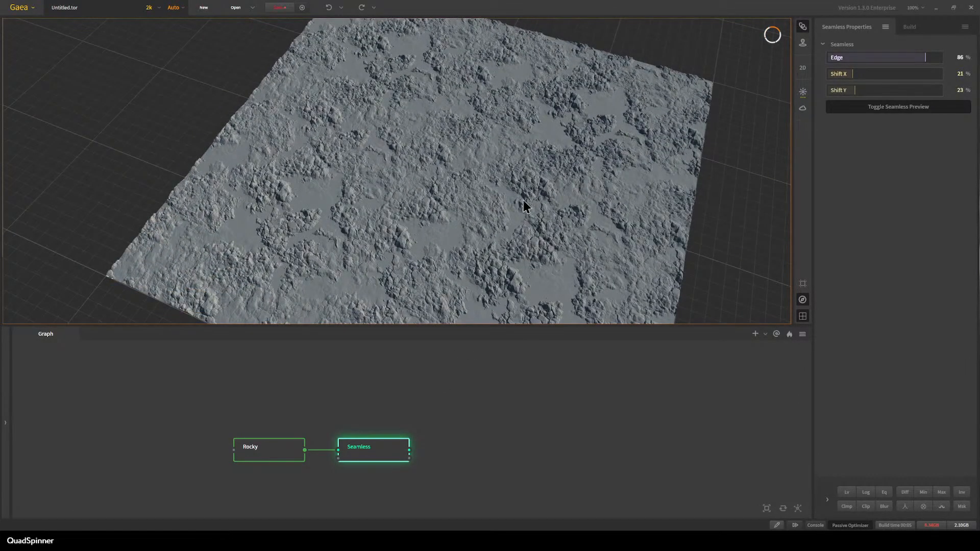
pyautogui.scroll(-2, 526, 207)
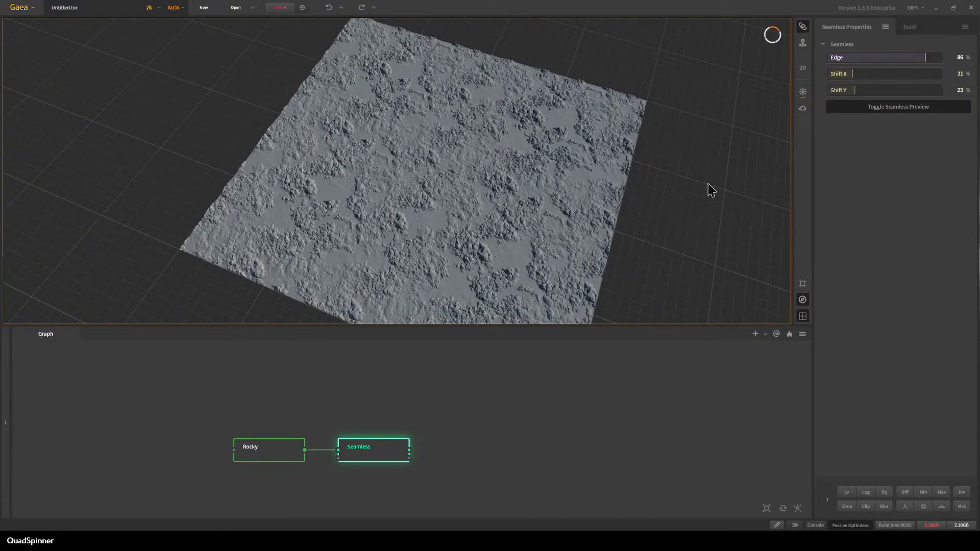
pyautogui.click(927, 107)
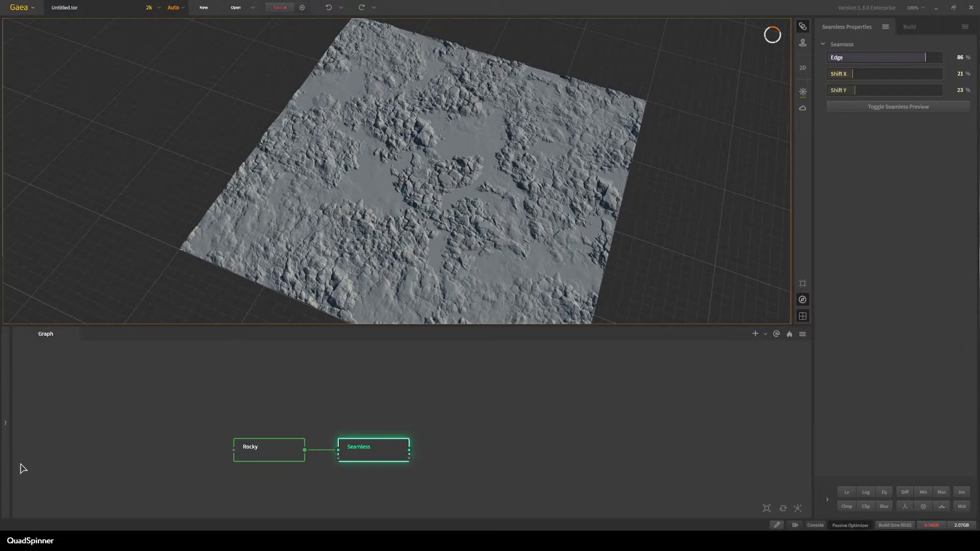
pyautogui.scroll(3, 509, 178)
pyautogui.moveTo(509, 179); pyautogui.dragTo(467, 241)
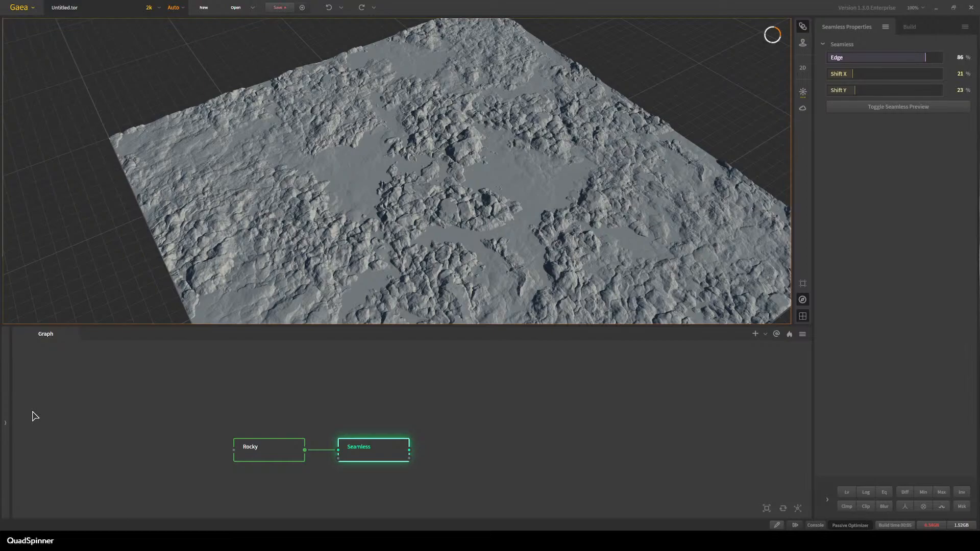
# Add an unconnected Fault node above the Seamless node.
pyautogui.click(393, 420)
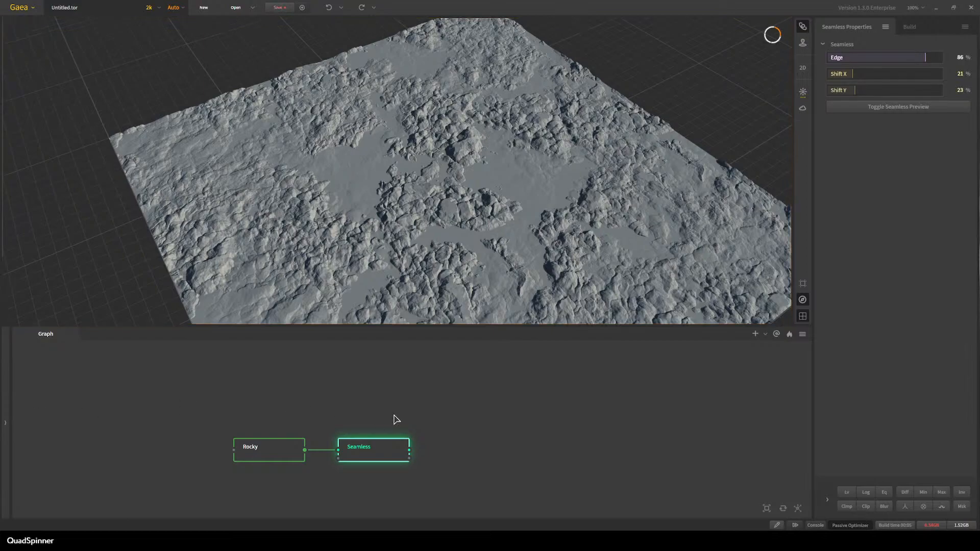
pyautogui.click(398, 455)
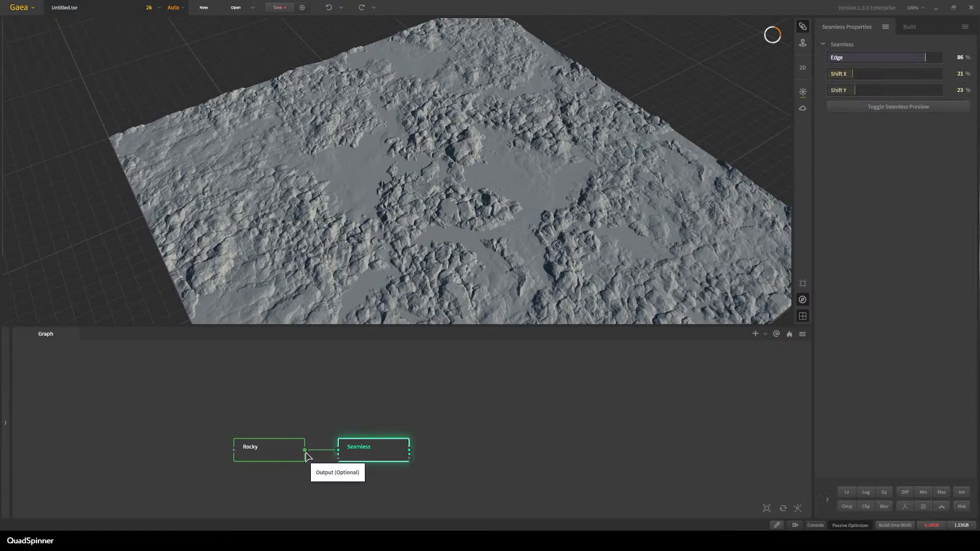
pyautogui.rightClick(398, 388)
pyautogui.write('fa')
pyautogui.press('Return')
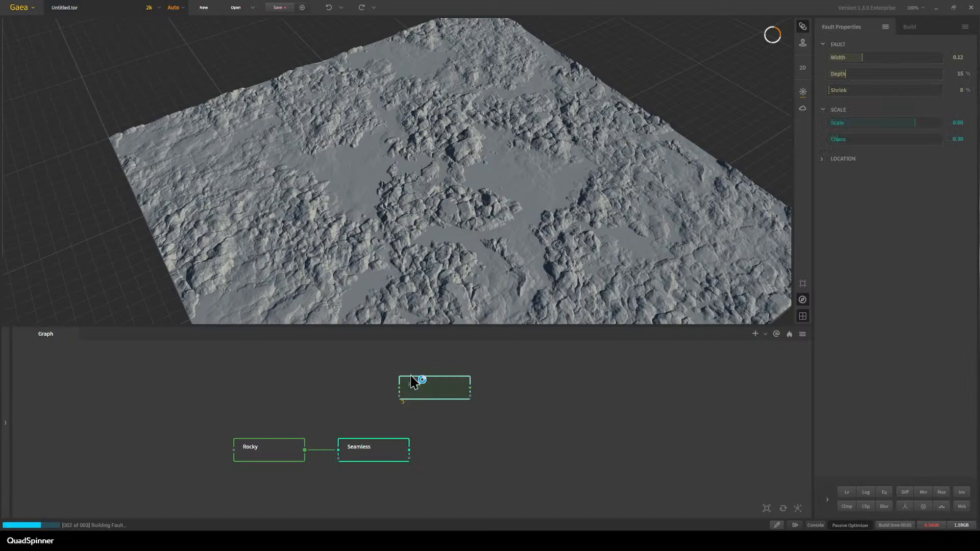
# Reveal the Fault node's location settings and set its Shrink to 5%.
pyautogui.moveTo(546, 183); pyautogui.dragTo(581, 184)
pyautogui.click(848, 161)
pyautogui.moveTo(630, 227); pyautogui.dragTo(606, 204)
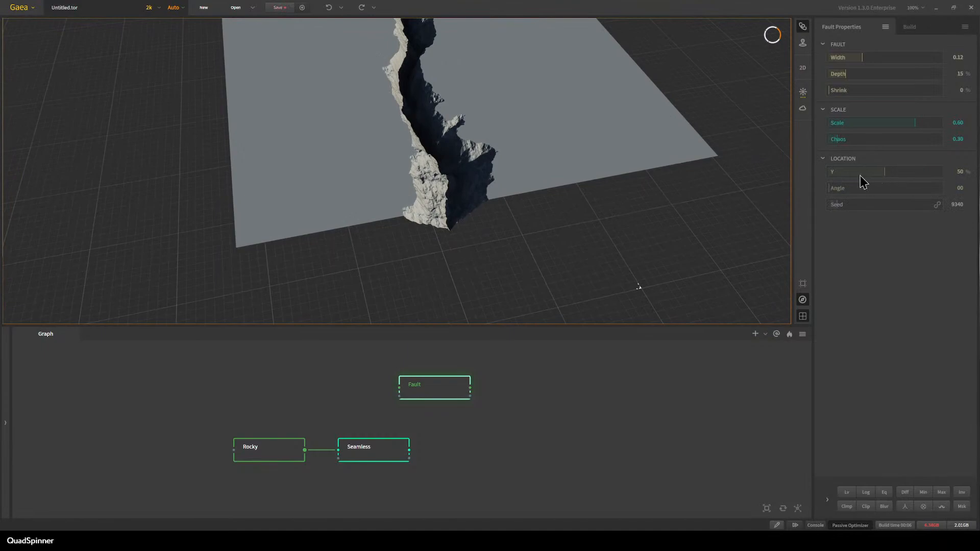
pyautogui.click(838, 92)
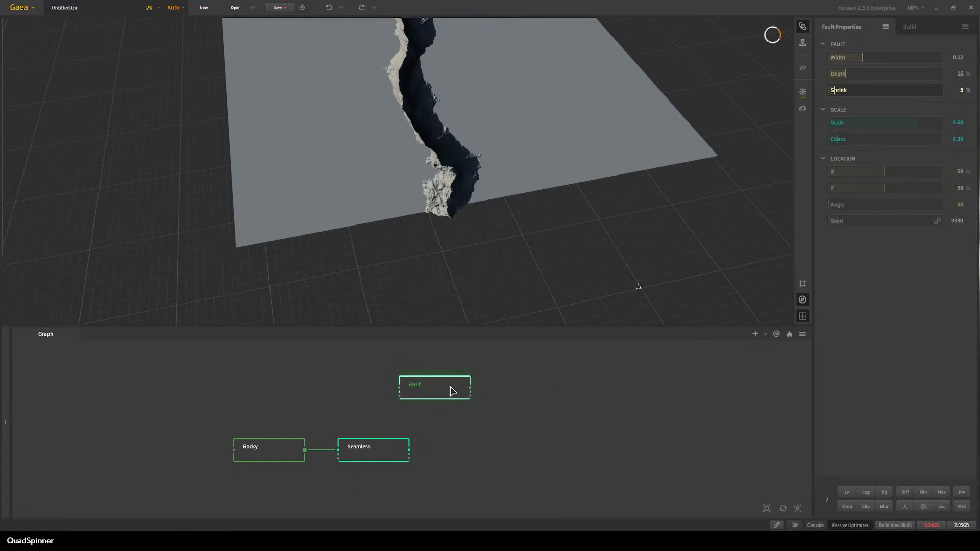
# Move the Fault node aside and add a Transform node fed by it, aligned in the same row.
pyautogui.moveTo(438, 391); pyautogui.dragTo(327, 394)
pyautogui.scroll(-3, 410, 198)
pyautogui.moveTo(409, 198); pyautogui.dragTo(389, 265, button='middle')
pyautogui.rightClick(466, 396)
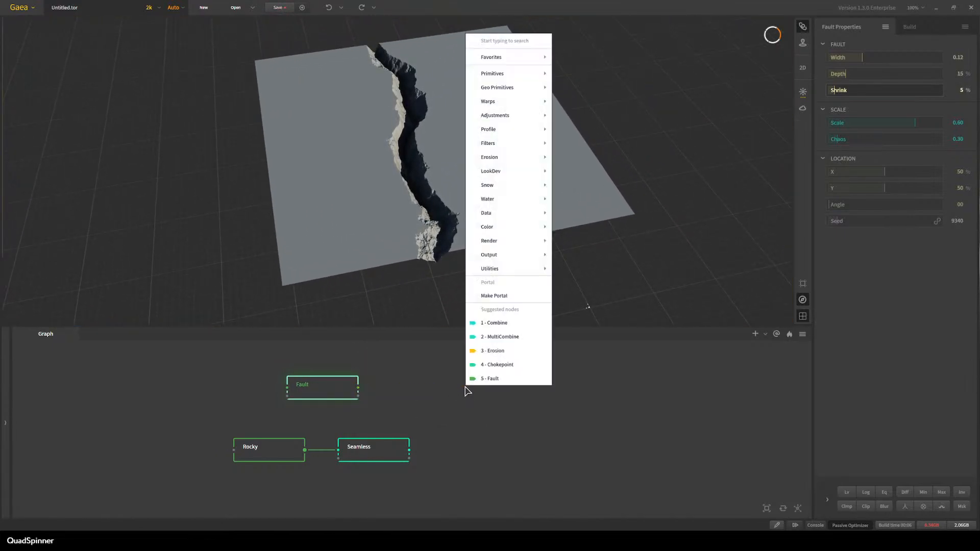
pyautogui.write('tra')
pyautogui.click(489, 417)
pyautogui.moveTo(503, 405); pyautogui.dragTo(455, 392)
# Try offsetting the fault with the Transform position at X 77% and Y 79%, and undo the offset.
pyautogui.click(907, 190)
pyautogui.click(907, 205)
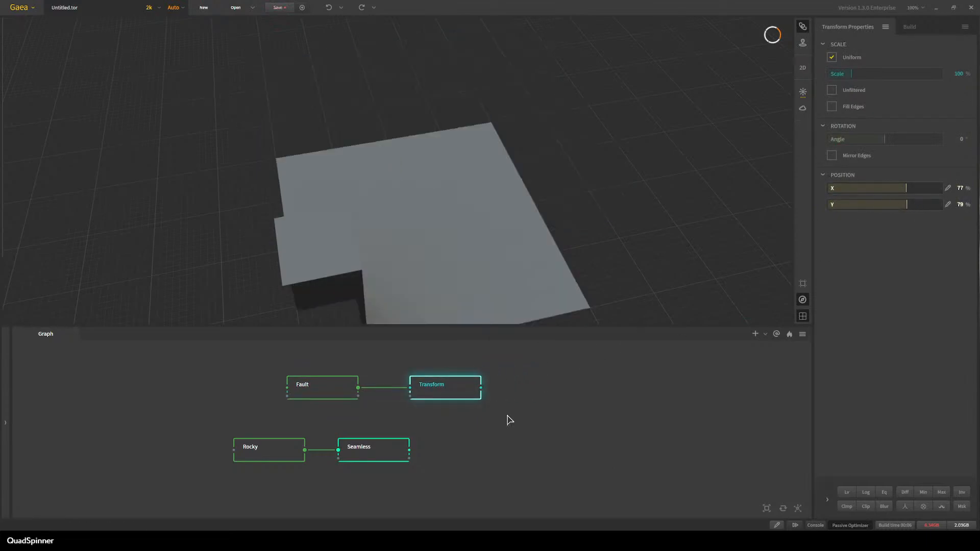
pyautogui.hotkey('ctrl', 'z')
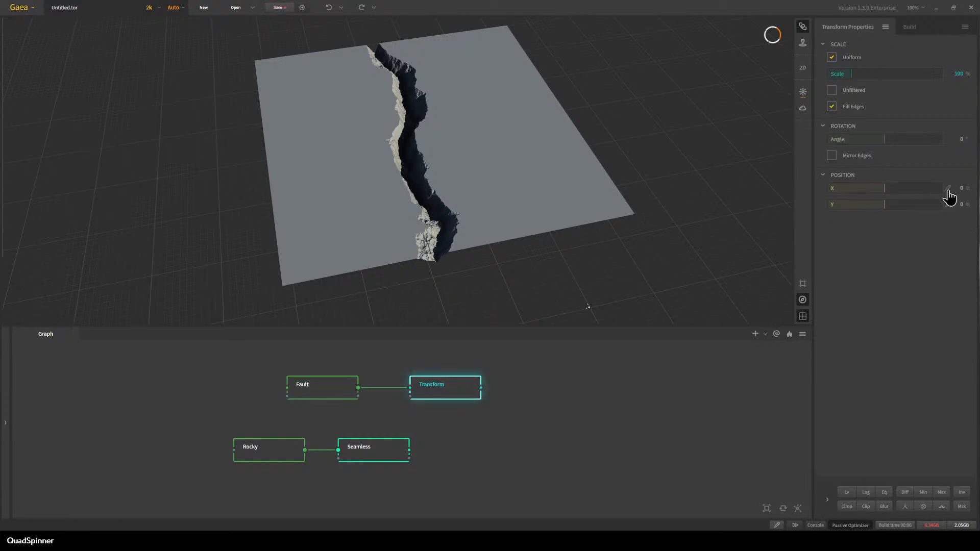
# With Fill Edges enabled, pick the Transform position on the terrain at about X -18% and Y -31%.
pyautogui.click(493, 81)
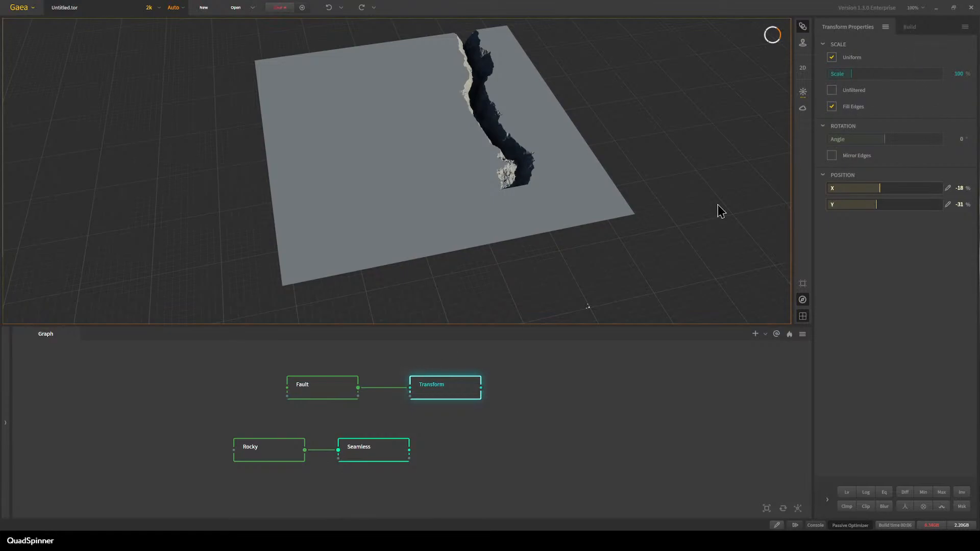
# Delete the Fault and Transform nodes and the Rocky and Seamless nodes, leaving the graph empty.
pyautogui.click(276, 376)
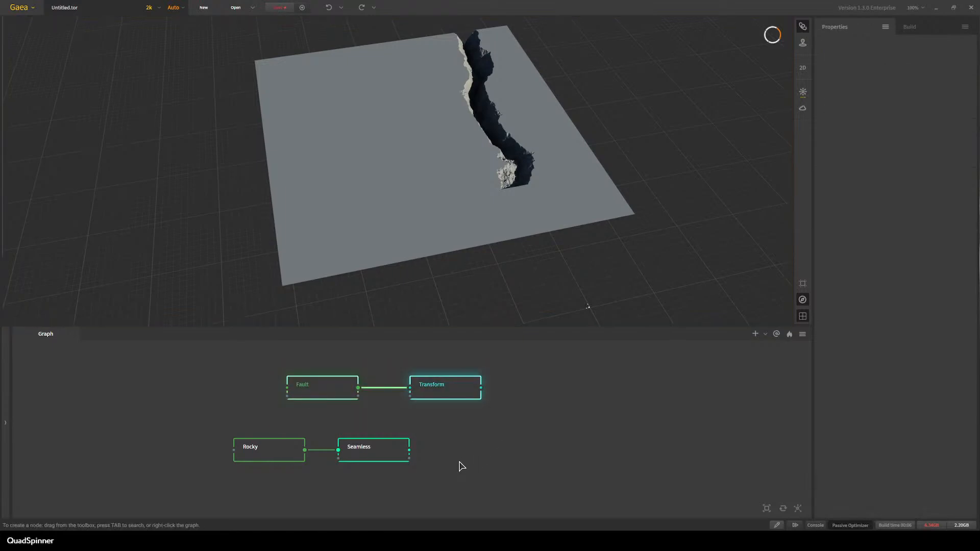
pyautogui.press('Delete')
pyautogui.moveTo(488, 485); pyautogui.dragTo(210, 407)
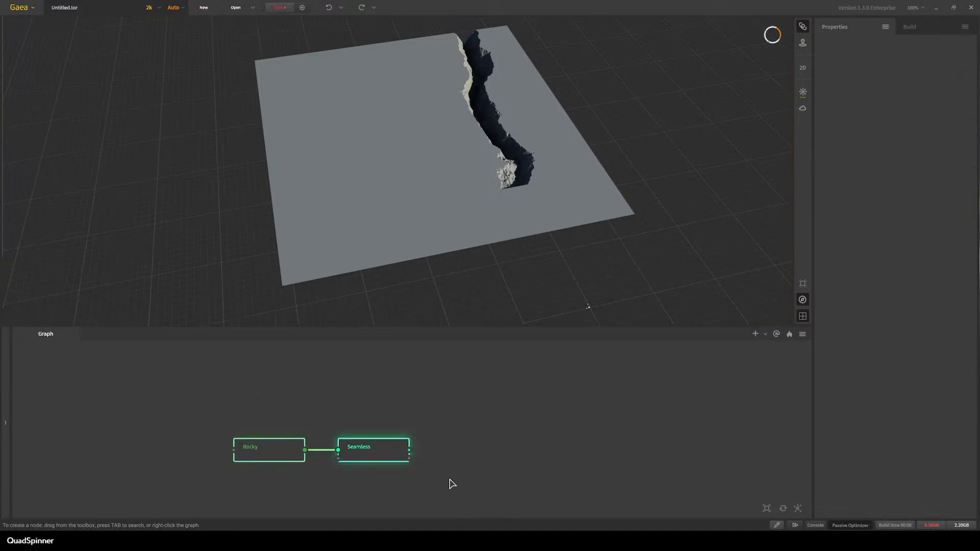
pyautogui.press('Delete')
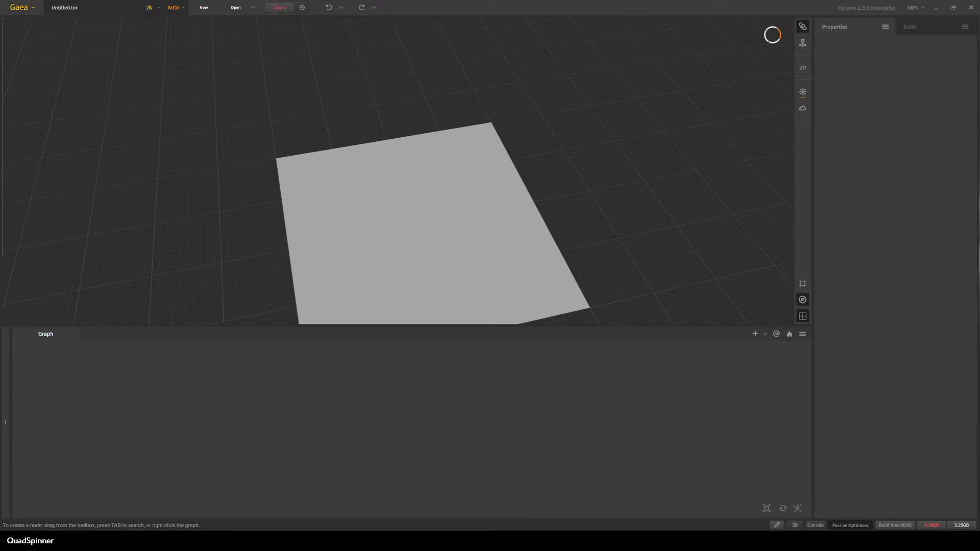
# Start adding a new node to the empty graph.
pyautogui.rightClick(244, 406)
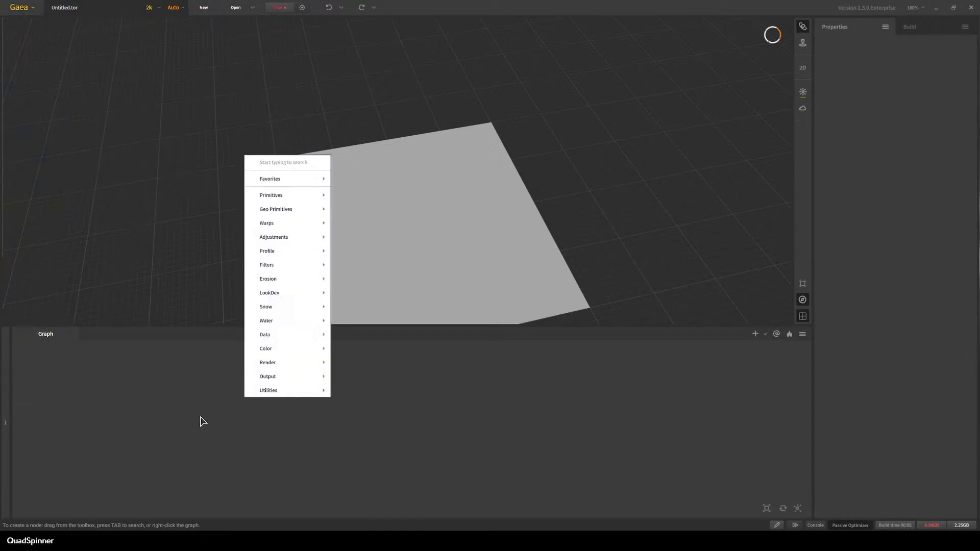
# Create a Mountain node and connect its output to a new Erosion node.
pyautogui.write('mountain')
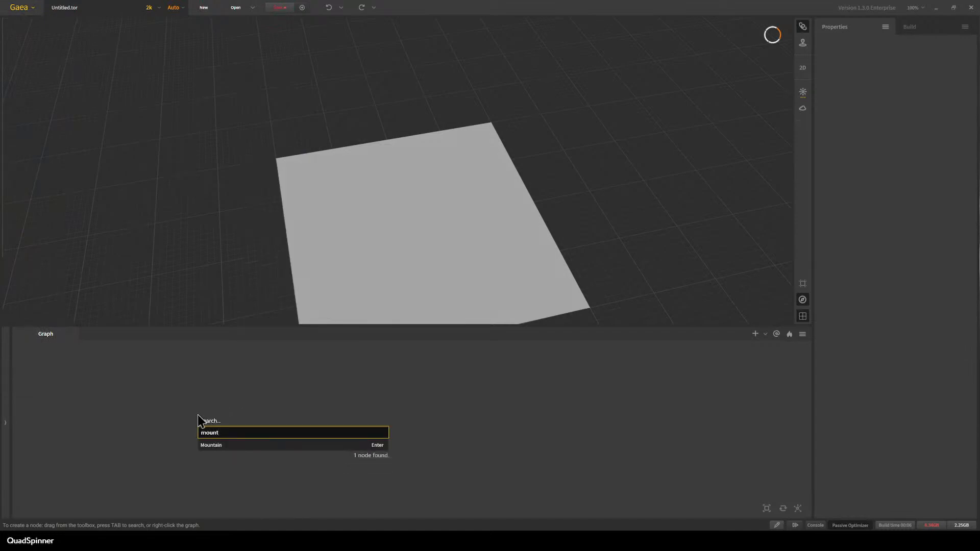
pyautogui.press('Return')
pyautogui.moveTo(234, 431); pyautogui.dragTo(240, 418)
pyautogui.moveTo(344, 410); pyautogui.dragTo(344, 410)
pyautogui.write('er')
pyautogui.click(364, 436)
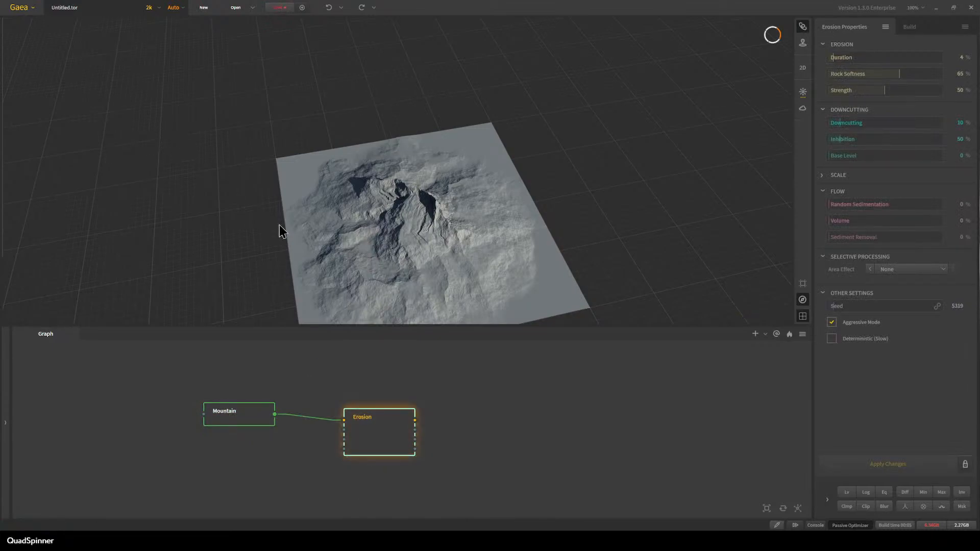
# Set the preview resolution to 1k and line up the Erosion node beside the Mountain node.
pyautogui.moveTo(372, 257); pyautogui.dragTo(388, 231)
pyautogui.click(149, 8)
pyautogui.click(153, 35)
pyautogui.scroll(5, 493, 280)
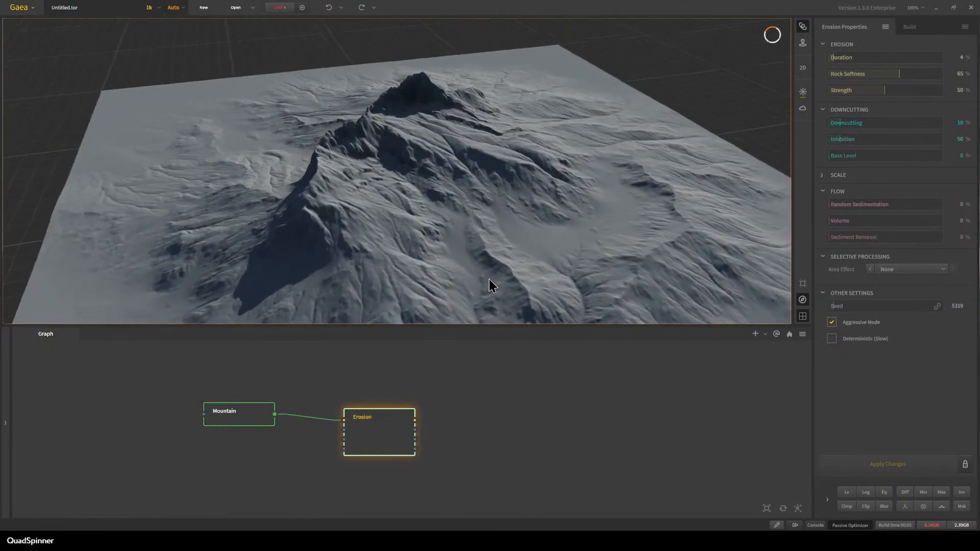
pyautogui.moveTo(390, 435); pyautogui.dragTo(353, 432)
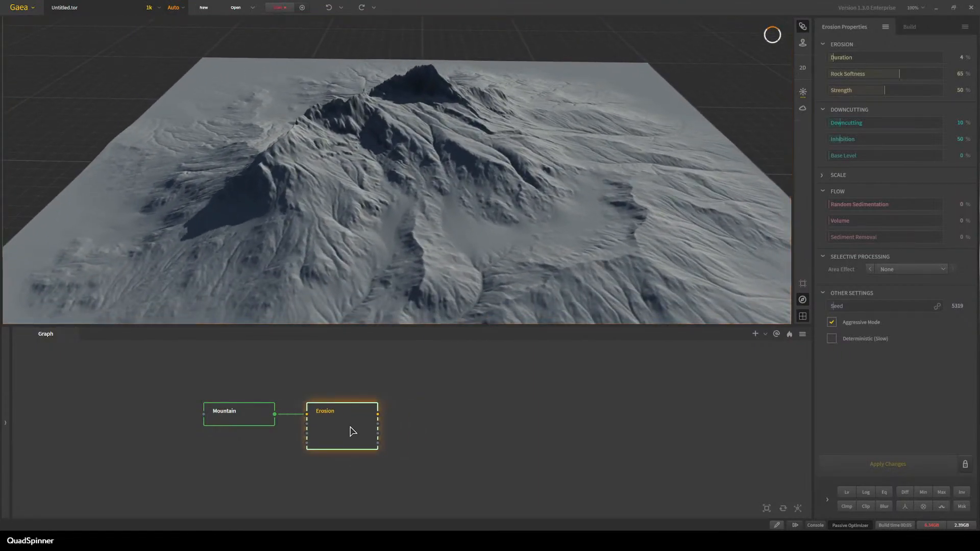
pyautogui.scroll(-5, 515, 253)
pyautogui.moveTo(515, 254); pyautogui.dragTo(397, 271)
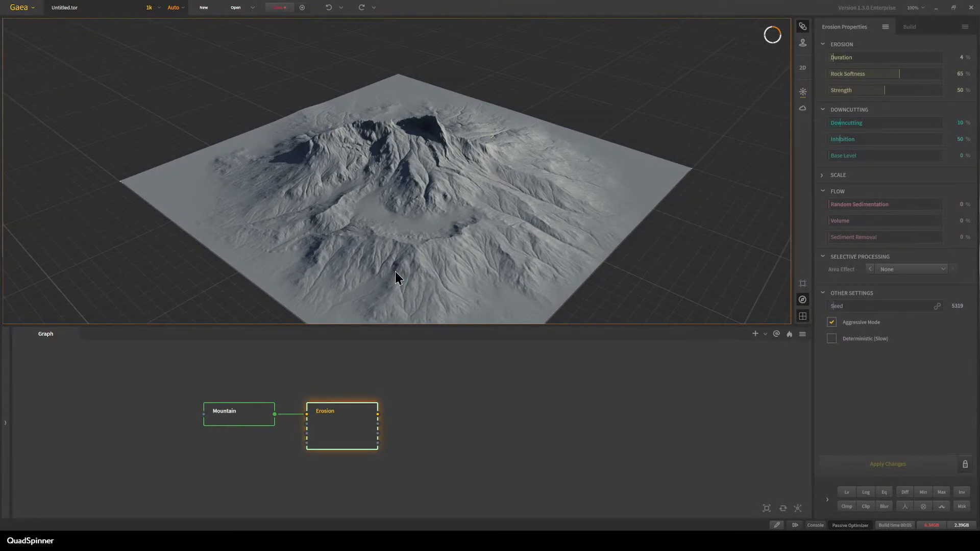
pyautogui.moveTo(328, 267); pyautogui.dragTo(406, 258)
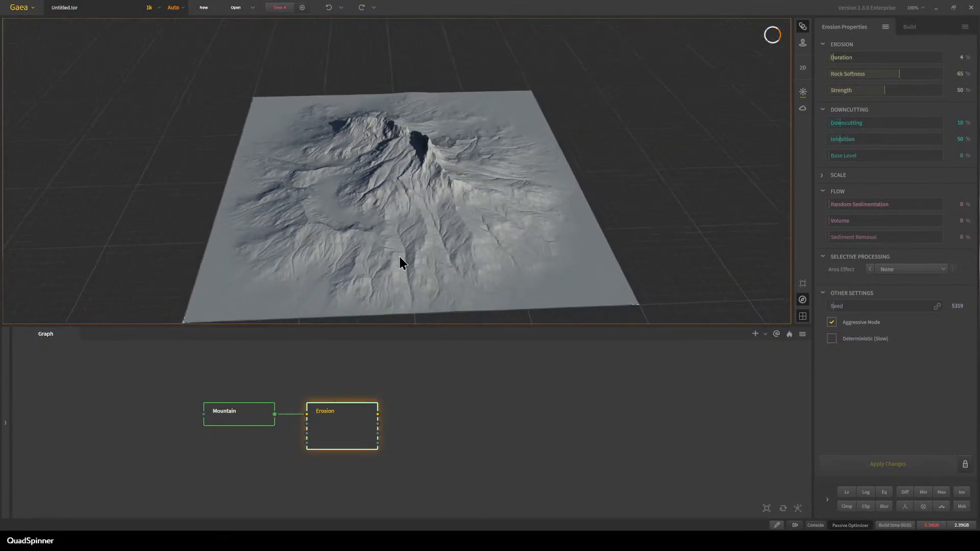
pyautogui.scroll(3, 399, 256)
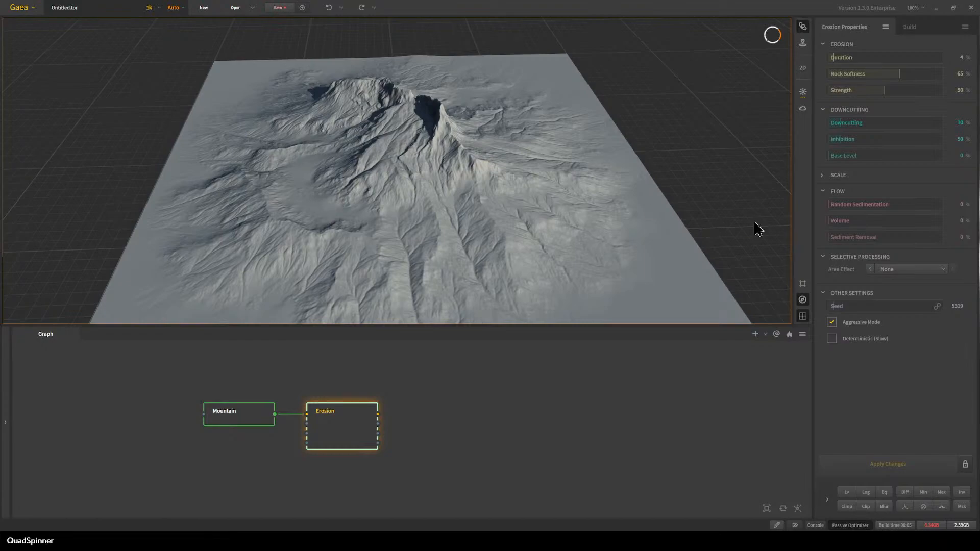
# Try the Erosion node's Sediment Removal at 11% and at 45%, applying each value to the terrain.
pyautogui.click(841, 237)
pyautogui.click(888, 464)
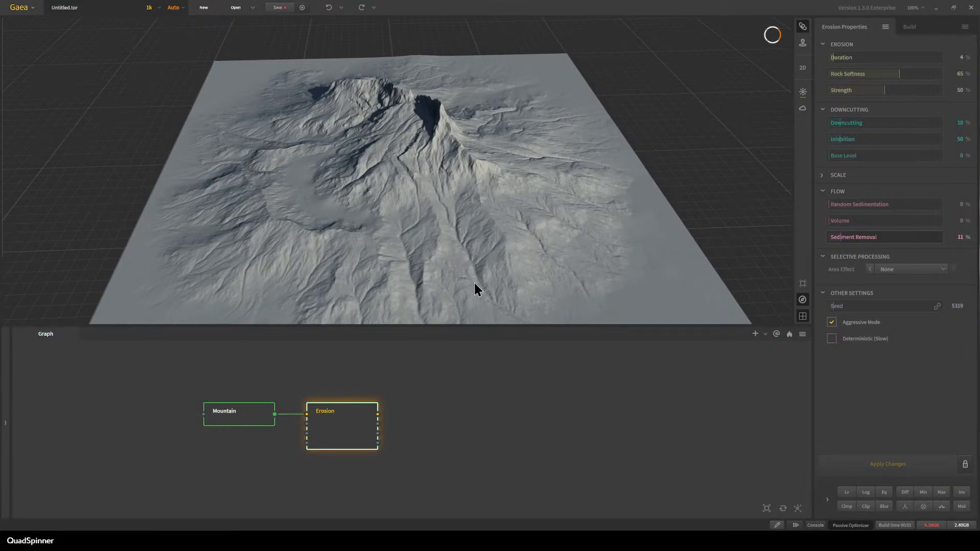
pyautogui.click(878, 237)
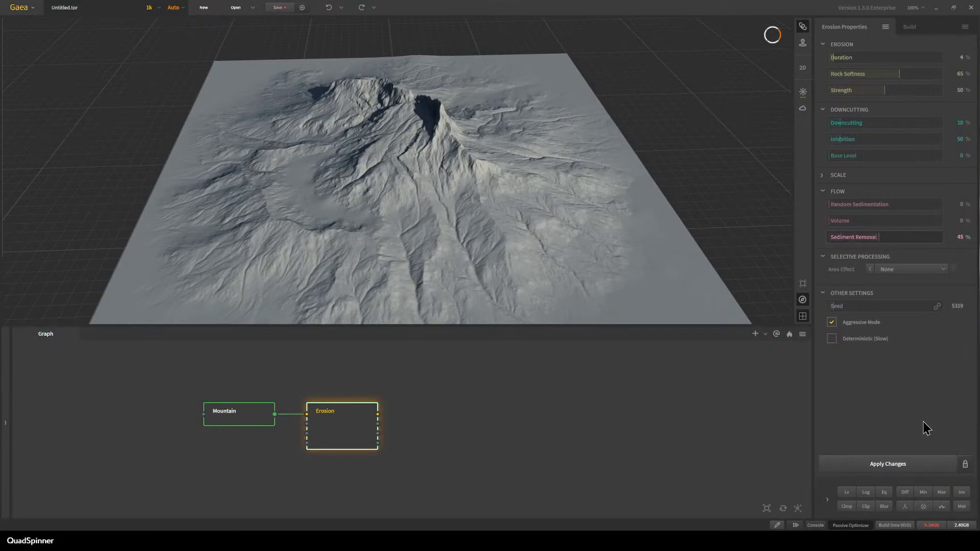
pyautogui.click(920, 468)
pyautogui.moveTo(403, 199); pyautogui.dragTo(380, 234)
# Set the Erosion node's Sediment Removal to 100%, apply it and inspect the terrain.
pyautogui.moveTo(897, 238); pyautogui.dragTo(976, 240)
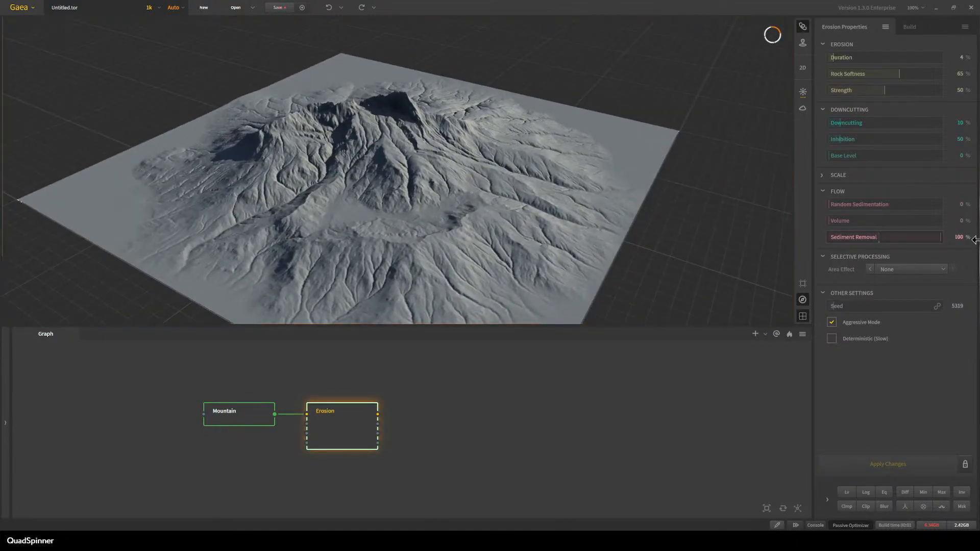
pyautogui.click(891, 462)
pyautogui.scroll(-2, 489, 207)
pyautogui.moveTo(489, 207)
pyautogui.mouseDown()
pyautogui.moveTo(445, 194)
pyautogui.moveTo(500, 209)
pyautogui.mouseUp()
pyautogui.scroll(2, 443, 193)
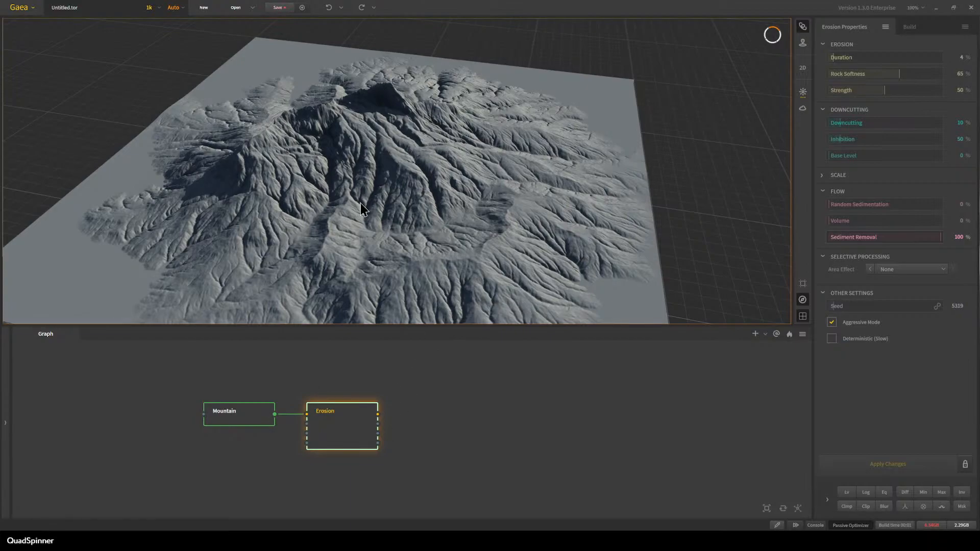
# Add a FractalTerraces node after the Erosion node, align it in the chain and inspect the terraced terrain.
pyautogui.write('fra')
pyautogui.click(483, 443)
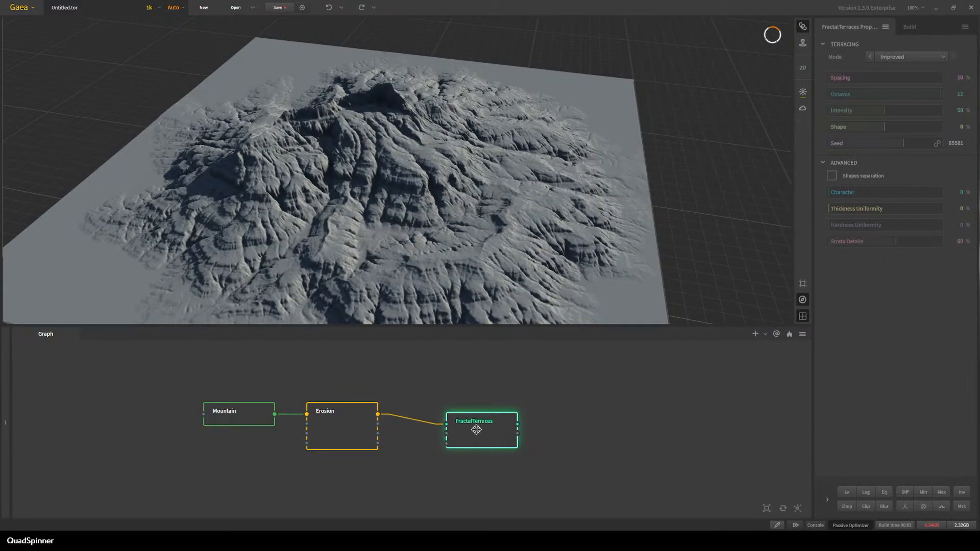
pyautogui.scroll(5, 416, 215)
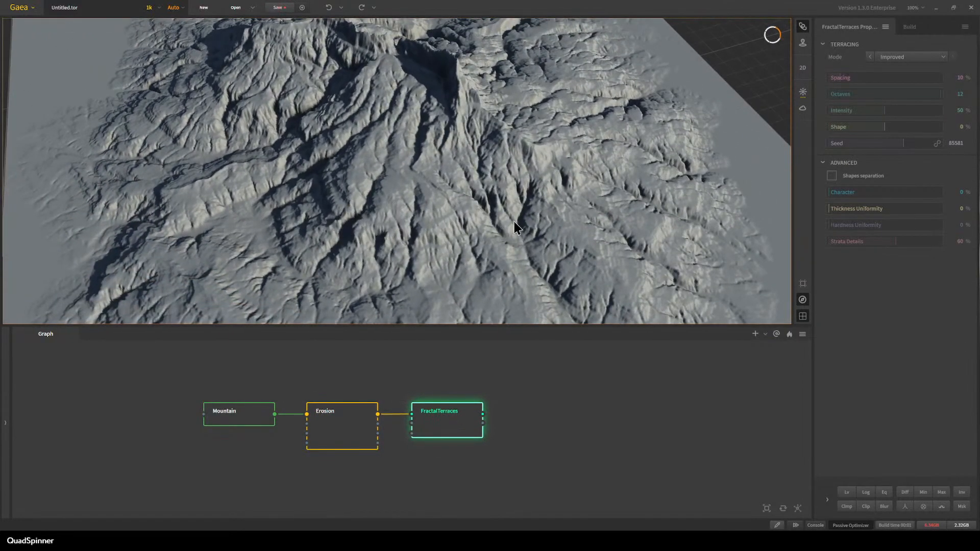
pyautogui.moveTo(409, 174); pyautogui.dragTo(397, 220)
pyautogui.scroll(-3, 393, 225)
pyautogui.moveTo(451, 431); pyautogui.dragTo(449, 430)
pyautogui.click(449, 415)
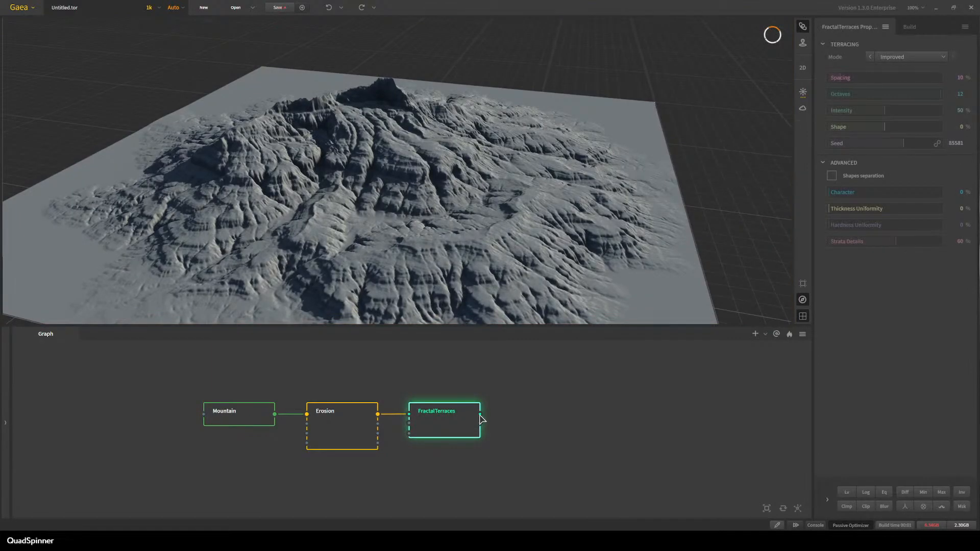
# Add a Wizard erosion node after FractalTerraces and align it with the chain.
pyautogui.rightClick(542, 417)
pyautogui.write('wi')
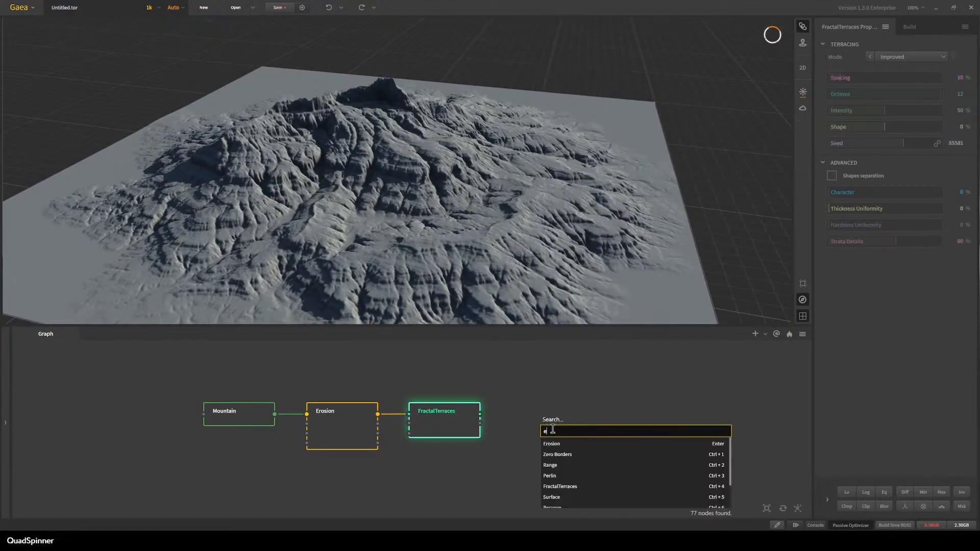
pyautogui.write('z')
pyautogui.press('Return')
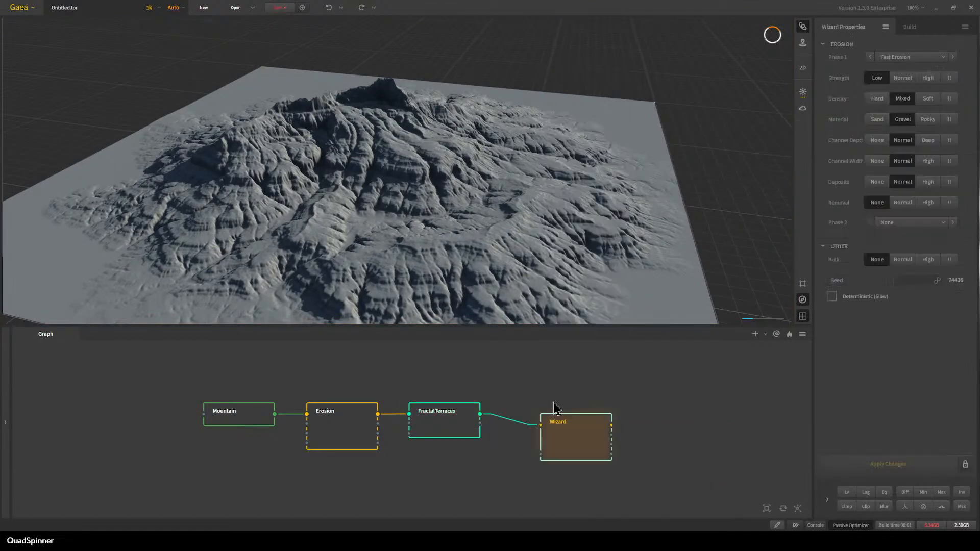
pyautogui.moveTo(570, 452); pyautogui.dragTo(557, 441)
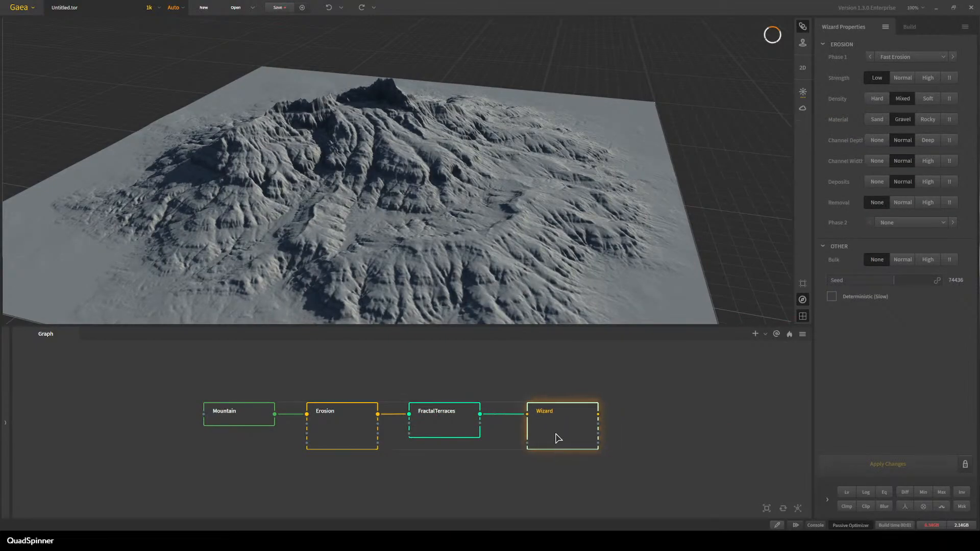
# Set the Wizard node's Phase 2 to Mild Erosion, apply it and inspect the terrain.
pyautogui.click(953, 223)
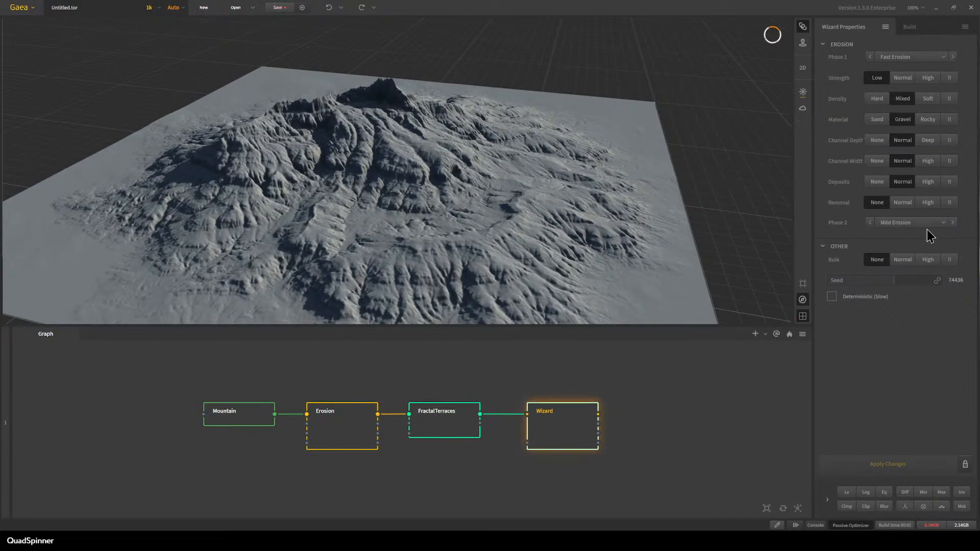
pyautogui.click(913, 463)
pyautogui.moveTo(559, 284)
pyautogui.mouseDown()
pyautogui.moveTo(529, 279)
pyautogui.moveTo(568, 283)
pyautogui.moveTo(562, 268)
pyautogui.moveTo(559, 276)
pyautogui.mouseUp()
pyautogui.scroll(3, 562, 268)
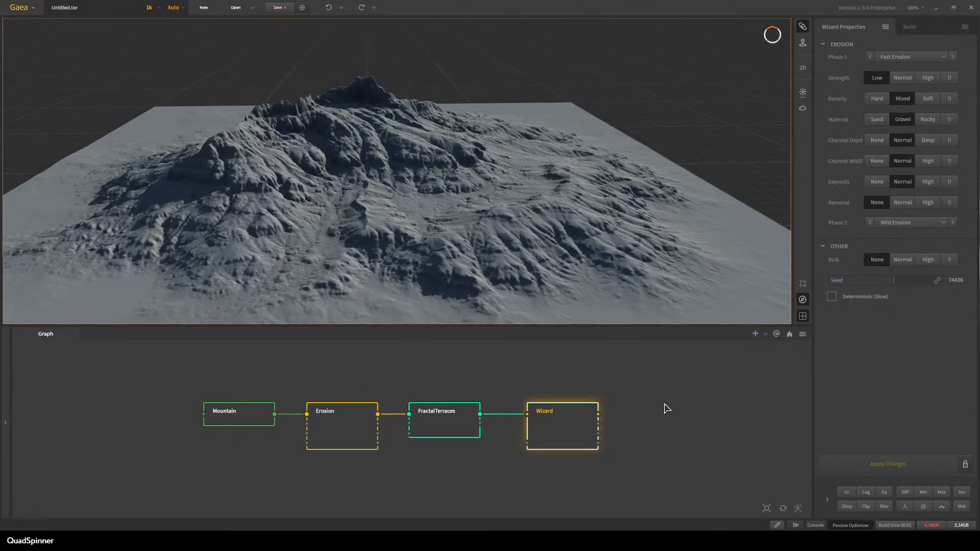
# Delete the FractalTerraces and Wizard nodes from the graph.
pyautogui.click(372, 488)
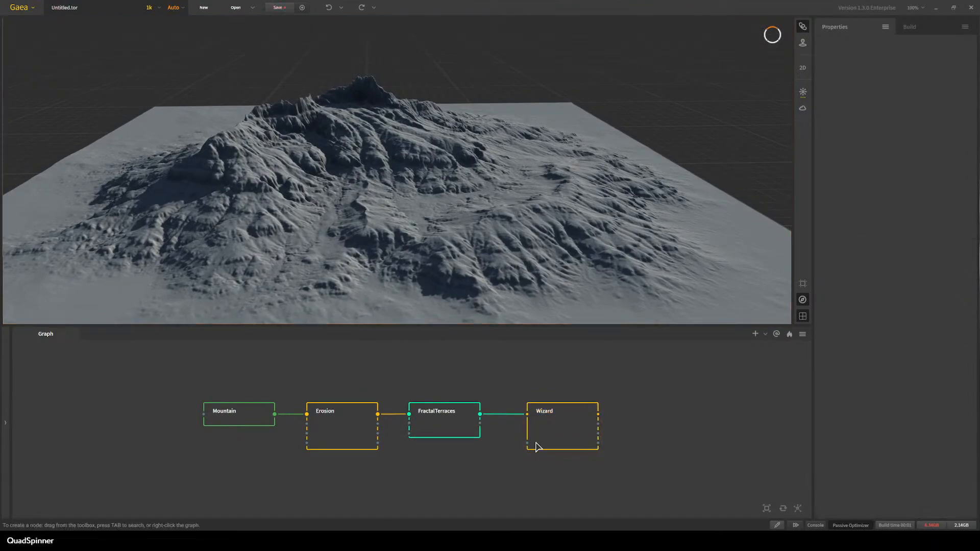
pyautogui.moveTo(407, 350); pyautogui.dragTo(637, 483)
pyautogui.press('Delete')
# Preview the Erosion node and move it farther from the Mountain node to free space between them.
pyautogui.click(355, 448)
pyautogui.moveTo(402, 265); pyautogui.dragTo(395, 241)
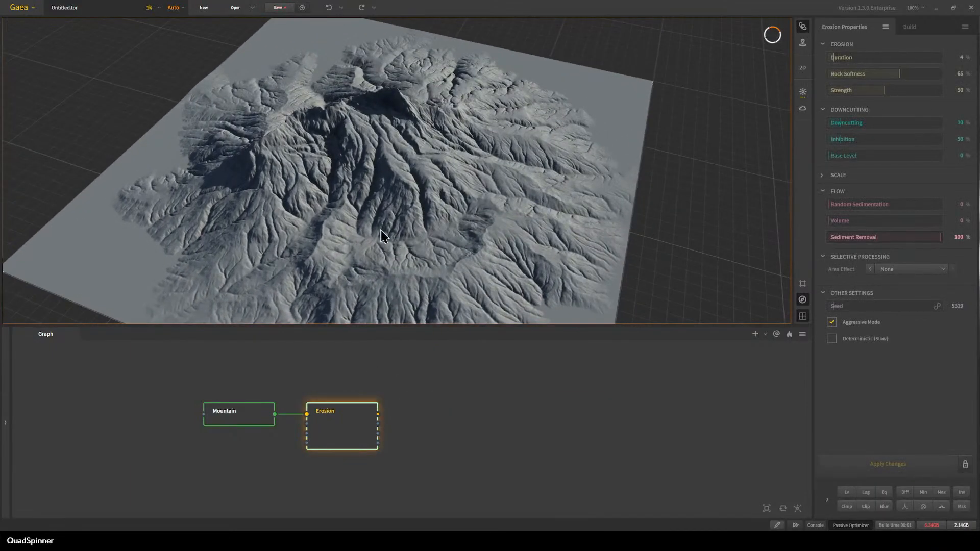
pyautogui.moveTo(356, 441); pyautogui.dragTo(466, 435)
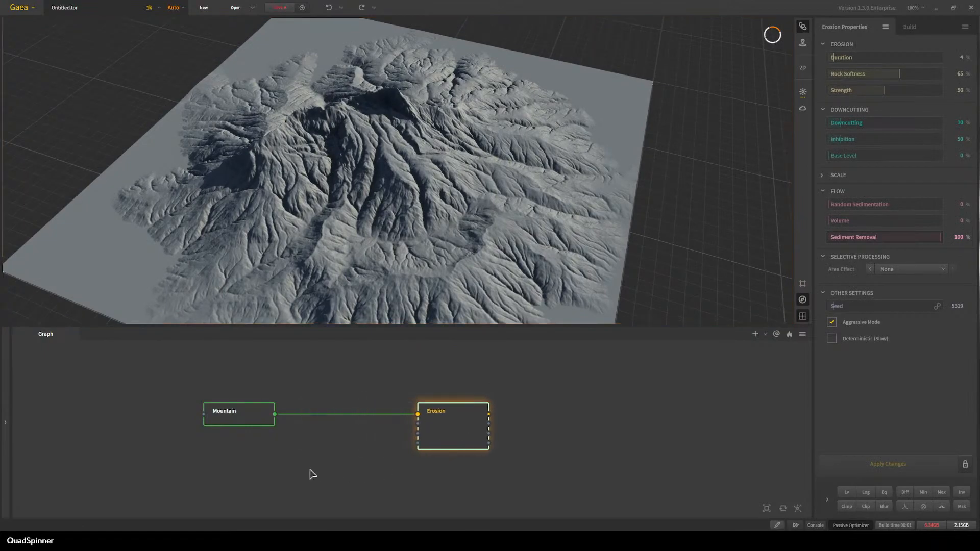
pyautogui.rightClick(270, 452)
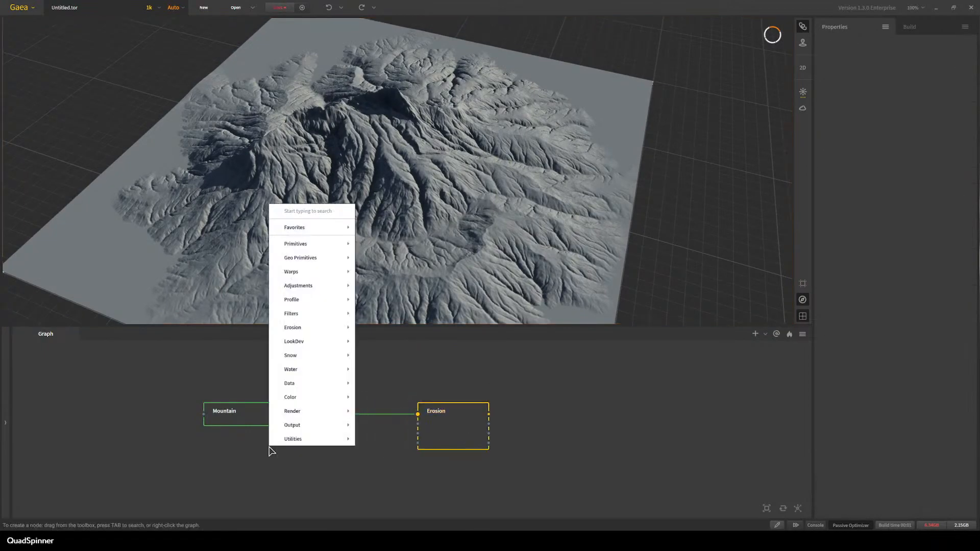
pyautogui.click(254, 437)
pyautogui.click(249, 418)
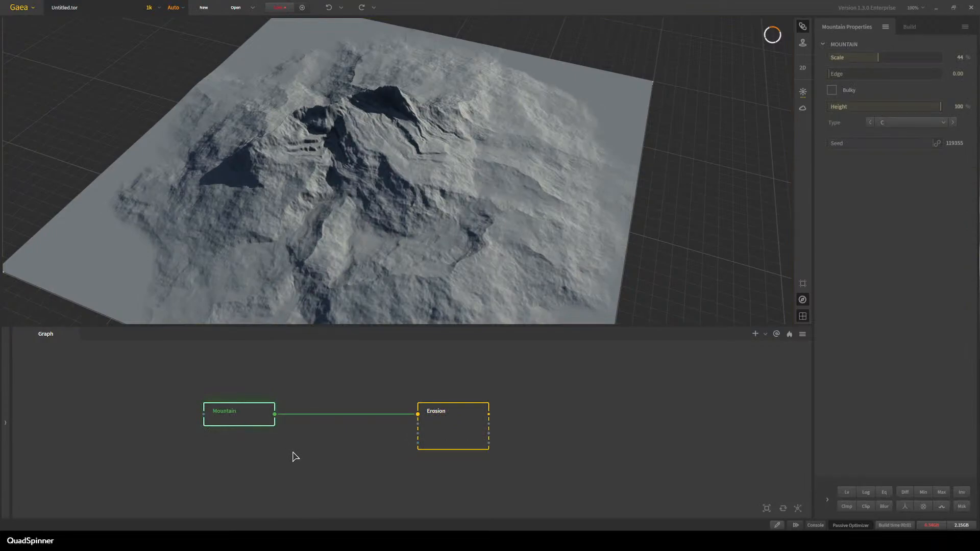
# Add a Mask node and place it below the Mountain–Erosion connection.
pyautogui.rightClick(294, 456)
pyautogui.press('Tab')
pyautogui.write('mask')
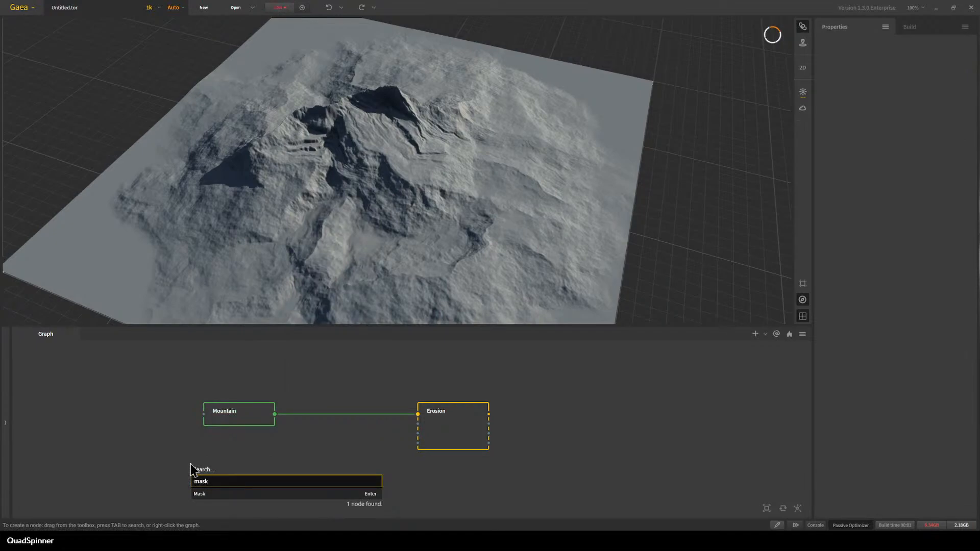
pyautogui.press('Return')
pyautogui.moveTo(253, 472); pyautogui.dragTo(350, 462)
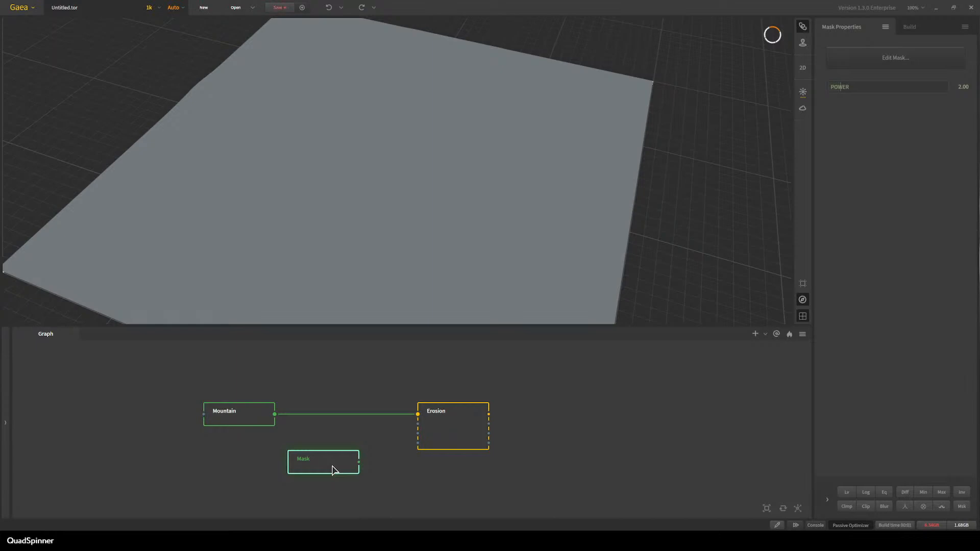
# Set the Mask node to show as terrain in the viewport.
pyautogui.rightClick(332, 470)
pyautogui.moveTo(394, 254)
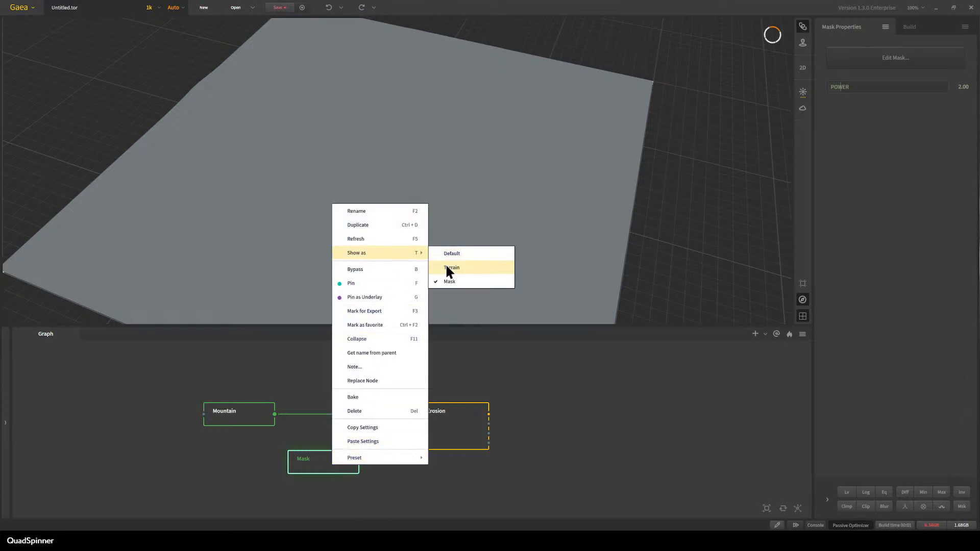
pyautogui.click(447, 268)
# Open the mask for editing and set the brush to size 111 and strength 12.
pyautogui.click(882, 59)
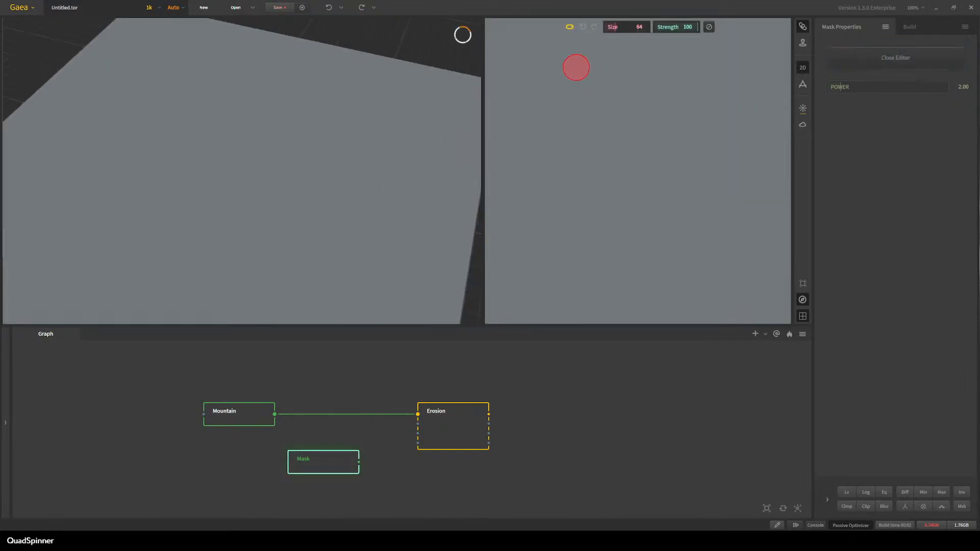
pyautogui.click(660, 27)
pyautogui.click(623, 27)
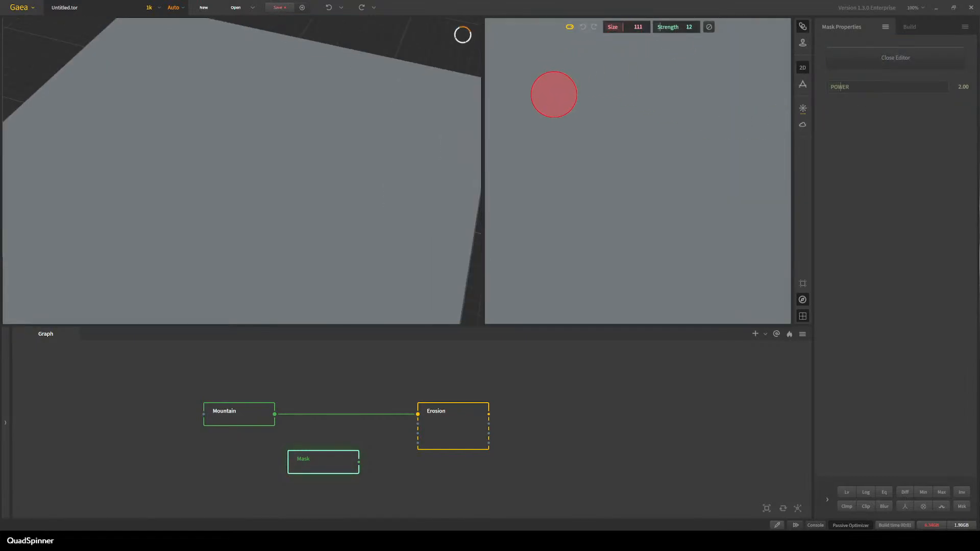
# Paint an arched stroke across the upper part of the mask and several curved strokes below it, and close the mask editor.
pyautogui.moveTo(553, 94); pyautogui.dragTo(730, 135)
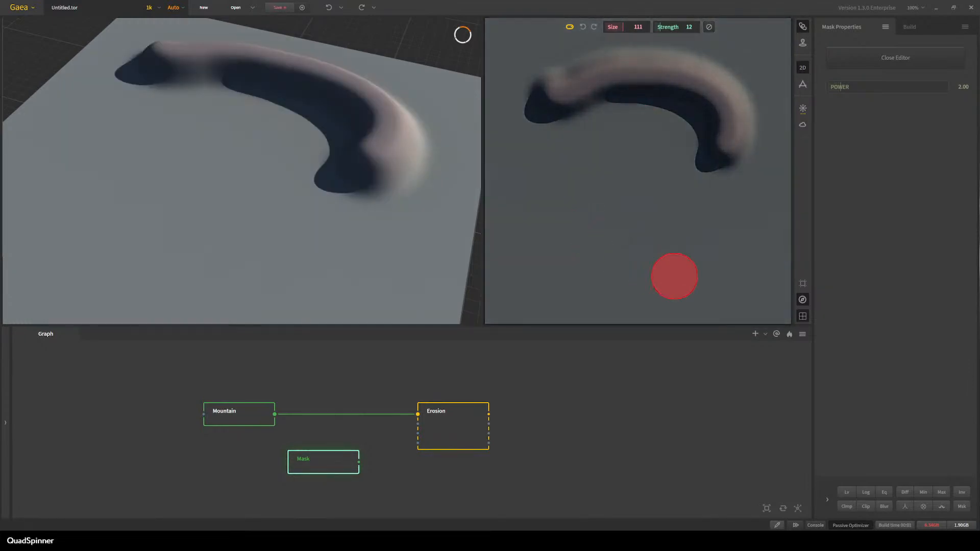
pyautogui.moveTo(666, 177); pyautogui.dragTo(734, 282)
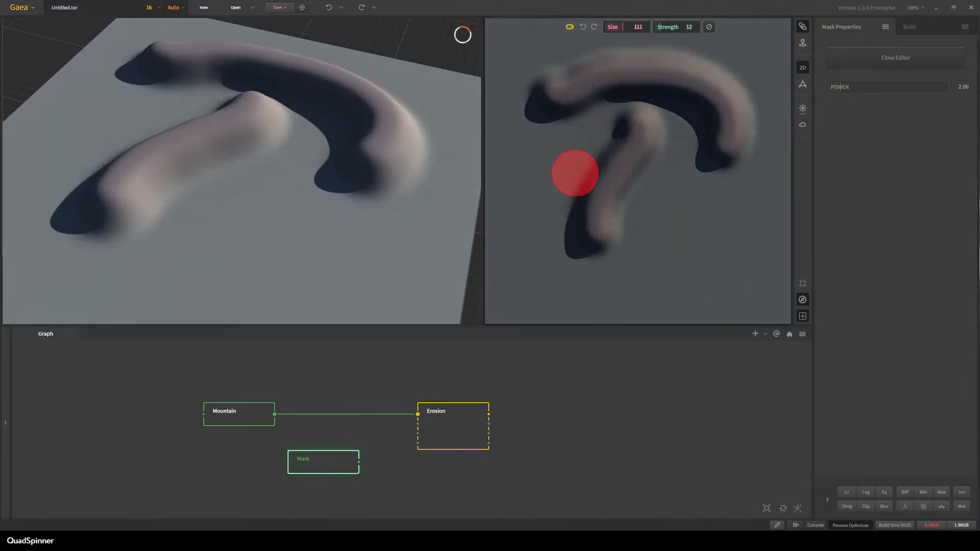
pyautogui.moveTo(559, 179); pyautogui.dragTo(674, 256)
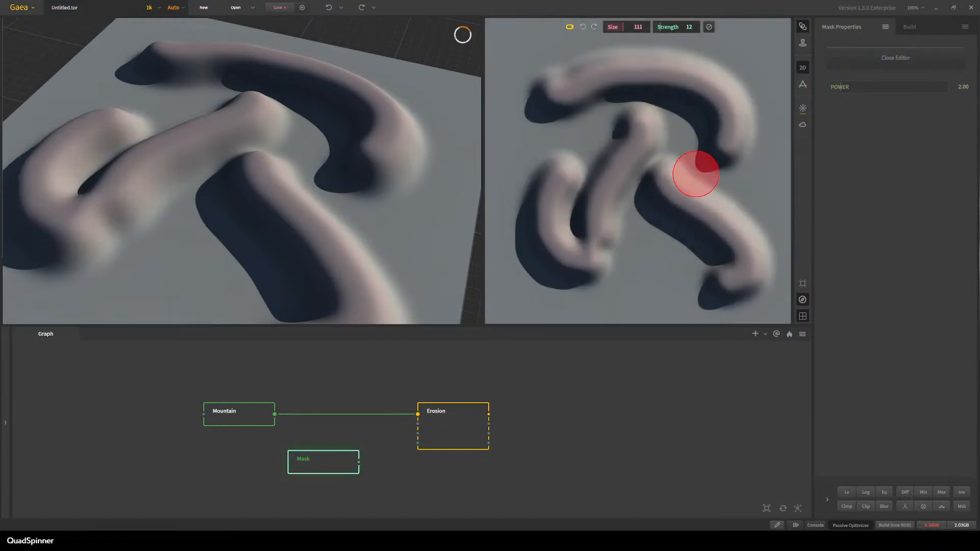
pyautogui.click(847, 64)
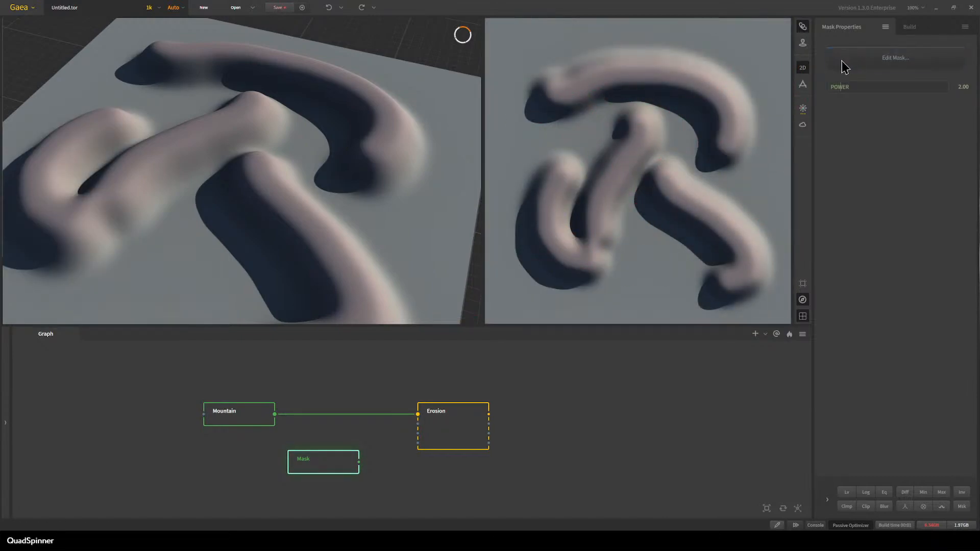
# Pin the Mountain node as the viewport underlay and select the Mask node.
pyautogui.click(225, 416)
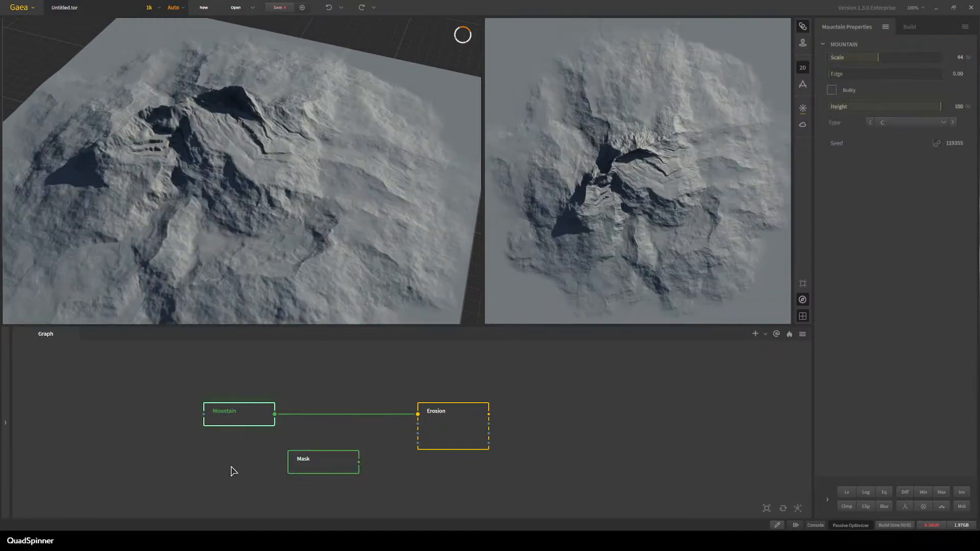
pyautogui.rightClick(251, 420)
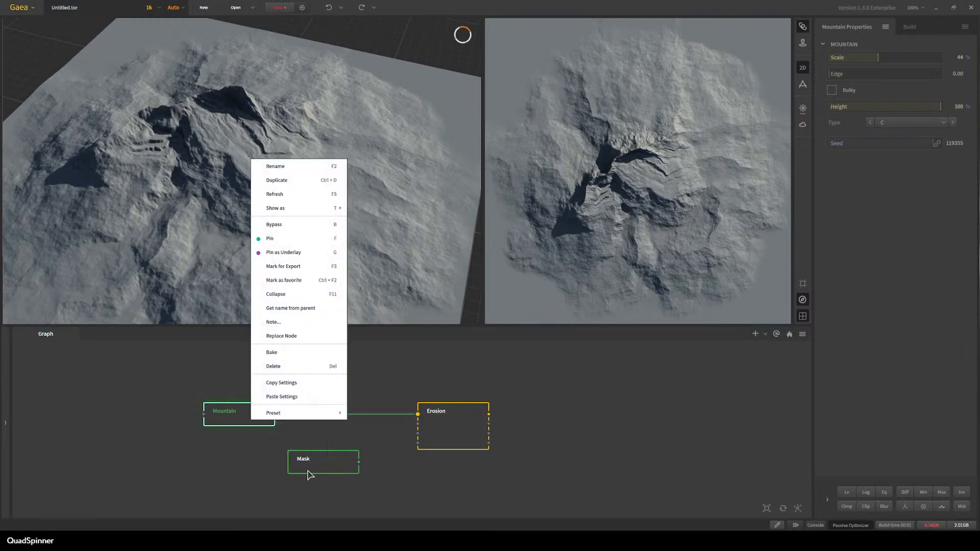
pyautogui.click(297, 255)
pyautogui.click(328, 466)
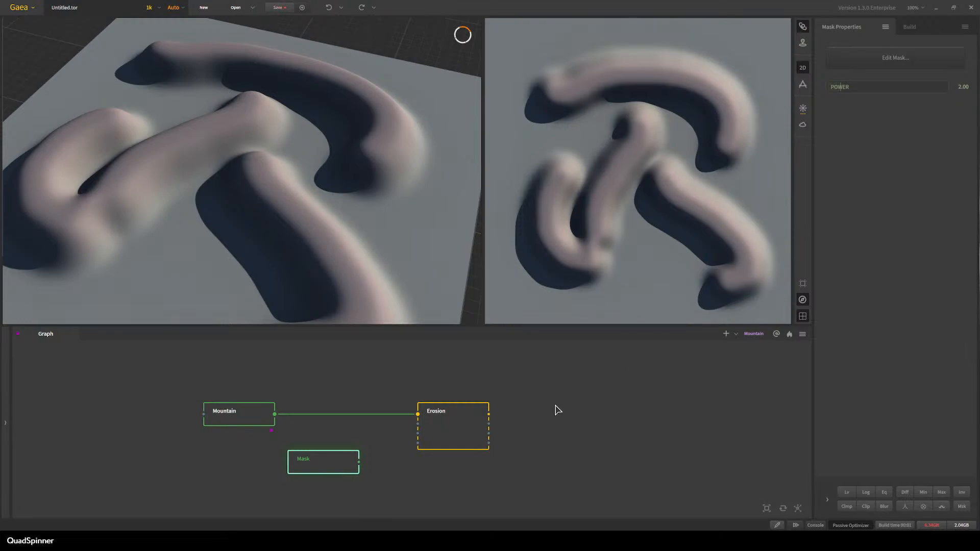
# Clear the old mask, paint a stroke from the peak down the front slope with a branch toward the lower left, and close the mask editor.
pyautogui.click(862, 62)
pyautogui.click(712, 31)
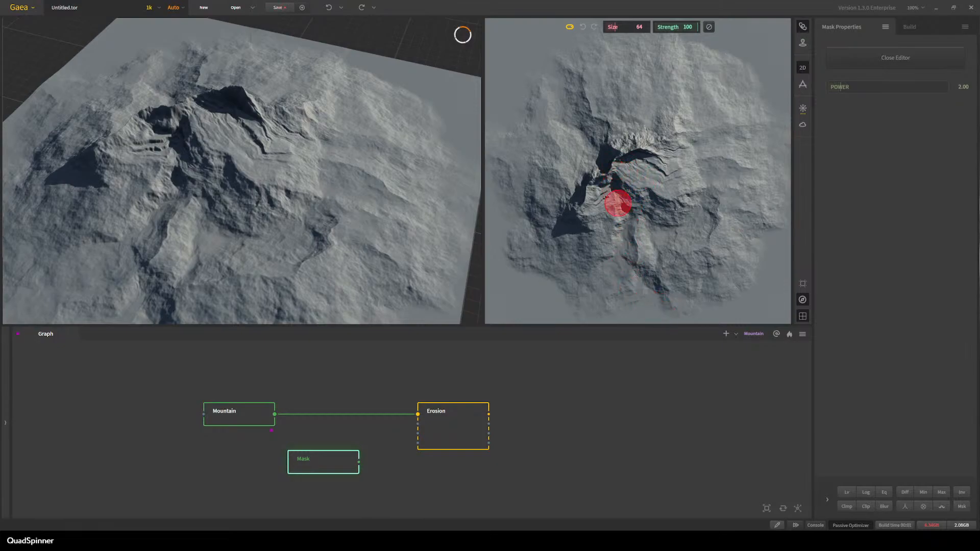
pyautogui.moveTo(612, 187)
pyautogui.mouseDown()
pyautogui.moveTo(626, 210)
pyautogui.moveTo(622, 262)
pyautogui.moveTo(655, 300)
pyautogui.mouseUp()
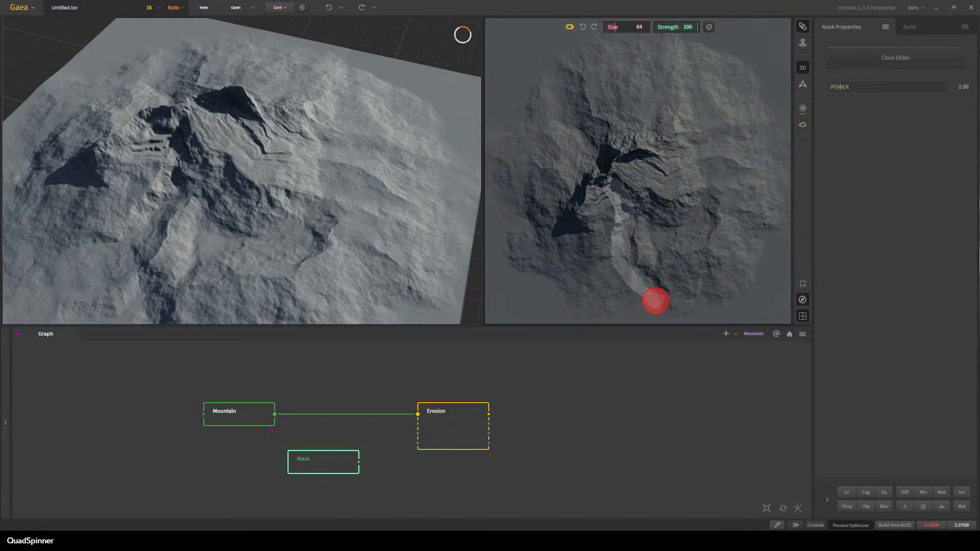
pyautogui.moveTo(621, 232); pyautogui.dragTo(580, 294)
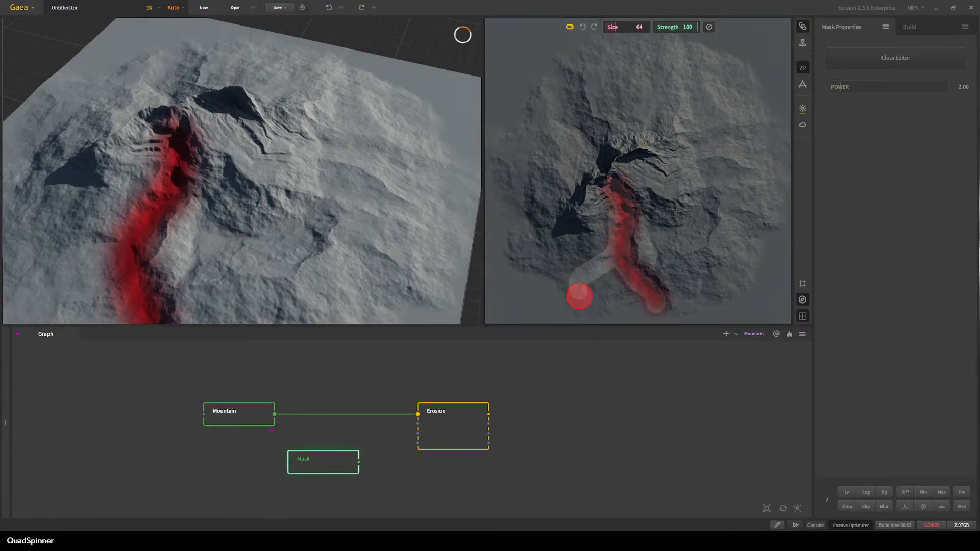
pyautogui.click(865, 61)
# Connect the Mask output to the Erosion node's mask input and inspect the eroded terrain in 3D without the 2D view.
pyautogui.moveTo(359, 462); pyautogui.dragTo(419, 435)
pyautogui.click(459, 440)
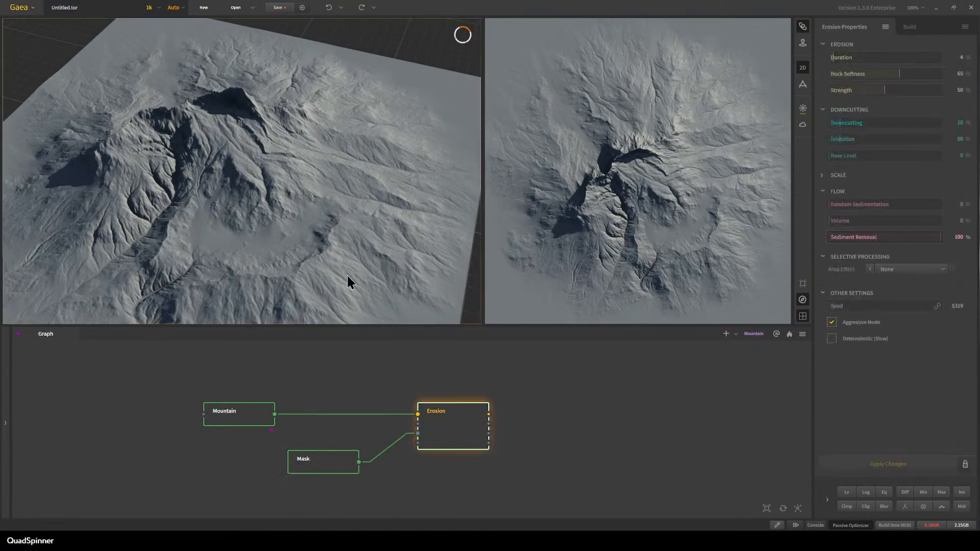
pyautogui.click(802, 67)
pyautogui.moveTo(415, 292); pyautogui.dragTo(439, 286)
pyautogui.moveTo(328, 223); pyautogui.dragTo(284, 244)
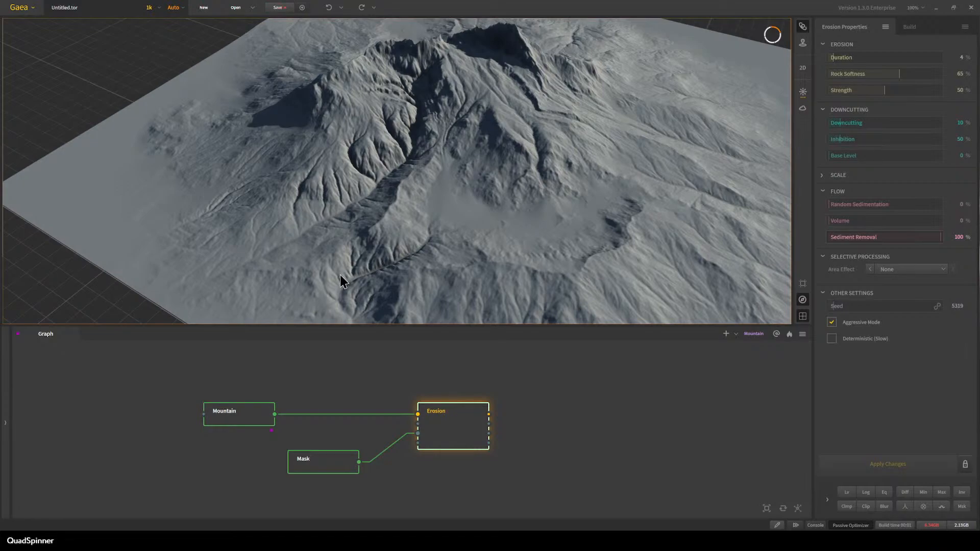
pyautogui.scroll(-4, 384, 204)
pyautogui.moveTo(384, 204); pyautogui.dragTo(413, 204)
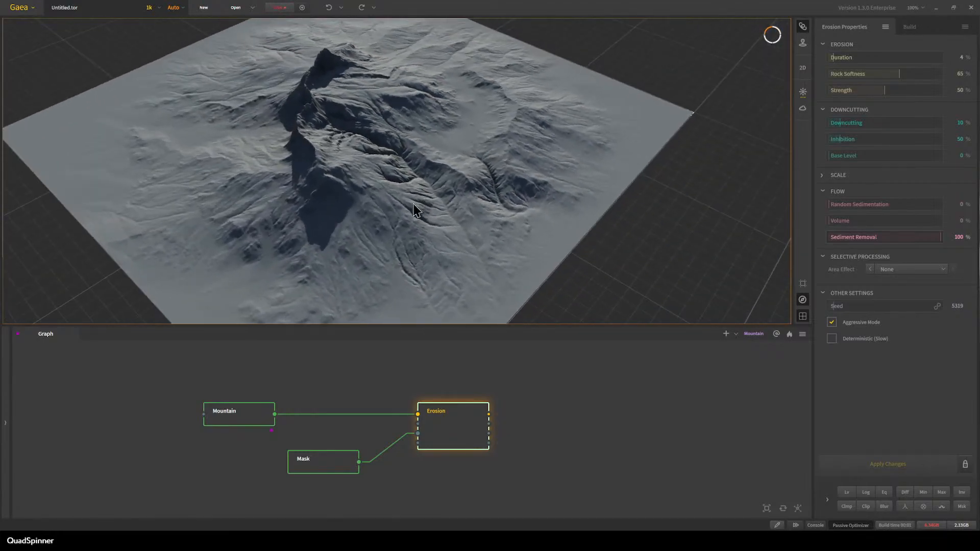
# Set the Erosion node's Sediment Removal to 54%, apply the change and examine the carved channels.
pyautogui.click(889, 238)
pyautogui.click(887, 464)
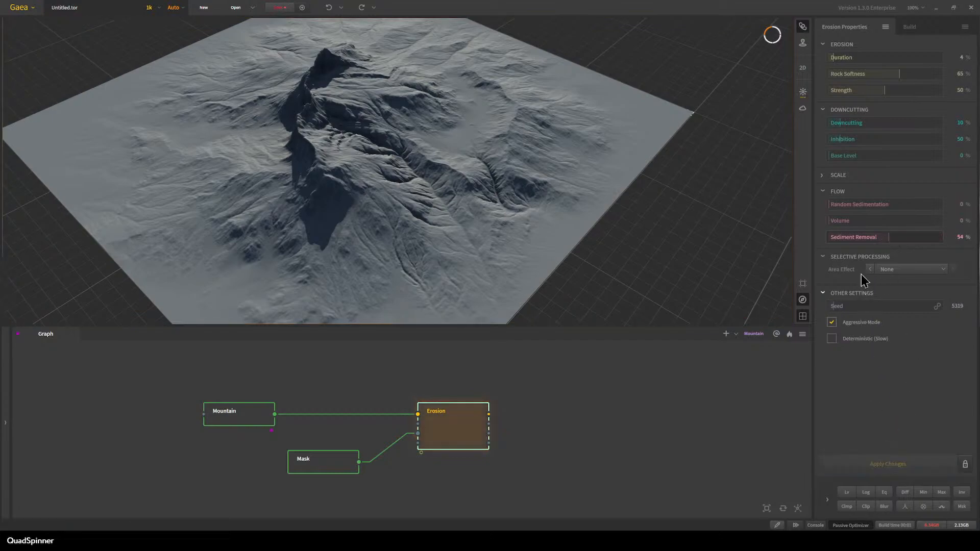
pyautogui.scroll(4, 470, 262)
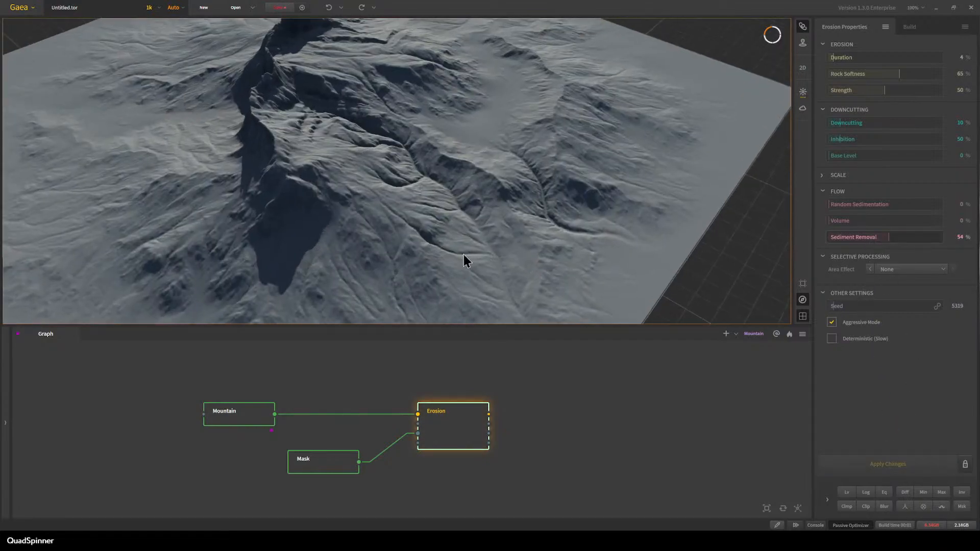
pyautogui.moveTo(471, 262); pyautogui.dragTo(375, 76)
pyautogui.scroll(-5, 363, 215)
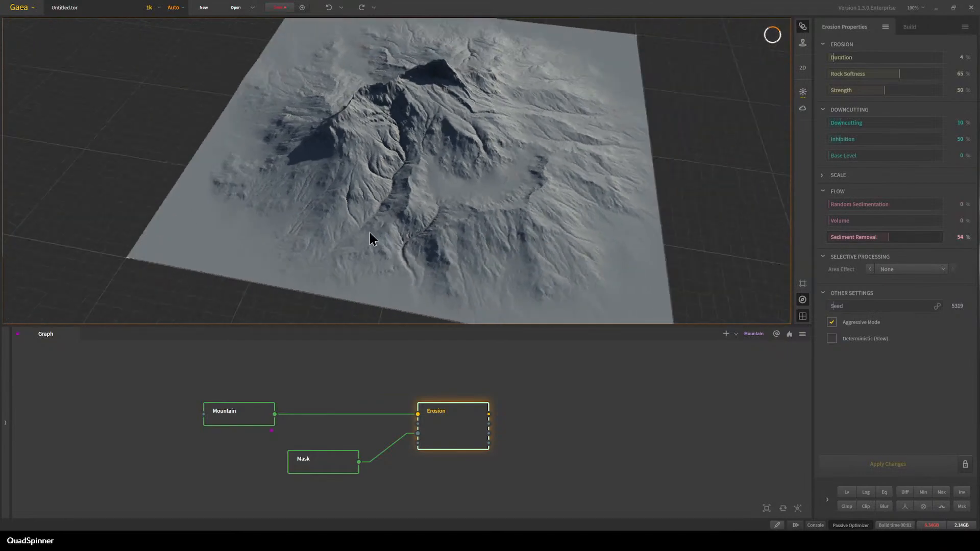
pyautogui.moveTo(370, 239); pyautogui.dragTo(380, 239)
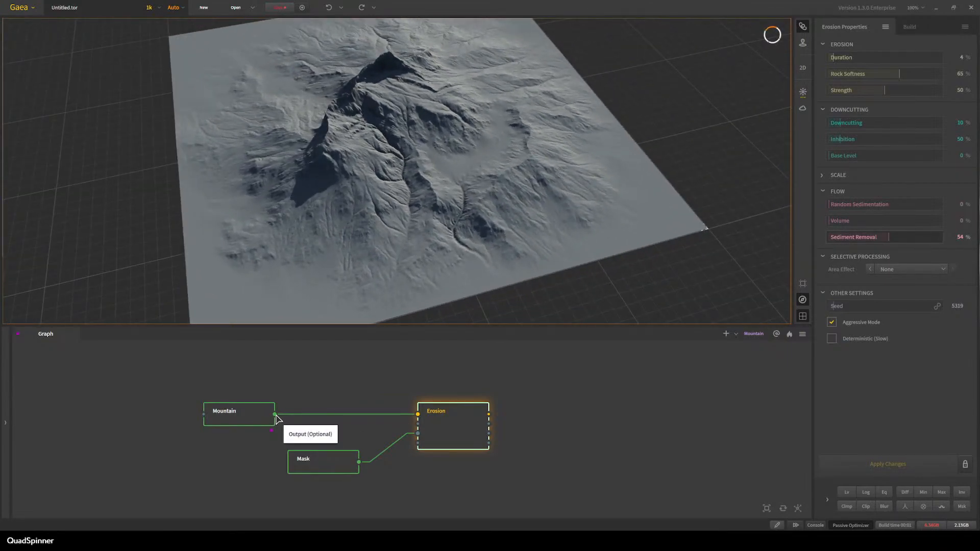
# Add a Thermal node connected to the Erosion node's output.
pyautogui.moveTo(276, 415); pyautogui.dragTo(396, 373)
pyautogui.click(339, 389)
pyautogui.moveTo(489, 414); pyautogui.dragTo(589, 414)
pyautogui.write('text')
pyautogui.click(614, 443)
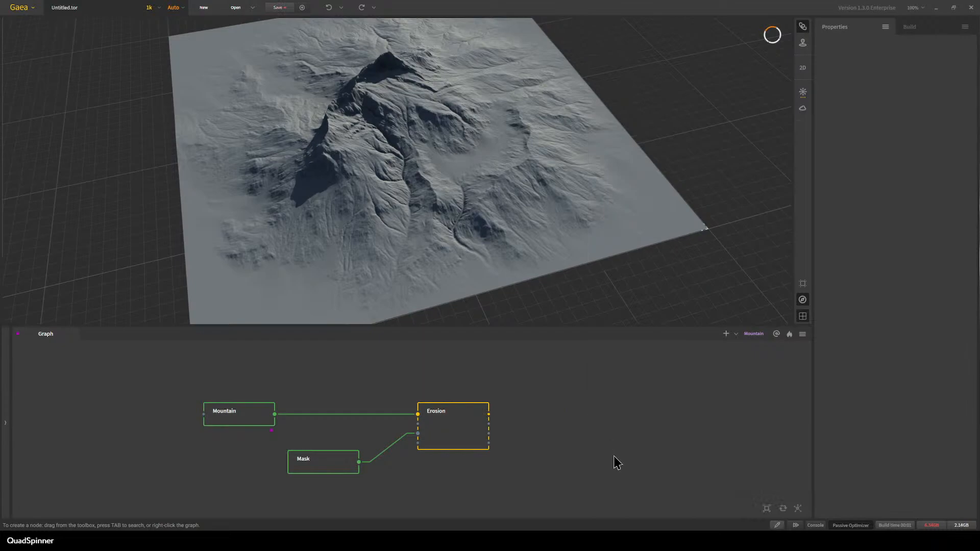
# Set the Thermal node's Strength to 100%, apply the change and inspect the peak up close.
pyautogui.scroll(3, 431, 241)
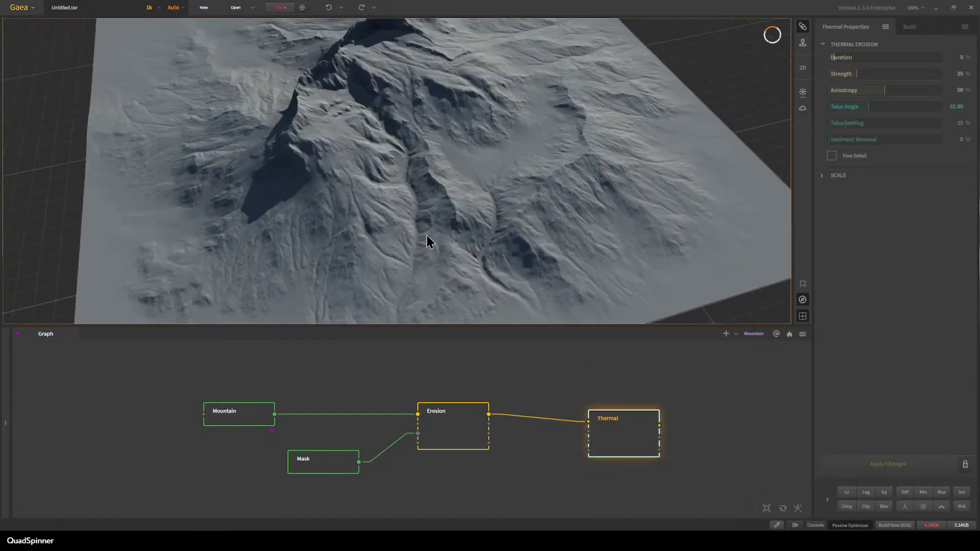
pyautogui.moveTo(427, 236); pyautogui.dragTo(679, 185)
pyautogui.click(939, 74)
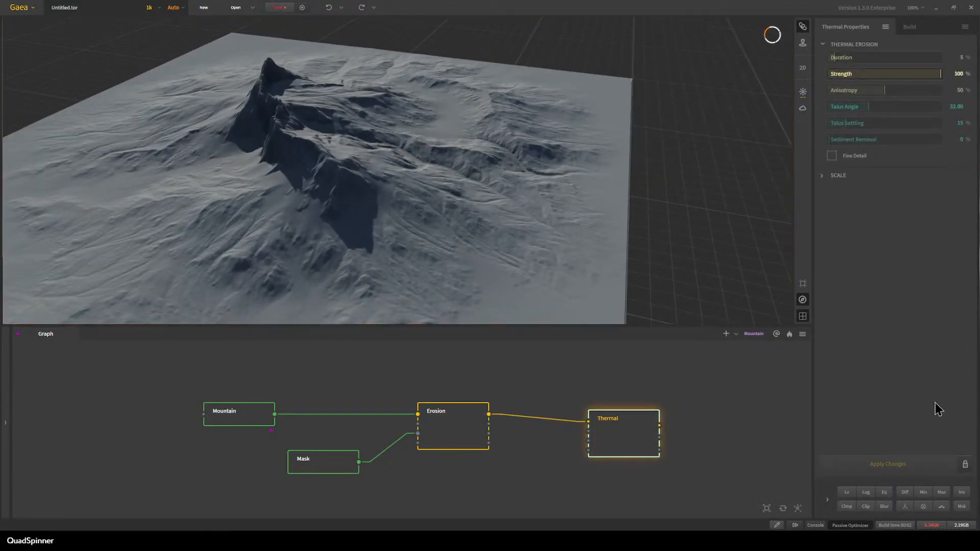
pyautogui.click(914, 464)
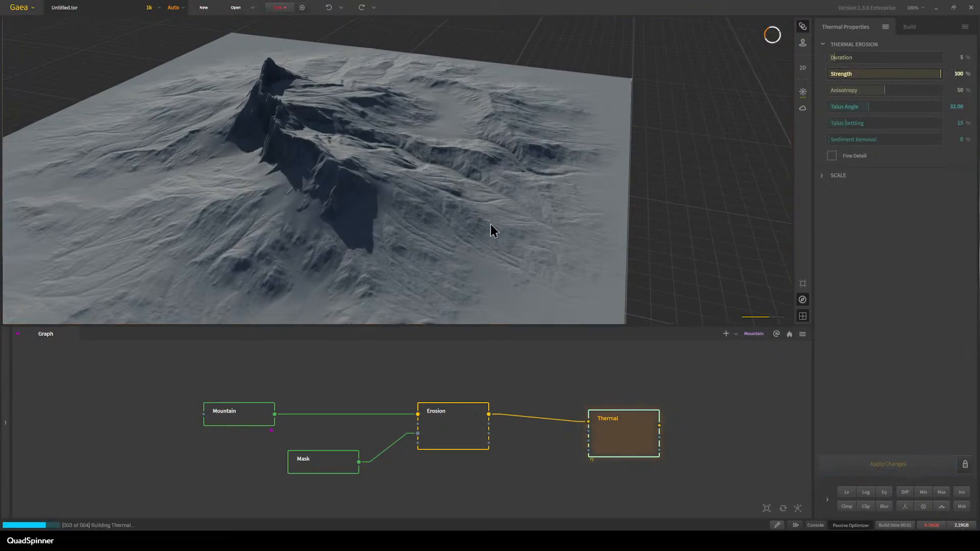
pyautogui.moveTo(466, 253); pyautogui.dragTo(402, 247)
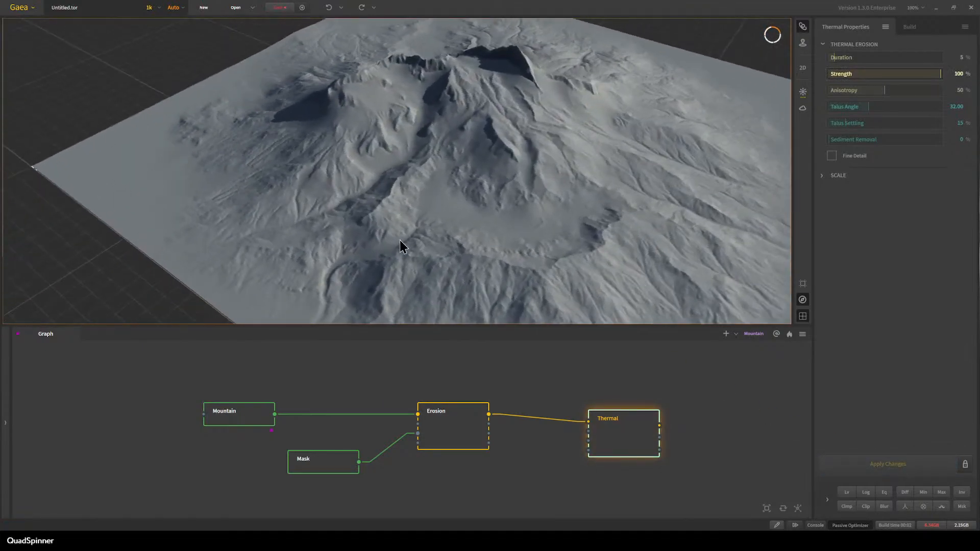
pyautogui.scroll(5, 402, 247)
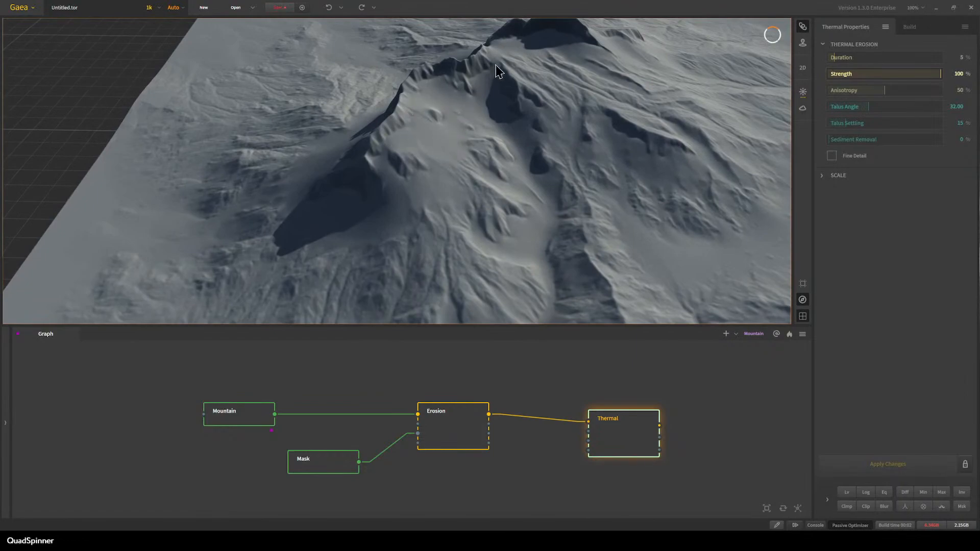
# Set the Thermal node's Sediment Removal to 45% and apply the change.
pyautogui.click(879, 139)
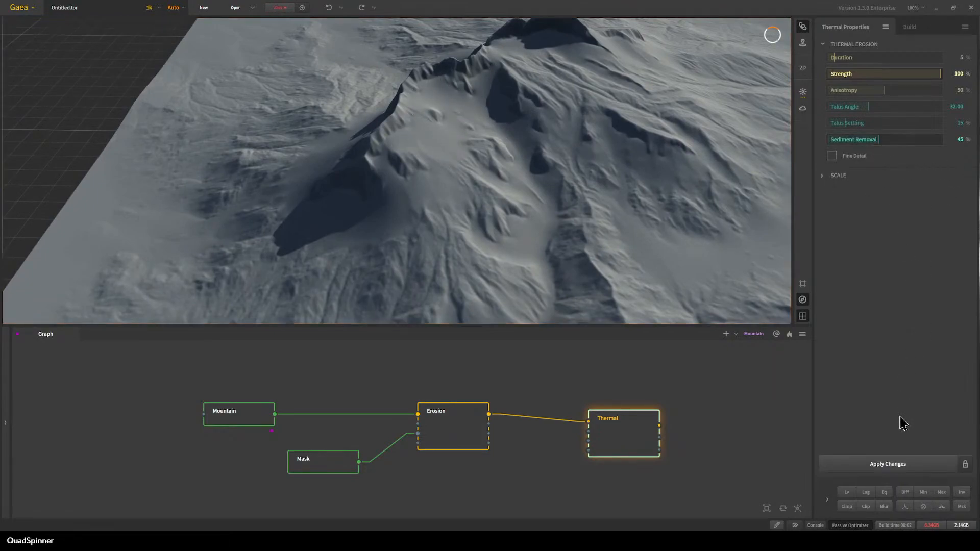
pyautogui.click(897, 463)
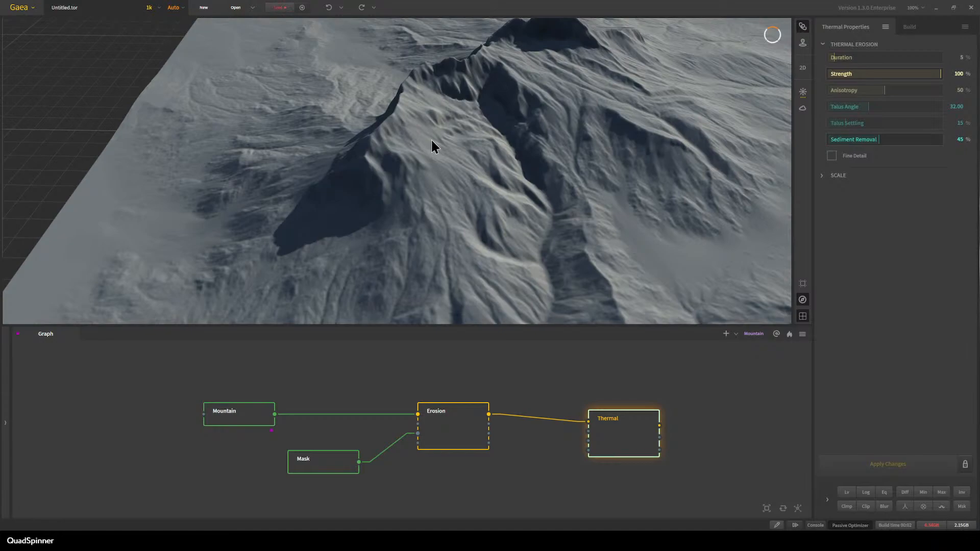
pyautogui.moveTo(434, 200); pyautogui.dragTo(446, 226, button='right')
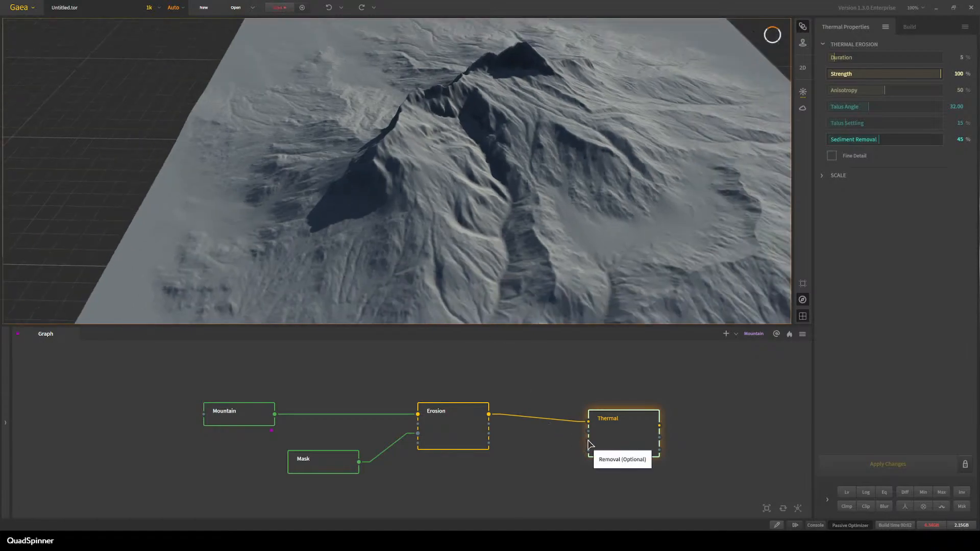
# Add a Wizard node below the Erosion–Thermal connection, and delete all nodes from the graph.
pyautogui.rightClick(515, 460)
pyautogui.click(518, 466)
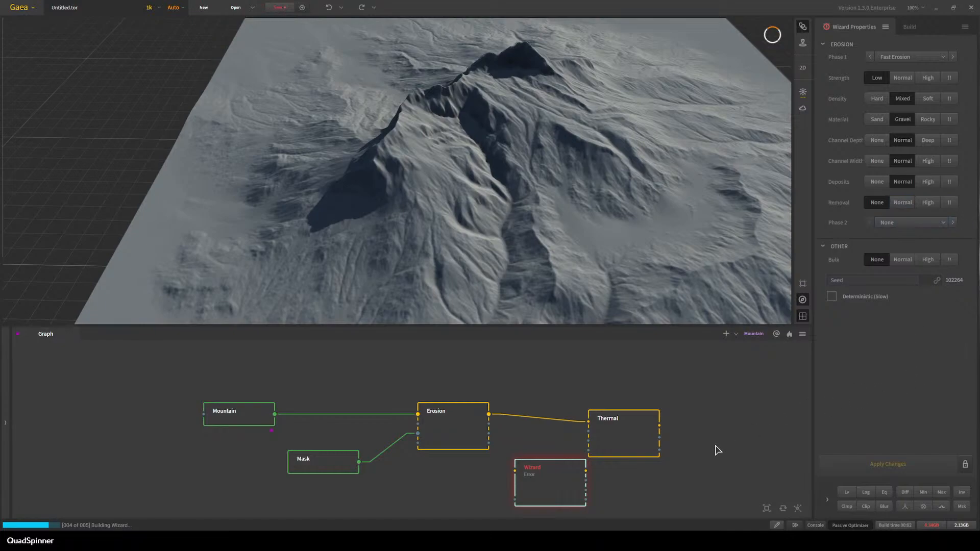
pyautogui.moveTo(665, 505); pyautogui.dragTo(199, 362)
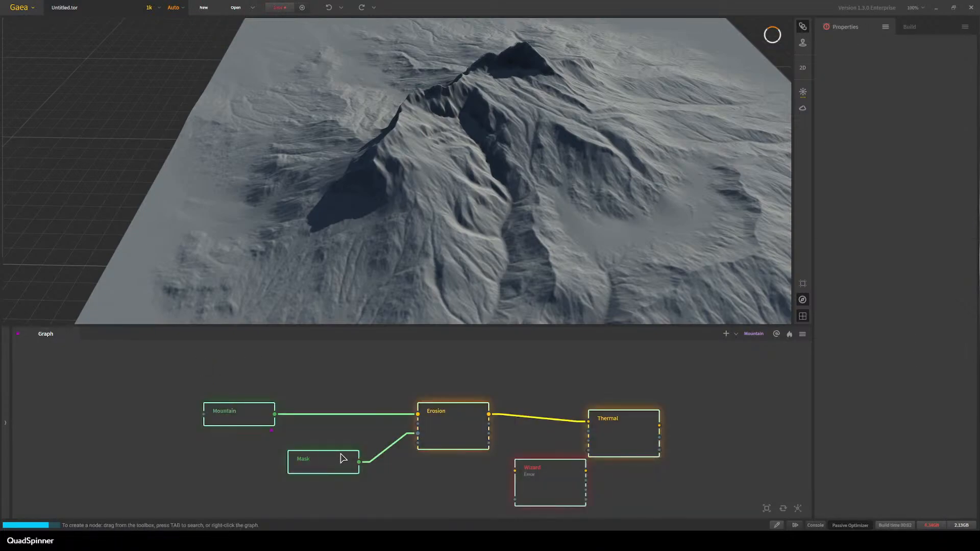
pyautogui.press('Delete')
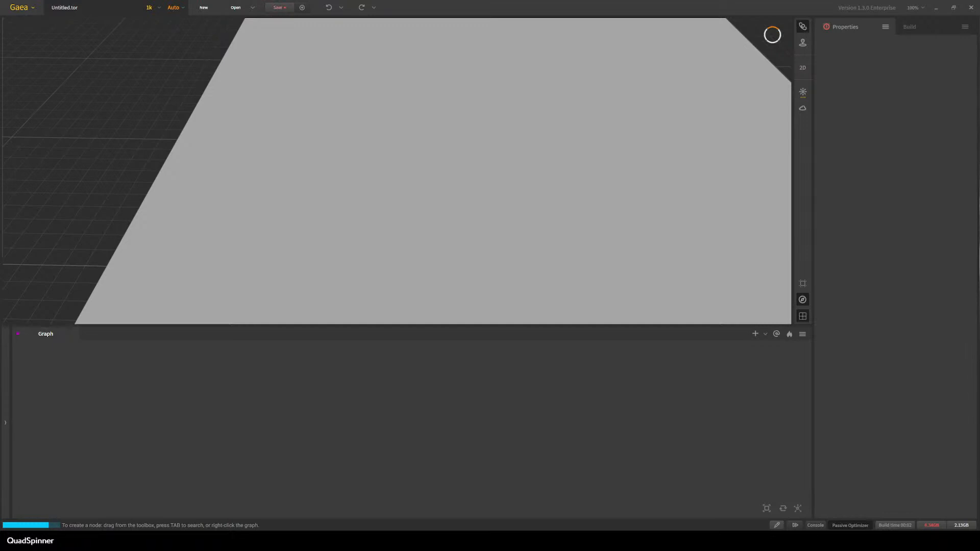
# Switch to ACDSee Photo Studio and compare the rendered terrain variations of the example scene.
pyautogui.moveTo(391, 0); pyautogui.dragTo(392, 0)
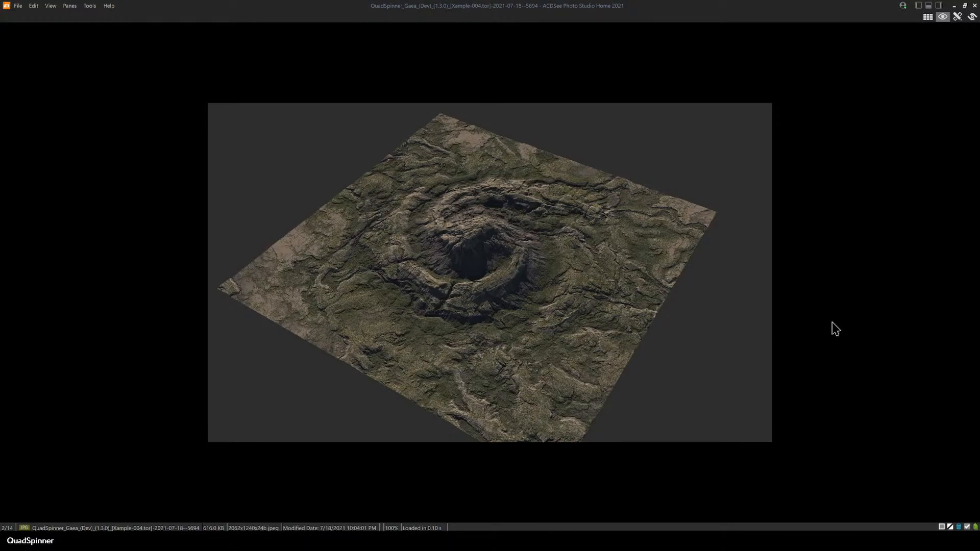
pyautogui.scroll(-1, 606, 272)
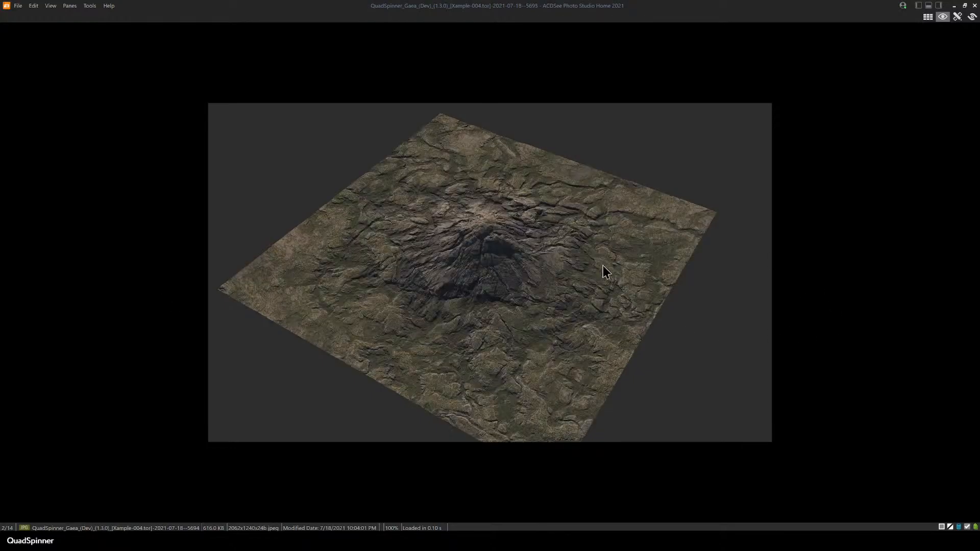
pyautogui.scroll(-1, 606, 272)
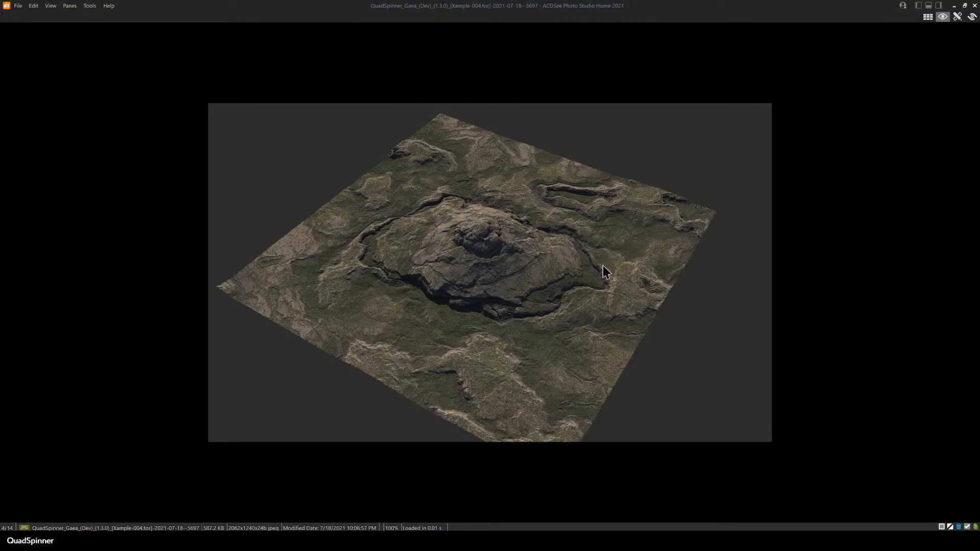
pyautogui.scroll(1, 606, 272)
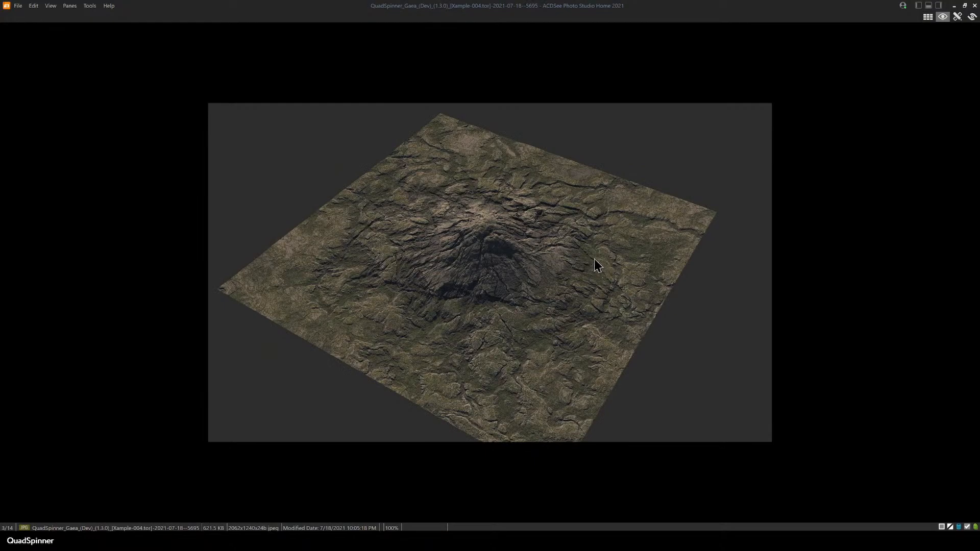
pyautogui.scroll(1, 454, 277)
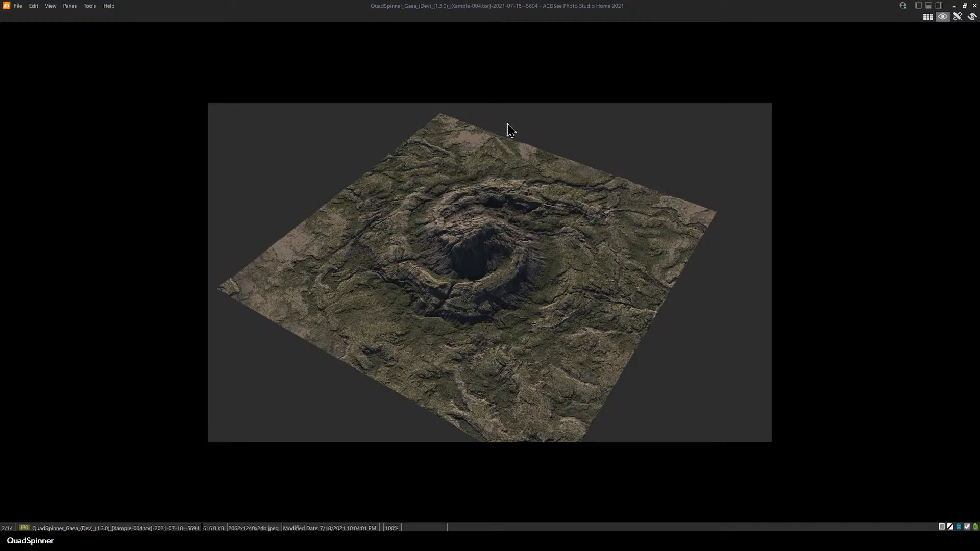
# Browse from the ao rock texture through the single-asset cliff renders, comparing the wireframe, coloured and plain grey versions.
pyautogui.moveTo(460, 6); pyautogui.dragTo(0, 202)
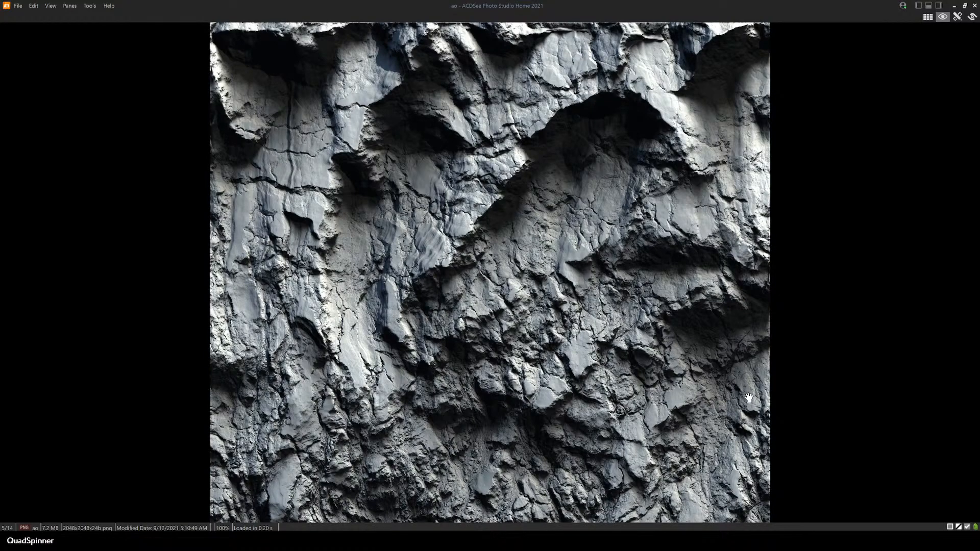
pyautogui.press('Right')
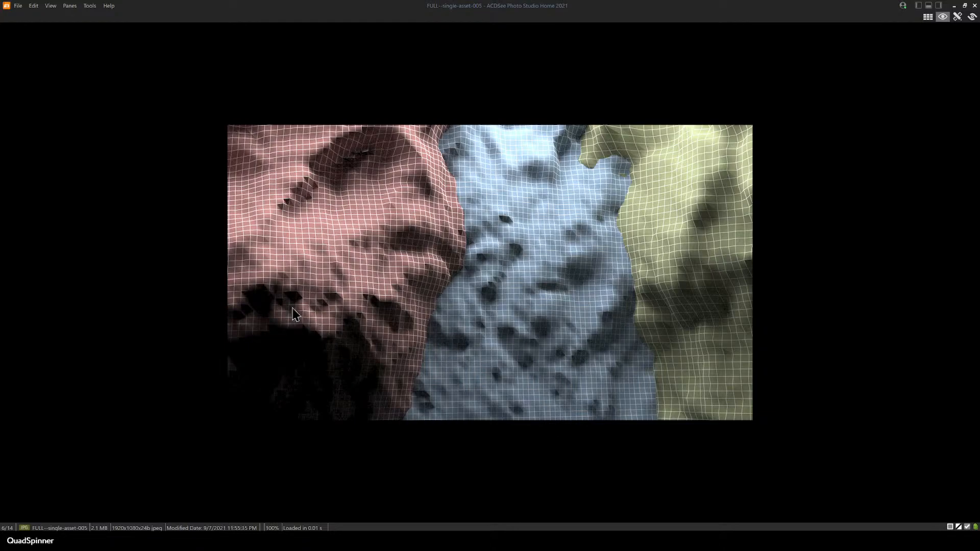
pyautogui.press('Right')
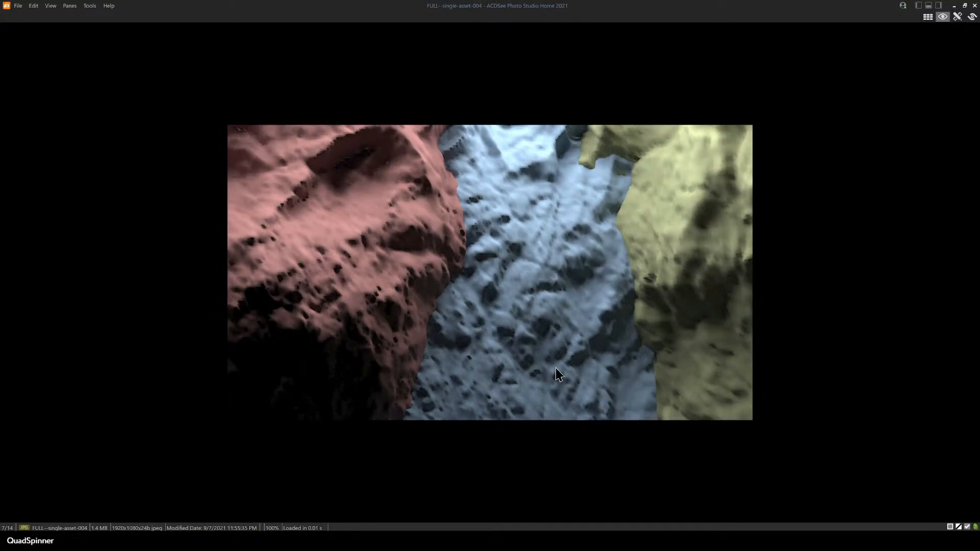
pyautogui.press('Right')
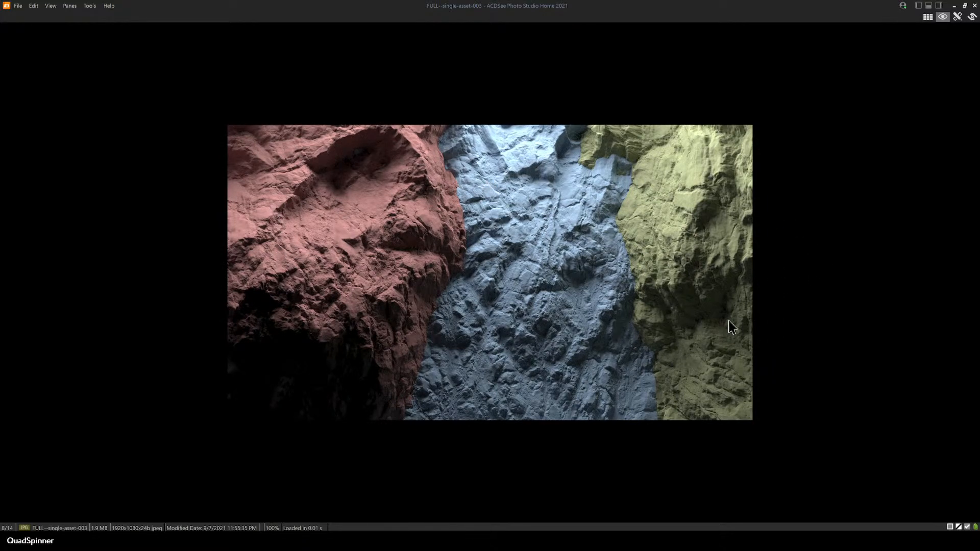
pyautogui.press('Right')
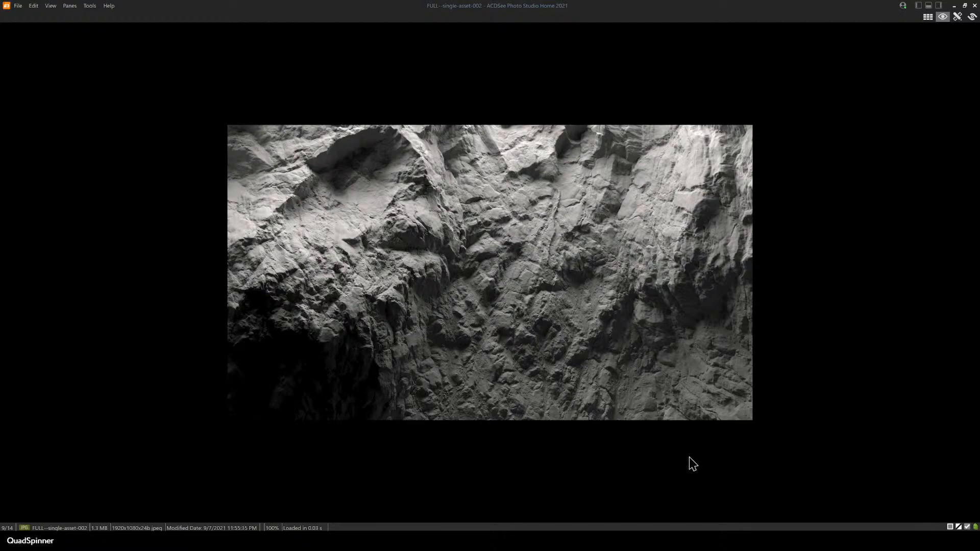
# Compare the coloured, plain grey and fully textured versions of the single-asset cliff render.
pyautogui.press('Left')
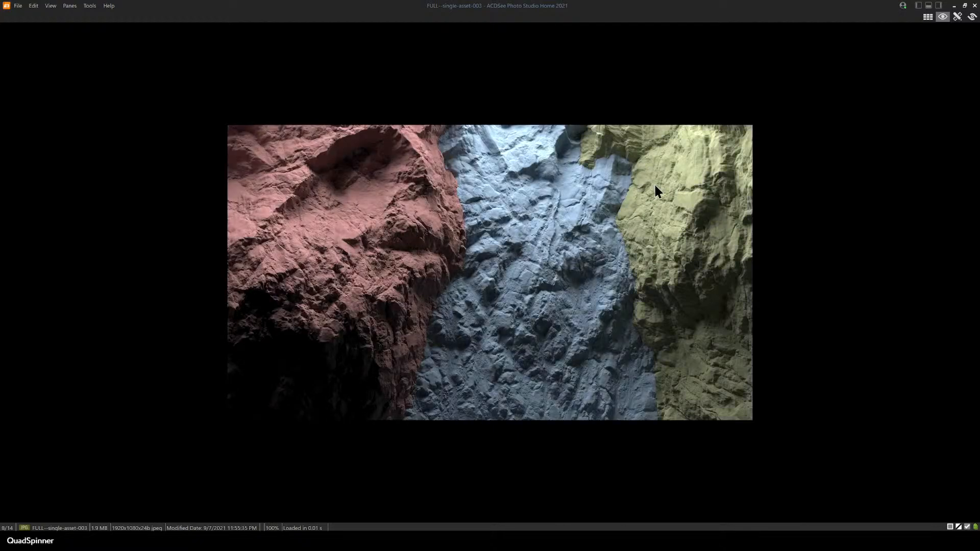
pyautogui.press('Right')
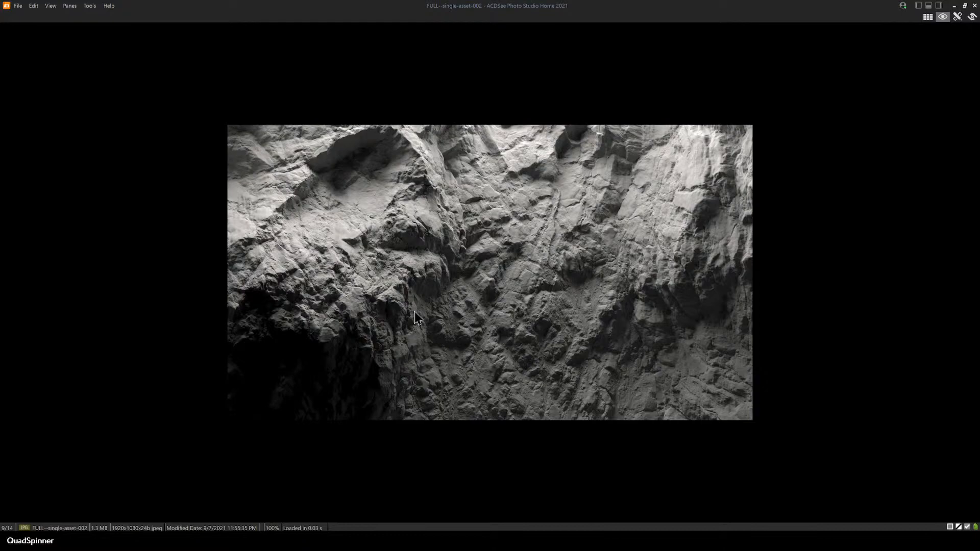
pyautogui.press('Right')
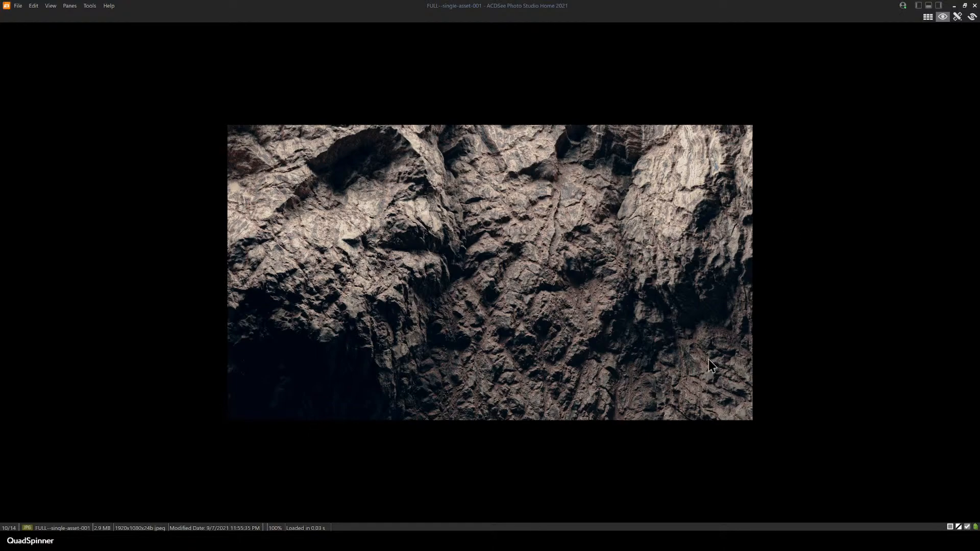
# Switch to Gaea and open the recent project Craggy Slope.
pyautogui.doubleClick(520, 13)
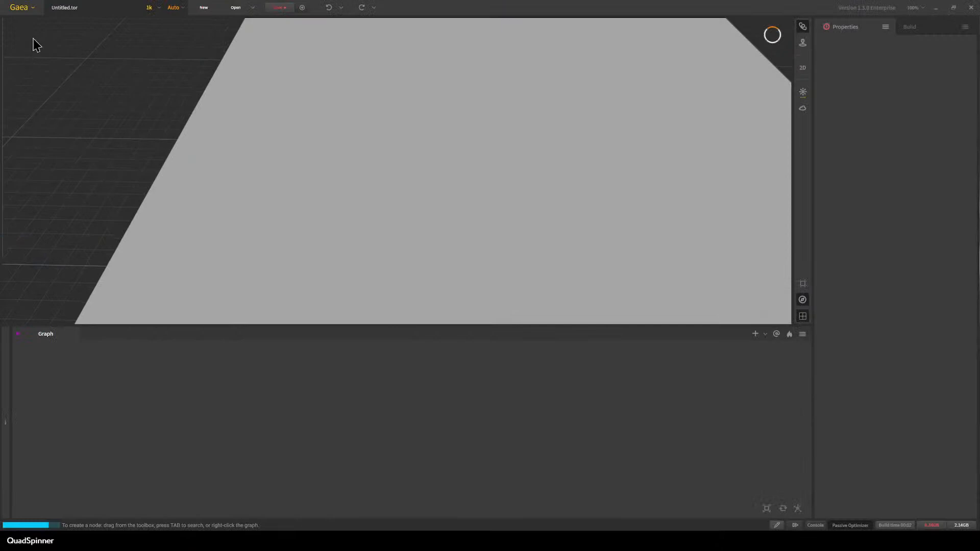
pyautogui.click(206, 9)
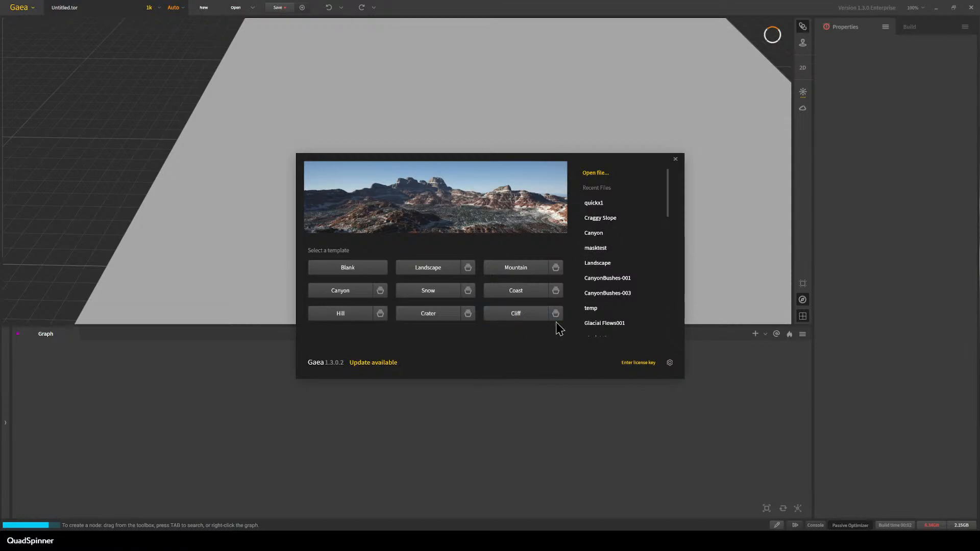
pyautogui.click(607, 219)
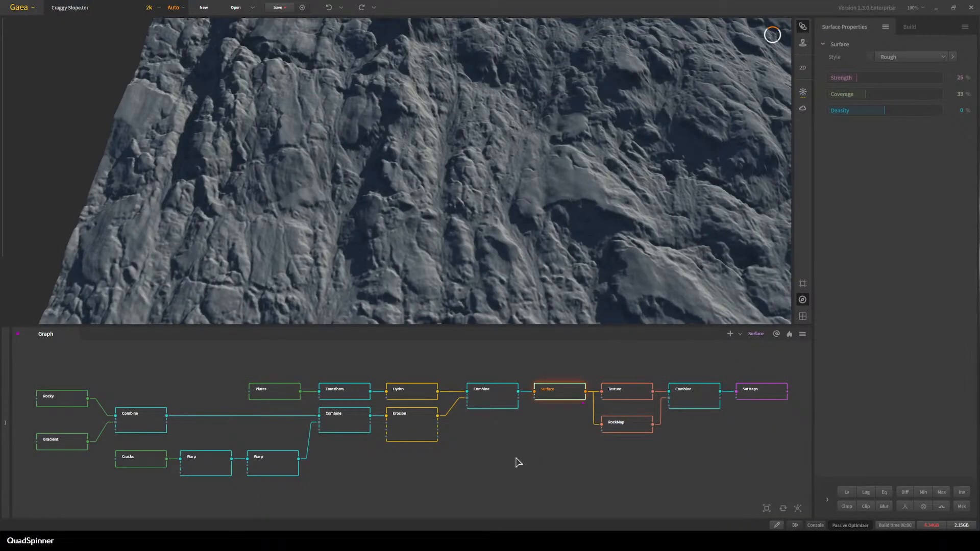
# Preview the final SatMaps node's coloured cliff from a different angle, and clear the node selection.
pyautogui.click(518, 461)
pyautogui.click(775, 394)
pyautogui.moveTo(619, 237); pyautogui.dragTo(543, 251)
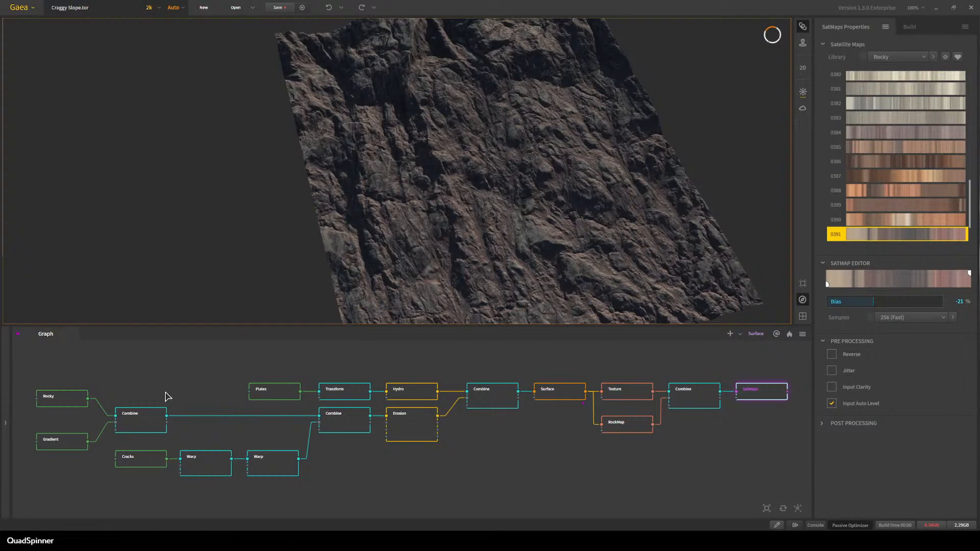
pyautogui.click(157, 378)
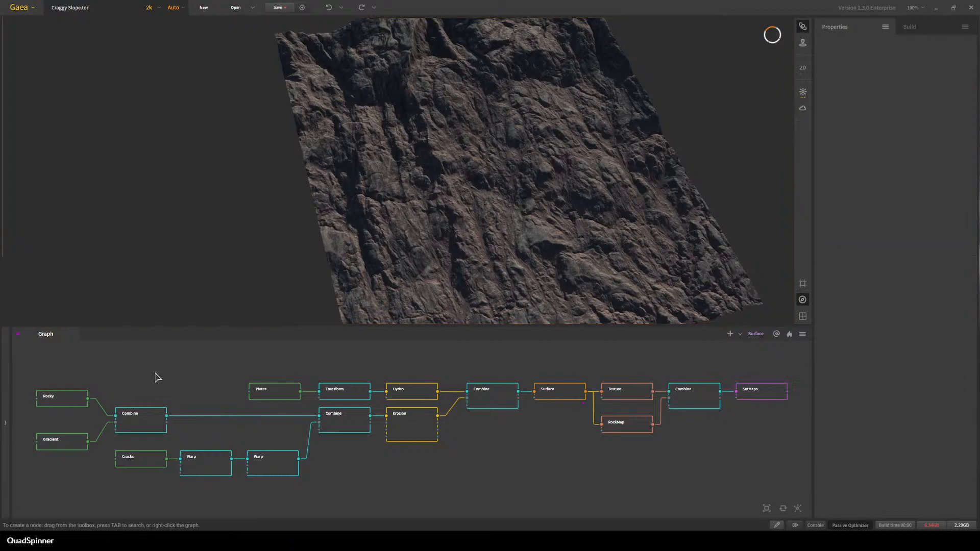
# Inspect the Rocky node's terrain at the start of the graph, viewing the whole tile.
pyautogui.scroll(1, 155, 377)
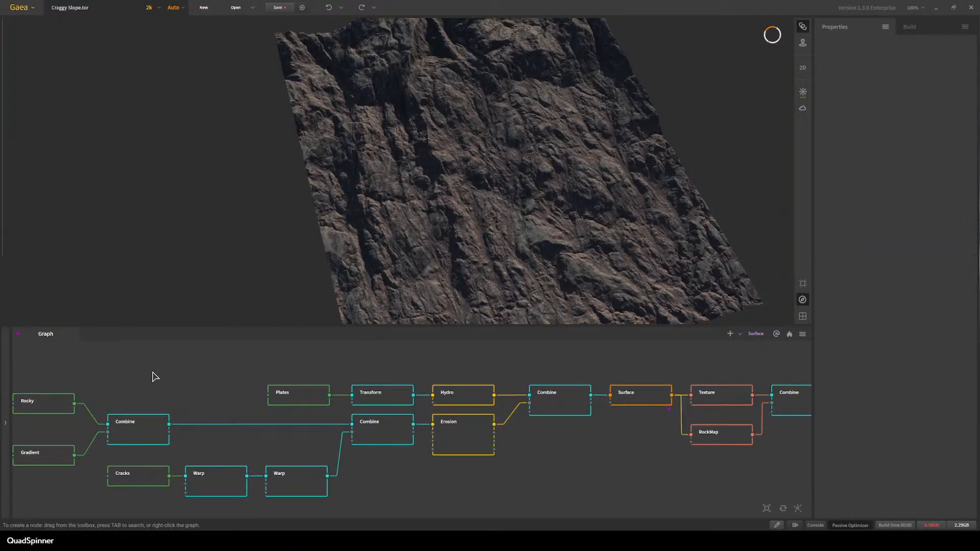
pyautogui.scroll(3, 155, 377)
pyautogui.moveTo(153, 376); pyautogui.dragTo(349, 390, button='middle')
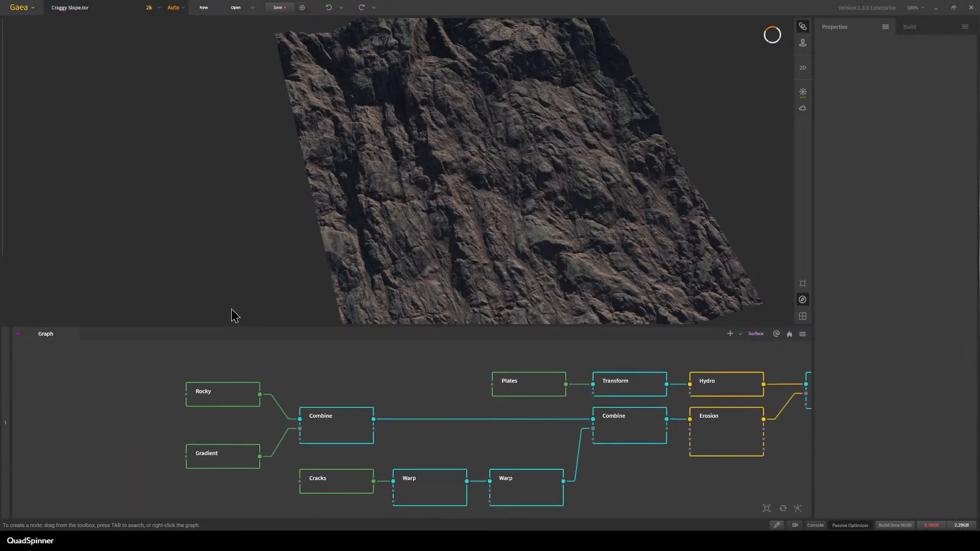
pyautogui.click(214, 402)
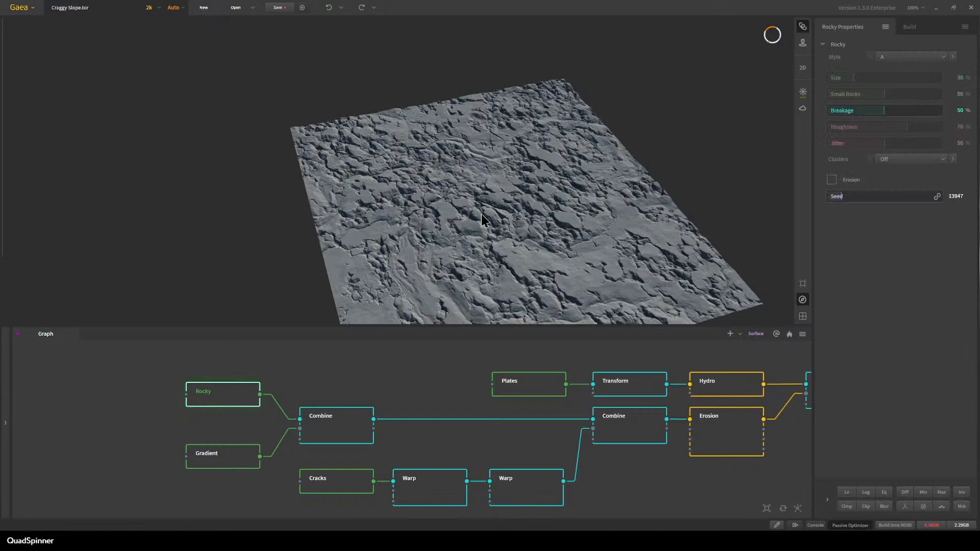
pyautogui.moveTo(454, 282); pyautogui.dragTo(454, 86)
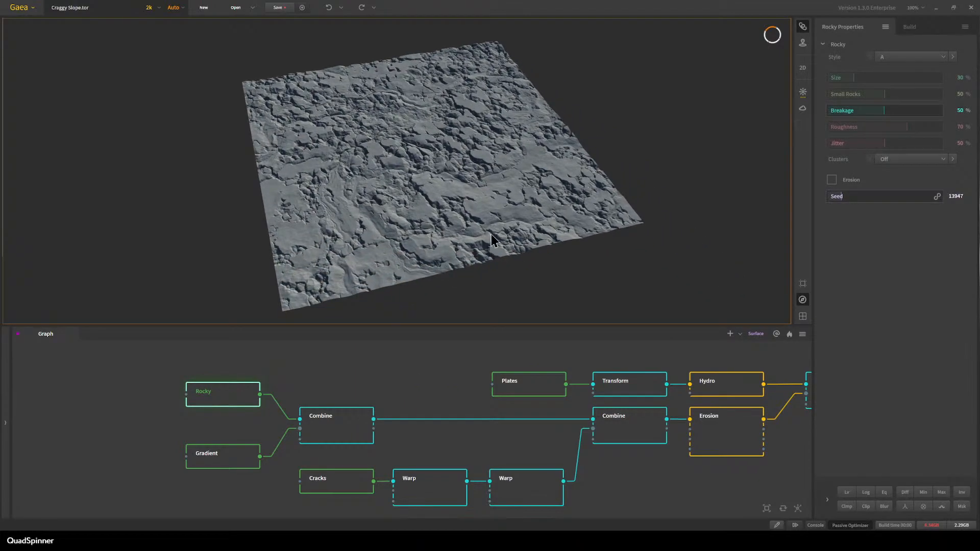
# Examine the Gradient node and how the first Combine node blends it with Rocky, viewing the combined surface up close.
pyautogui.click(343, 441)
pyautogui.moveTo(620, 140); pyautogui.dragTo(522, 217)
pyautogui.scroll(-3, 509, 266)
pyautogui.click(249, 455)
pyautogui.click(250, 459)
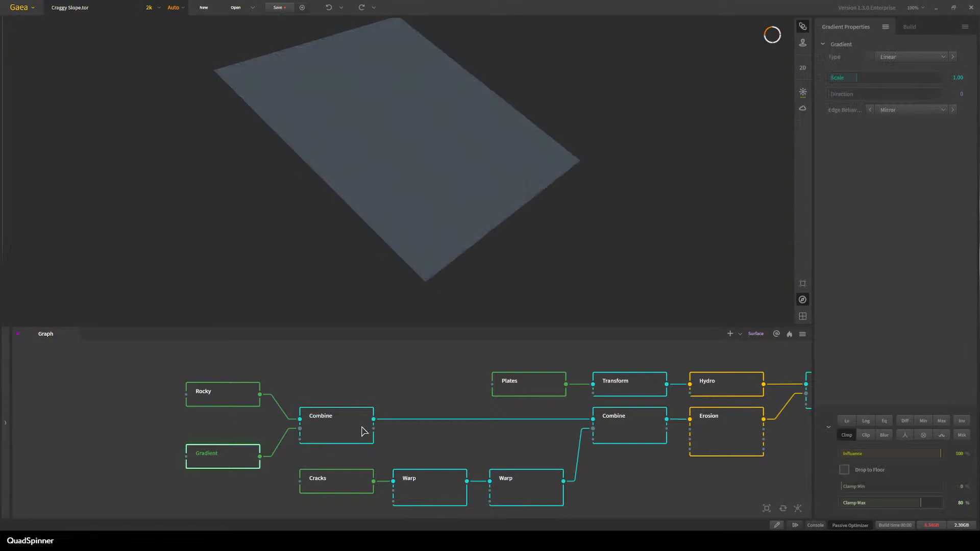
pyautogui.click(338, 440)
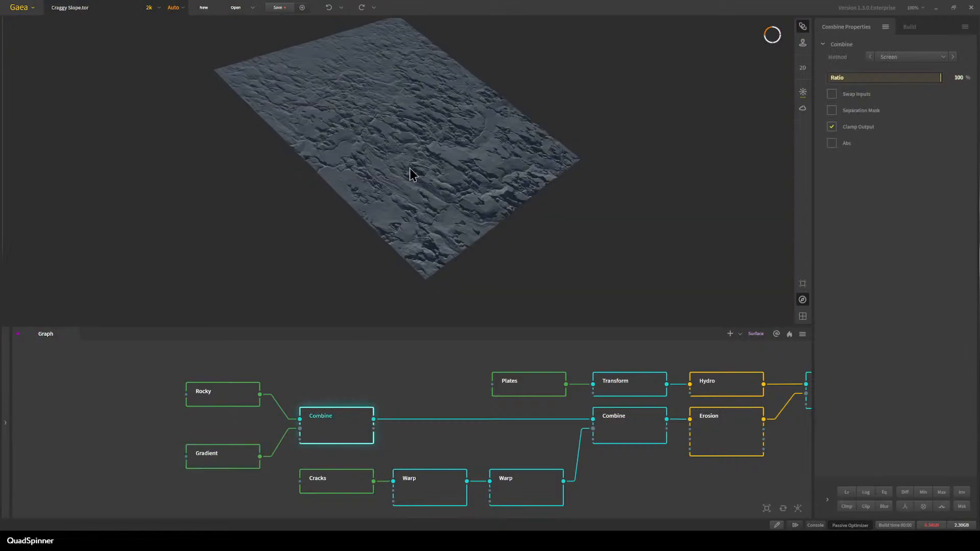
pyautogui.scroll(3, 390, 185)
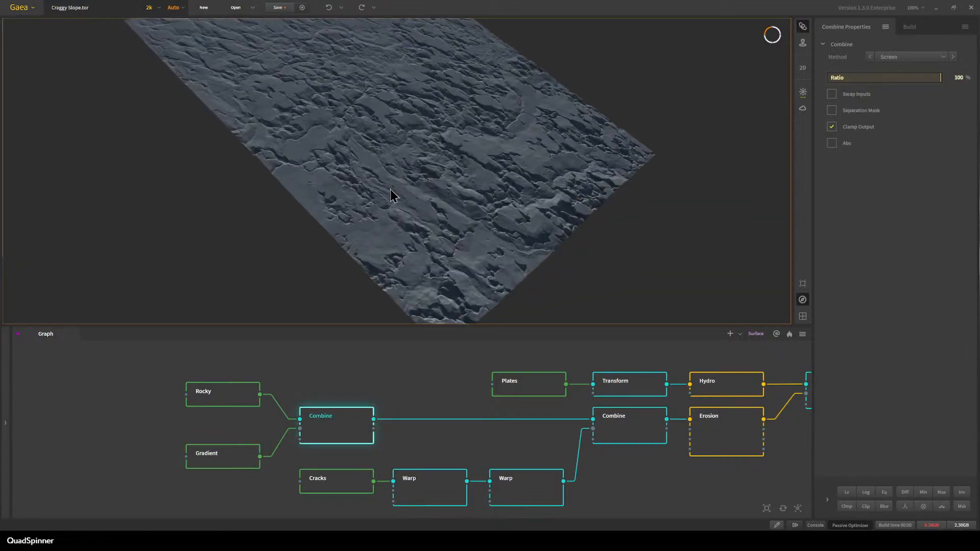
pyautogui.moveTo(390, 188); pyautogui.dragTo(343, 205)
pyautogui.scroll(2, 343, 210)
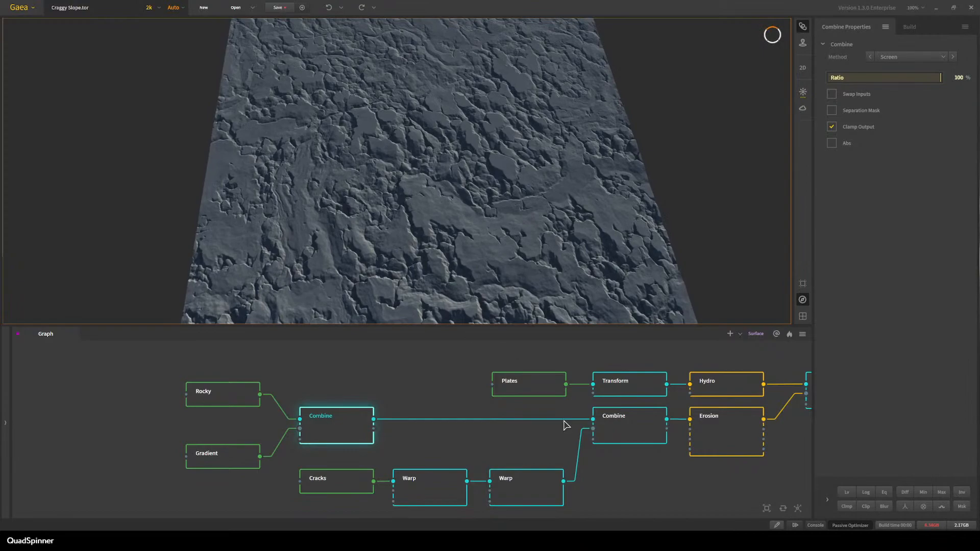
# Inspect the Cracks node's output in the 3D view and briefly in the 2D view.
pyautogui.click(323, 491)
pyautogui.moveTo(423, 268); pyautogui.dragTo(423, 223)
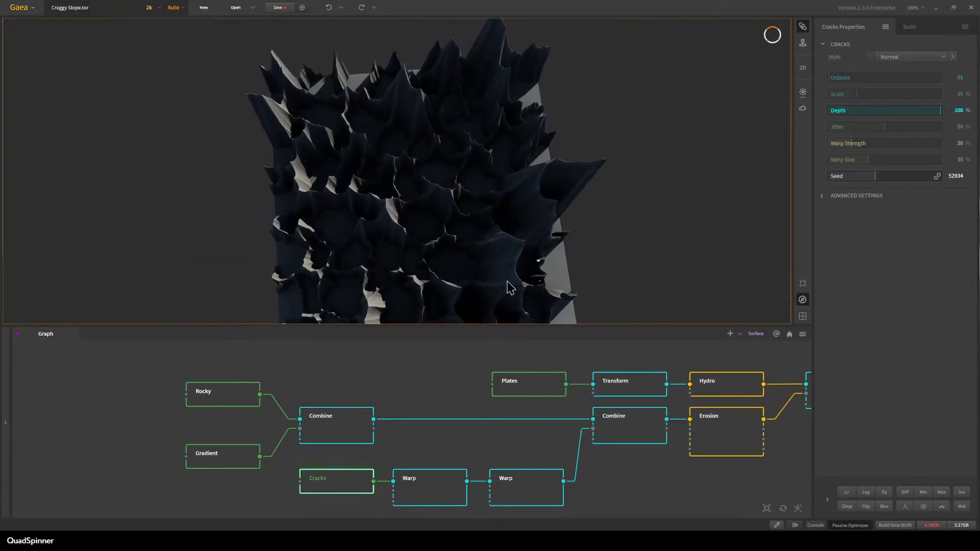
pyautogui.click(805, 70)
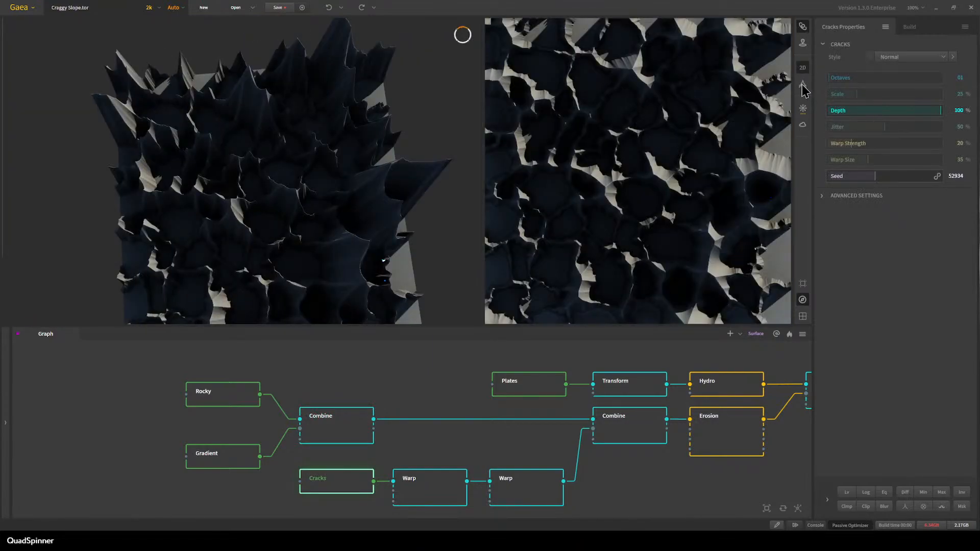
pyautogui.click(803, 84)
pyautogui.click(804, 71)
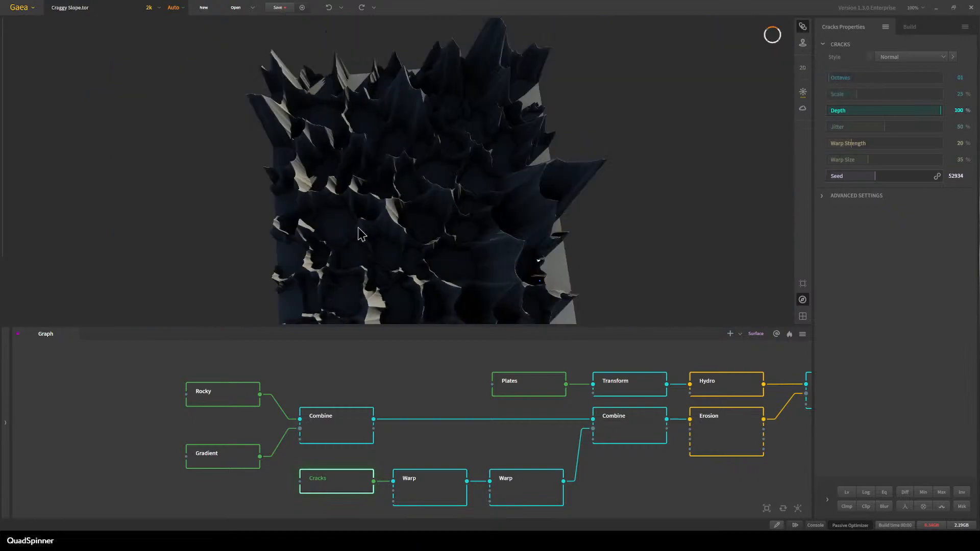
pyautogui.scroll(-5, 360, 240)
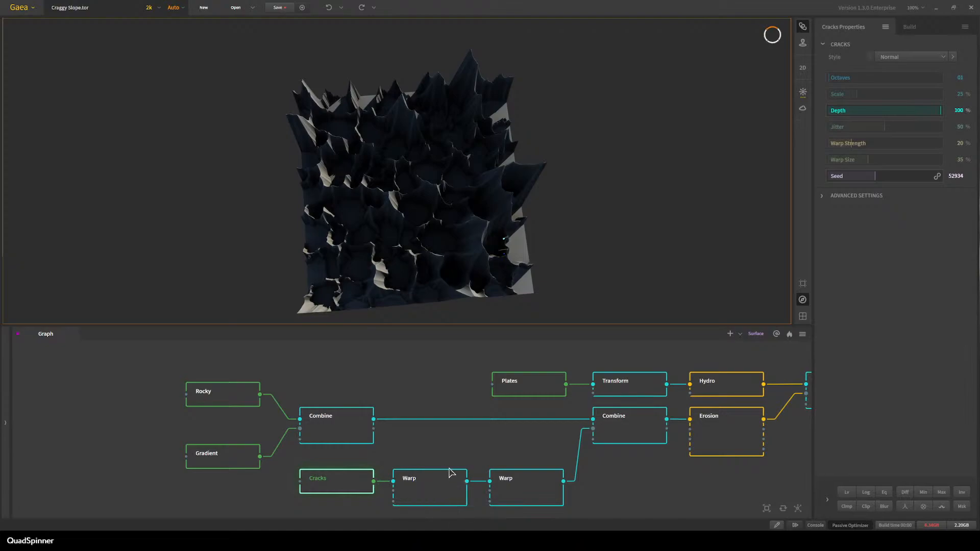
# Examine the two Warp nodes after Cracks in order, viewing the second one's warped crack pattern up close.
pyautogui.click(437, 487)
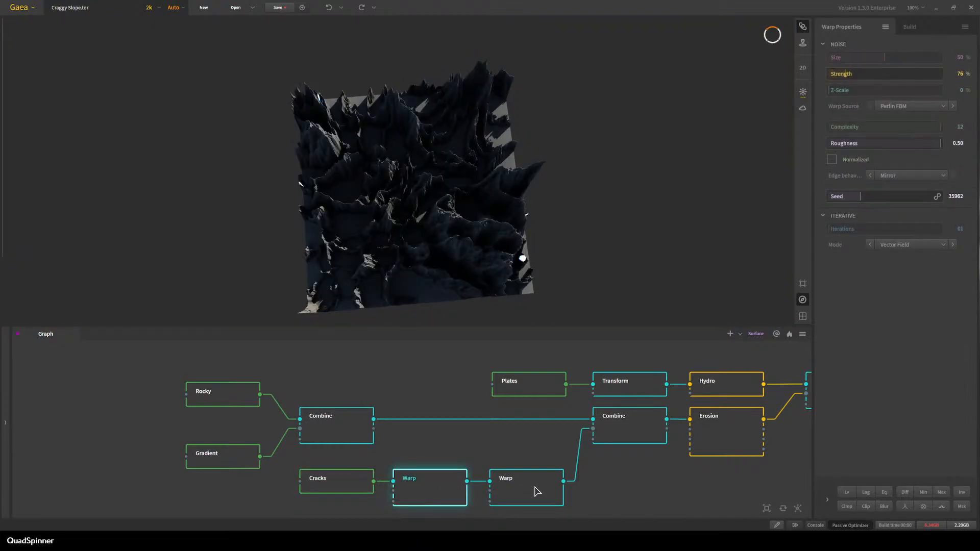
pyautogui.click(536, 492)
pyautogui.moveTo(459, 242); pyautogui.dragTo(460, 274)
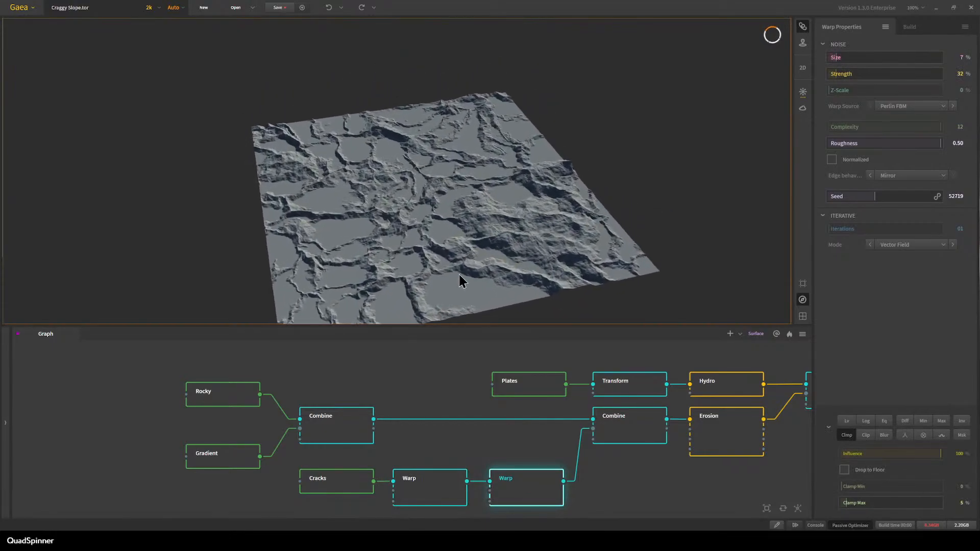
pyautogui.scroll(3, 461, 274)
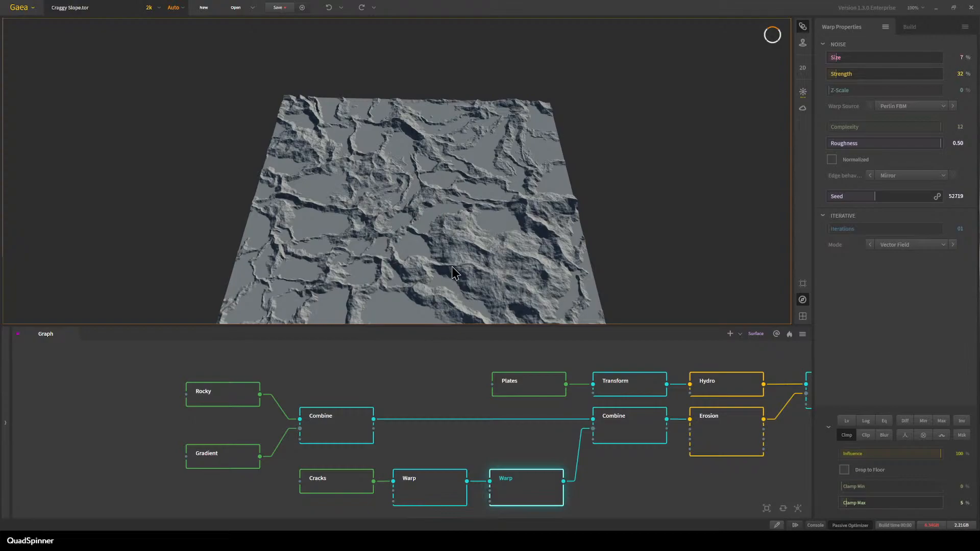
# Inspect the Combine node that merges the warped cracks with the rocky slope, and the Erosion node that follows it.
pyautogui.click(636, 430)
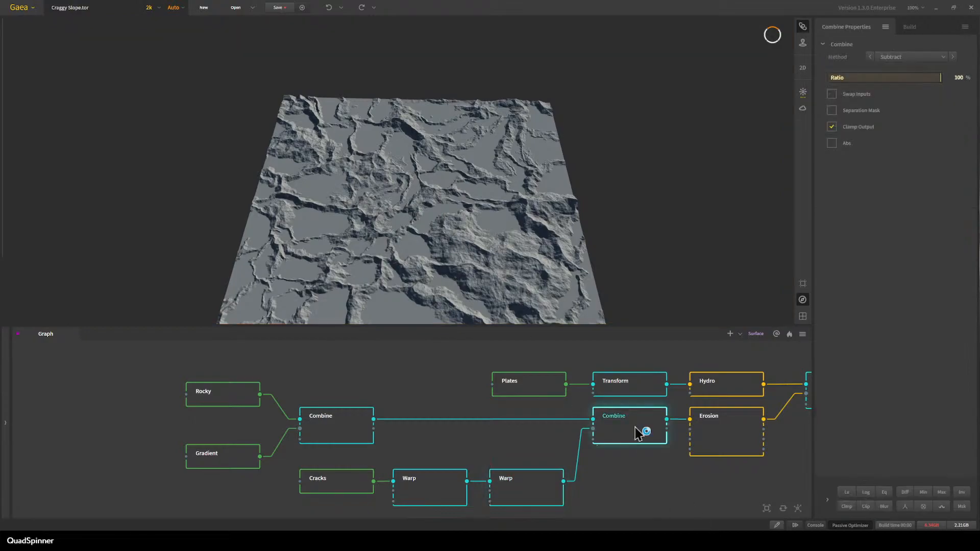
pyautogui.moveTo(522, 259)
pyautogui.mouseDown()
pyautogui.moveTo(545, 251)
pyautogui.moveTo(517, 256)
pyautogui.mouseUp()
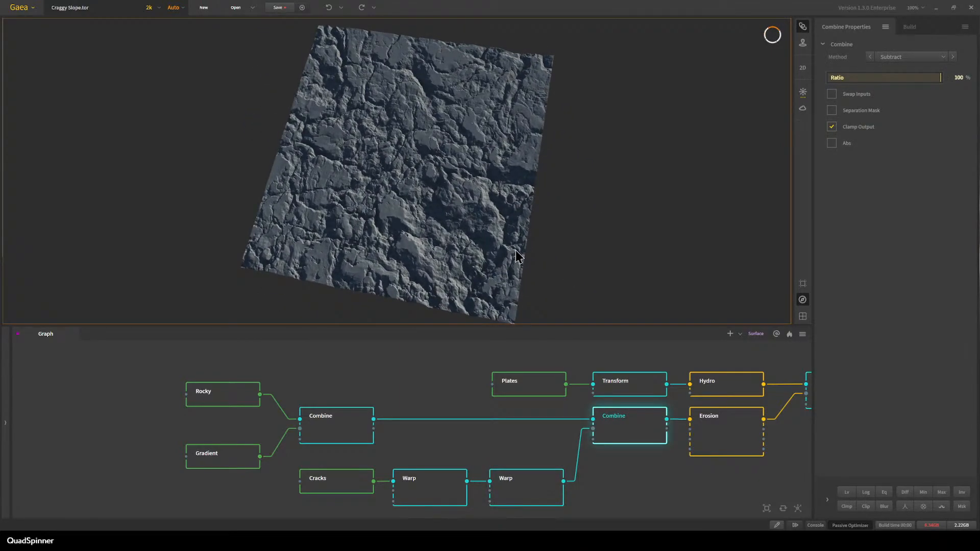
pyautogui.moveTo(673, 482); pyautogui.dragTo(508, 494, button='middle')
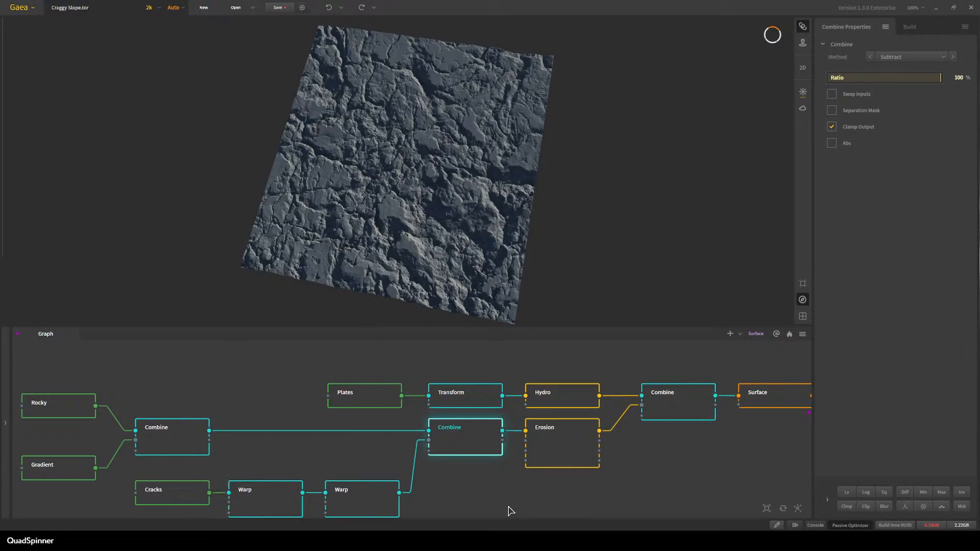
pyautogui.click(559, 451)
pyautogui.scroll(3, 403, 234)
pyautogui.moveTo(403, 234); pyautogui.dragTo(416, 226)
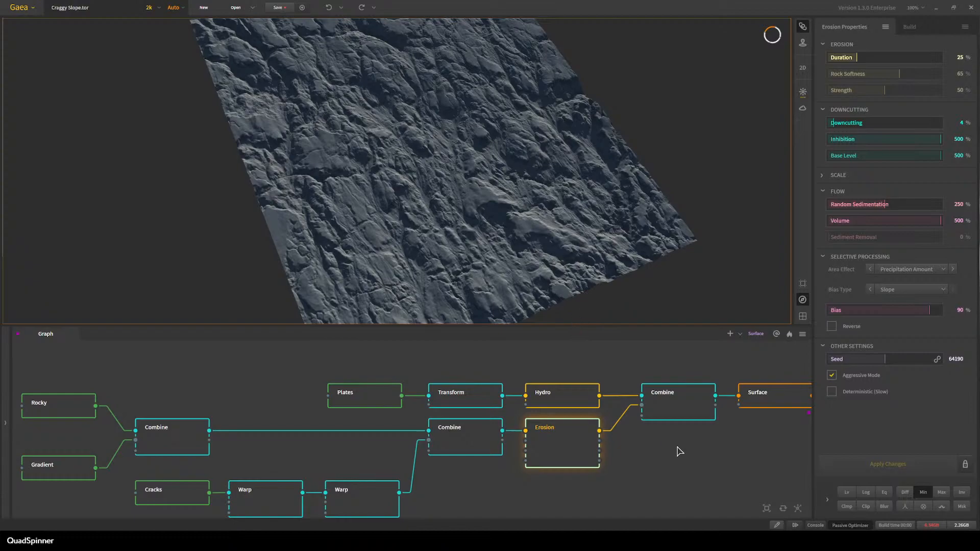
# Compare the Plates node with the Transform node that rotates it, viewing both terrains from several angles.
pyautogui.click(365, 404)
pyautogui.moveTo(440, 214); pyautogui.dragTo(435, 214)
pyautogui.click(449, 393)
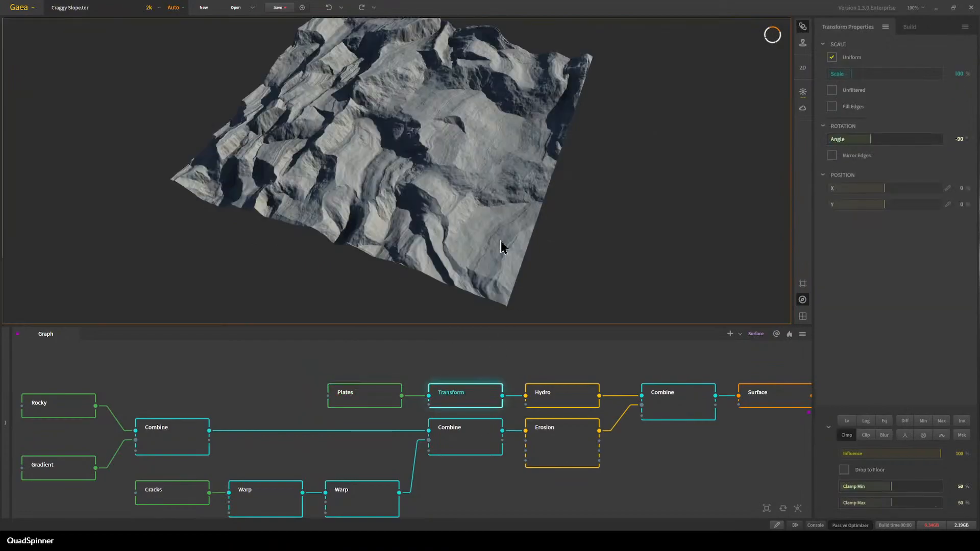
pyautogui.moveTo(502, 247); pyautogui.dragTo(451, 117)
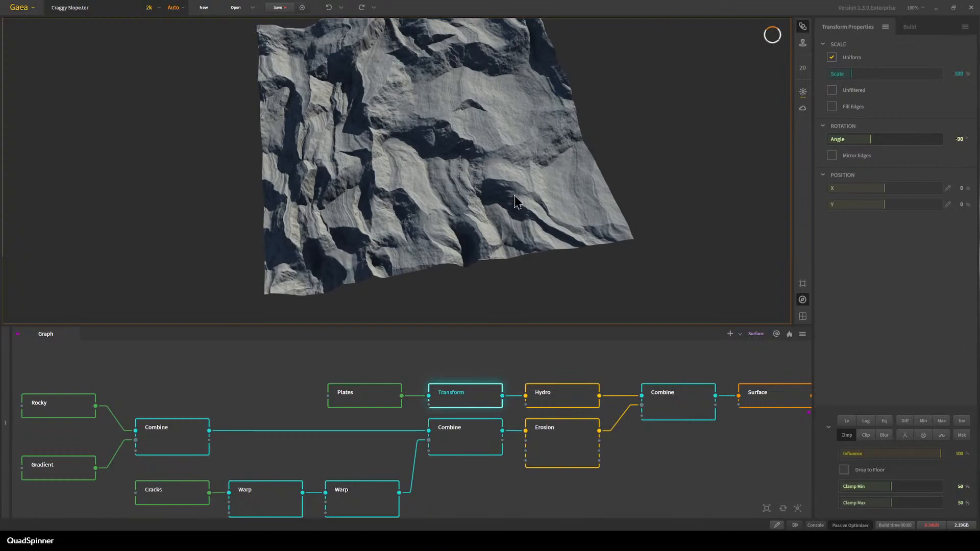
pyautogui.moveTo(500, 239); pyautogui.dragTo(530, 272)
pyautogui.click(380, 394)
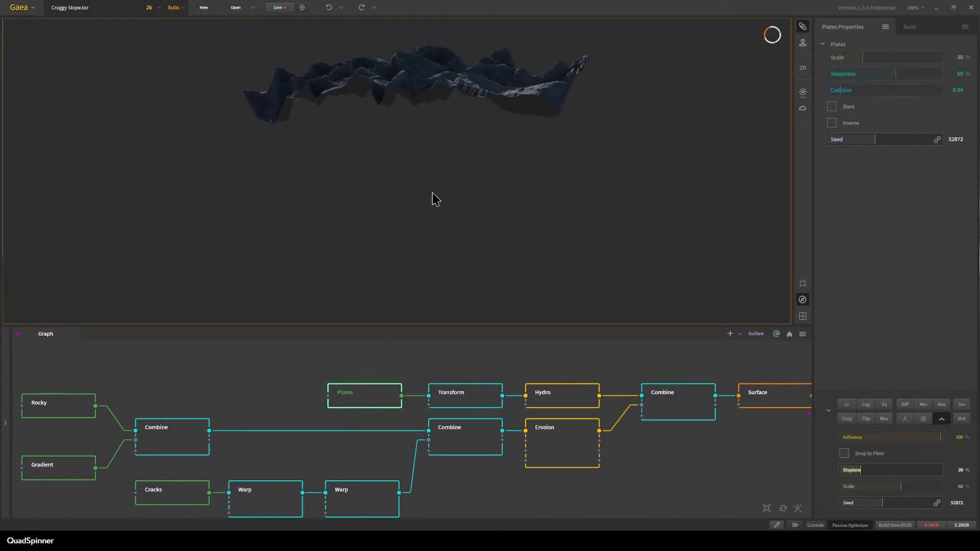
pyautogui.click(477, 398)
pyautogui.moveTo(457, 245); pyautogui.dragTo(440, 152)
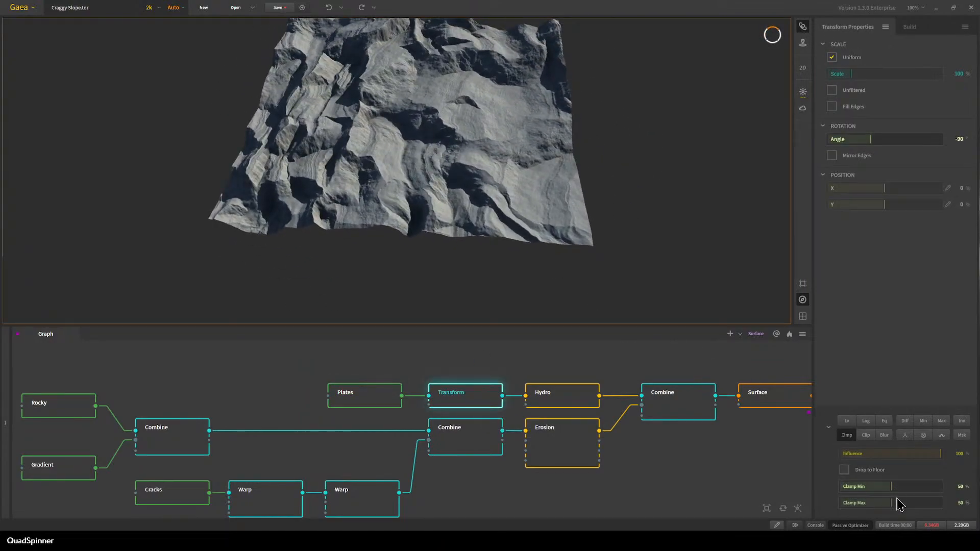
# Examine the Hydro node and the Combine node before Surface, checking the Hydro and Erosion inputs that feed the Combine.
pyautogui.click(560, 403)
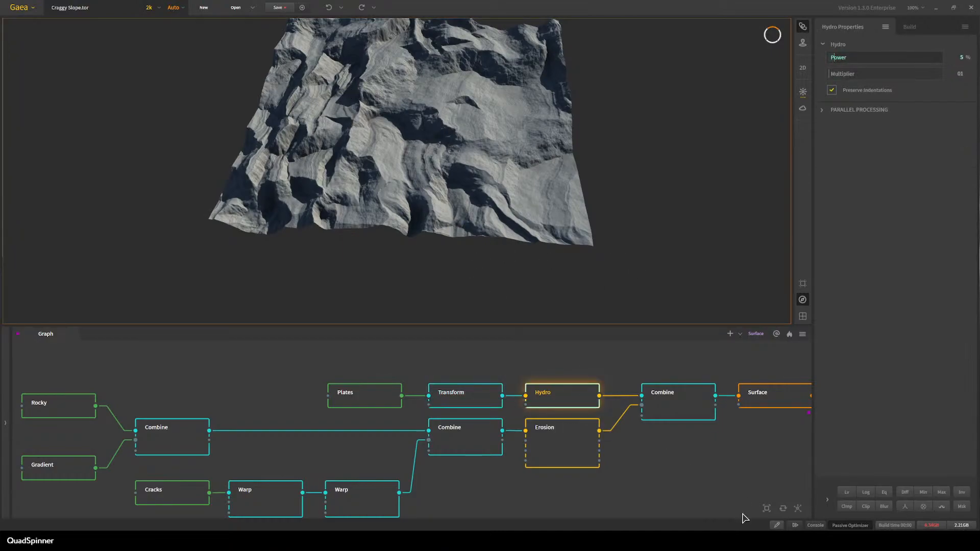
pyautogui.moveTo(701, 490); pyautogui.dragTo(593, 488, button='middle')
pyautogui.click(582, 401)
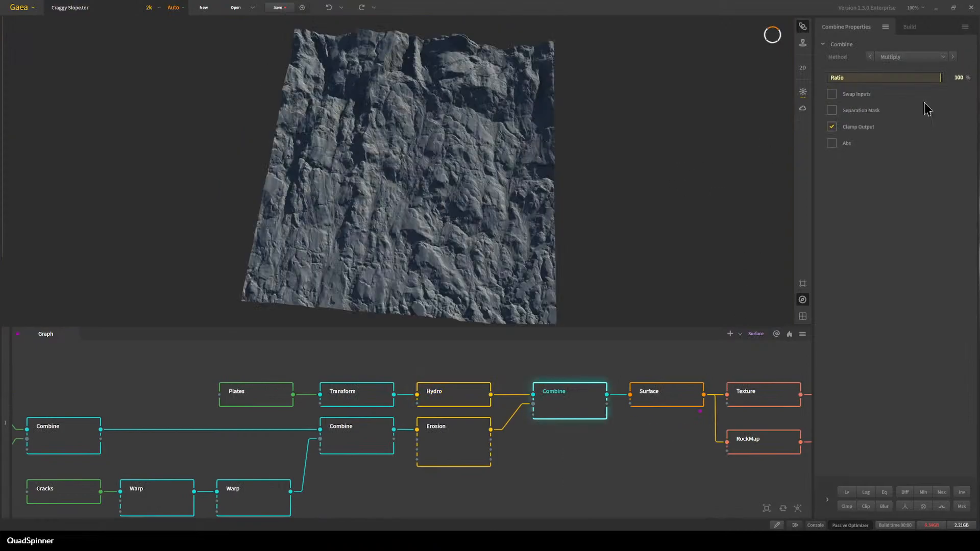
pyautogui.scroll(3, 485, 217)
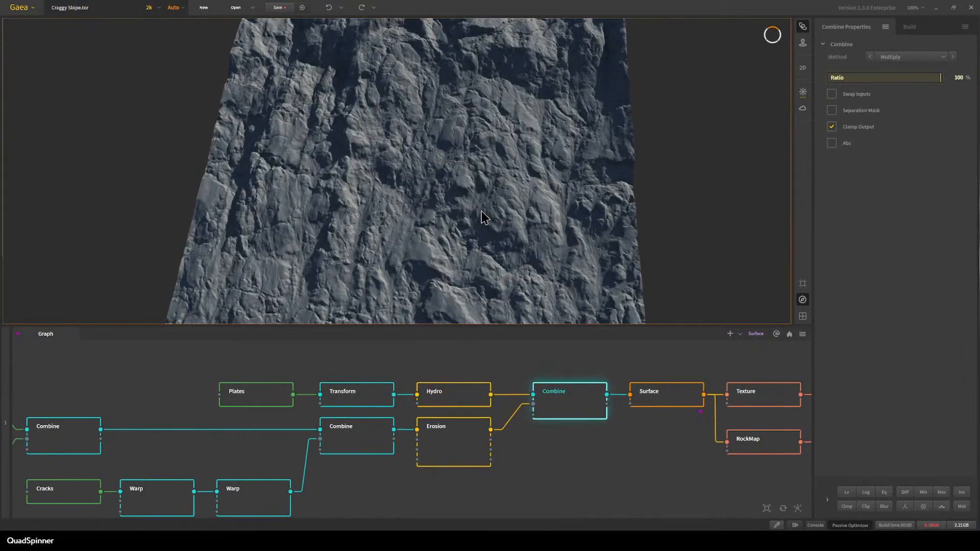
pyautogui.click(459, 387)
pyautogui.click(471, 451)
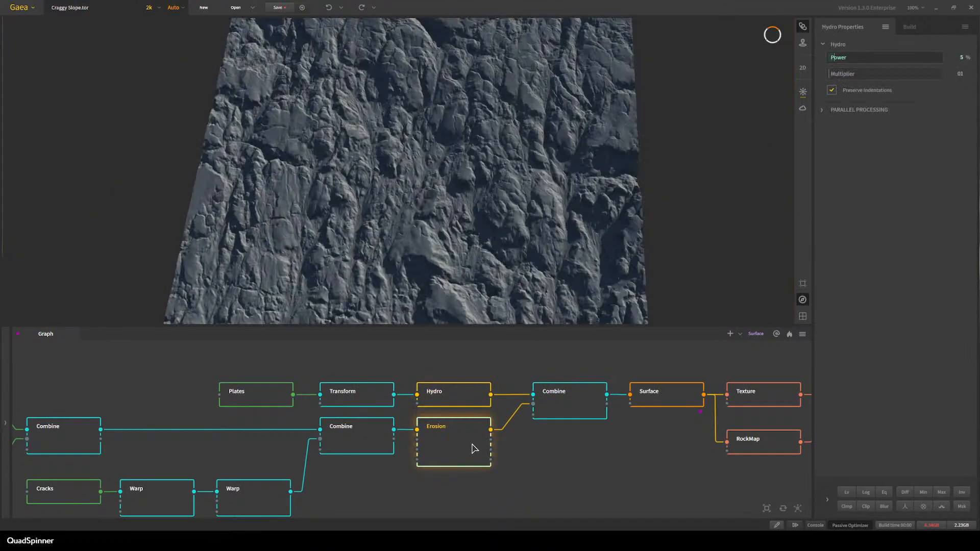
# Compare the Erosion and Hydro nodes with the Combine node they feed, viewing the Hydro terrain from several angles.
pyautogui.scroll(-5, 439, 183)
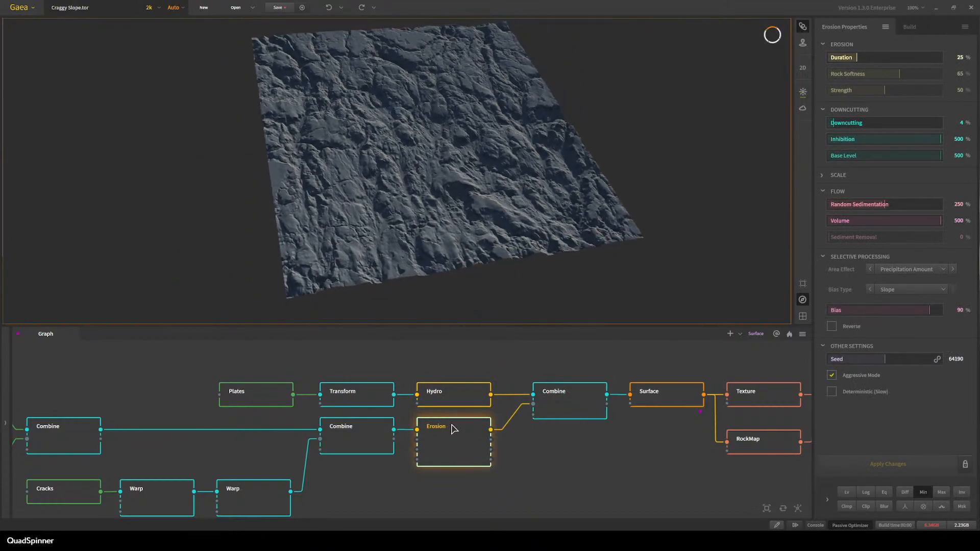
pyautogui.click(459, 396)
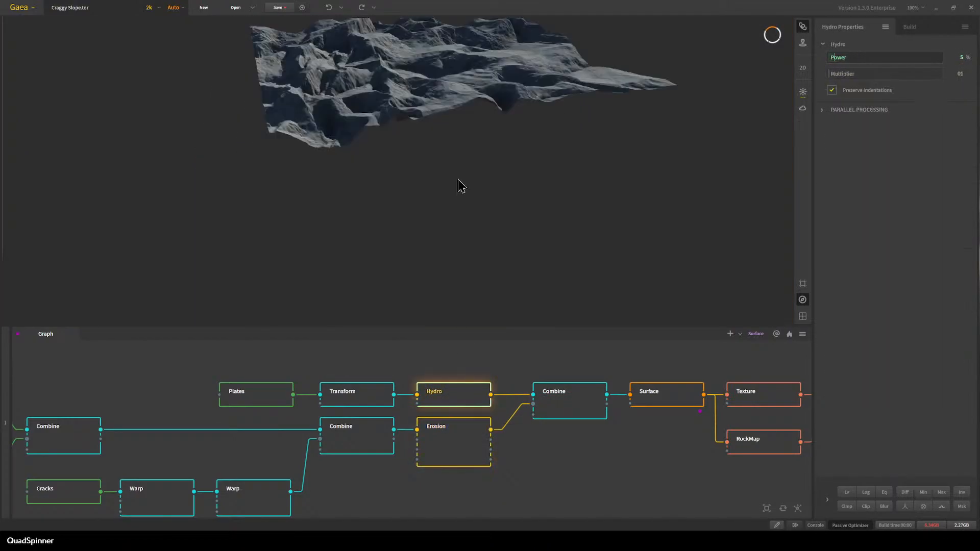
pyautogui.click(564, 412)
pyautogui.scroll(5, 504, 170)
pyautogui.moveTo(474, 189); pyautogui.dragTo(471, 242)
pyautogui.click(461, 393)
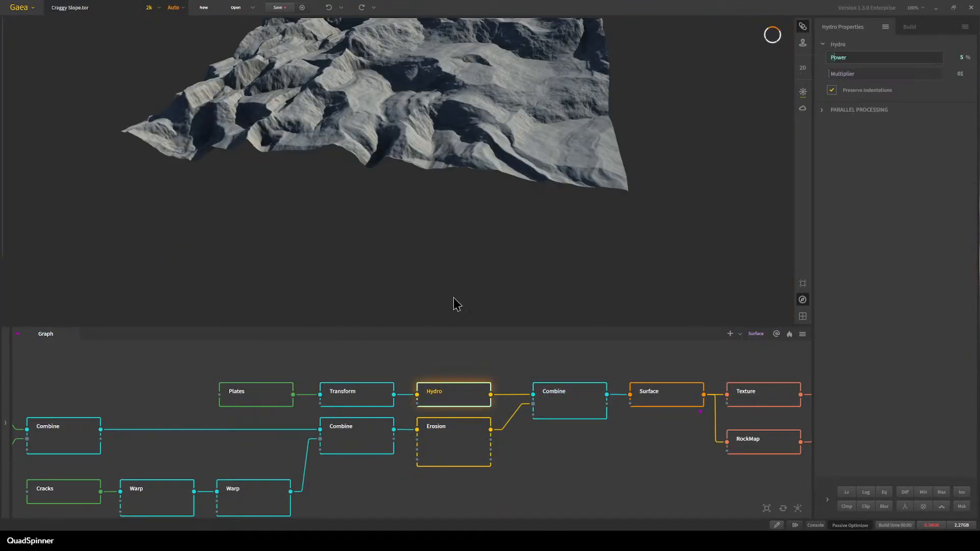
pyautogui.scroll(-3, 311, 113)
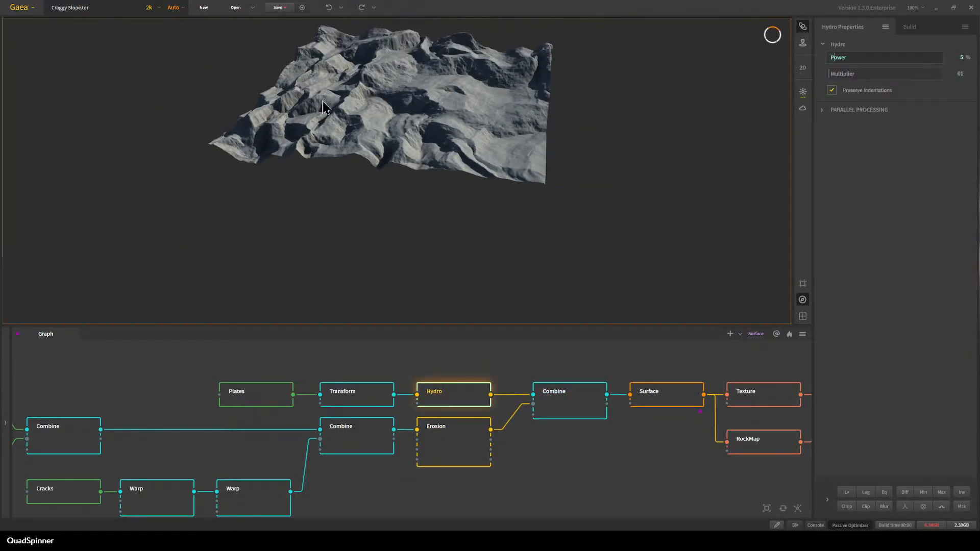
# Check the Erosion output against the Multiply Combine before Surface, examining the merged cliff up close.
pyautogui.click(457, 460)
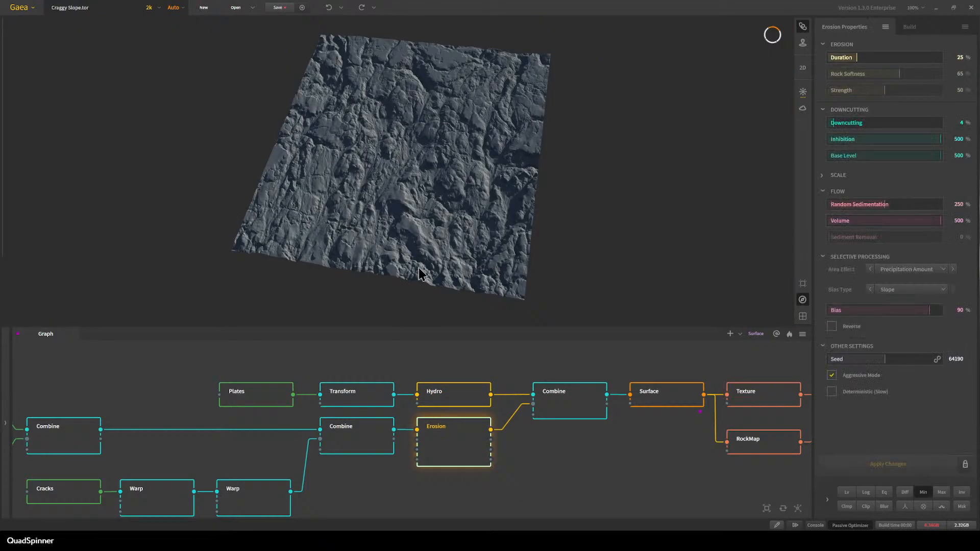
pyautogui.click(560, 405)
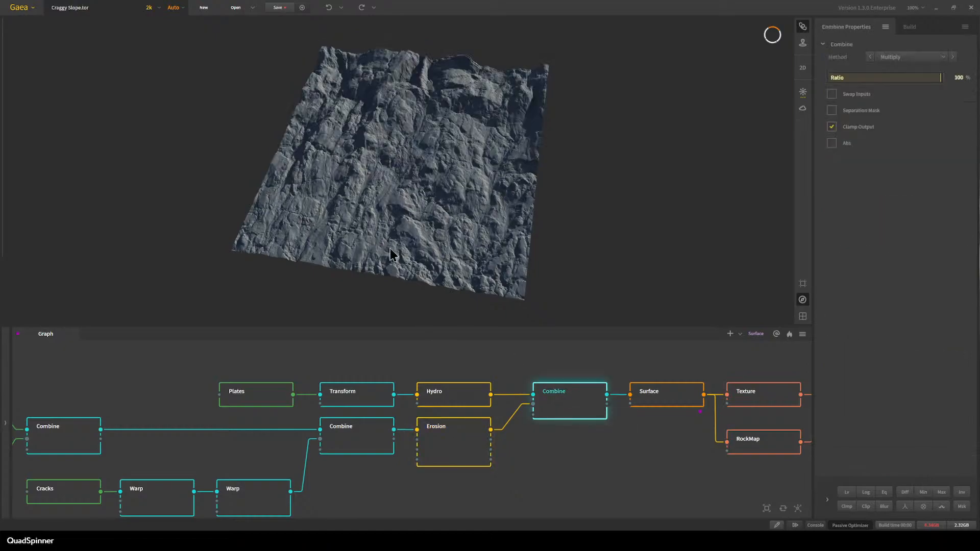
pyautogui.scroll(3, 394, 252)
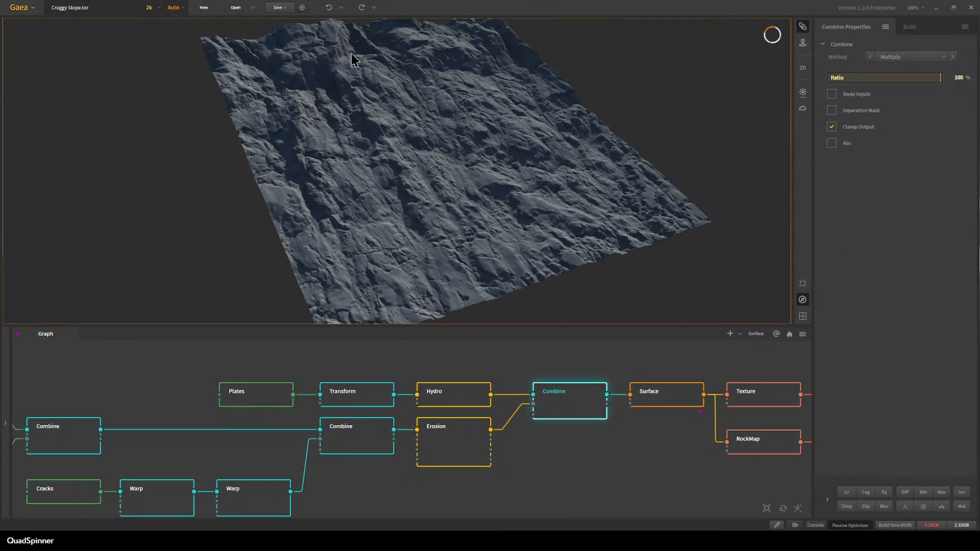
pyautogui.moveTo(401, 250)
pyautogui.mouseDown()
pyautogui.moveTo(376, 225)
pyautogui.moveTo(387, 245)
pyautogui.mouseUp()
pyautogui.scroll(-3, 376, 228)
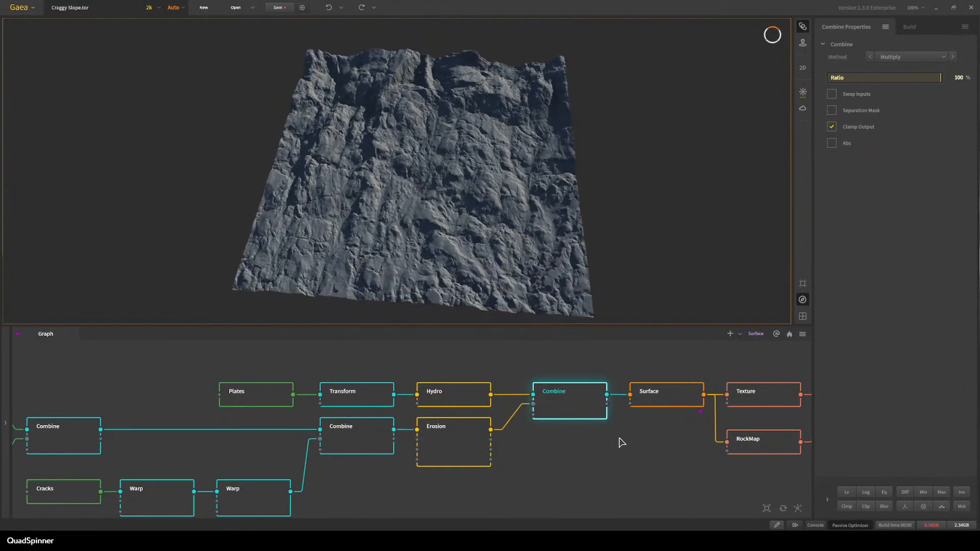
# Inspect the Surface node with its Rough style and examine the cliff's fine surface detail up close.
pyautogui.click(660, 402)
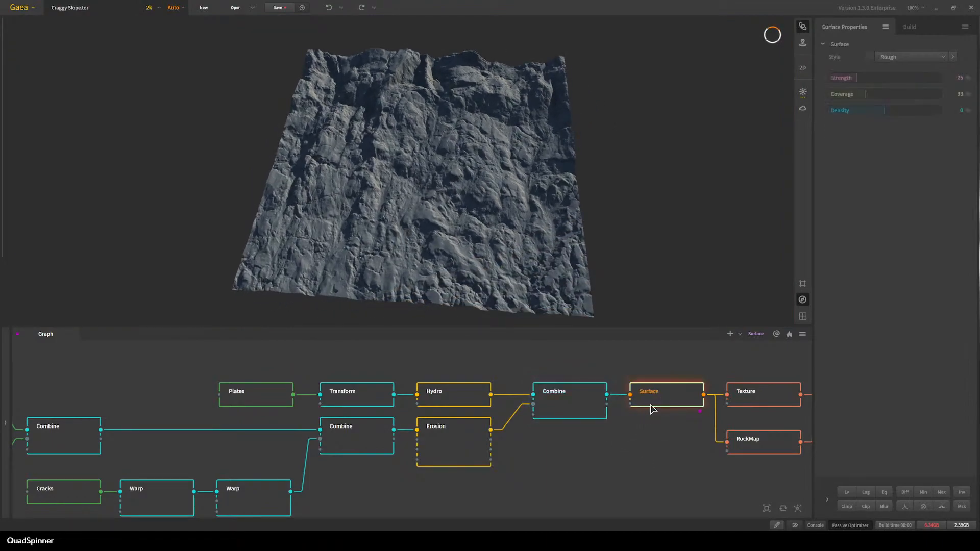
pyautogui.moveTo(435, 212); pyautogui.dragTo(427, 242)
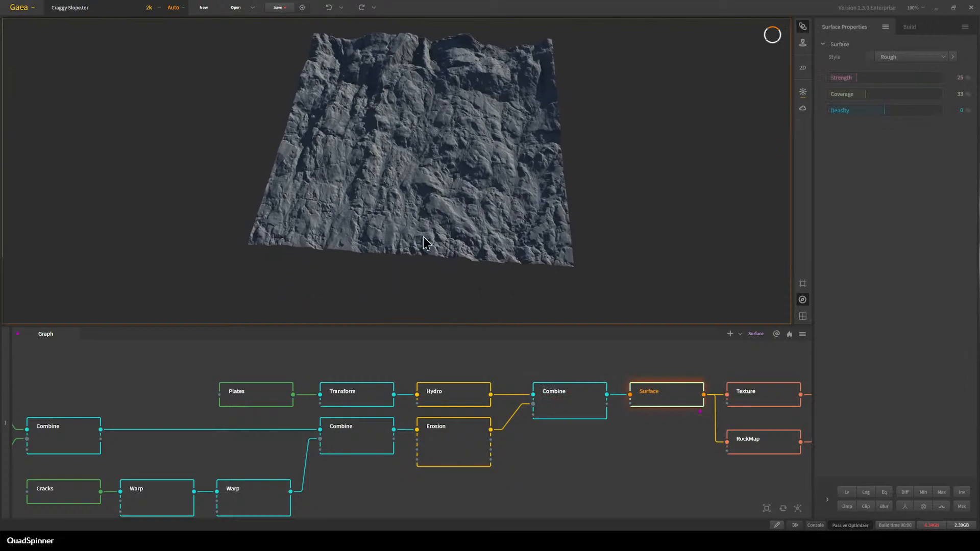
pyautogui.scroll(5, 424, 237)
pyautogui.scroll(-2, 424, 237)
pyautogui.moveTo(424, 237)
pyautogui.mouseDown()
pyautogui.moveTo(423, 245)
pyautogui.moveTo(404, 238)
pyautogui.moveTo(424, 239)
pyautogui.mouseUp()
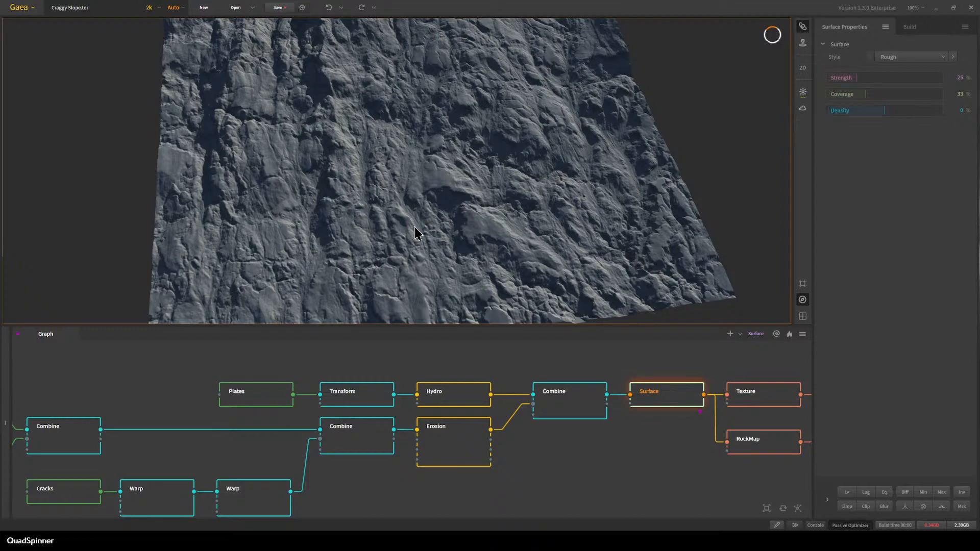
# Follow the colour branch through Texture, its Combine and SatMaps, and view the coloured cliff from several angles.
pyautogui.moveTo(614, 453); pyautogui.dragTo(407, 457, button='middle')
pyautogui.click(562, 410)
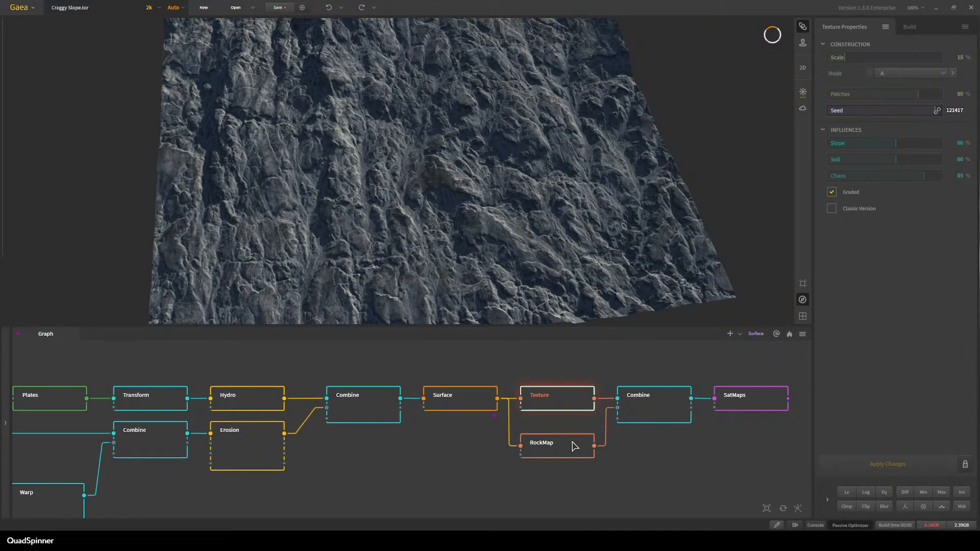
pyautogui.click(666, 415)
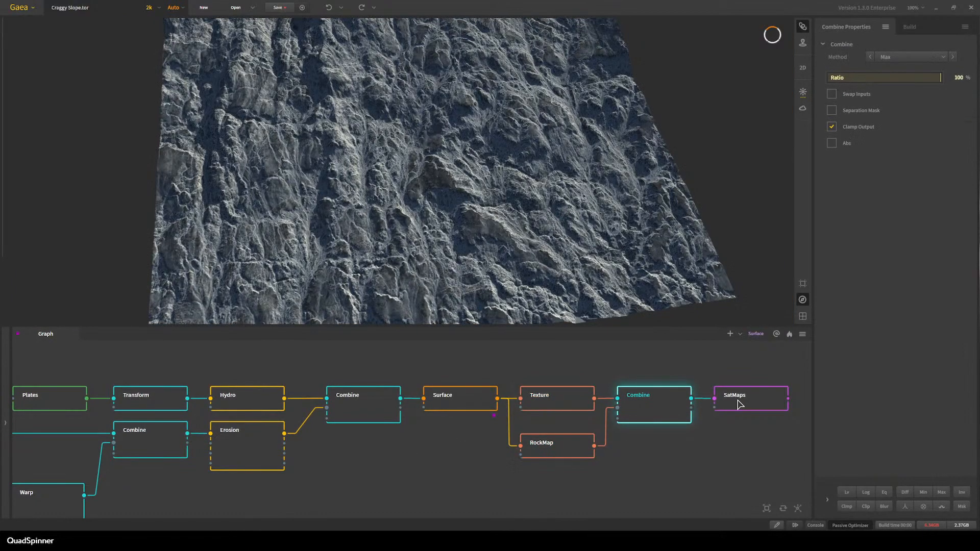
pyautogui.click(739, 404)
pyautogui.moveTo(606, 245); pyautogui.dragTo(471, 236)
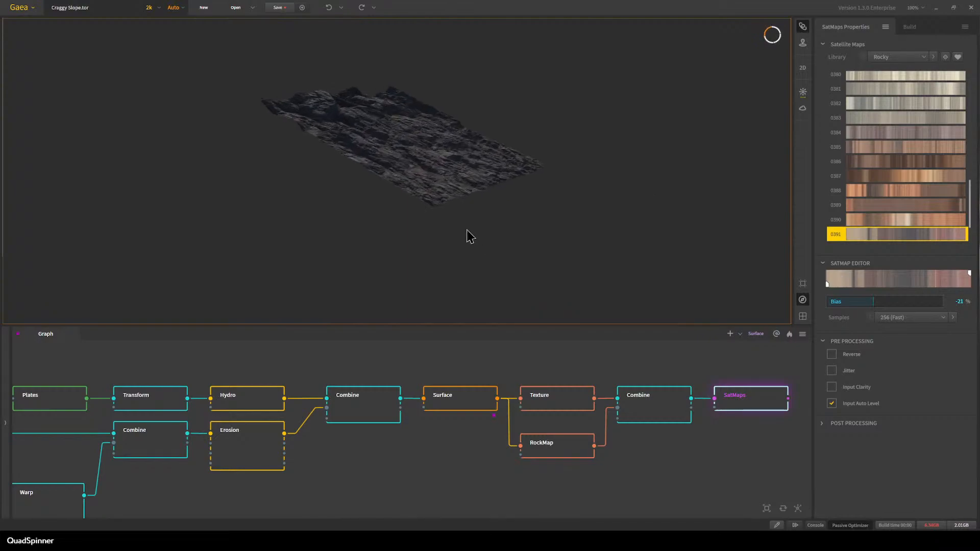
pyautogui.moveTo(333, 134); pyautogui.dragTo(379, 158)
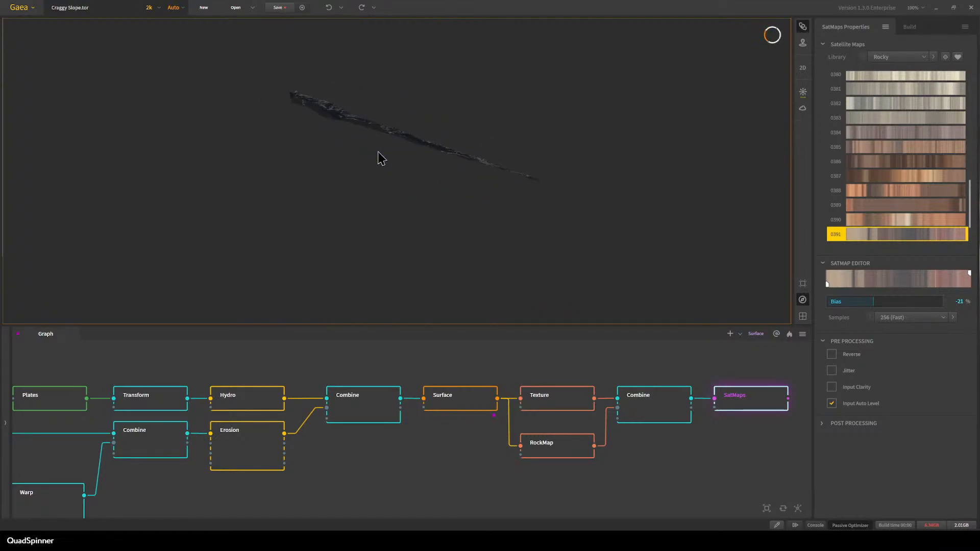
pyautogui.moveTo(473, 284); pyautogui.dragTo(464, 309)
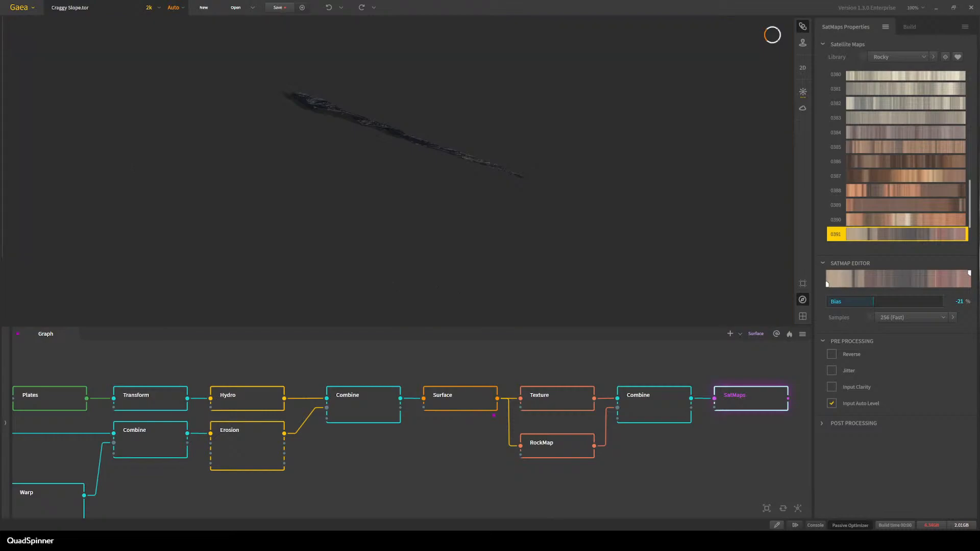
pyautogui.moveTo(366, 192); pyautogui.dragTo(348, 213)
# Trace the graph back to its start and inspect the Gradient node that creates the base slope.
pyautogui.moveTo(647, 459); pyautogui.dragTo(515, 458)
pyautogui.moveTo(361, 477); pyautogui.dragTo(425, 458)
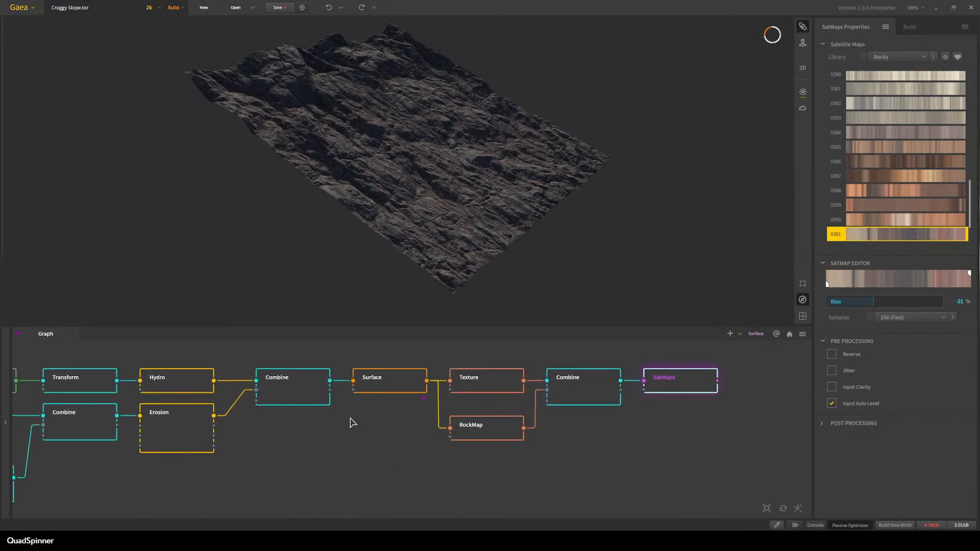
pyautogui.moveTo(175, 466); pyautogui.dragTo(566, 453)
pyautogui.scroll(-1, 567, 454)
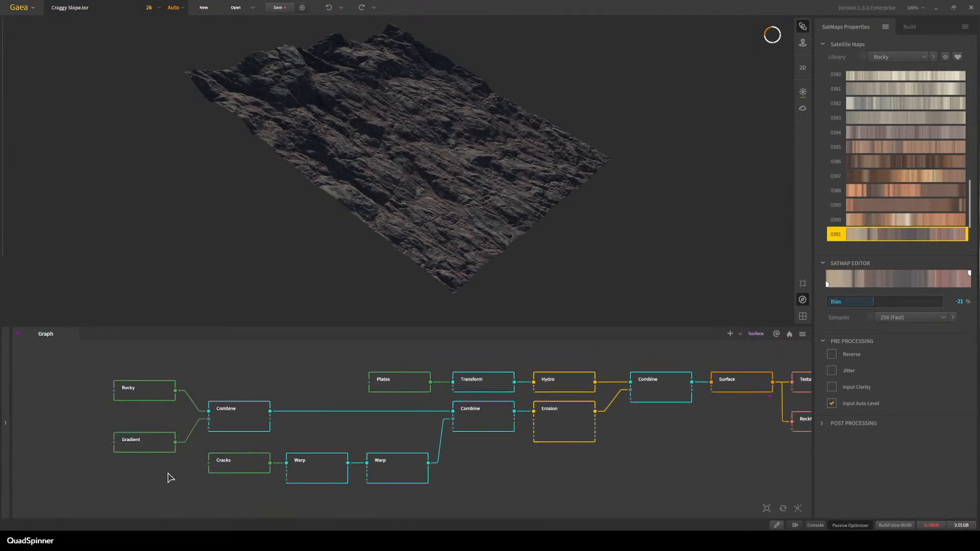
pyautogui.click(155, 451)
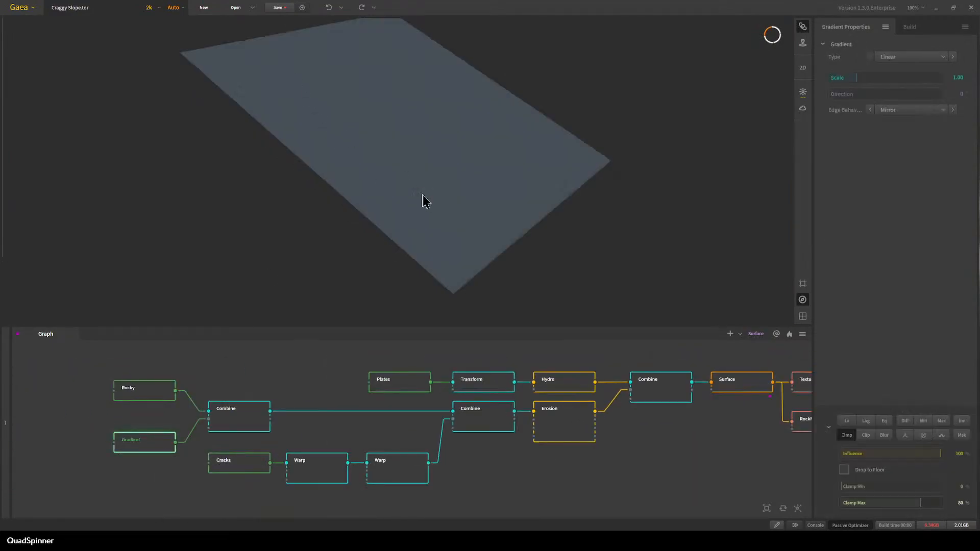
# Combine the Surface output with the Gradient output in a new Combine node below RockMap, using the Subtract method.
pyautogui.moveTo(623, 447); pyautogui.dragTo(495, 433)
pyautogui.click(615, 371)
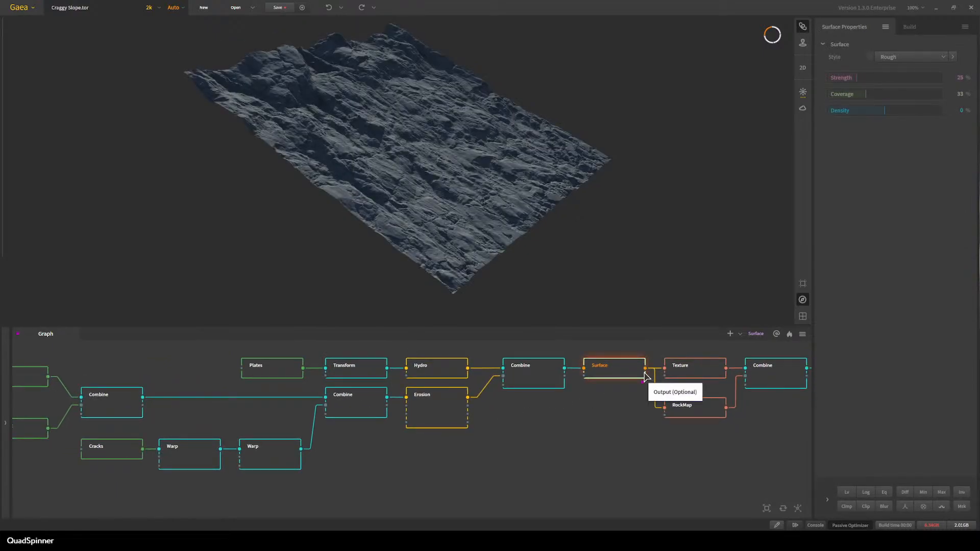
pyautogui.scroll(-2, 659, 430)
pyautogui.moveTo(668, 398); pyautogui.dragTo(254, 434)
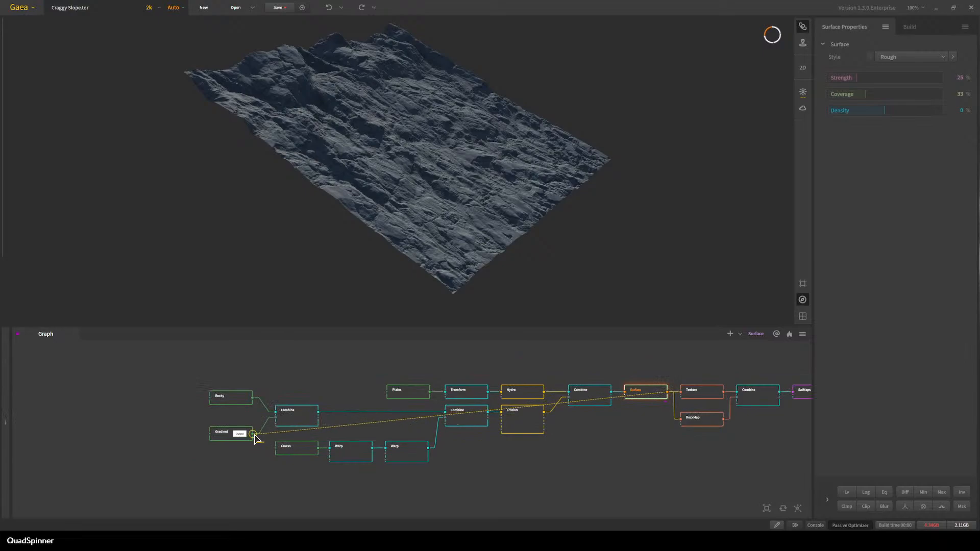
pyautogui.moveTo(703, 421); pyautogui.dragTo(699, 451)
pyautogui.click(901, 58)
pyautogui.click(885, 108)
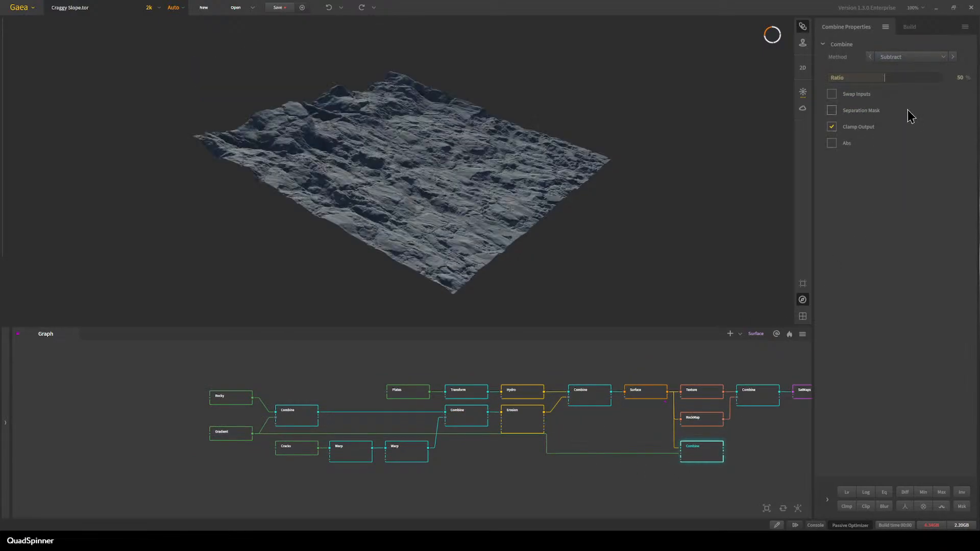
# Try Ratio values of 61% and 55% on the Subtract Combine, and reset the Ratio to its default 50%.
pyautogui.moveTo(894, 83); pyautogui.dragTo(905, 87)
pyautogui.scroll(3, 550, 233)
pyautogui.moveTo(511, 246); pyautogui.dragTo(499, 230)
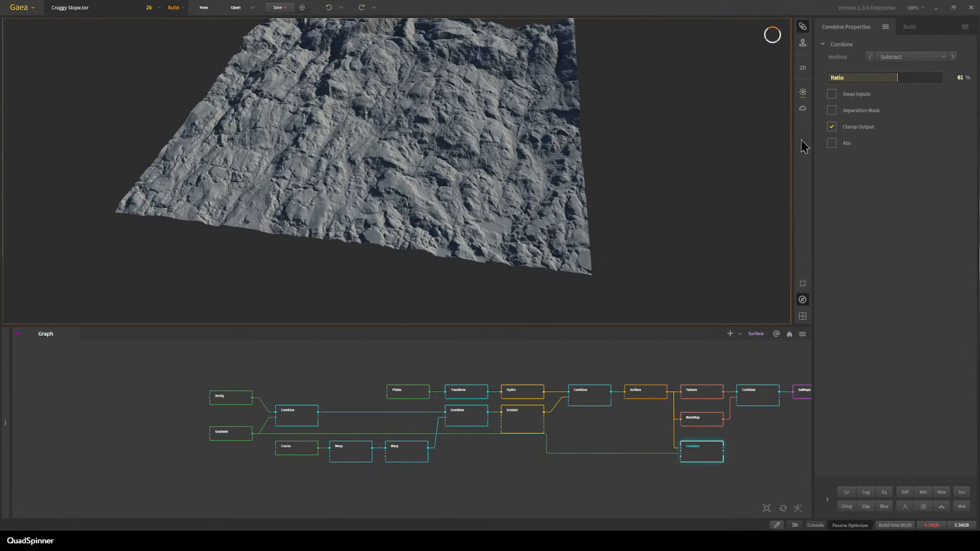
pyautogui.rightClick(896, 79)
pyautogui.write('5')
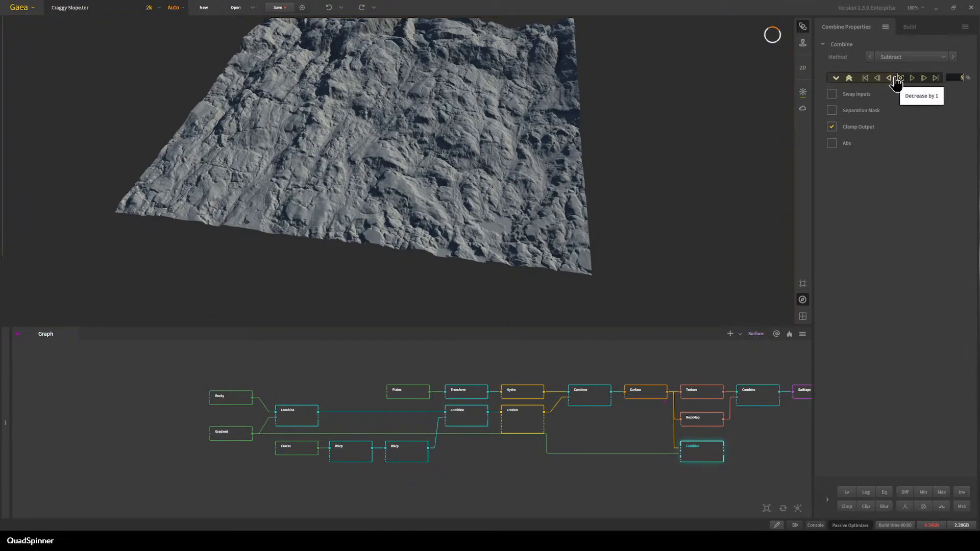
pyautogui.write('5')
pyautogui.press('Return')
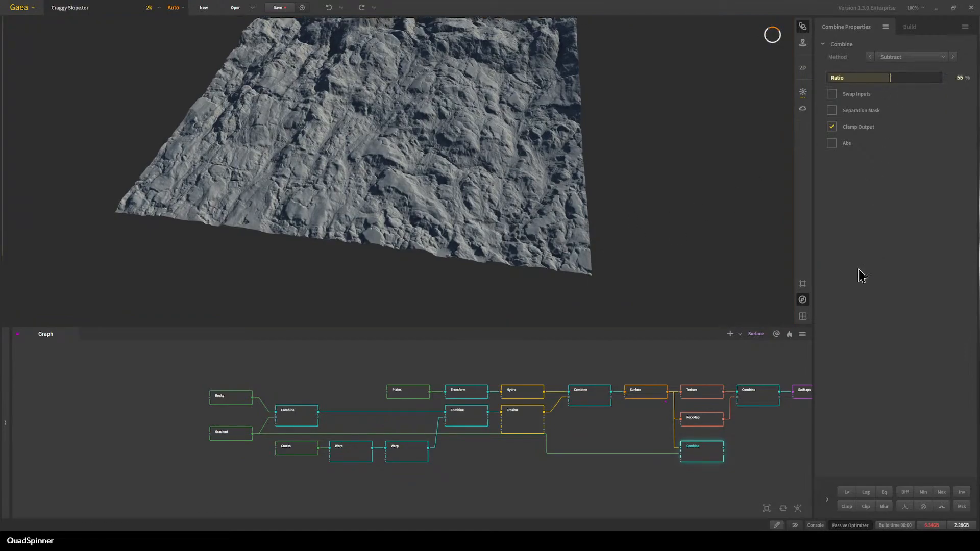
pyautogui.rightClick(884, 84)
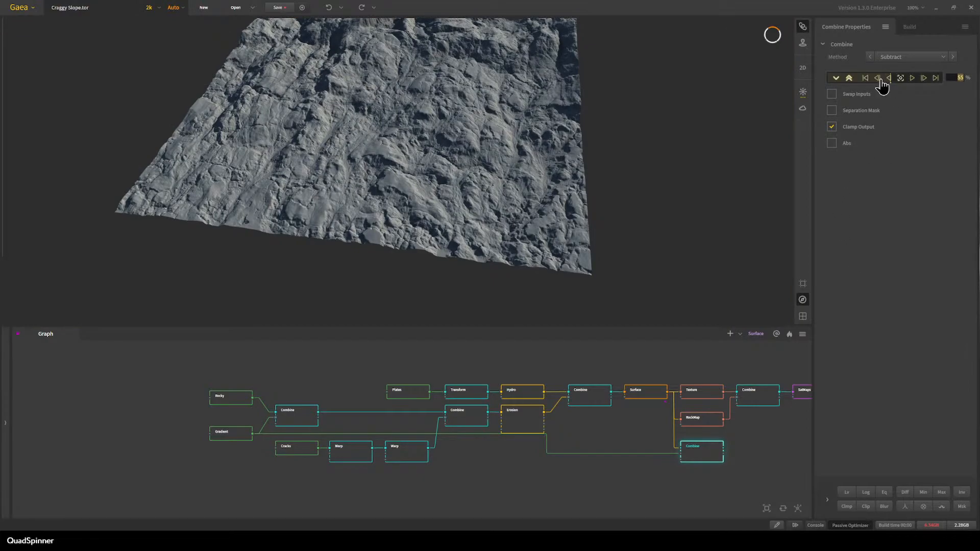
pyautogui.click(901, 79)
pyautogui.moveTo(435, 211); pyautogui.dragTo(445, 265)
# Add a Seamless node after the Subtract Combine node.
pyautogui.click(766, 509)
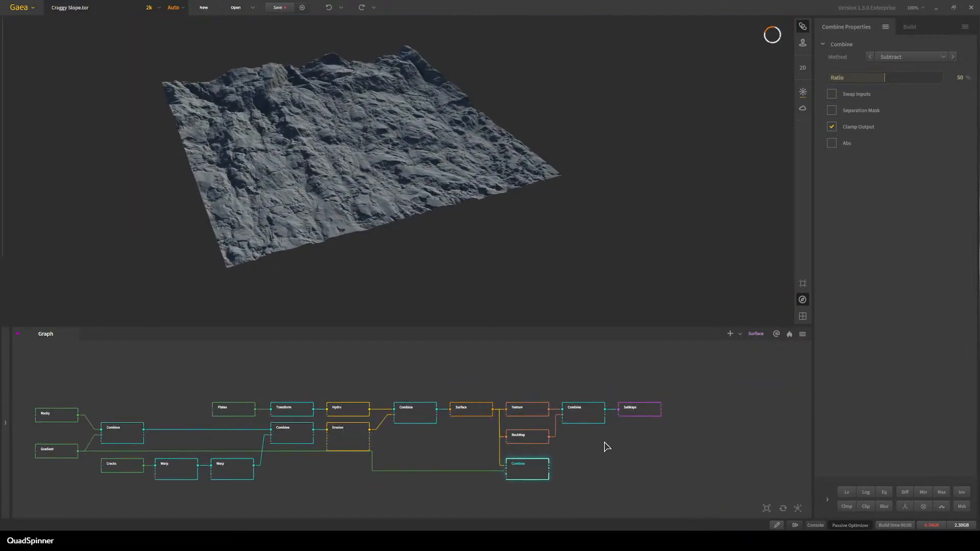
pyautogui.scroll(3, 459, 225)
pyautogui.moveTo(581, 459); pyautogui.dragTo(519, 468, button='middle')
pyautogui.press('Tab')
pyautogui.write('sea')
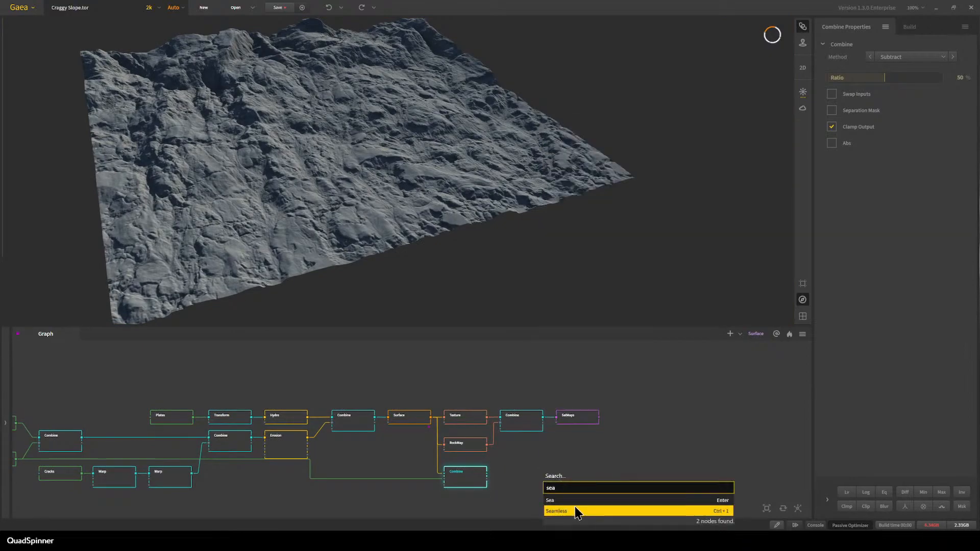
pyautogui.click(572, 511)
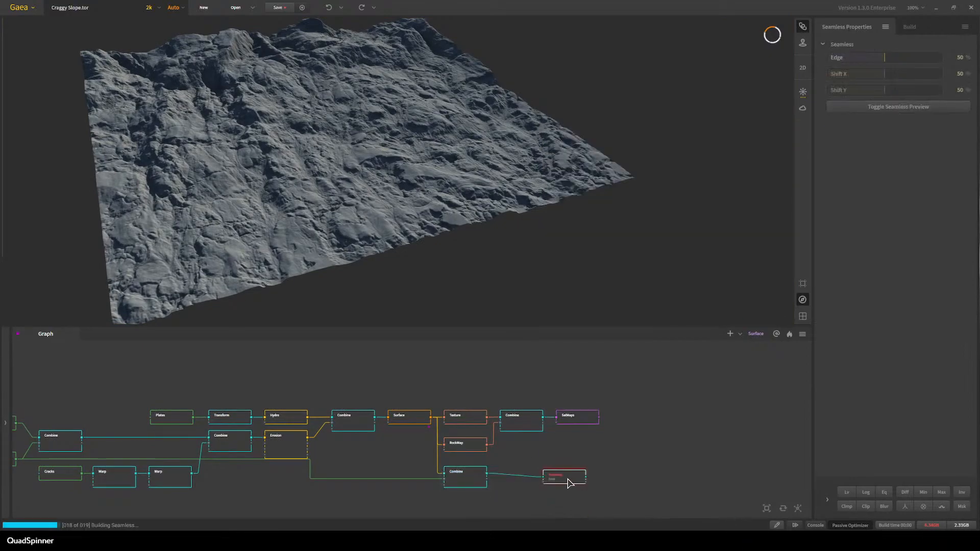
pyautogui.moveTo(568, 482); pyautogui.dragTo(557, 483)
# Check the Subtract Combine against the Seamless node connected to it, viewing the terrain from several angles.
pyautogui.scroll(3, 479, 489)
pyautogui.click(478, 489)
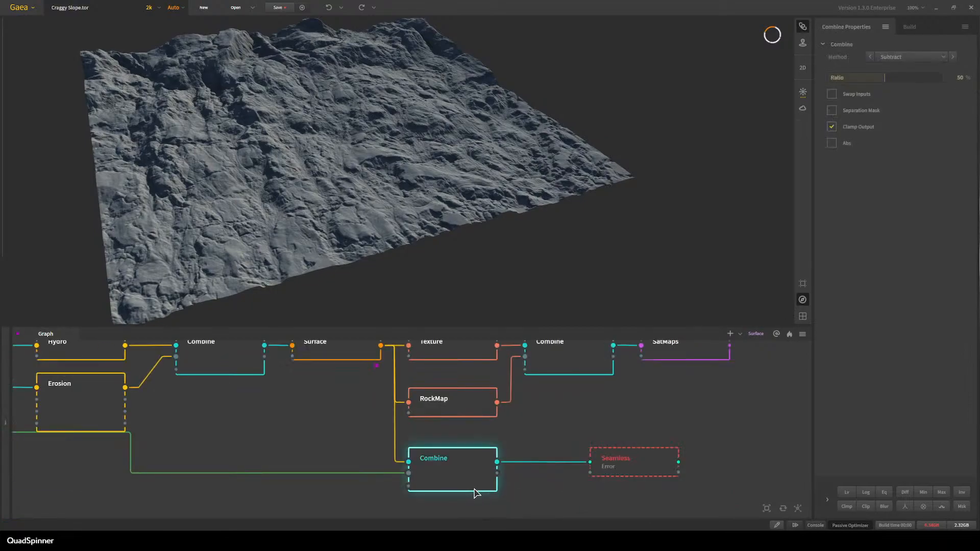
pyautogui.click(595, 471)
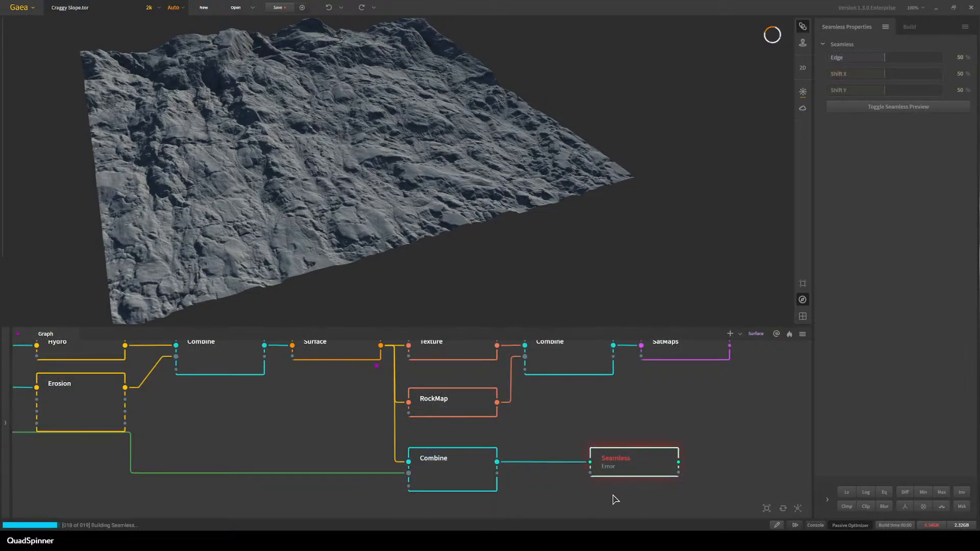
pyautogui.moveTo(466, 271); pyautogui.dragTo(406, 265)
pyautogui.click(465, 483)
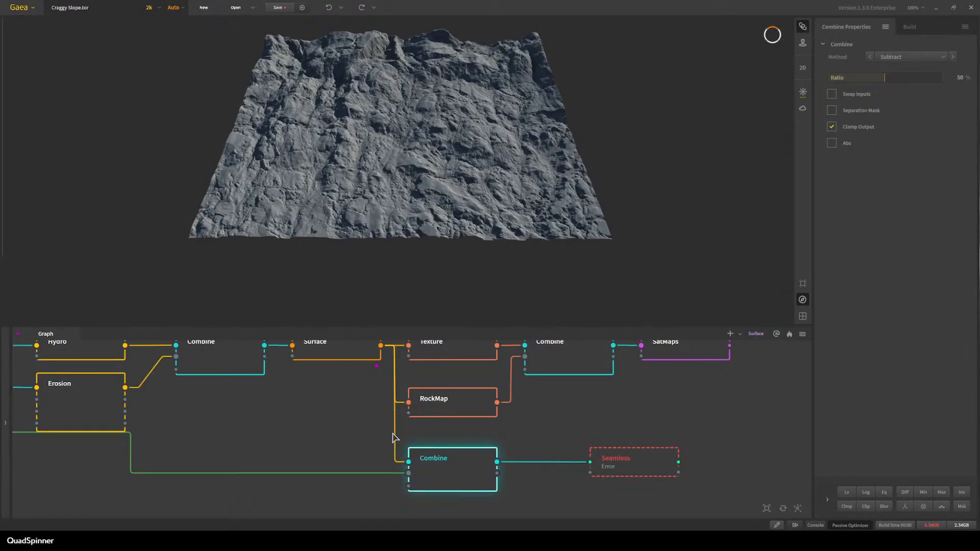
pyautogui.click(619, 467)
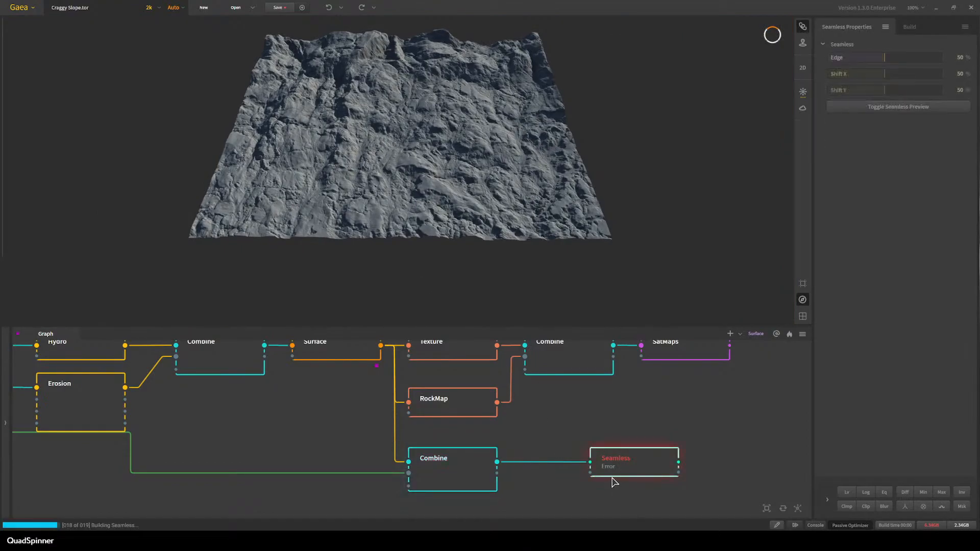
pyautogui.moveTo(528, 275); pyautogui.dragTo(419, 316)
pyautogui.scroll(4, 469, 242)
pyautogui.scroll(-3, 471, 235)
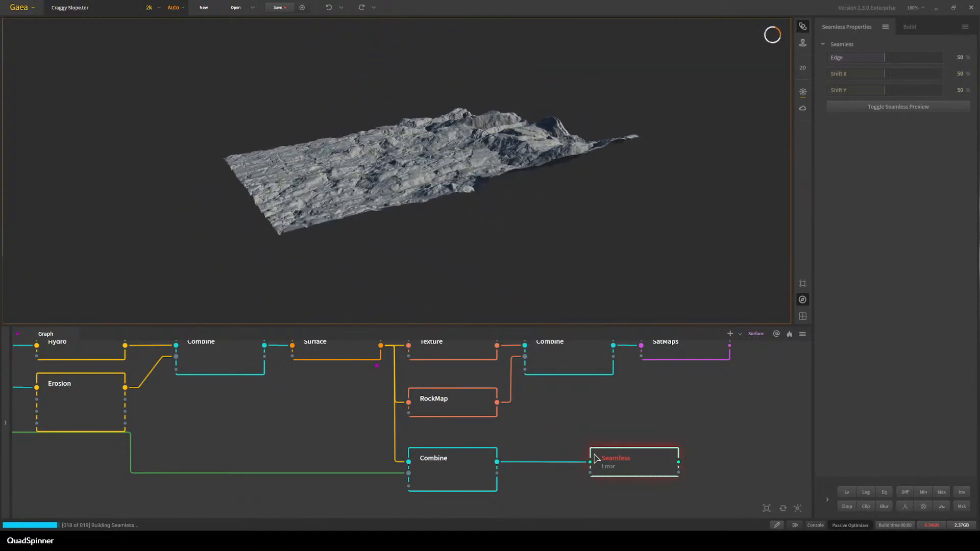
# Toggle the Seamless node's seamless preview and view the cliff from above.
pyautogui.moveTo(626, 471); pyautogui.dragTo(622, 470)
pyautogui.click(909, 107)
pyautogui.moveTo(453, 208); pyautogui.dragTo(485, 157)
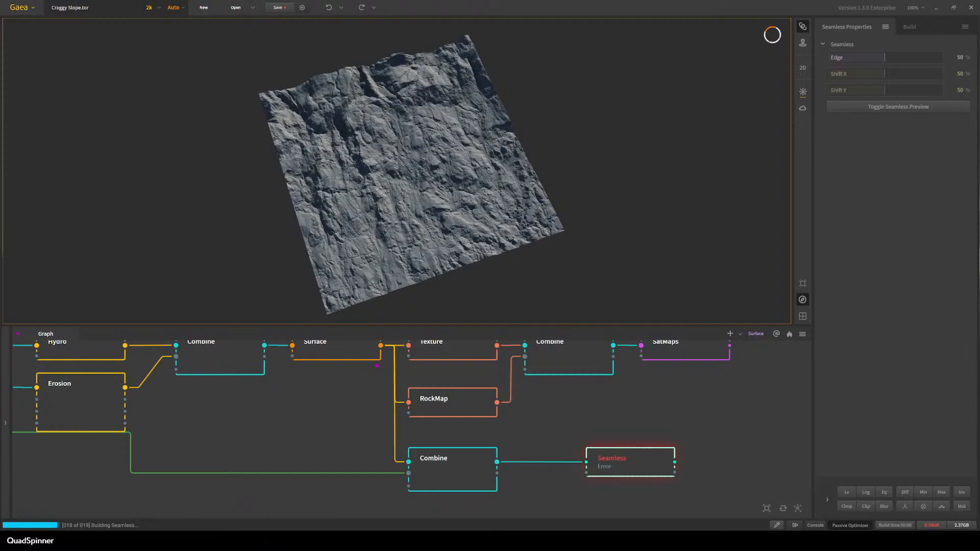
# Inspect the flattened cliff terrain up close from a low angle and from the side.
pyautogui.scroll(5, 427, 162)
pyautogui.moveTo(427, 162); pyautogui.dragTo(431, 254)
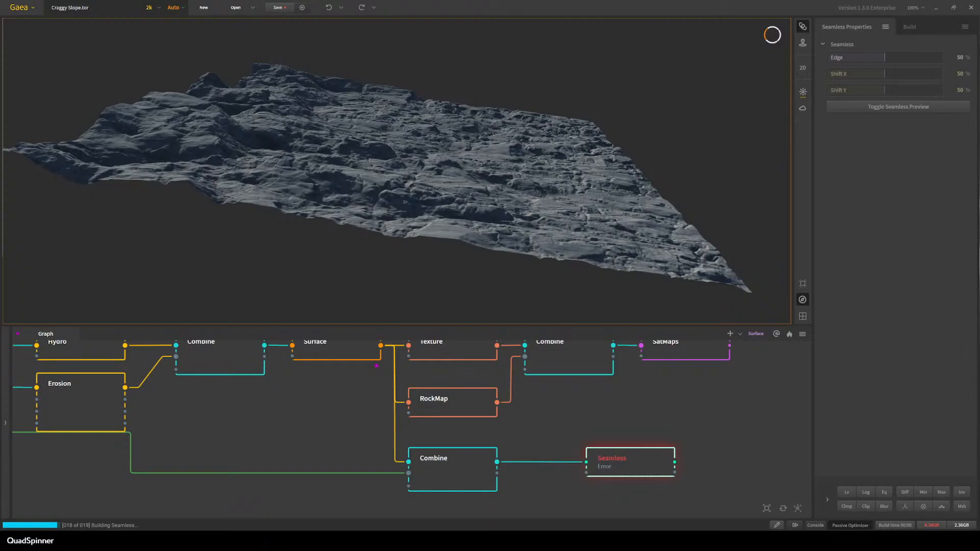
pyautogui.moveTo(652, 219); pyautogui.dragTo(546, 225)
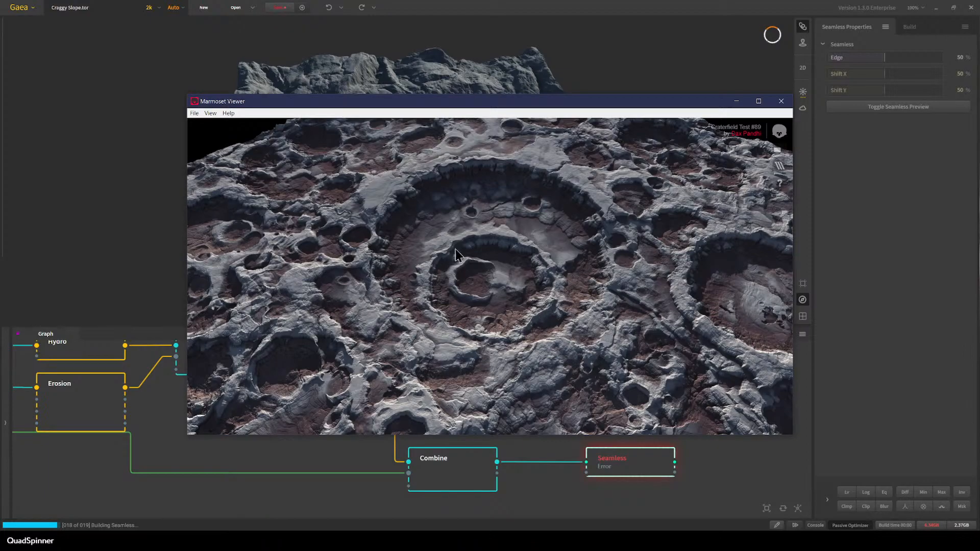
# Switch to Marmoset Viewer and isolate the Topology layer of the Craterfield Test #89 scene in a maximized window.
pyautogui.scroll(-2, 552, 284)
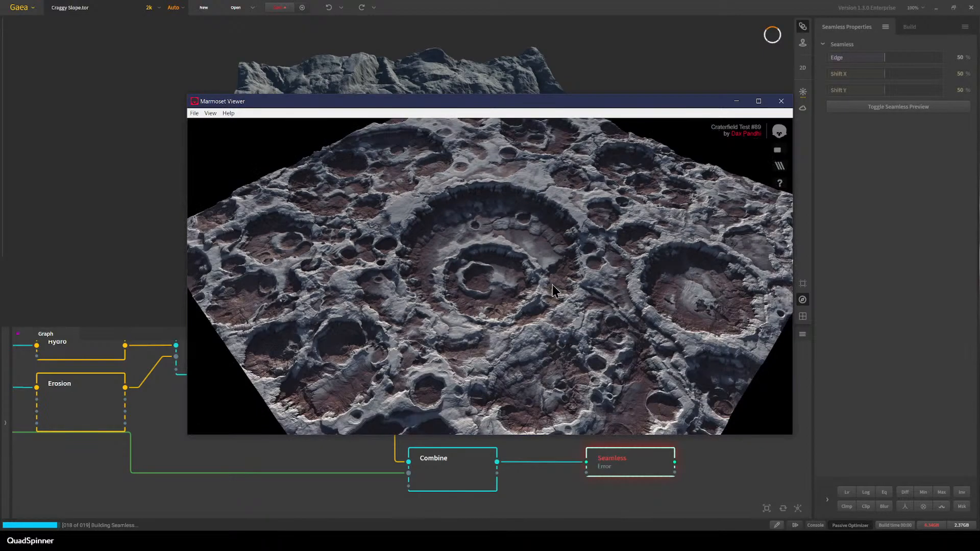
pyautogui.moveTo(553, 291); pyautogui.dragTo(502, 282)
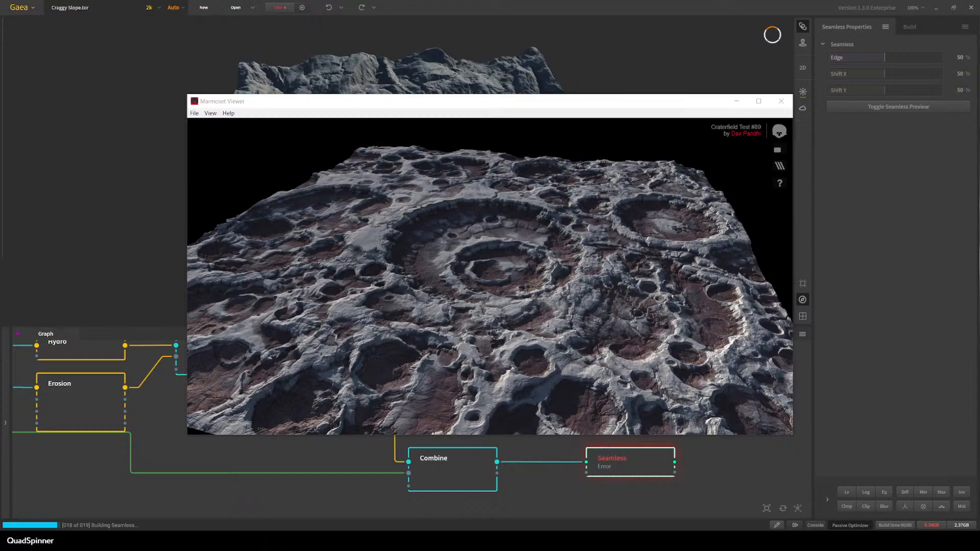
pyautogui.click(780, 166)
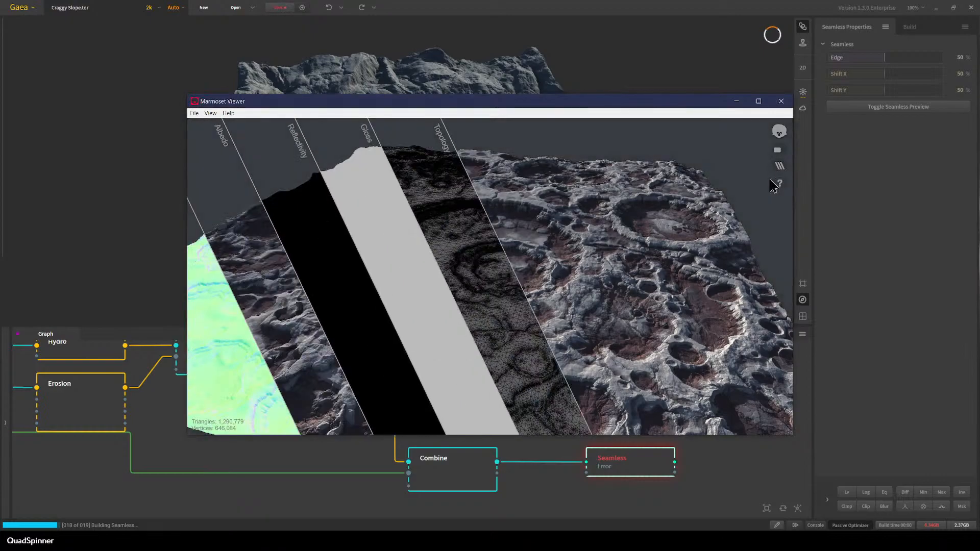
pyautogui.click(623, 230)
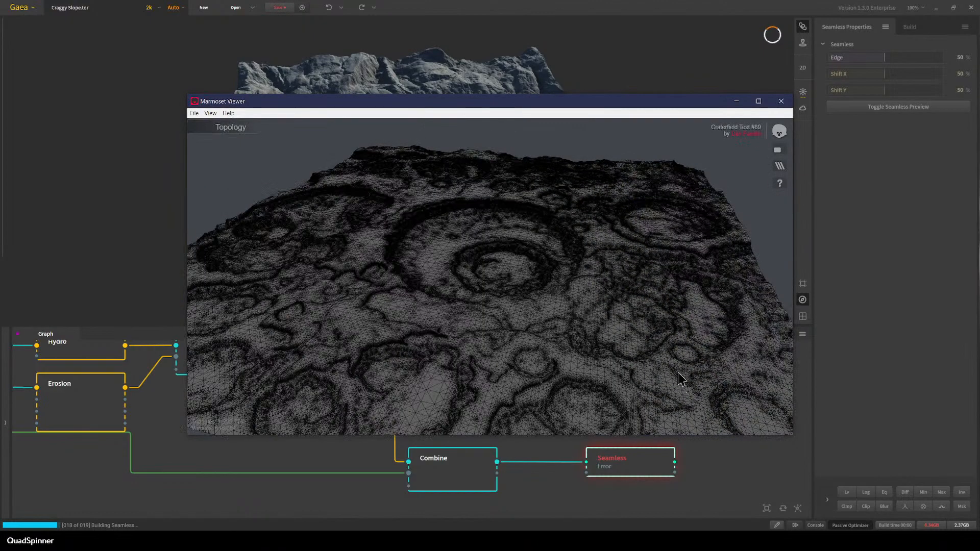
pyautogui.click(760, 102)
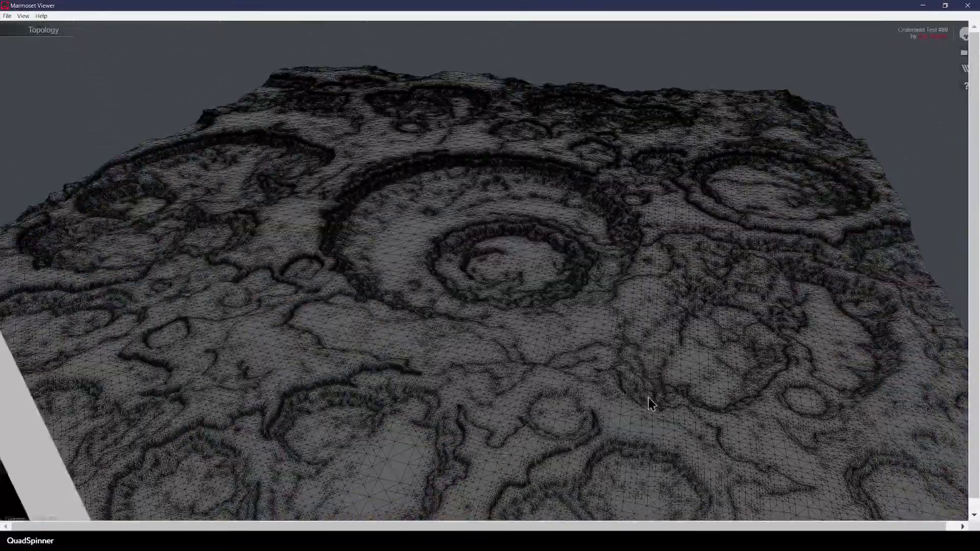
# Examine how triangle density varies between the crater rims and the flat ground in the topology wireframe.
pyautogui.moveTo(553, 413); pyautogui.dragTo(564, 296, button='middle')
pyautogui.moveTo(512, 298); pyautogui.dragTo(240, 346)
pyautogui.scroll(5, 485, 414)
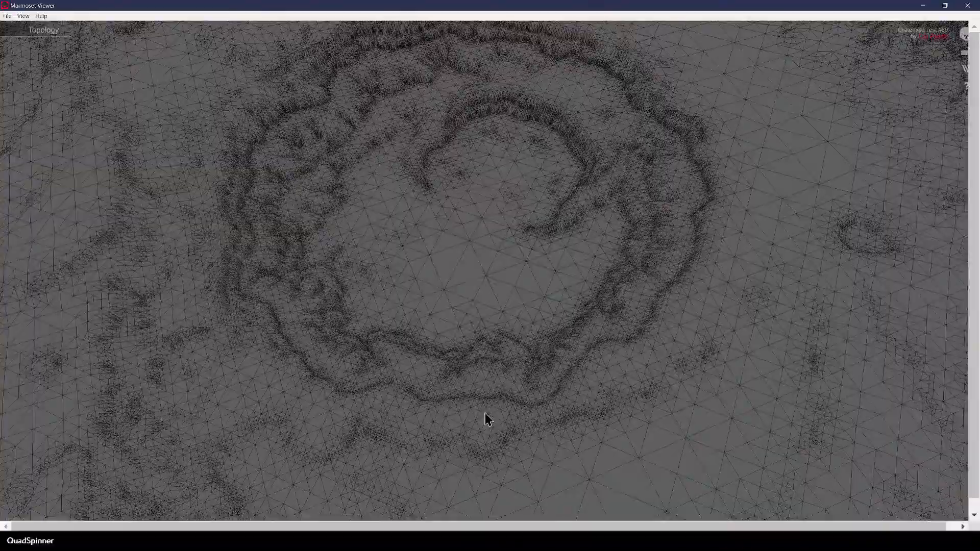
pyautogui.scroll(-5, 485, 414)
pyautogui.moveTo(482, 413); pyautogui.dragTo(419, 323, button='middle')
pyautogui.scroll(3, 684, 337)
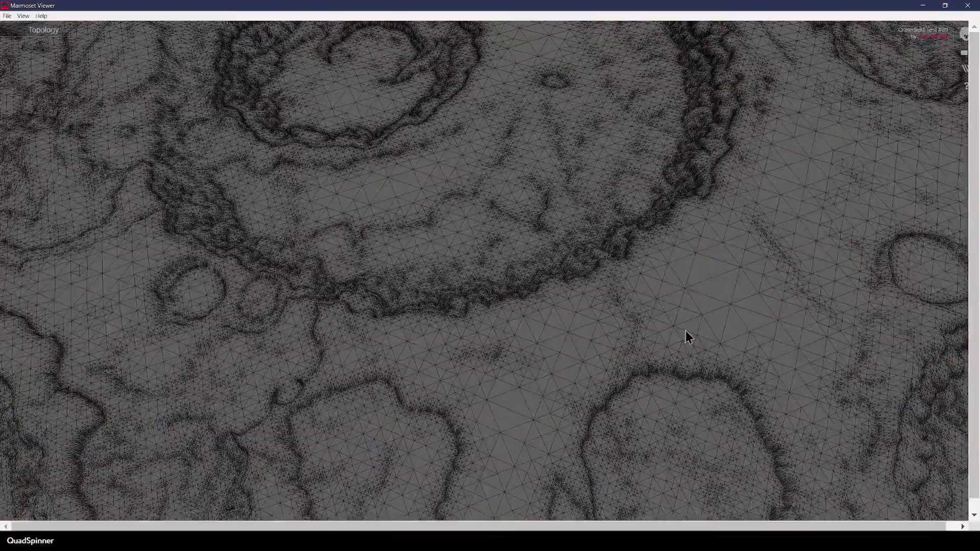
pyautogui.moveTo(685, 337); pyautogui.dragTo(547, 400, button='middle')
pyautogui.scroll(-5, 571, 373)
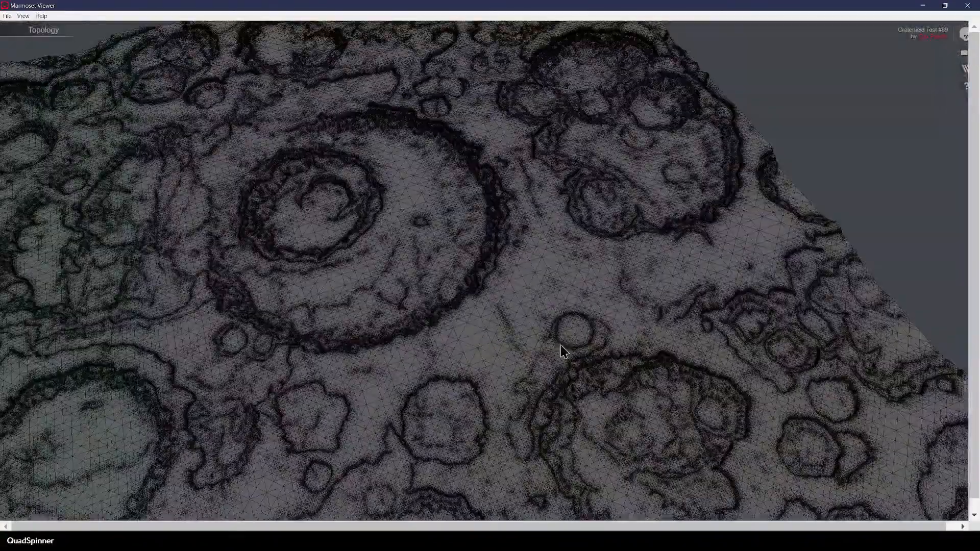
pyautogui.scroll(-3, 562, 351)
pyautogui.scroll(6, 496, 382)
pyautogui.moveTo(459, 399); pyautogui.dragTo(482, 354)
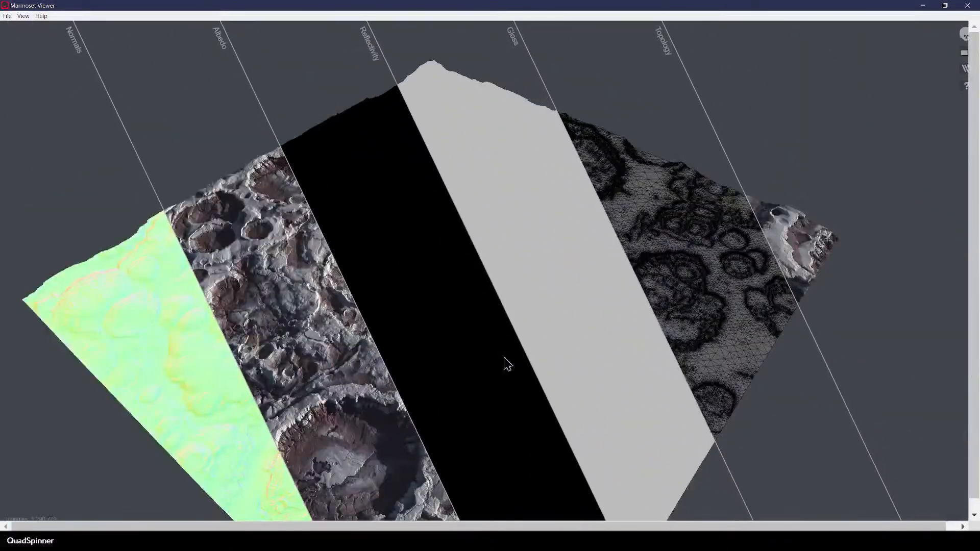
# Isolate the crater field's Topology layer again and compare the mesh around the large crater with the fully rendered terrain.
pyautogui.click(718, 266)
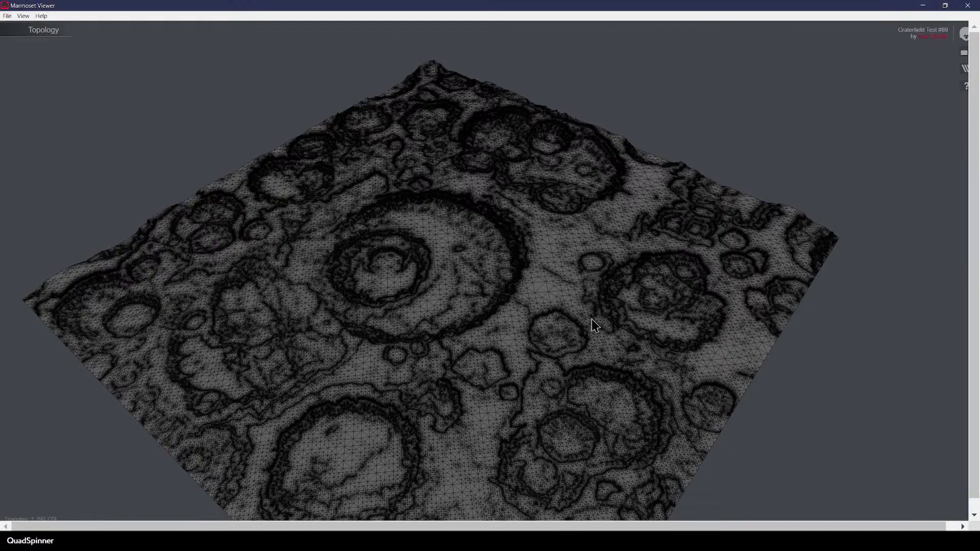
pyautogui.scroll(5, 595, 325)
pyautogui.scroll(3, 595, 327)
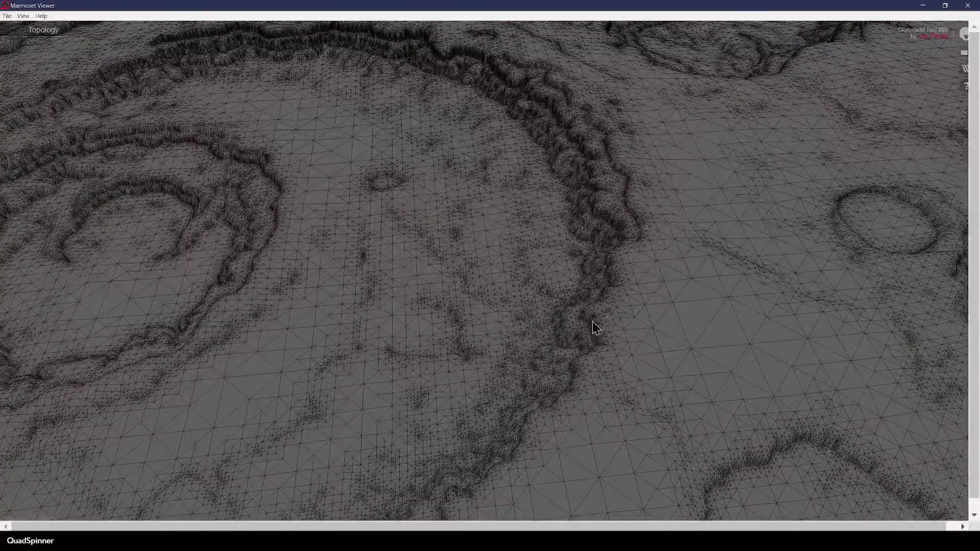
pyautogui.moveTo(735, 408); pyautogui.dragTo(567, 319)
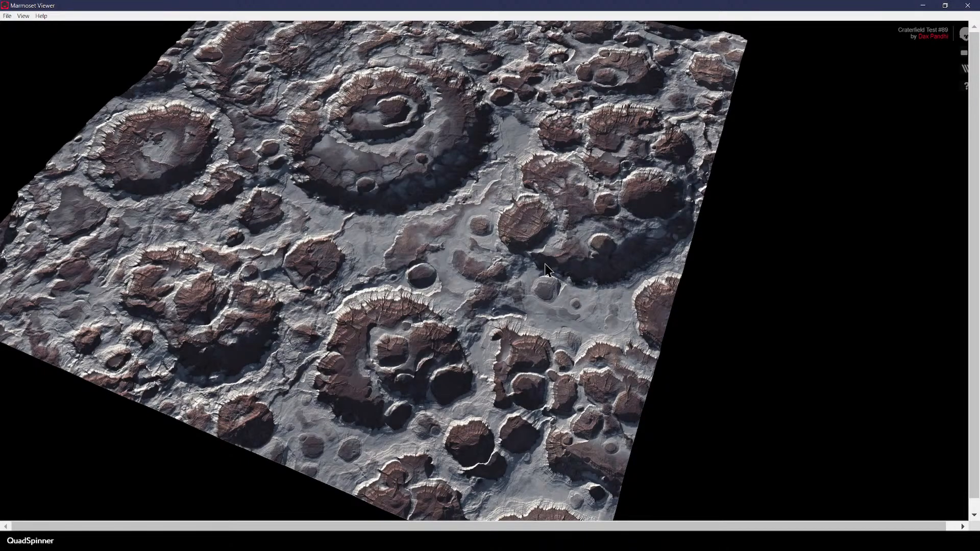
pyautogui.scroll(-3, 448, 159)
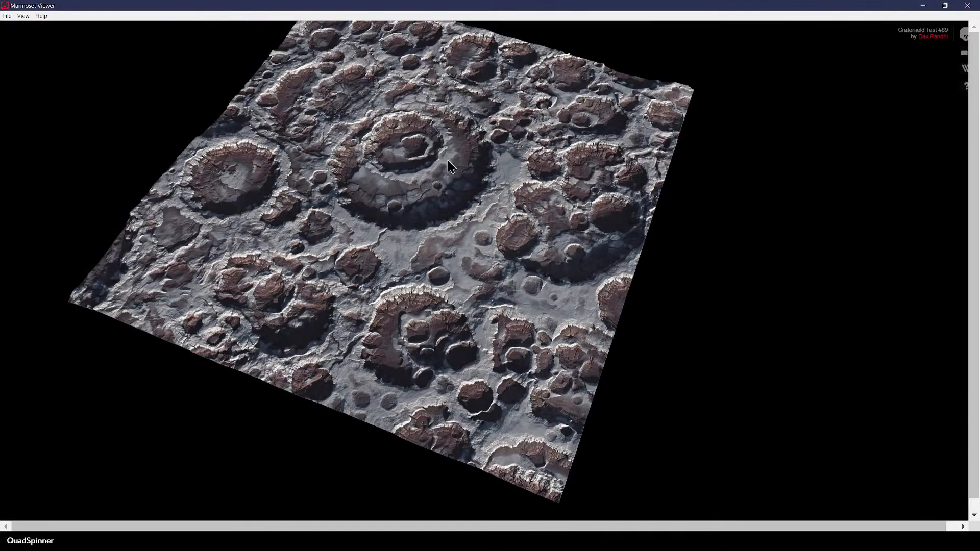
pyautogui.moveTo(447, 159); pyautogui.dragTo(459, 226)
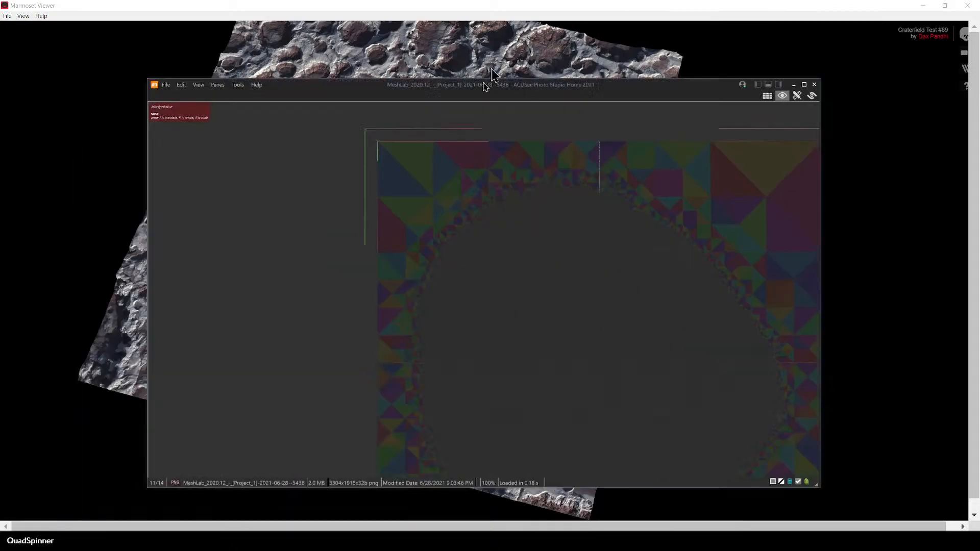
# Switch to ACDSee Photo Studio, maximize its window, and browse through the MeshLab mesh images to screenshot004.
pyautogui.moveTo(486, 87); pyautogui.dragTo(544, 1)
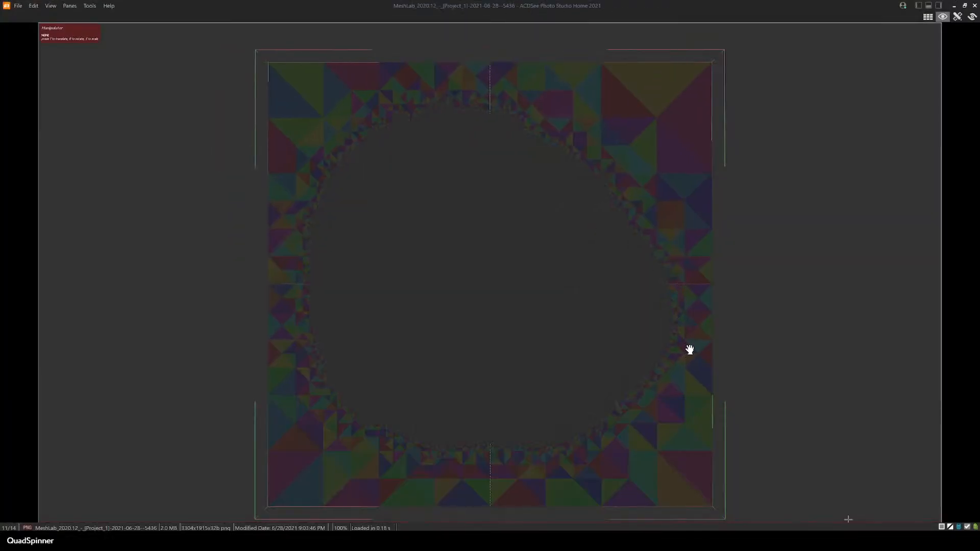
pyautogui.scroll(-1, 690, 349)
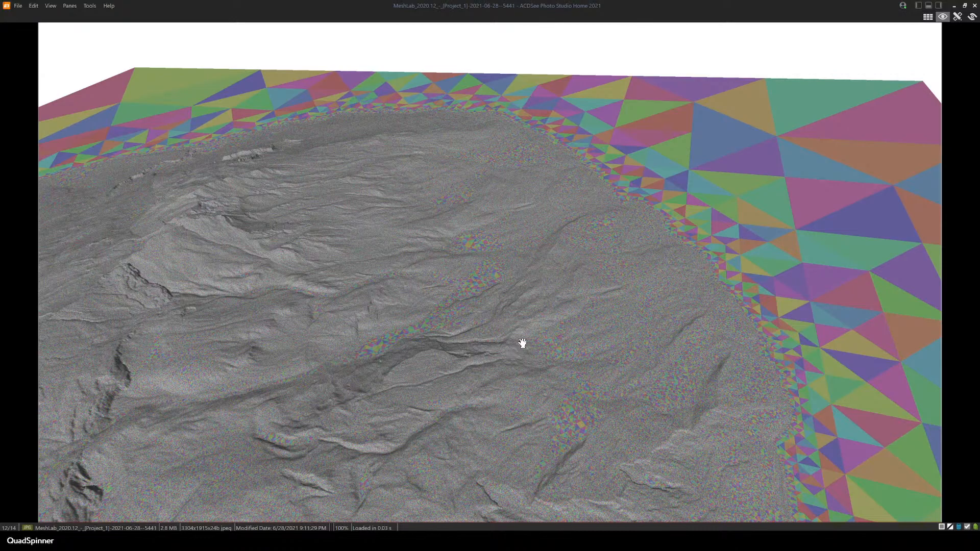
pyautogui.scroll(-1, 520, 340)
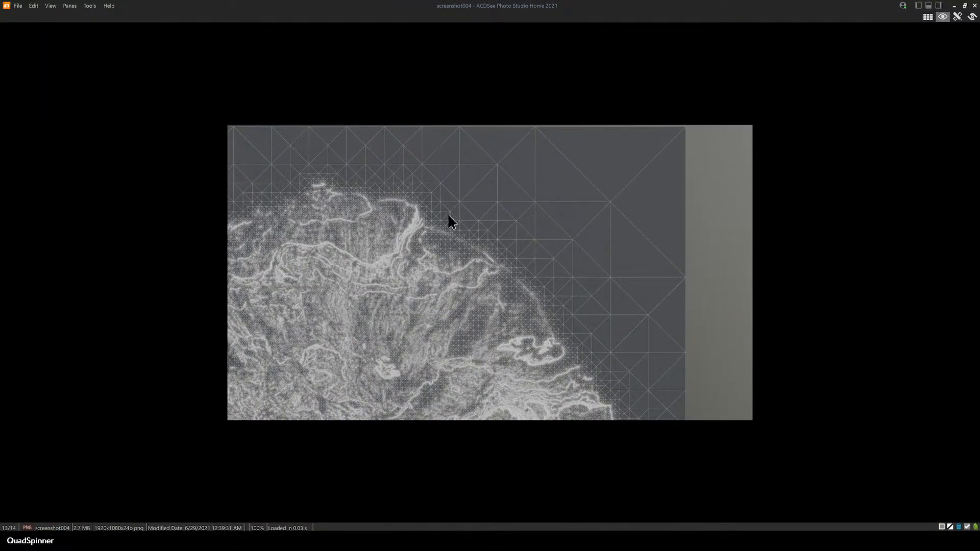
# Inspect the wireframe in screenshot004 at 200% zoom, from the detailed terrain to the sparse flat corner.
pyautogui.keyDown('ctrl'); pyautogui.scroll(1, 447, 224); pyautogui.keyUp('ctrl')
pyautogui.keyDown('ctrl'); pyautogui.scroll(1, 446, 225); pyautogui.keyUp('ctrl')
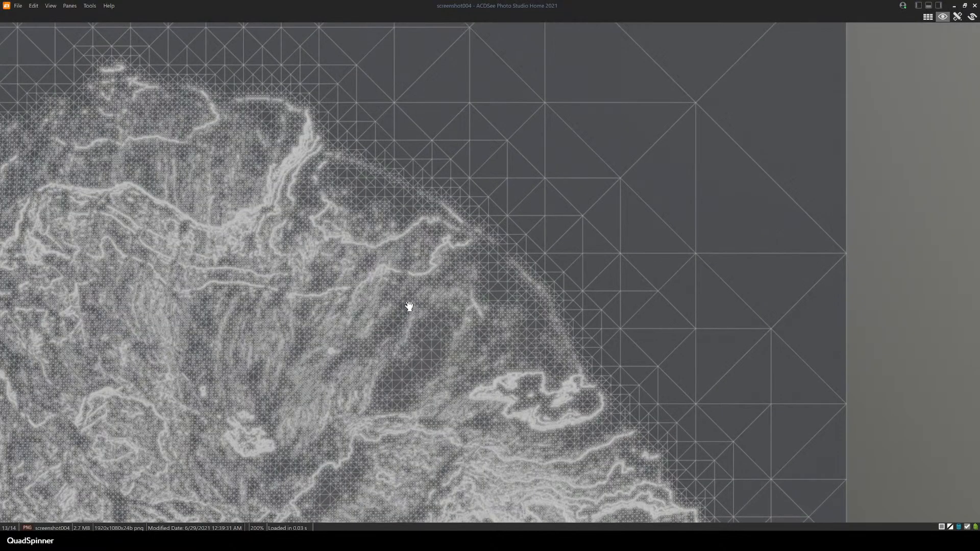
pyautogui.keyDown('ctrl'); pyautogui.scroll(1, 407, 306); pyautogui.keyUp('ctrl')
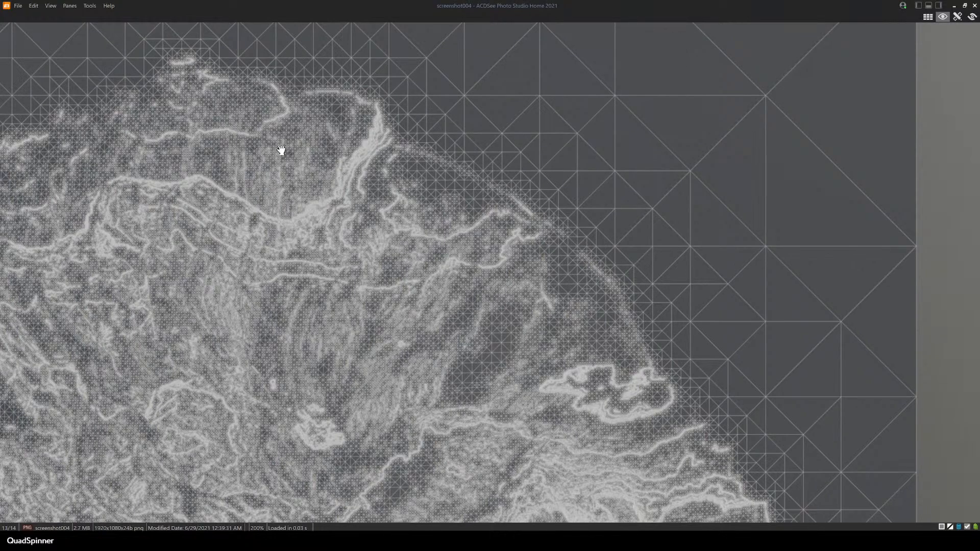
pyautogui.moveTo(582, 181); pyautogui.dragTo(528, 260)
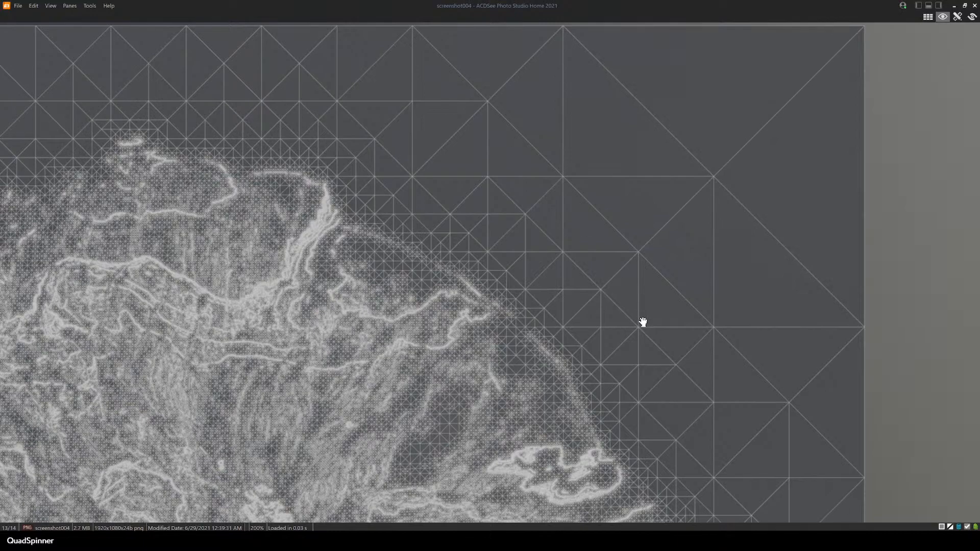
# Examine the triangles of the RTIN_1.obj mesh in the following image at 200% zoom, and return to the Livestream collection thumbnails.
pyautogui.press('pagedown')
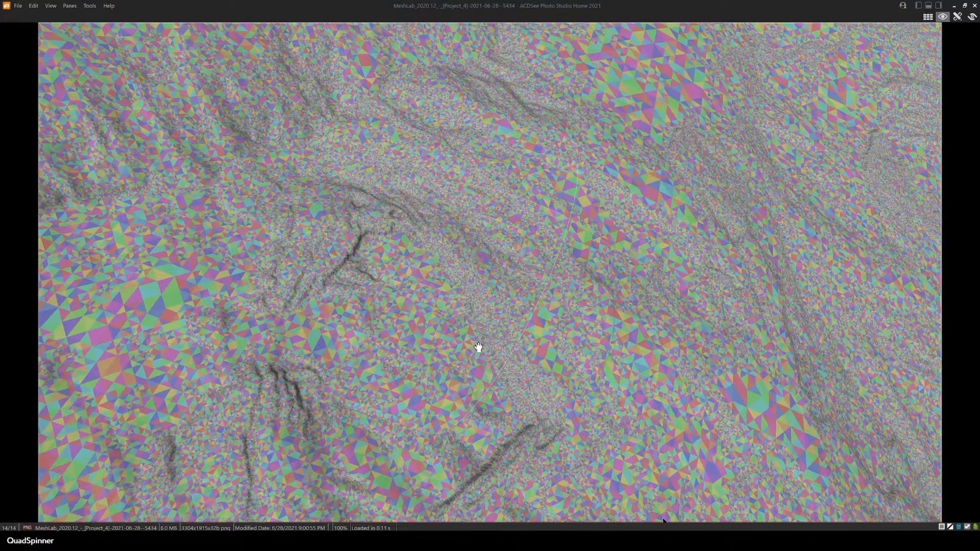
pyautogui.keyDown('ctrl'); pyautogui.scroll(2, 500, 467); pyautogui.keyUp('ctrl')
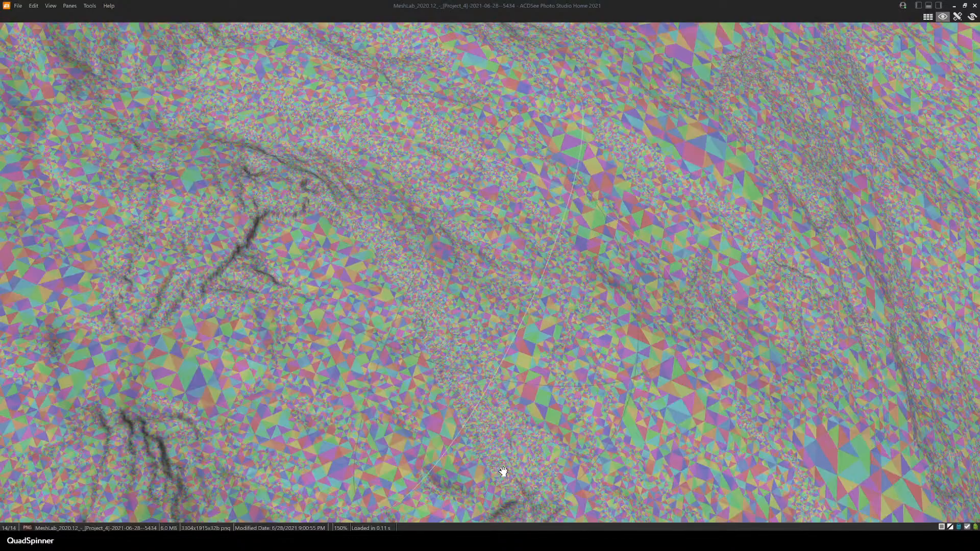
pyautogui.moveTo(488, 476); pyautogui.dragTo(457, 131)
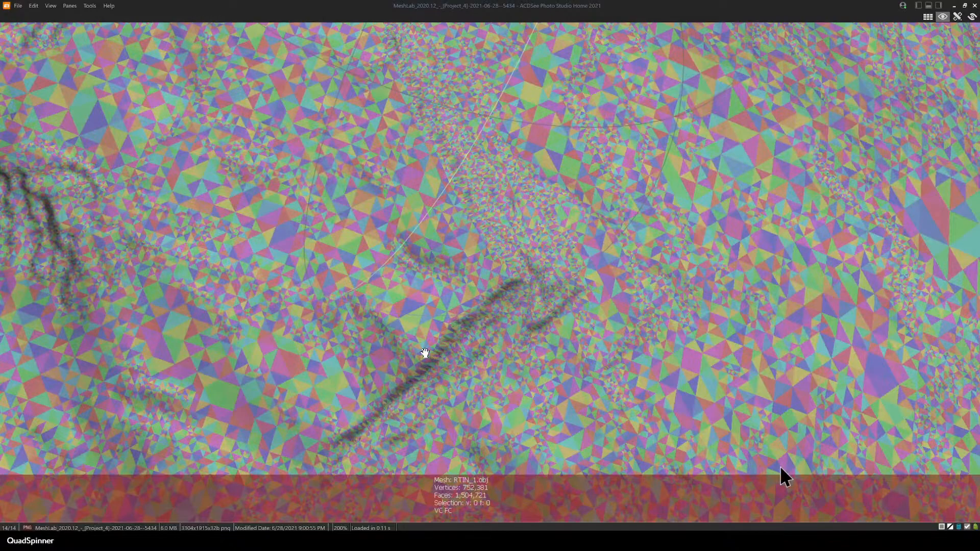
pyautogui.keyDown('ctrl'); pyautogui.scroll(-4, 433, 348); pyautogui.keyUp('ctrl')
pyautogui.doubleClick(584, 232)
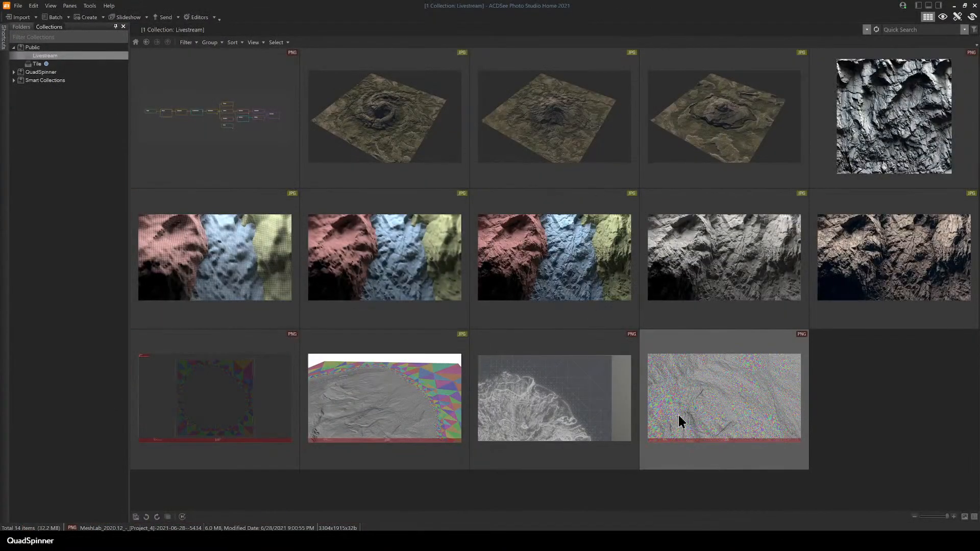
# Switch back to Gaea and start a new project from the Blank template.
pyautogui.moveTo(525, 6); pyautogui.dragTo(0, 161)
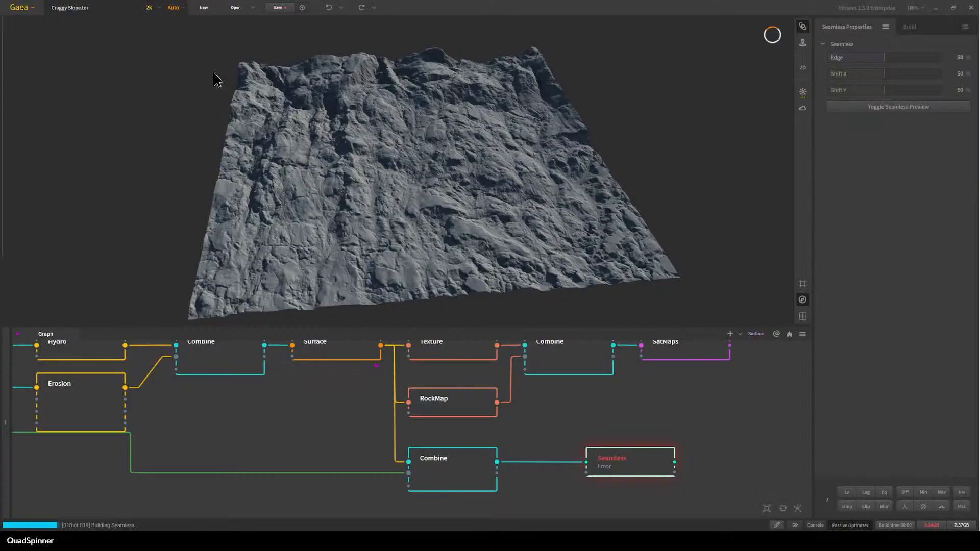
pyautogui.click(204, 8)
pyautogui.click(518, 283)
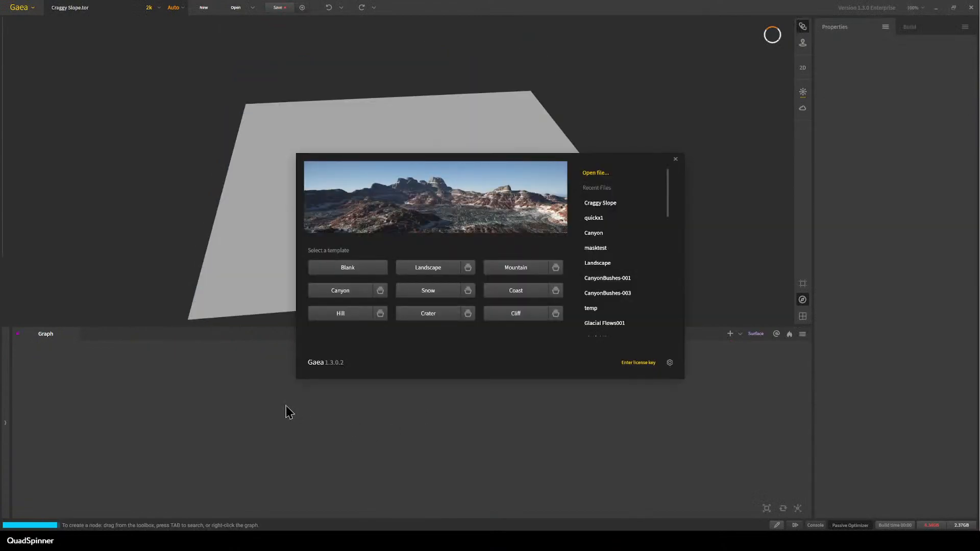
pyautogui.click(338, 269)
# Add a Dunes node to the empty graph.
pyautogui.rightClick(268, 411)
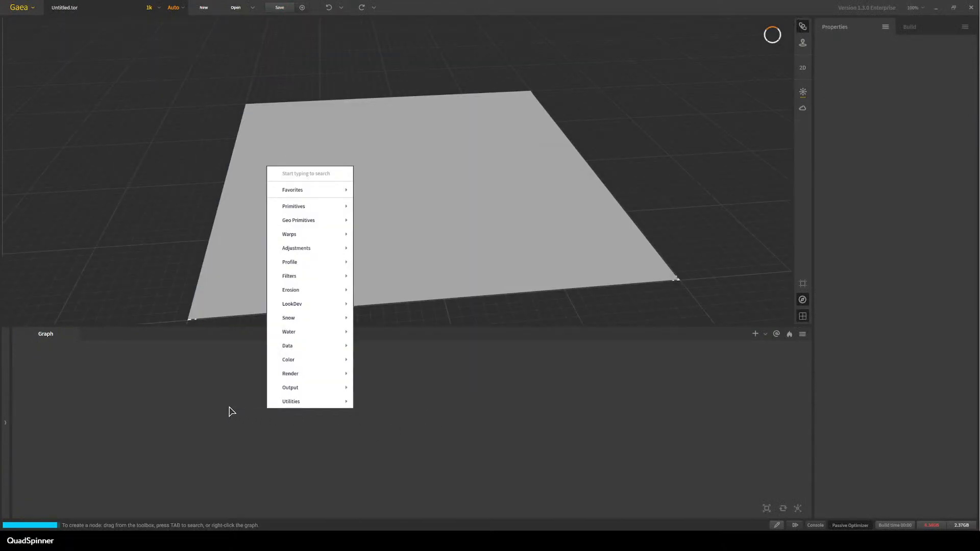
pyautogui.click(229, 406)
pyautogui.press('Tab')
pyautogui.write('dune')
pyautogui.press('Return')
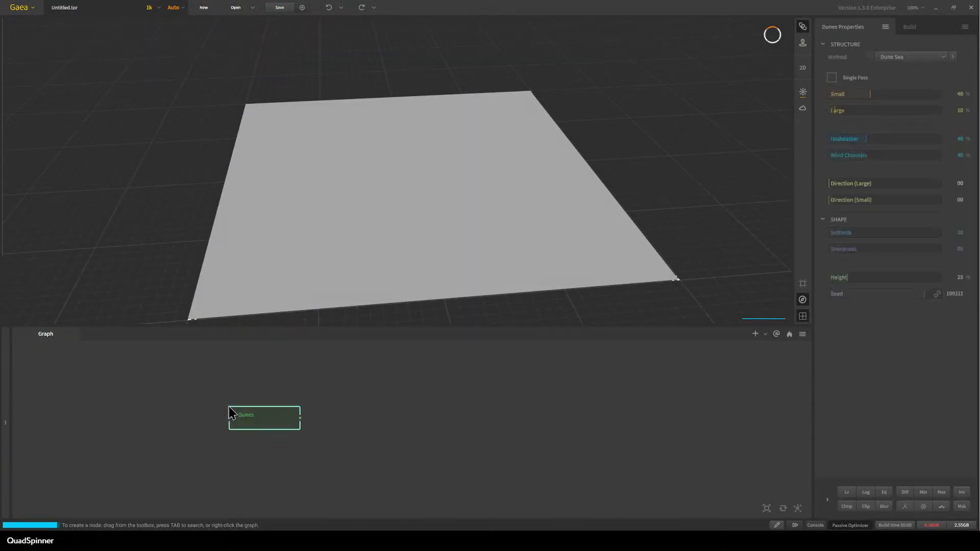
# Set the Sharpness of the Dunes node to 28.
pyautogui.scroll(3, 450, 233)
pyautogui.moveTo(449, 233); pyautogui.dragTo(452, 253)
pyautogui.scroll(-5, 489, 236)
pyautogui.scroll(4, 472, 251)
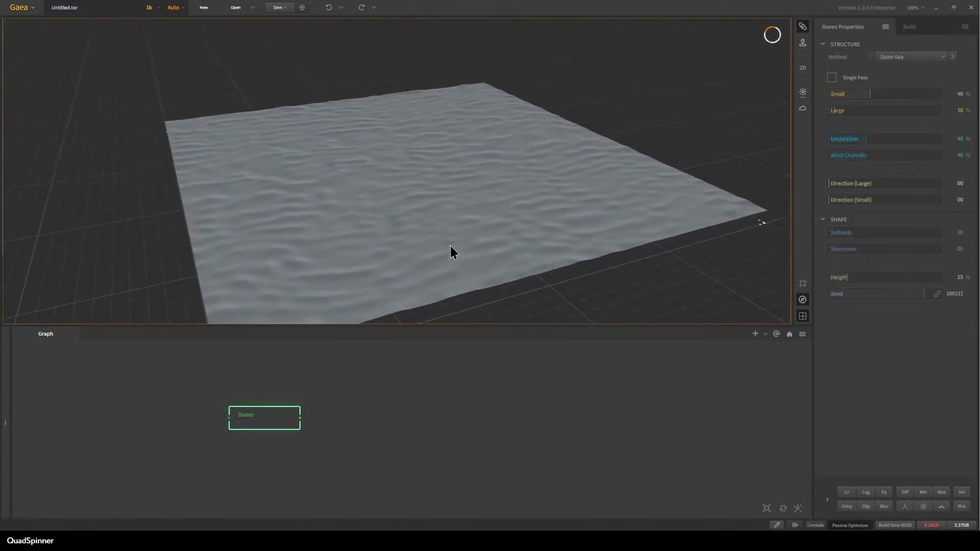
pyautogui.scroll(5, 450, 250)
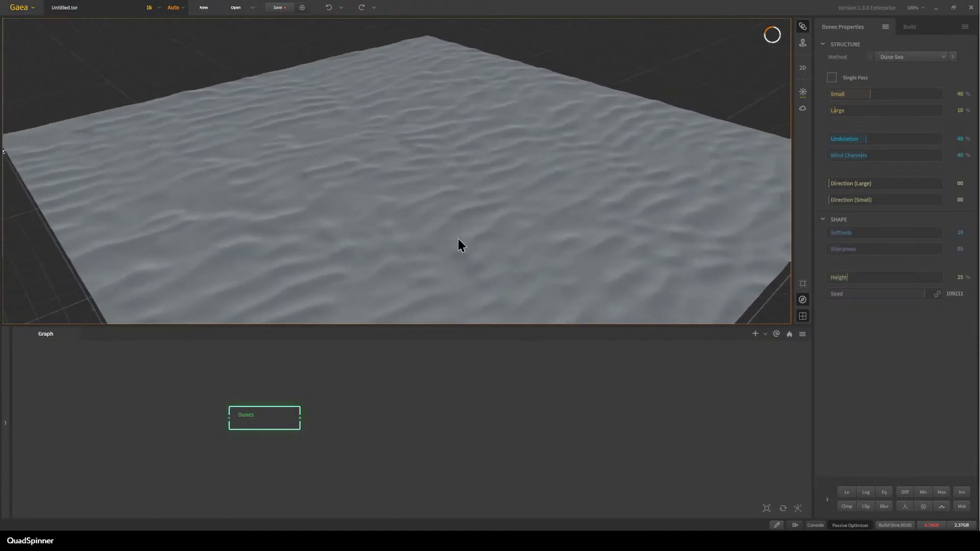
pyautogui.click(890, 252)
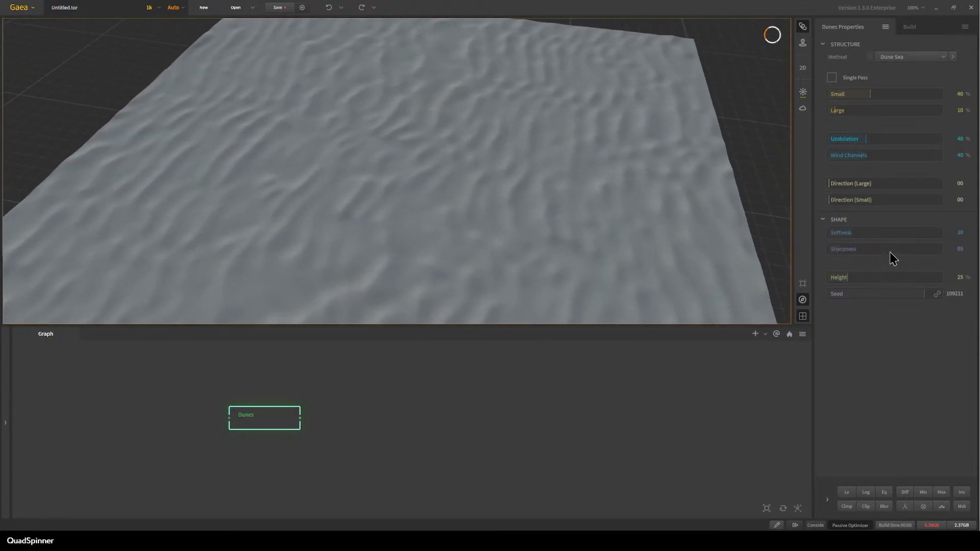
# Set the Undulation of the Dunes node to 68%.
pyautogui.scroll(-3, 489, 225)
pyautogui.moveTo(488, 225); pyautogui.dragTo(452, 241)
pyautogui.scroll(3, 421, 238)
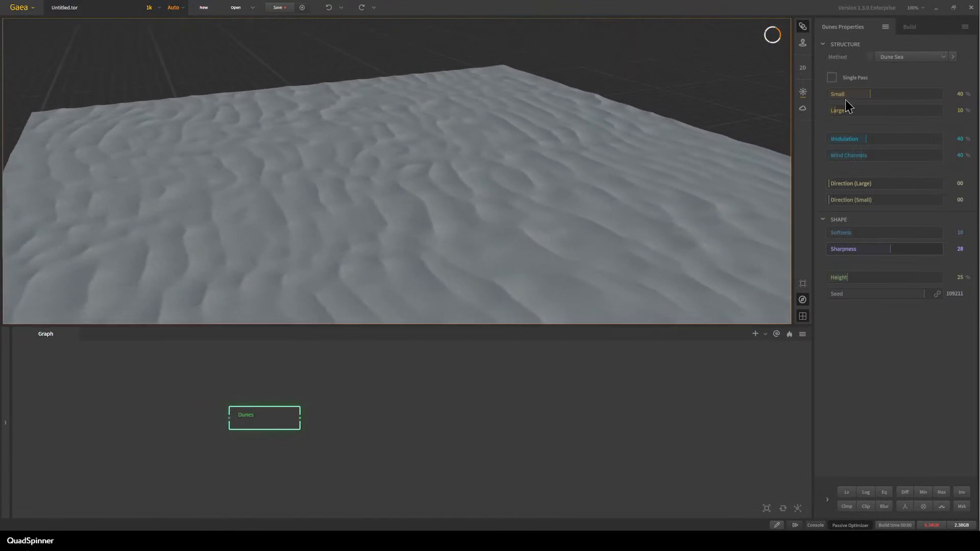
pyautogui.click(902, 142)
pyautogui.scroll(-2, 485, 213)
pyautogui.moveTo(482, 212); pyautogui.dragTo(443, 204)
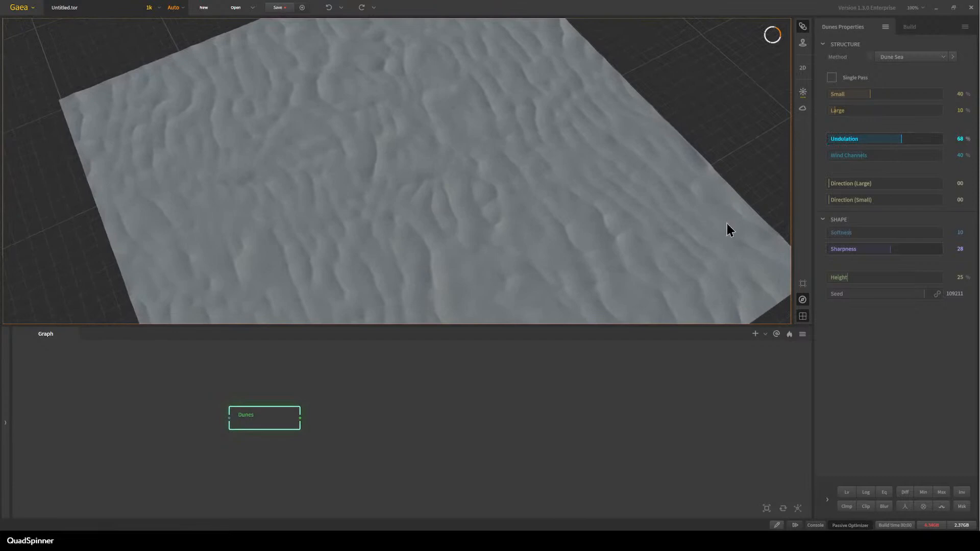
# Set Direction (Large) of the Dunes node to 105.
pyautogui.click(862, 183)
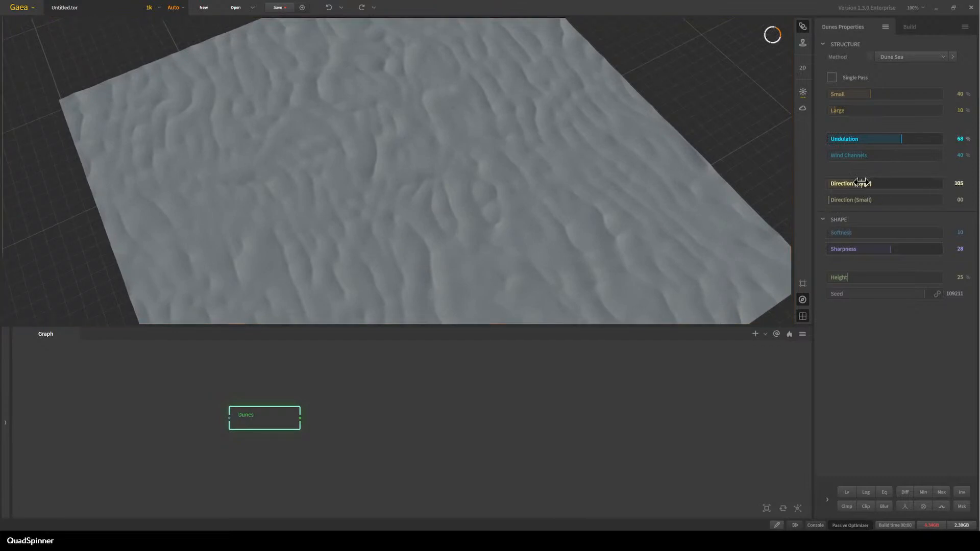
pyautogui.scroll(-3, 593, 252)
pyautogui.moveTo(593, 252); pyautogui.dragTo(578, 272)
pyautogui.scroll(5, 578, 271)
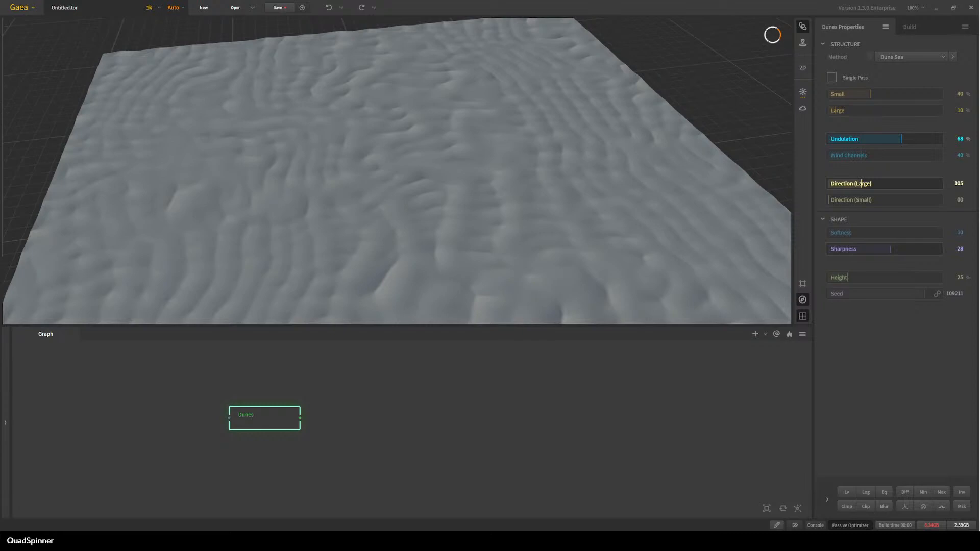
# Add a DriftNoise node to the graph beside the Dunes node.
pyautogui.rightClick(380, 411)
pyautogui.write('drift')
pyautogui.press('Return')
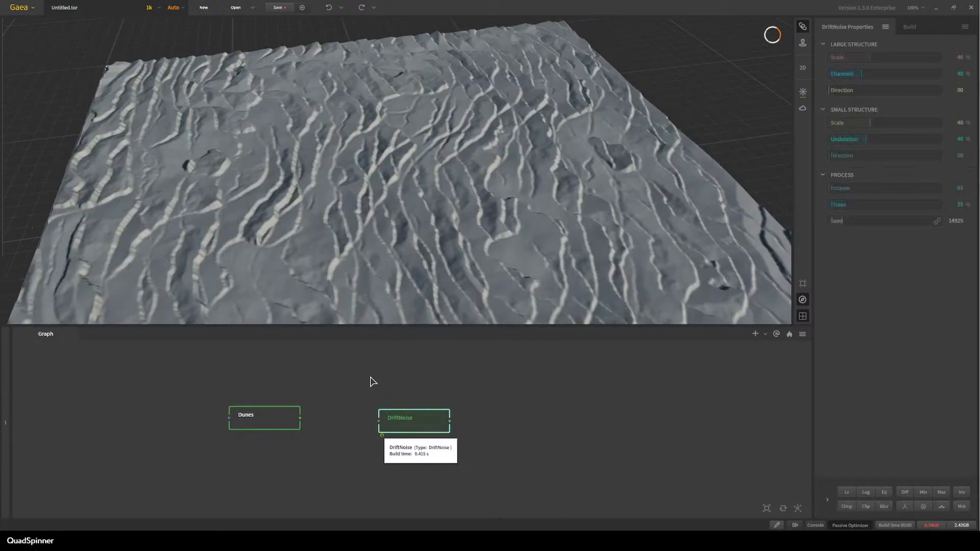
pyautogui.scroll(-3, 469, 233)
pyautogui.moveTo(469, 233); pyautogui.dragTo(419, 265)
# Blend the Dunes and DriftNoise nodes through a Combine node using the Max method at 100% ratio, and lay the nodes out neatly.
pyautogui.moveTo(284, 422); pyautogui.dragTo(436, 384)
pyautogui.moveTo(429, 230); pyautogui.dragTo(408, 296)
pyautogui.moveTo(449, 380); pyautogui.dragTo(479, 416)
pyautogui.rightClick(506, 412)
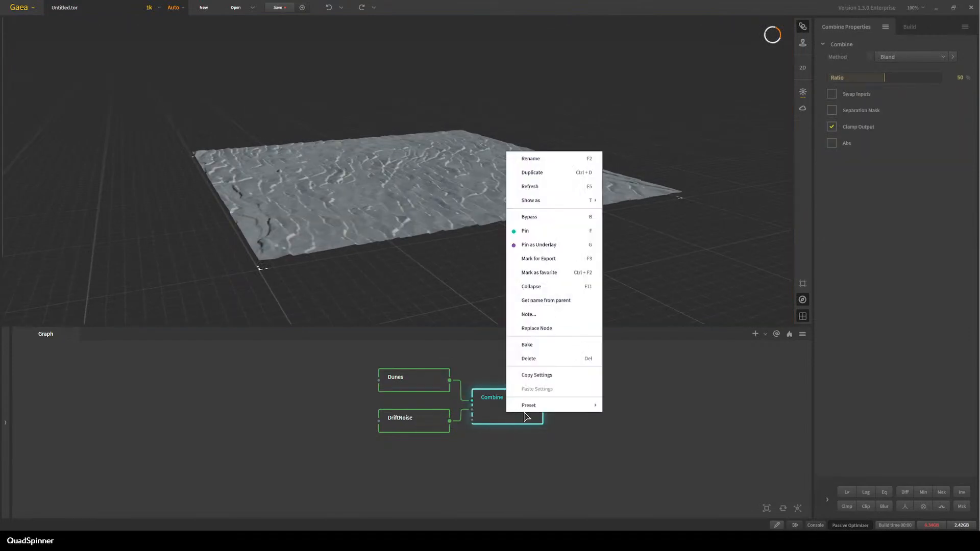
pyautogui.moveTo(547, 408)
pyautogui.click(635, 451)
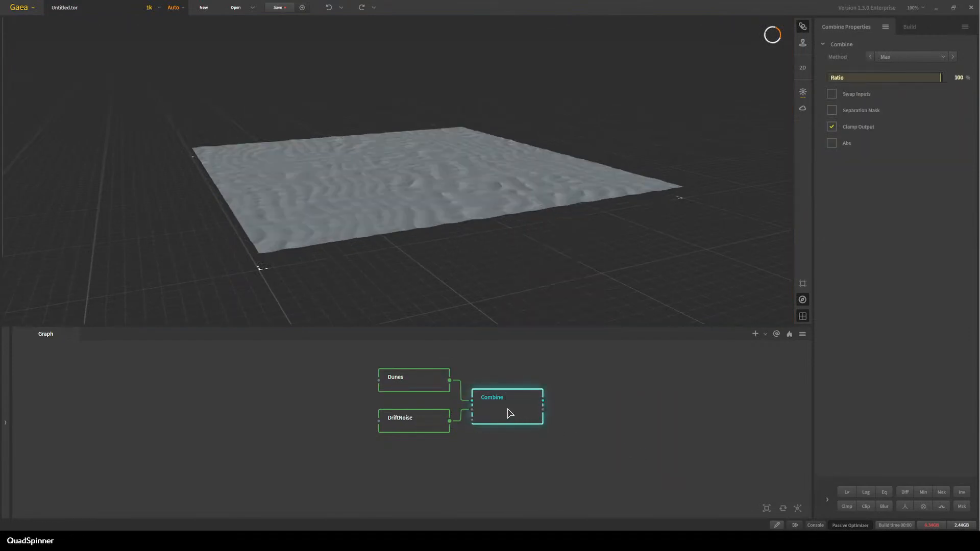
pyautogui.moveTo(510, 395); pyautogui.dragTo(542, 388)
# Apply a Clamp to the DriftNoise node and set its Clamp Min to 4%.
pyautogui.click(429, 429)
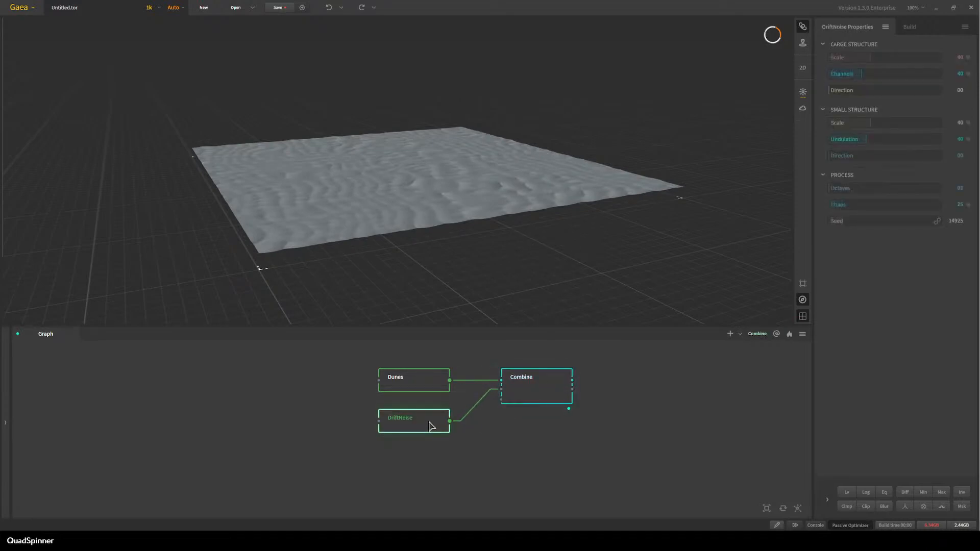
pyautogui.click(846, 506)
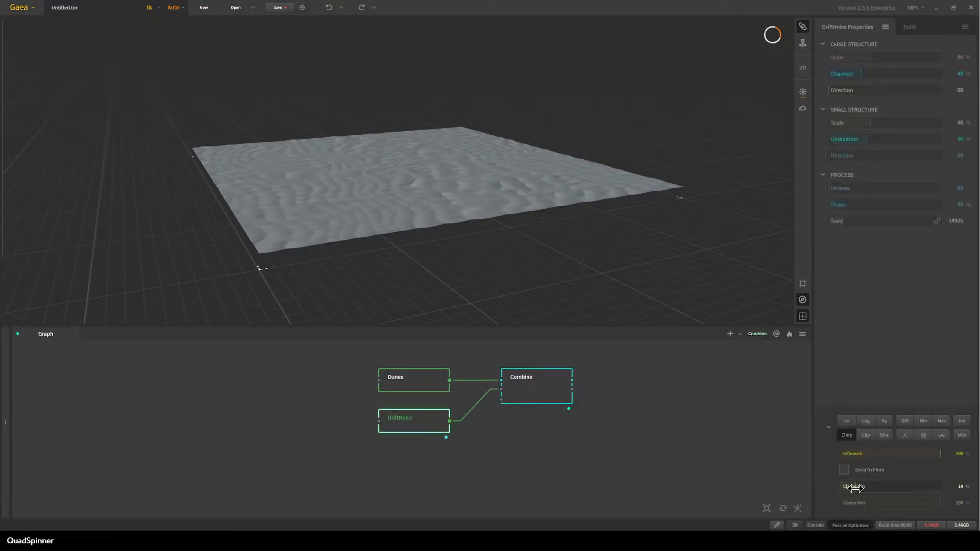
pyautogui.moveTo(842, 488); pyautogui.dragTo(852, 489)
pyautogui.moveTo(881, 493)
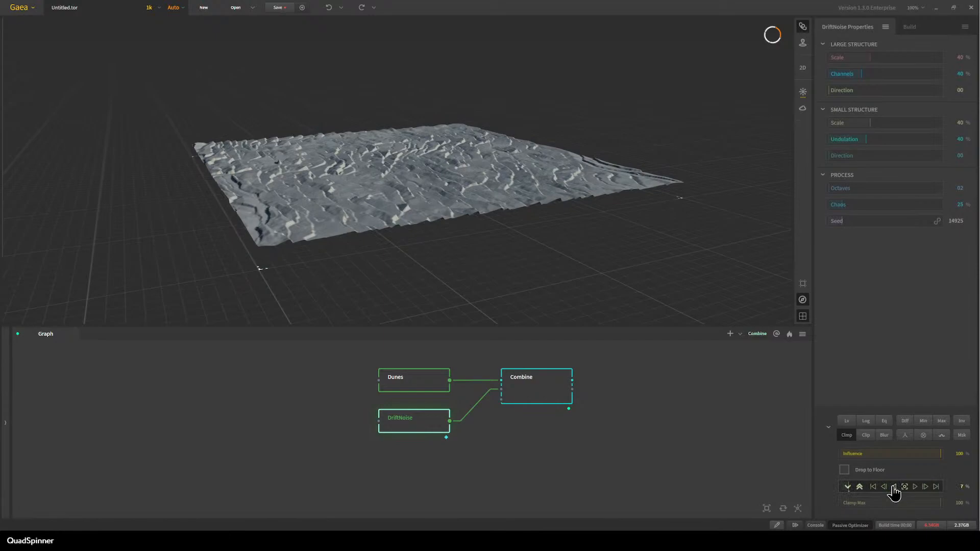
pyautogui.click(894, 488)
pyautogui.click(894, 488)
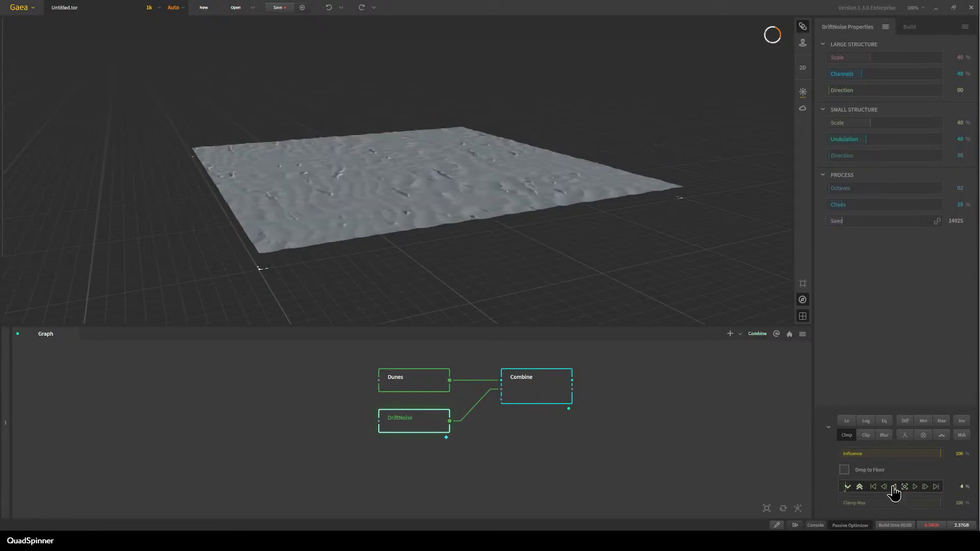
pyautogui.click(916, 487)
pyautogui.moveTo(486, 265); pyautogui.dragTo(454, 207)
pyautogui.scroll(3, 433, 222)
pyautogui.moveTo(900, 491)
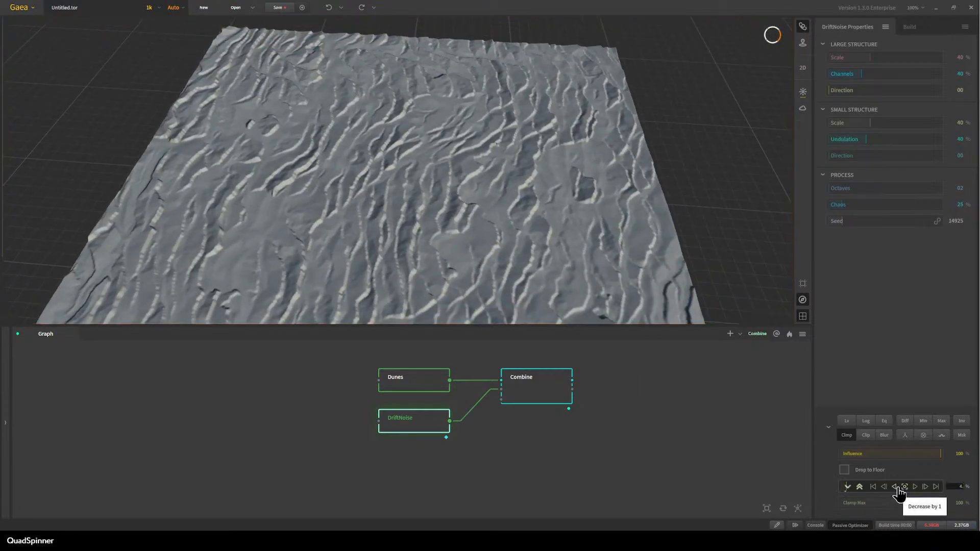
pyautogui.click(897, 488)
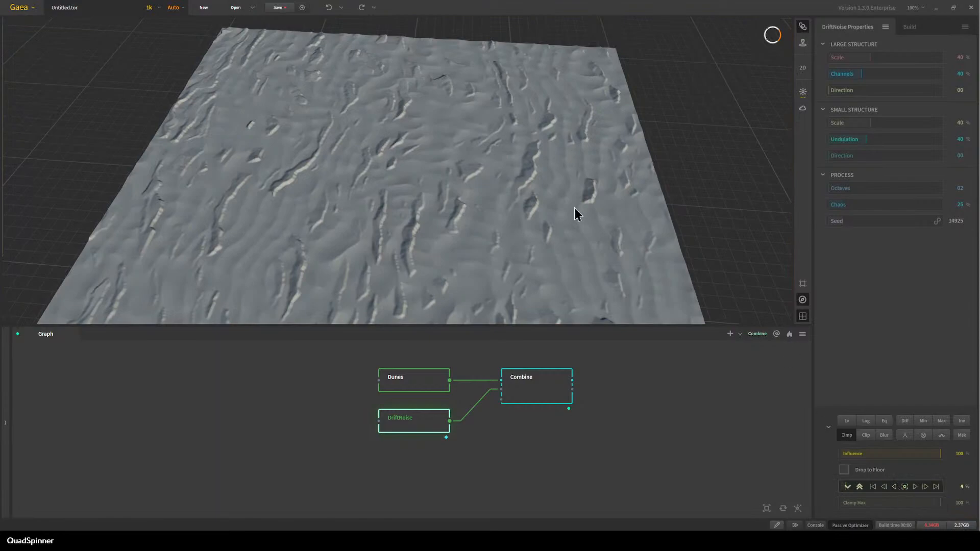
pyautogui.scroll(3, 545, 211)
pyautogui.scroll(-5, 546, 211)
pyautogui.moveTo(484, 234); pyautogui.dragTo(424, 221)
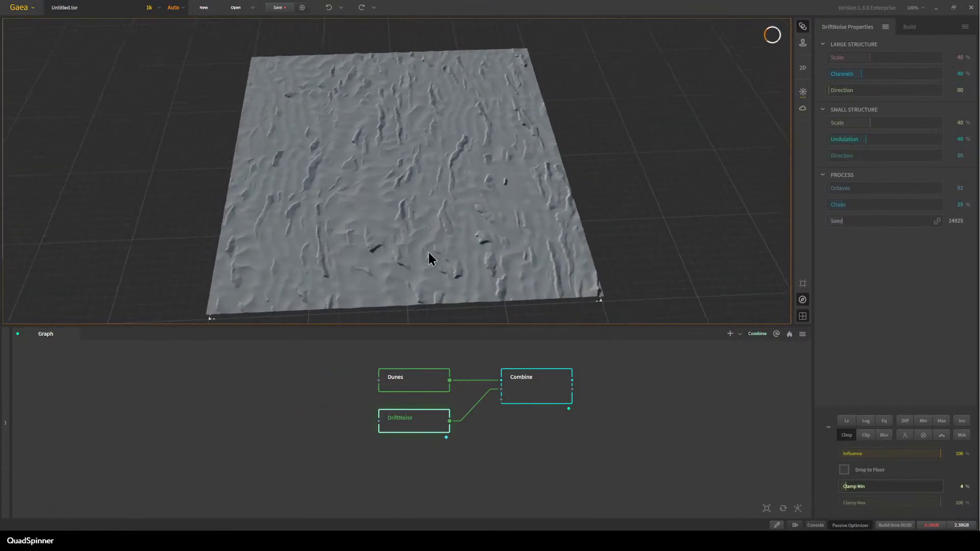
pyautogui.scroll(4, 412, 203)
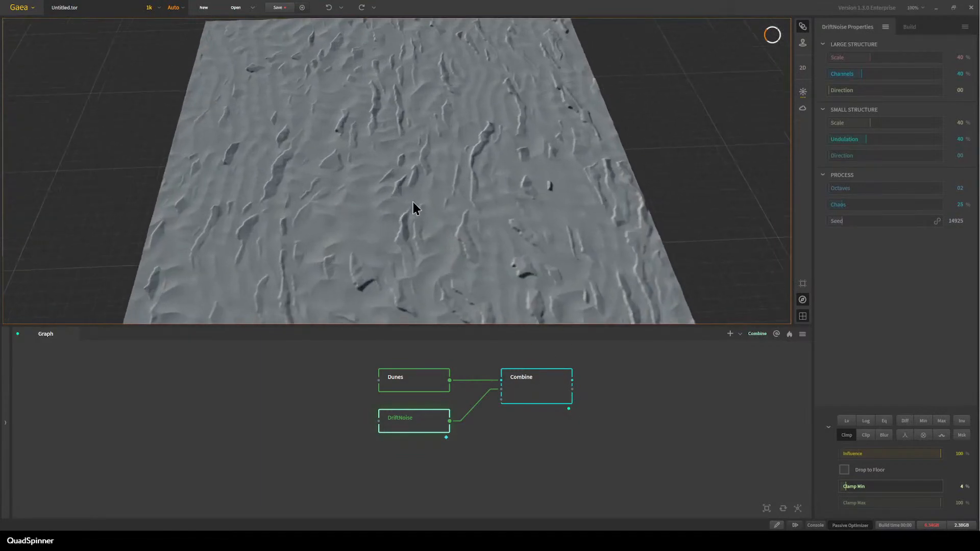
# Preview the DriftNoise node pinned on its own, unpin it and remove its Clamp.
pyautogui.click(390, 380)
pyautogui.click(390, 426)
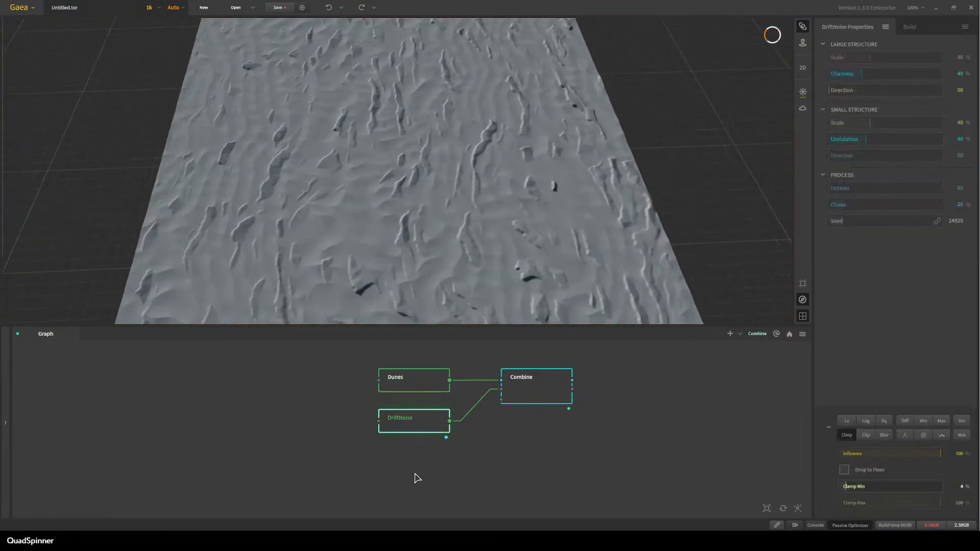
pyautogui.press('f')
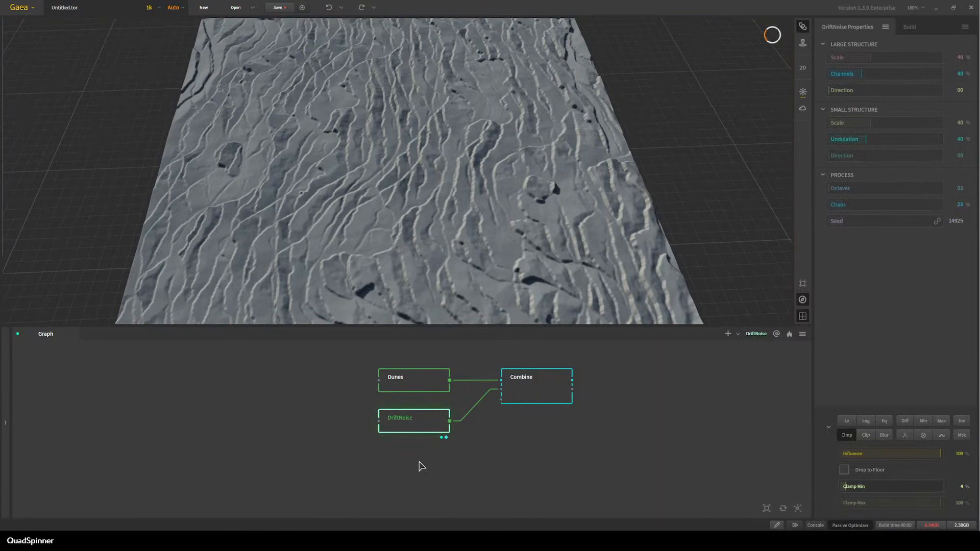
pyautogui.scroll(-5, 588, 253)
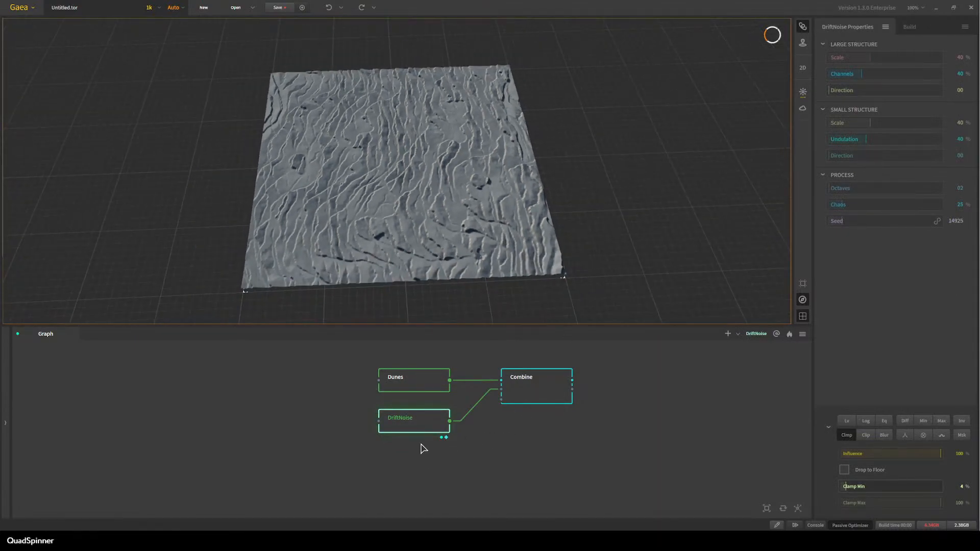
pyautogui.press('f')
pyautogui.click(846, 436)
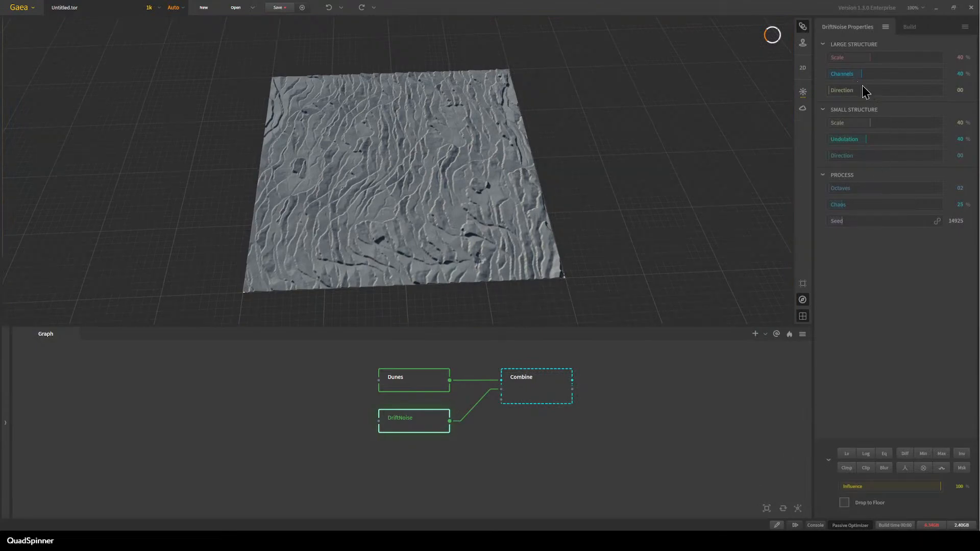
# Set the Small Structure Direction of the DriftNoise node to 243 and its Octaves to 3.
pyautogui.moveTo(849, 157); pyautogui.dragTo(881, 156)
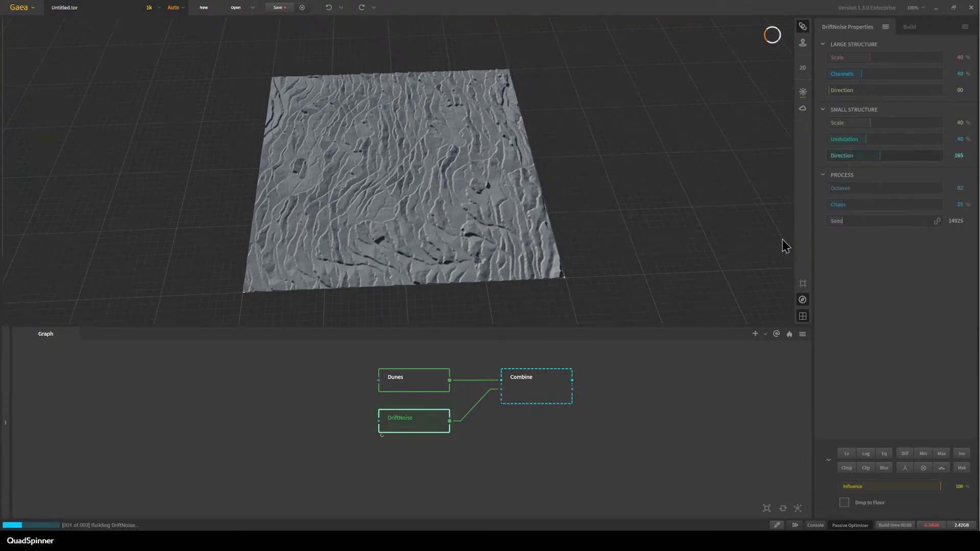
pyautogui.scroll(4, 385, 261)
pyautogui.moveTo(385, 261); pyautogui.dragTo(337, 260)
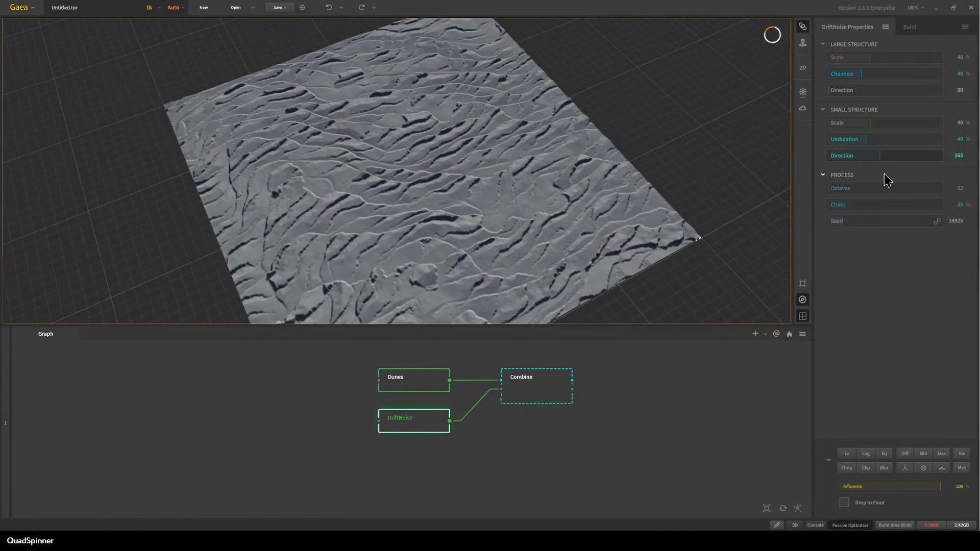
pyautogui.moveTo(906, 155)
pyautogui.mouseDown()
pyautogui.moveTo(924, 157)
pyautogui.moveTo(904, 157)
pyautogui.mouseUp()
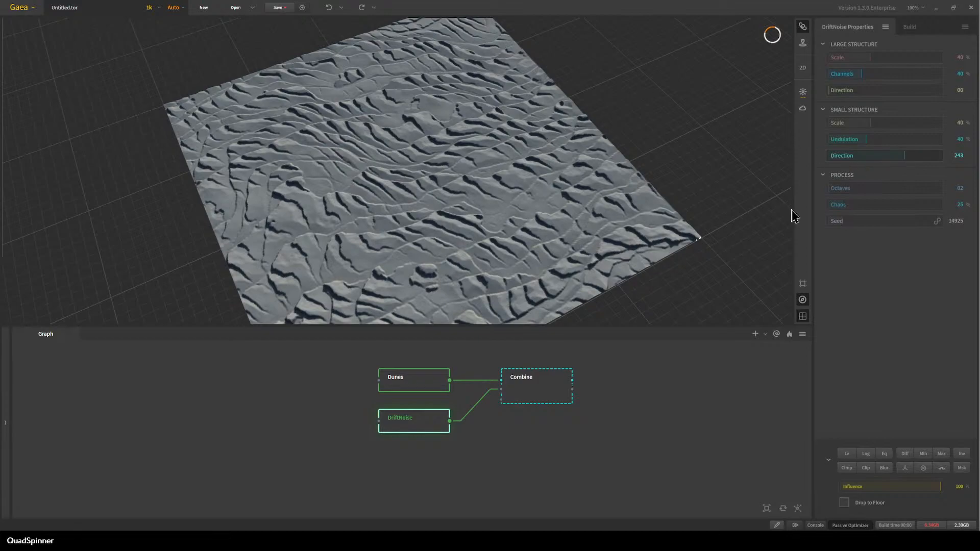
pyautogui.click(855, 197)
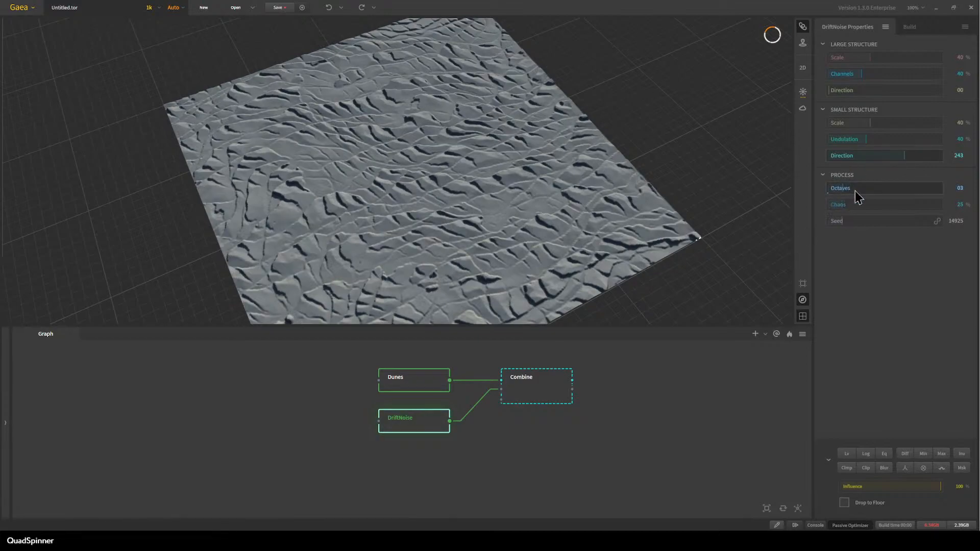
pyautogui.moveTo(858, 197); pyautogui.dragTo(871, 196)
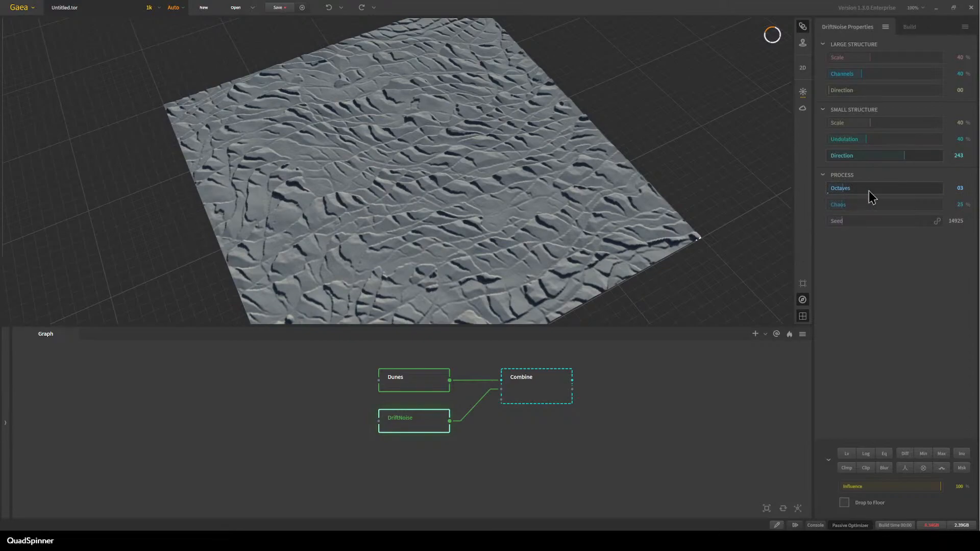
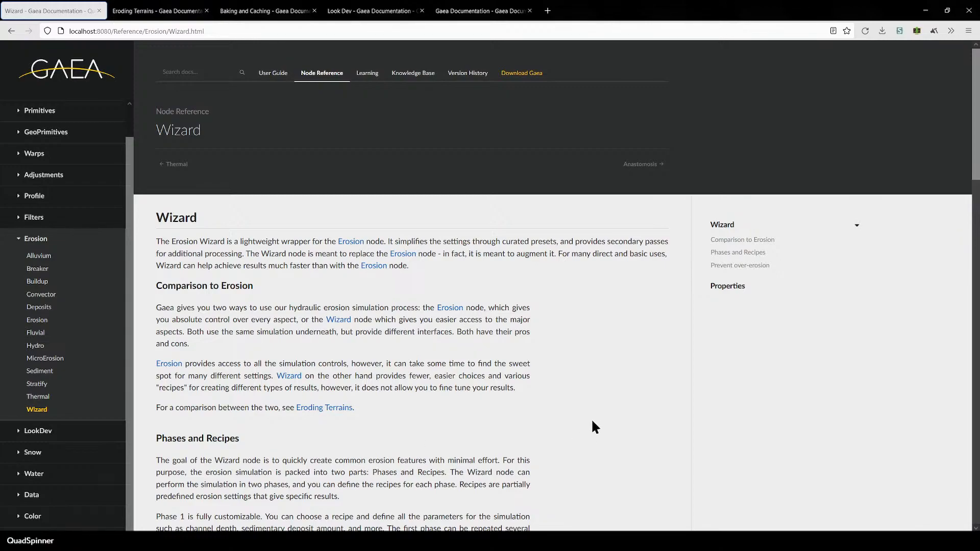
# Examine the Wizard node's properties in the documentation, previewing Channel Width and comparing Removal from None to High.
pyautogui.scroll(-15, 591, 412)
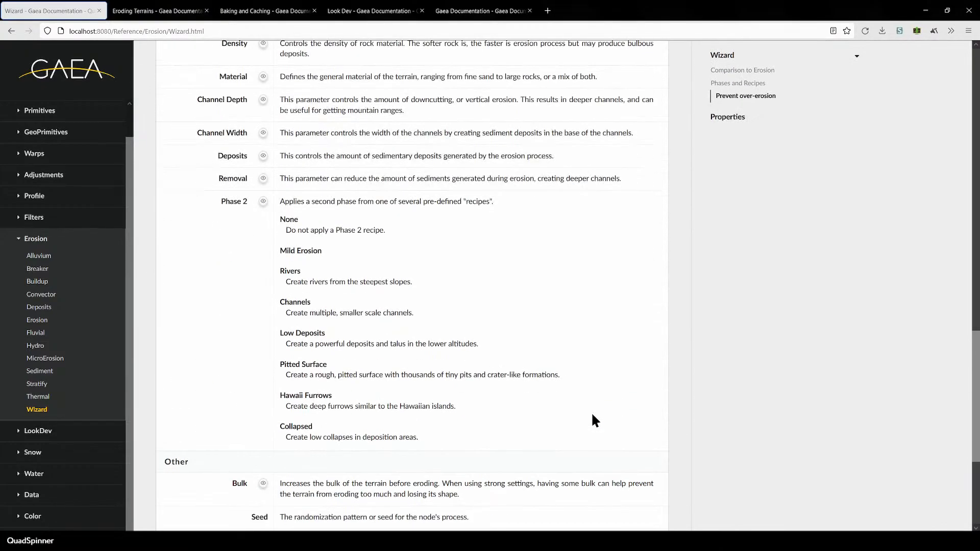
pyautogui.click(263, 133)
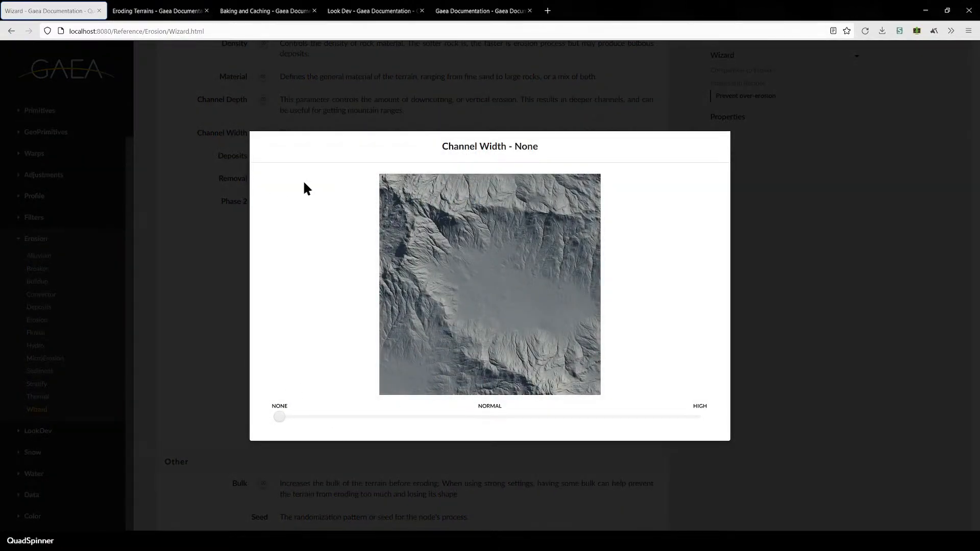
pyautogui.click(227, 363)
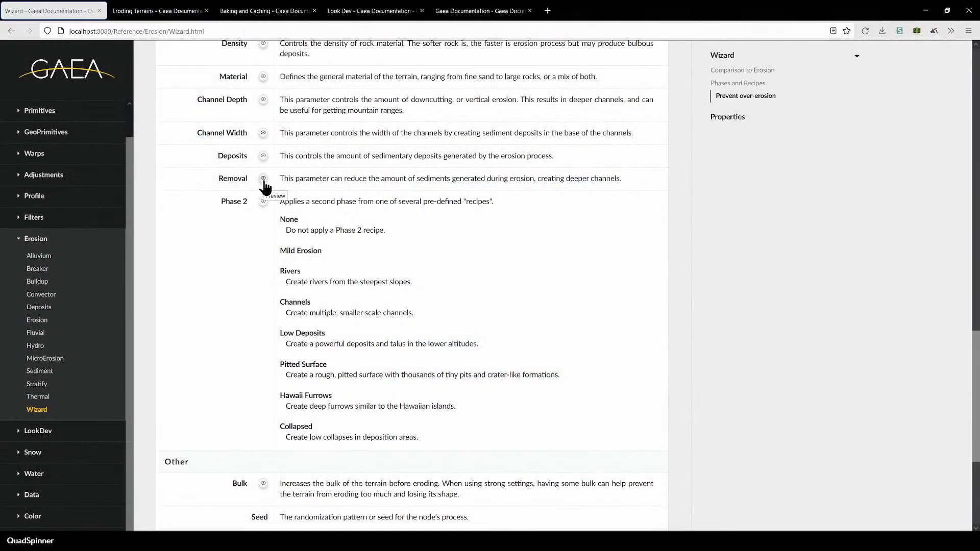
pyautogui.click(263, 179)
pyautogui.moveTo(287, 419); pyautogui.dragTo(694, 420)
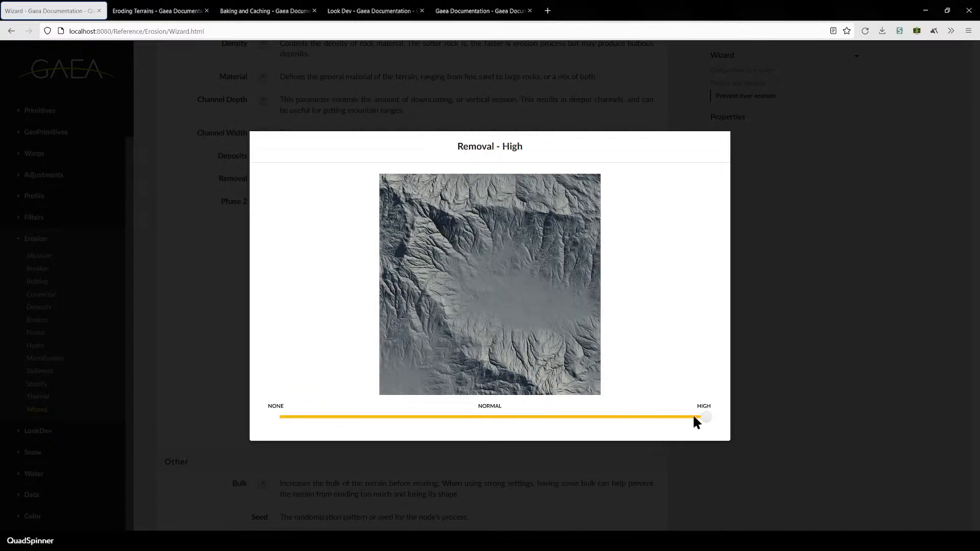
pyautogui.click(212, 320)
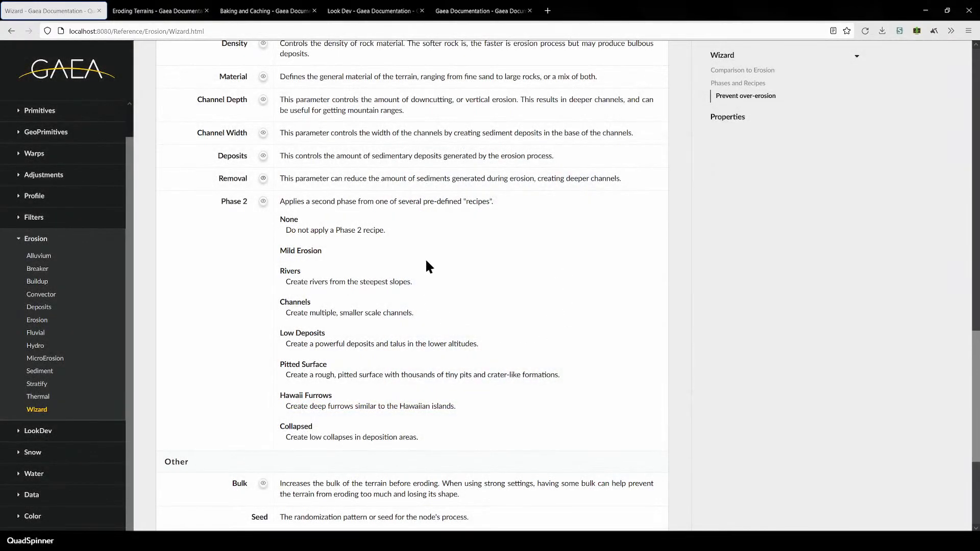
pyautogui.scroll(-3, 427, 265)
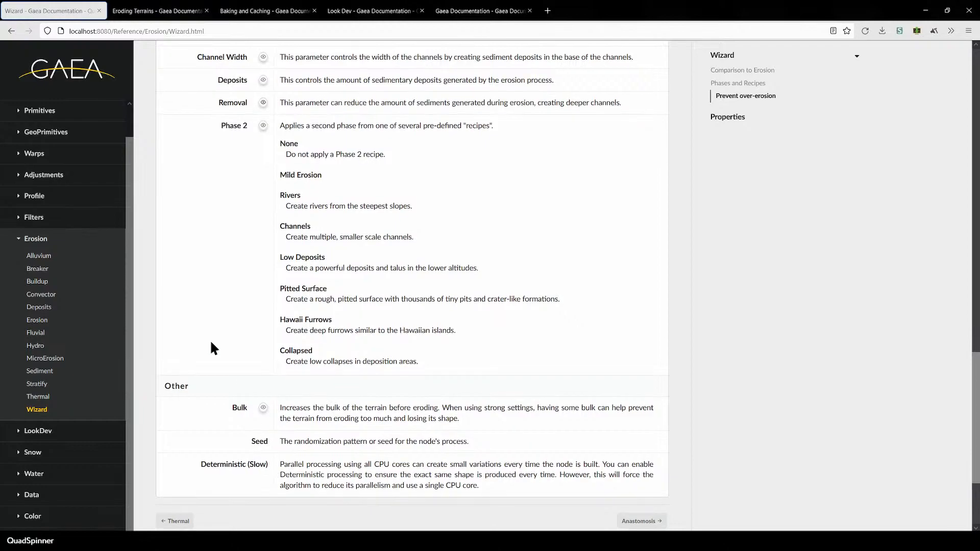
pyautogui.scroll(5, 213, 349)
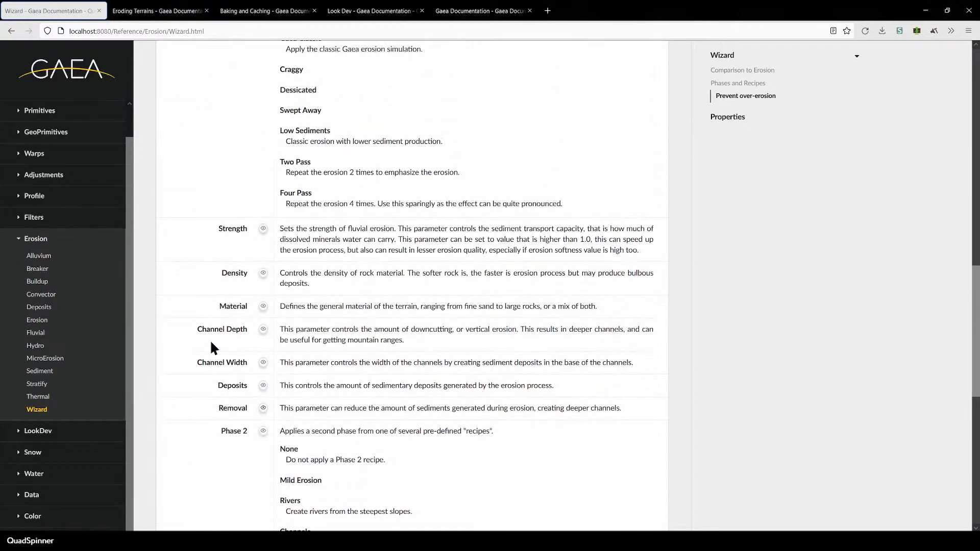
pyautogui.scroll(5, 208, 338)
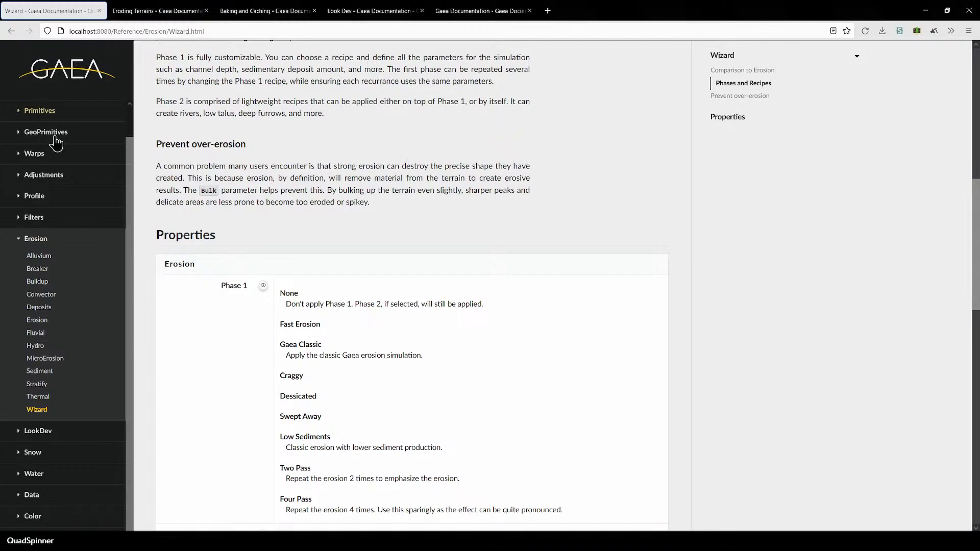
# Open the Anastomosis reference page in the LookDev category and preview its Impact parameter from 0 to 1.
pyautogui.moveTo(131, 174); pyautogui.dragTo(129, 167)
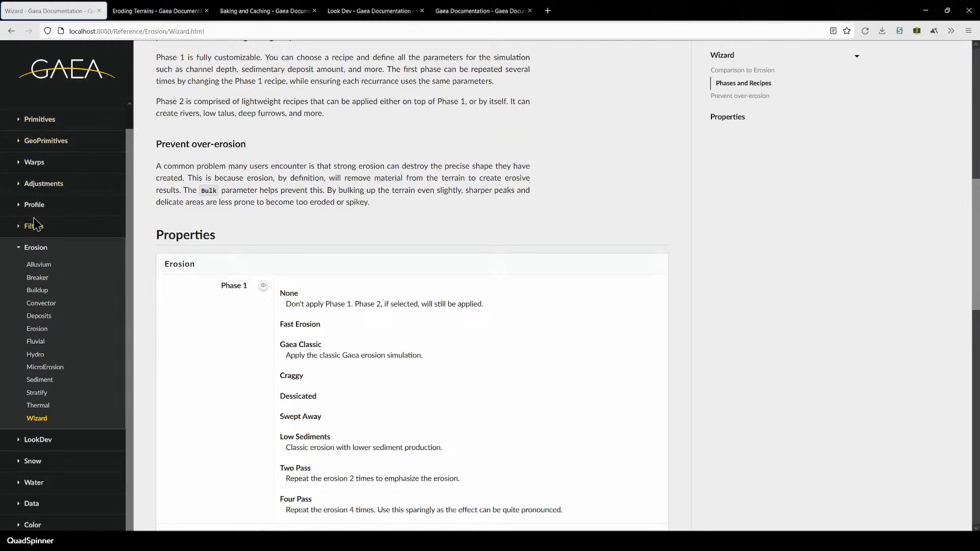
pyautogui.click(38, 440)
pyautogui.click(45, 456)
pyautogui.scroll(-15, 365, 369)
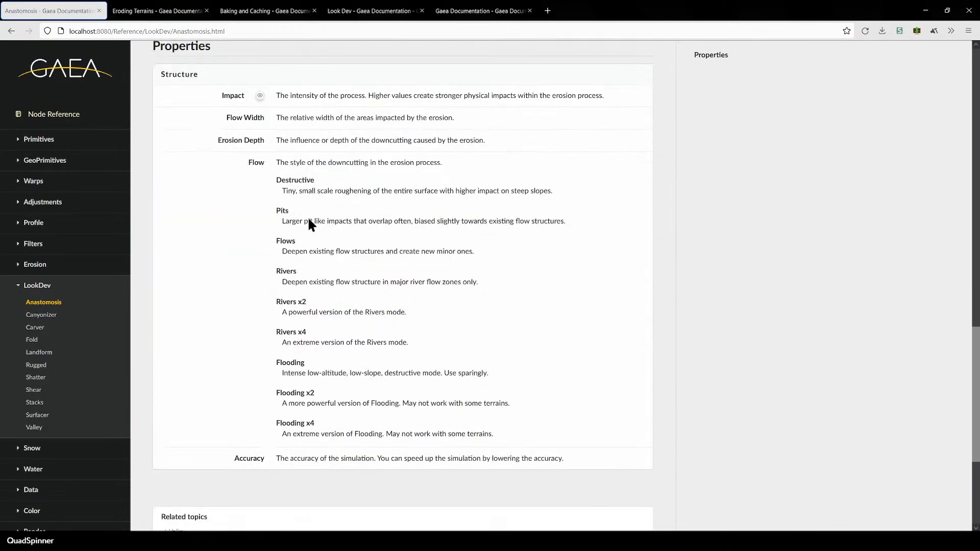
pyautogui.click(259, 97)
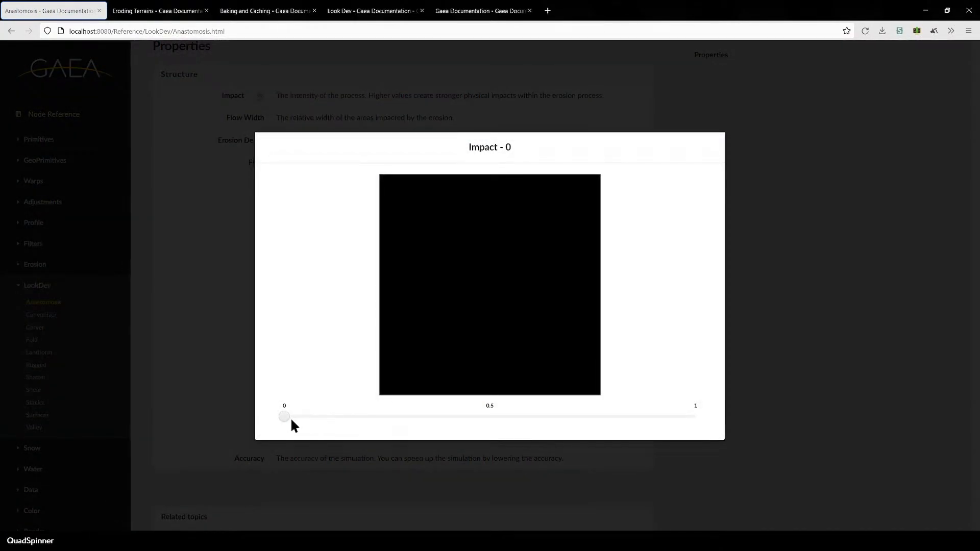
pyautogui.moveTo(302, 418); pyautogui.dragTo(699, 438)
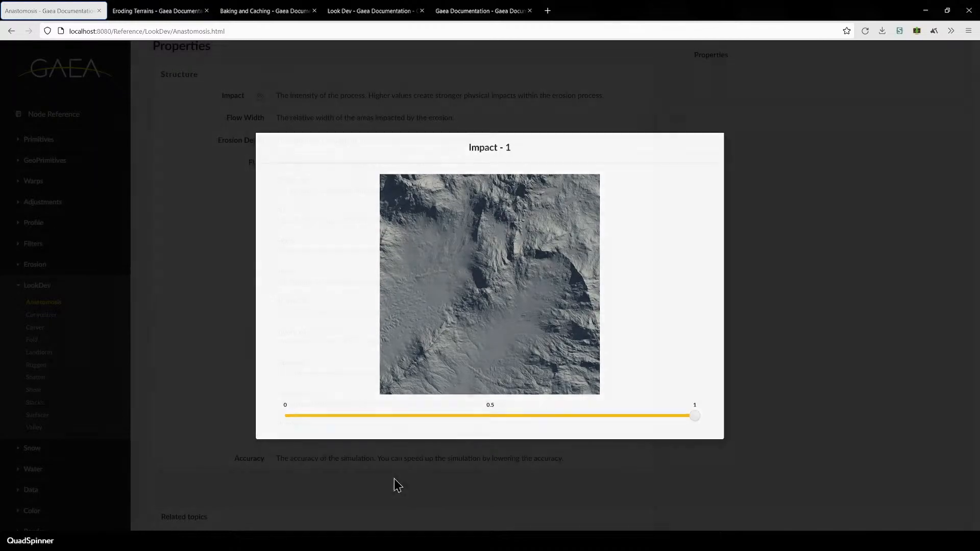
# Close the Impact preview and skim the Eroding Terrains page of the User Guide.
pyautogui.click(407, 483)
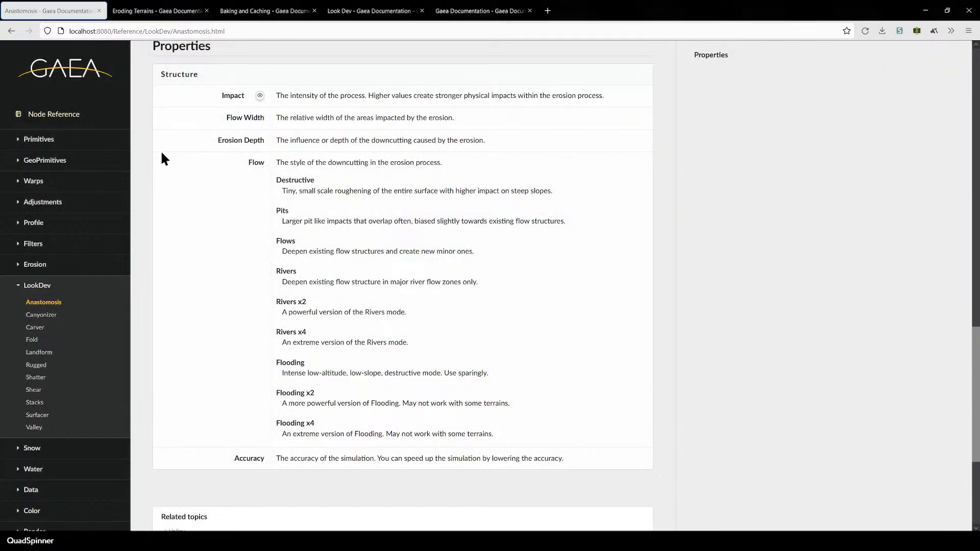
pyautogui.click(151, 4)
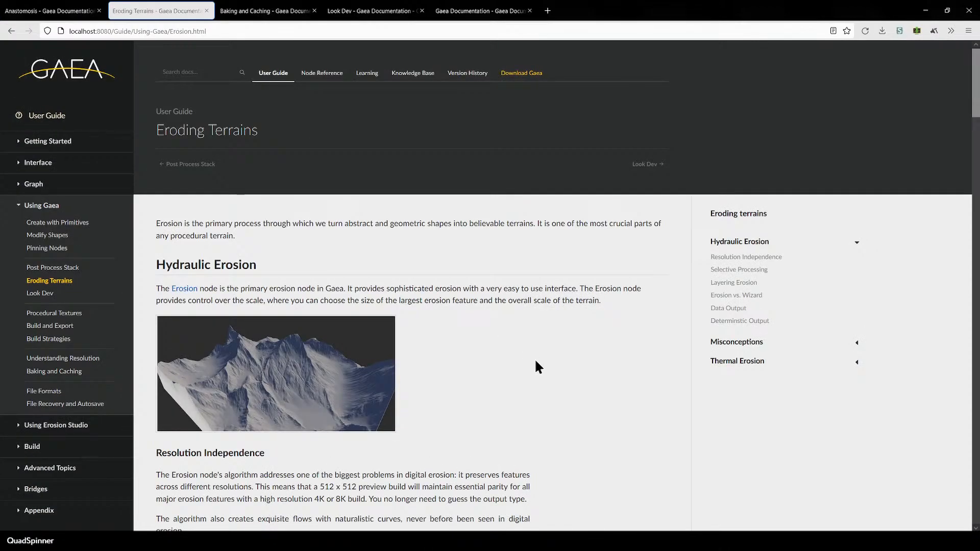
pyautogui.moveTo(976, 84)
pyautogui.mouseDown()
pyautogui.moveTo(978, 511)
pyautogui.moveTo(978, 82)
pyautogui.mouseUp()
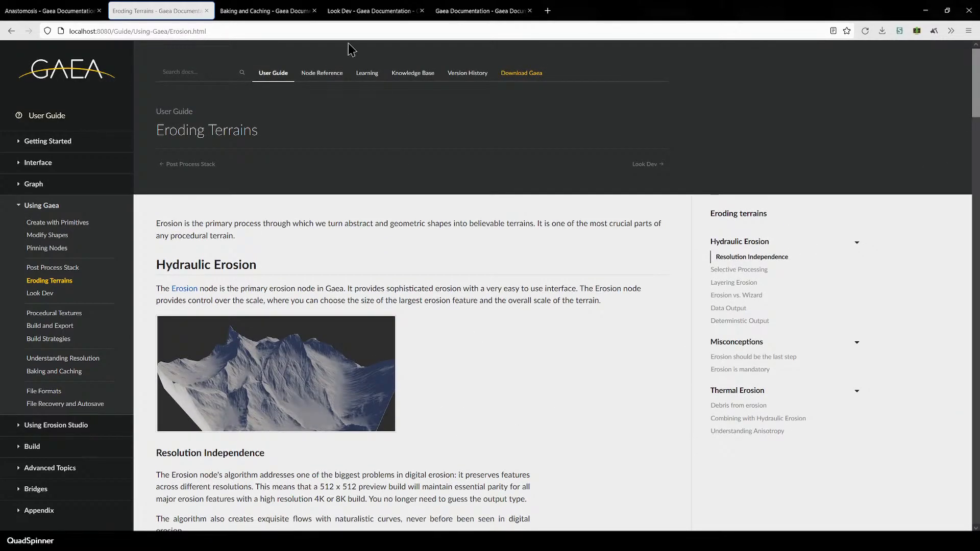
# Read through the Baking and Caching guide page, covering Baked Cache, Session Cache and Linchpin Nodes.
pyautogui.click(264, 10)
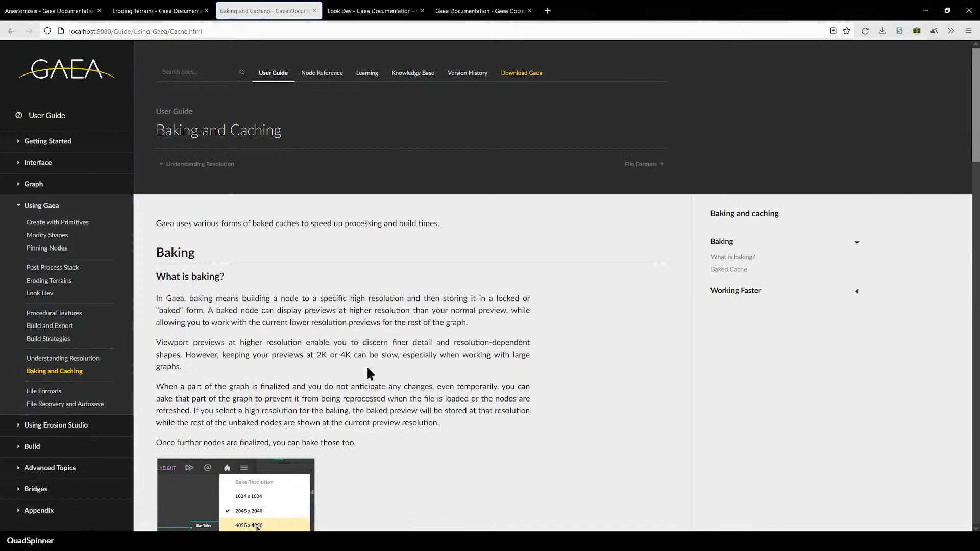
pyautogui.scroll(-5, 497, 406)
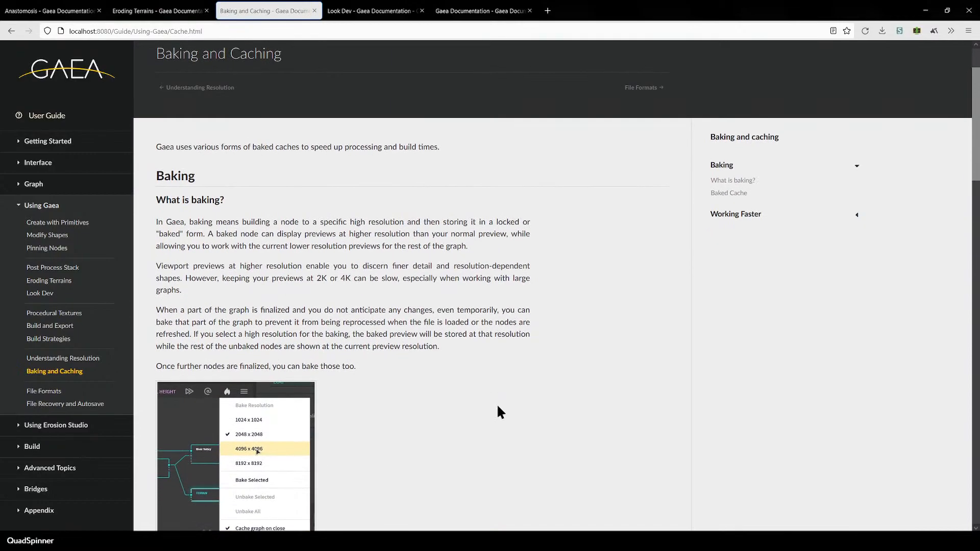
pyautogui.scroll(-12, 498, 407)
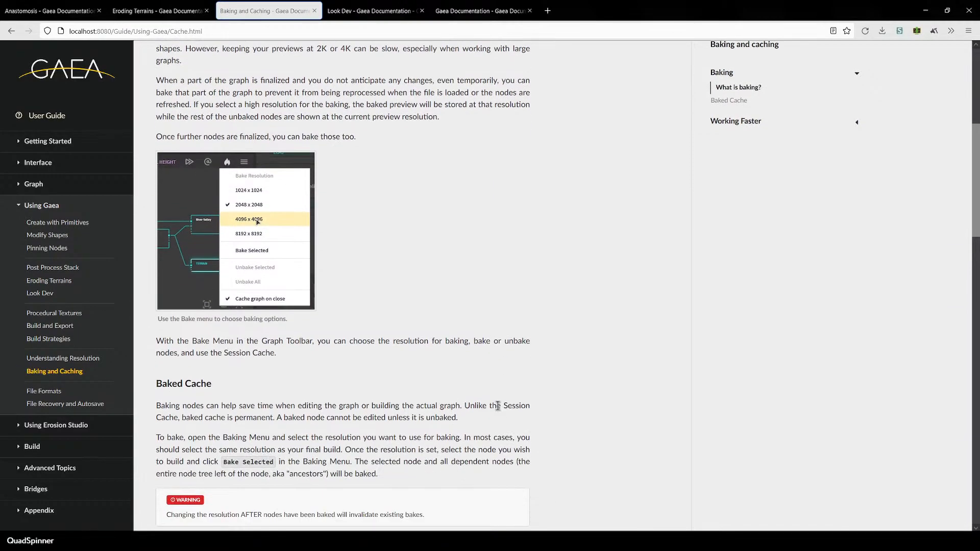
pyautogui.scroll(-5, 492, 412)
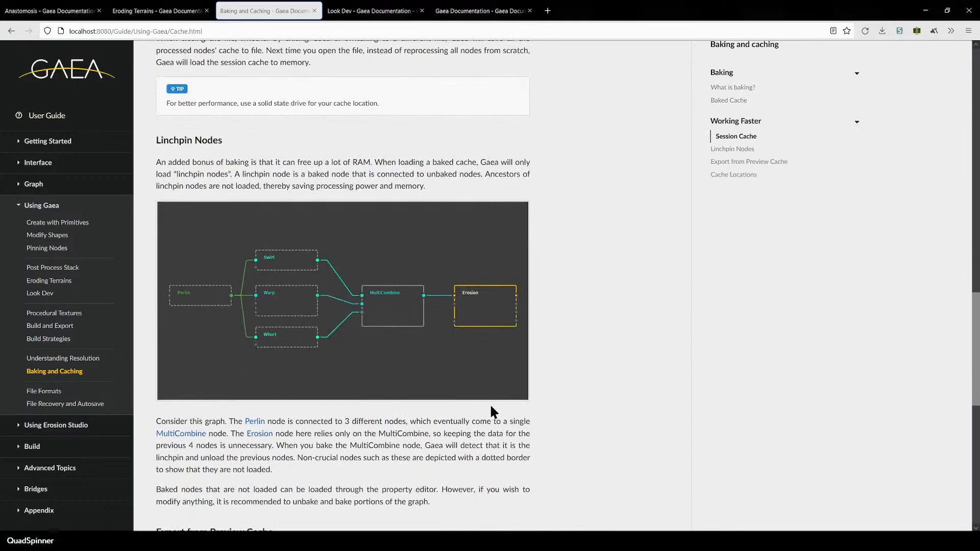
pyautogui.scroll(10, 492, 412)
pyautogui.scroll(-5, 201, 398)
pyautogui.scroll(5, 201, 399)
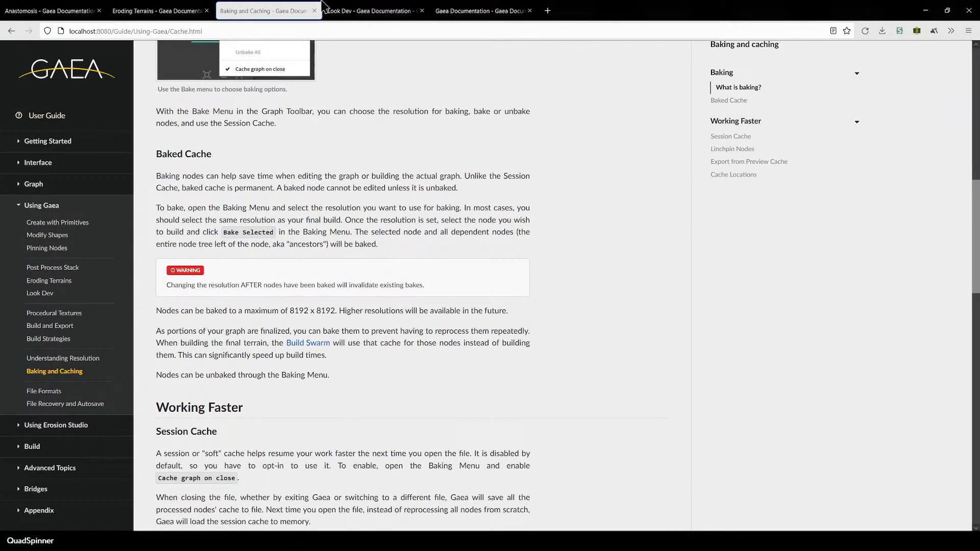
# Skim the Look Dev guide page and switch to the Gaea Documentation home page.
pyautogui.click(357, 10)
pyautogui.scroll(-5, 825, 340)
pyautogui.scroll(-1, 754, 267)
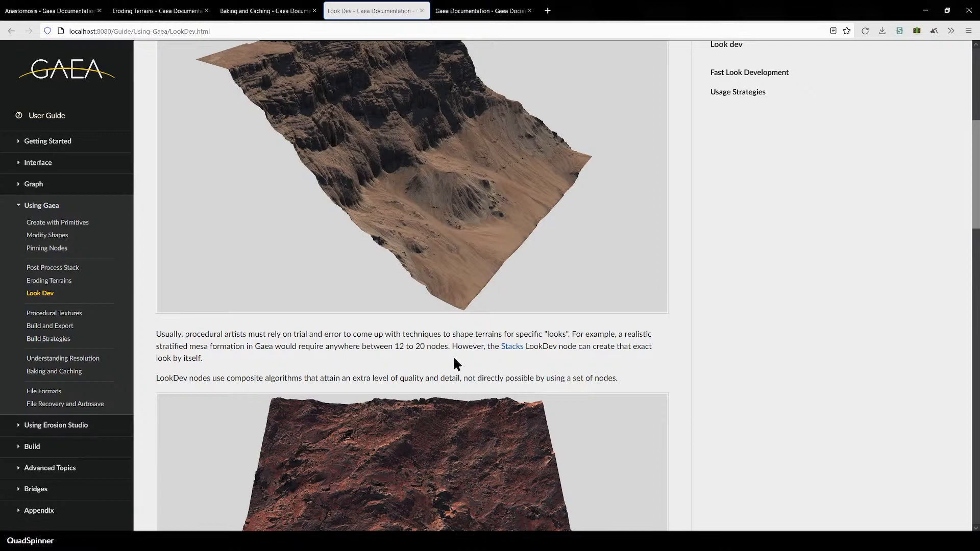
pyautogui.click(456, 6)
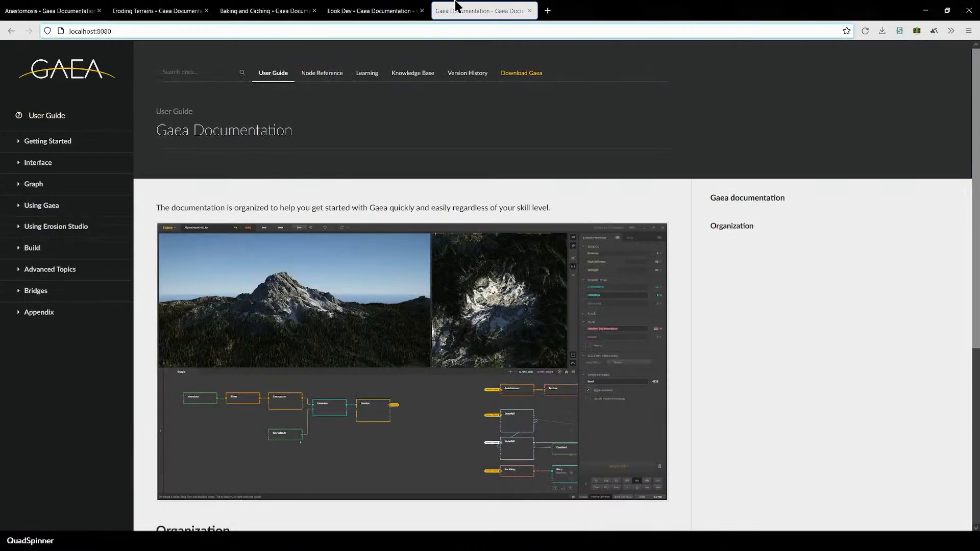
# Open the Collapsed Crater quickstart in the Learning section and look through its build stages from start to end.
pyautogui.click(366, 76)
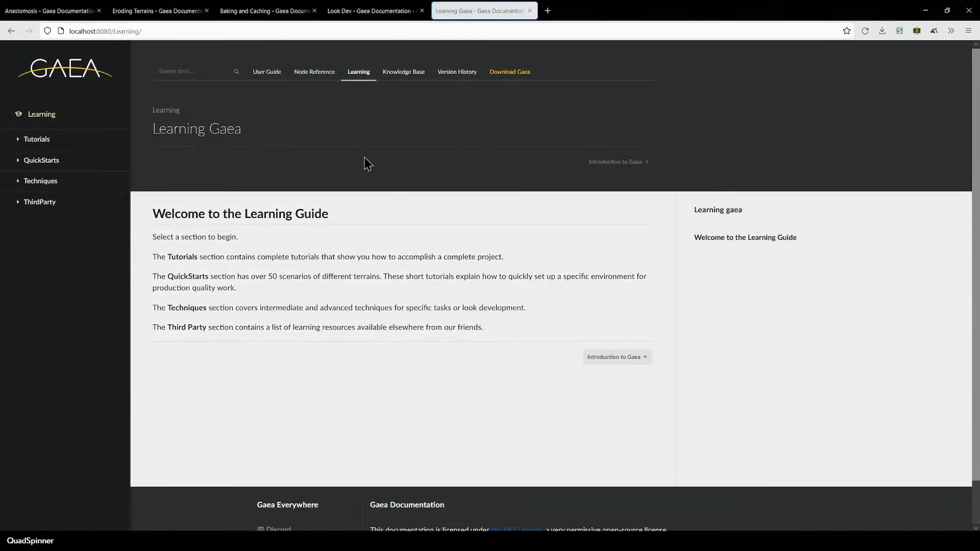
pyautogui.click(23, 161)
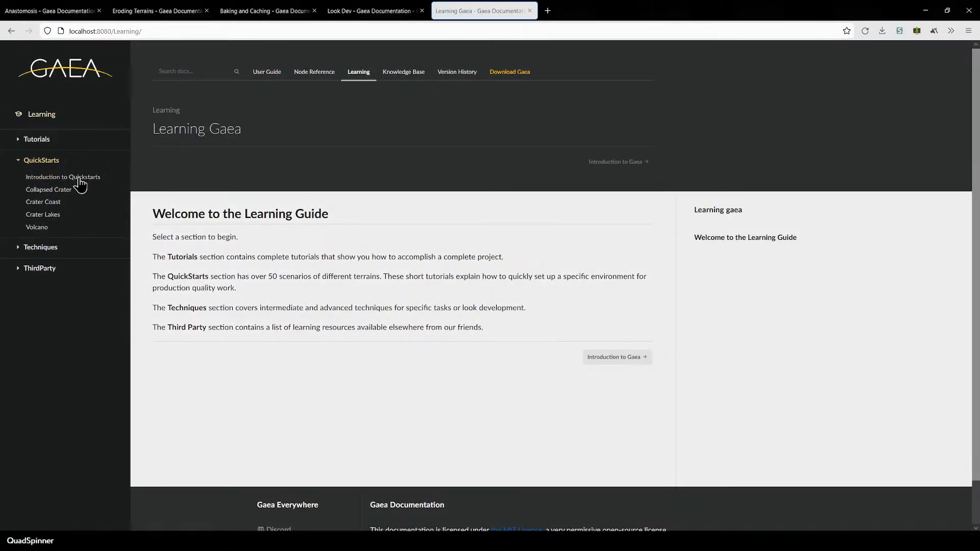
pyautogui.click(48, 192)
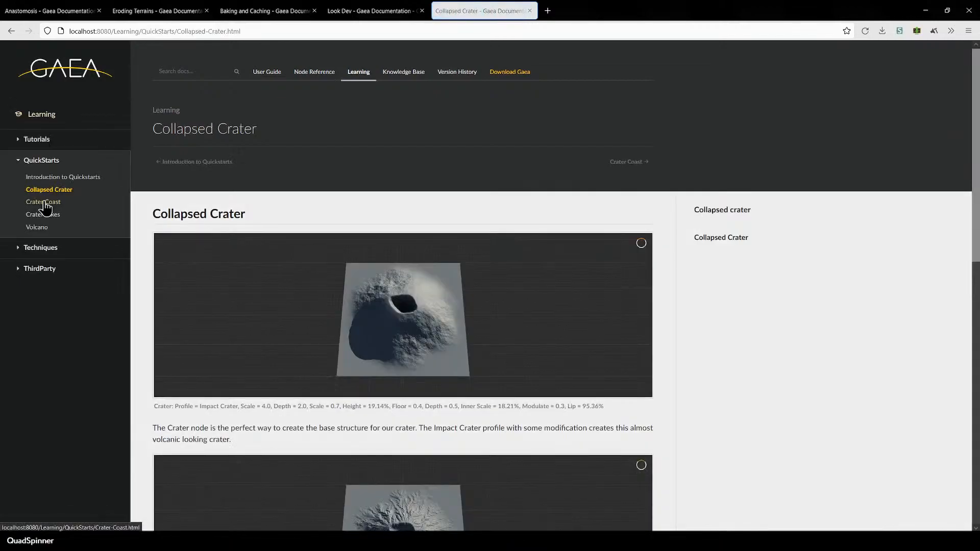
pyautogui.scroll(-3, 427, 343)
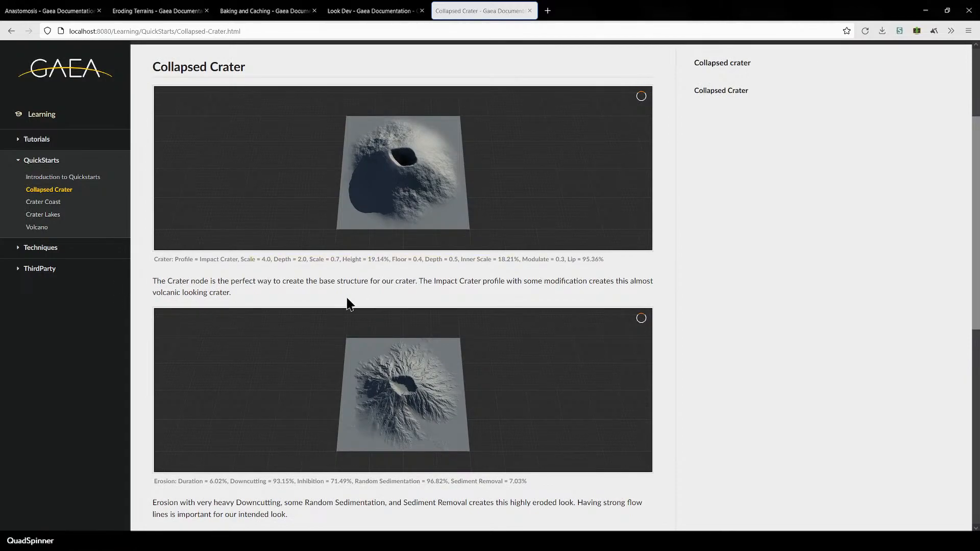
pyautogui.scroll(-6, 367, 337)
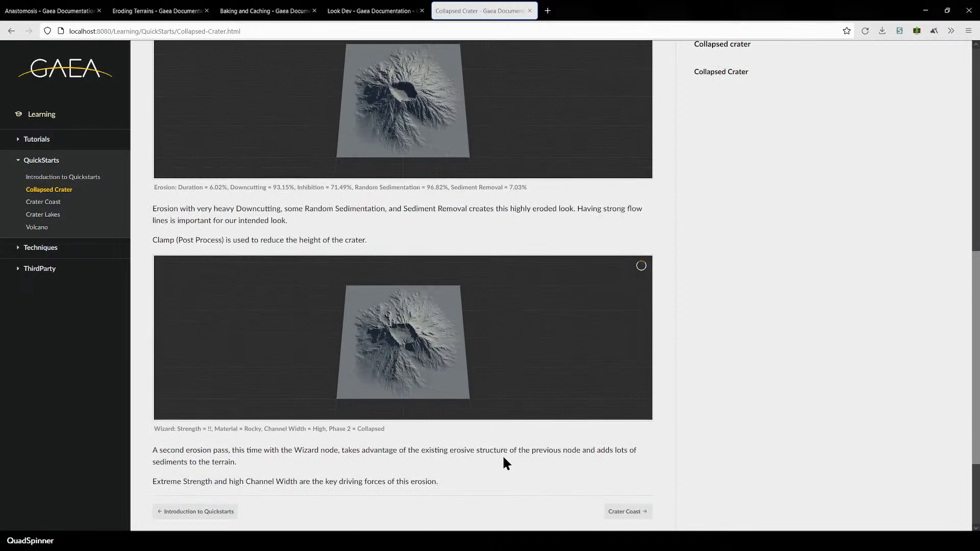
pyautogui.scroll(-3, 502, 457)
pyautogui.scroll(9, 501, 458)
pyautogui.scroll(3, 419, 432)
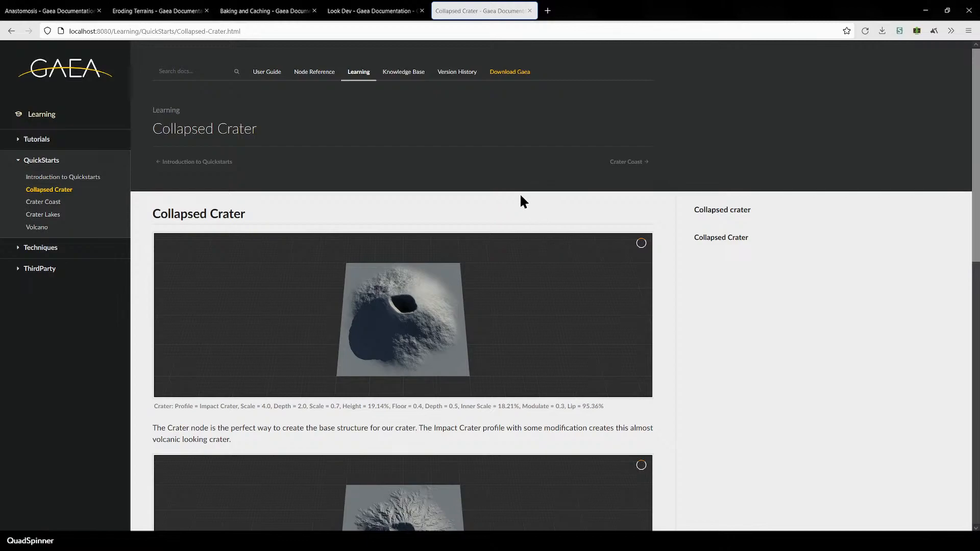
# Expand the Tutorials and Techniques lists of the Learning section and look over their topics.
pyautogui.click(36, 145)
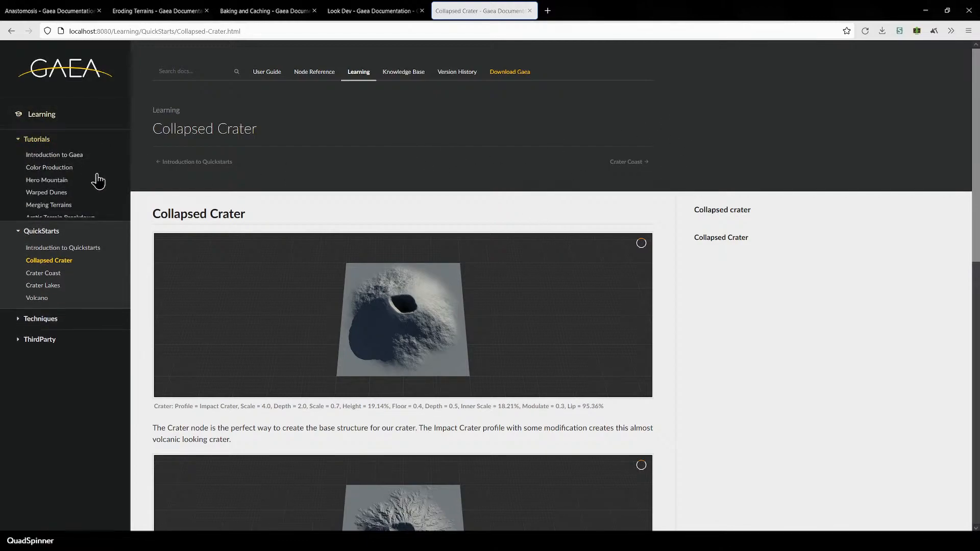
pyautogui.click(46, 352)
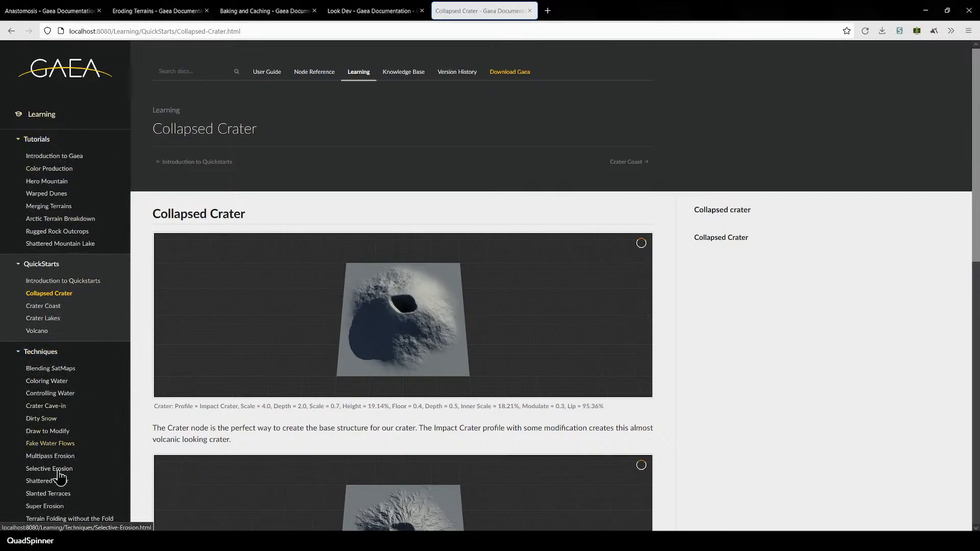
pyautogui.scroll(-5, 69, 454)
pyautogui.click(52, 267)
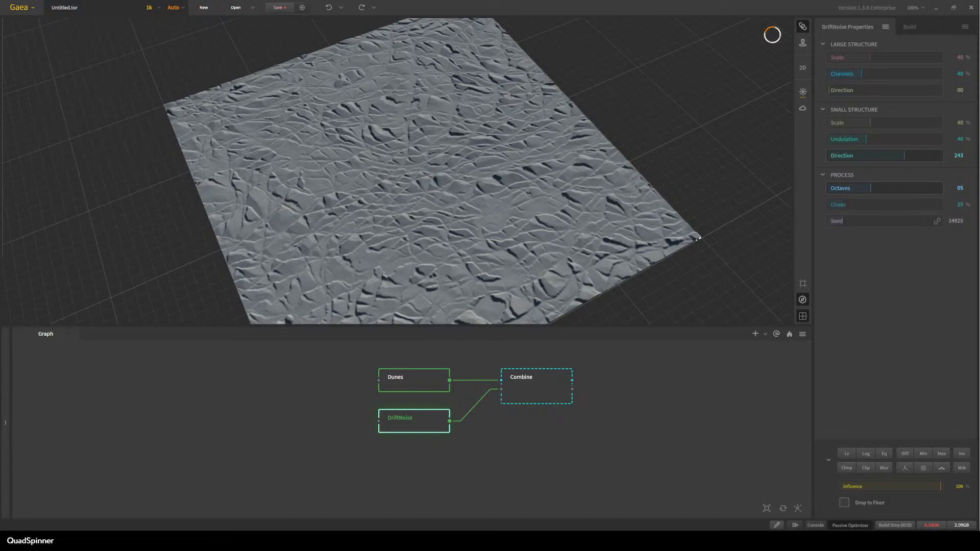
# Bring up the Gaea-Quickstarts repository on GitHub, maximize its window and look through the files in the Houdini folder.
pyautogui.moveTo(0, 255); pyautogui.dragTo(478, 90)
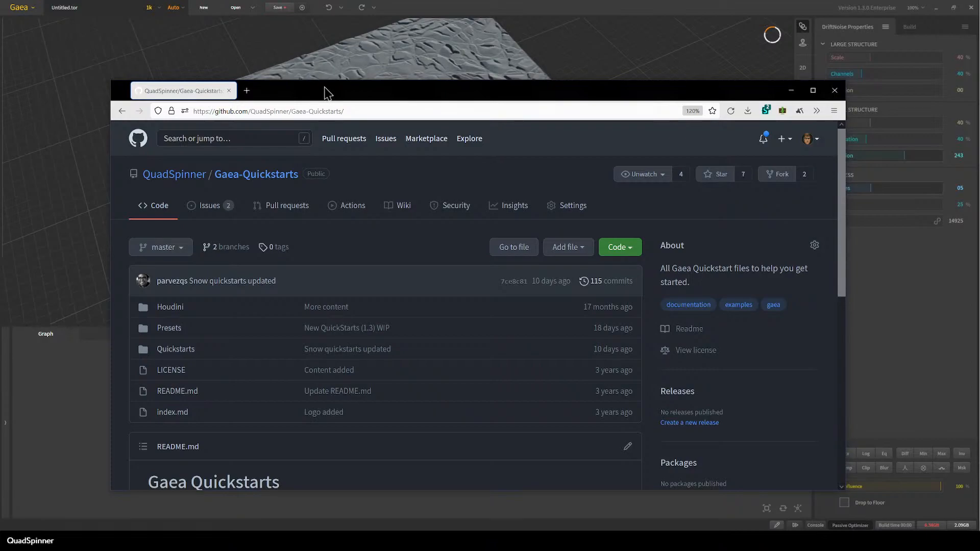
pyautogui.moveTo(405, 92); pyautogui.dragTo(0, 20)
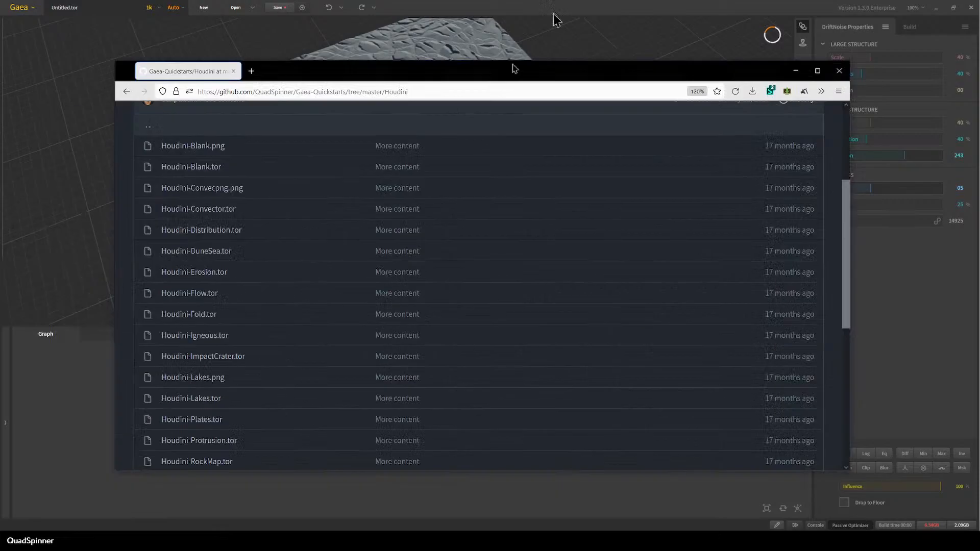
pyautogui.doubleClick(514, 67)
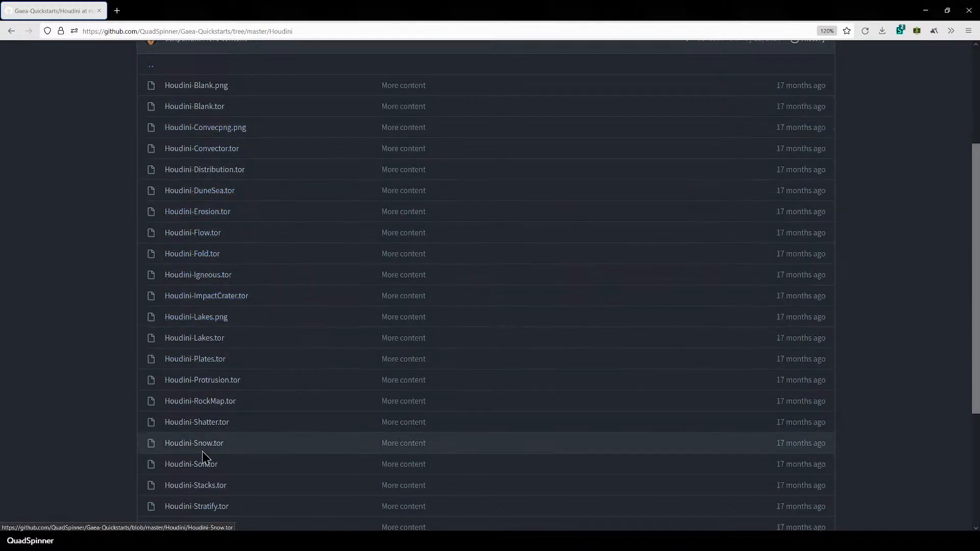
pyautogui.scroll(-1, 202, 451)
pyautogui.scroll(-3, 203, 458)
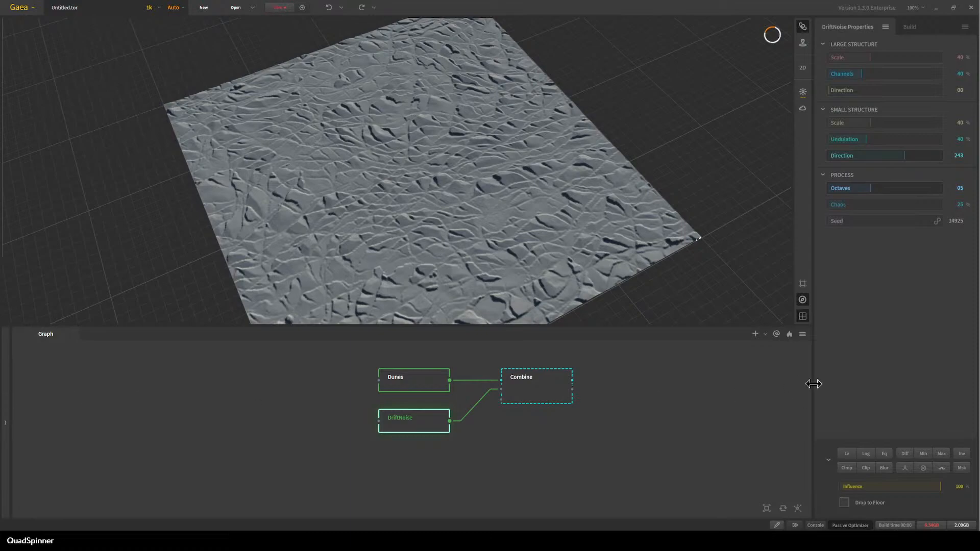
# Deselect the DriftNoise node, switch to ACDSee and examine the Canyon.tor screenshots at different magnifications and full screen.
pyautogui.click(744, 389)
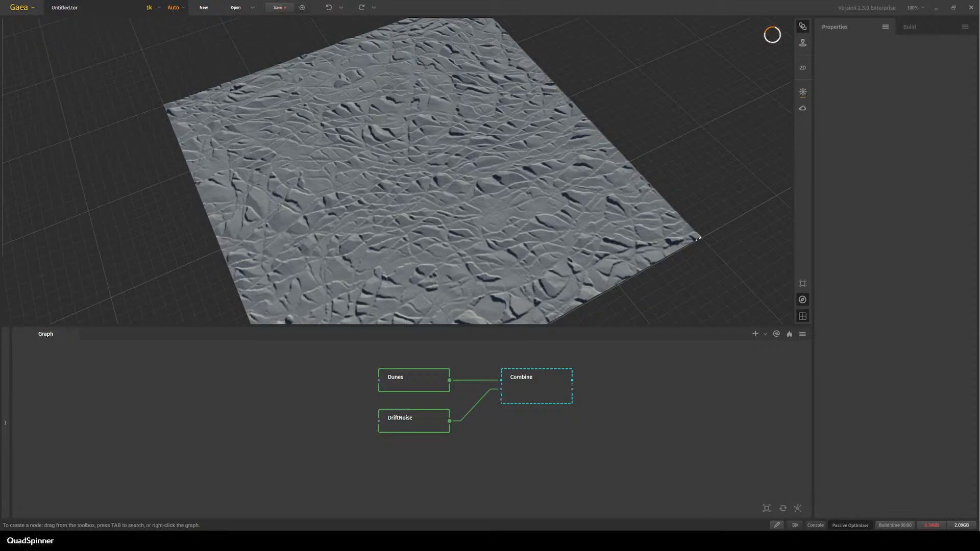
pyautogui.moveTo(1, 408); pyautogui.dragTo(510, 1)
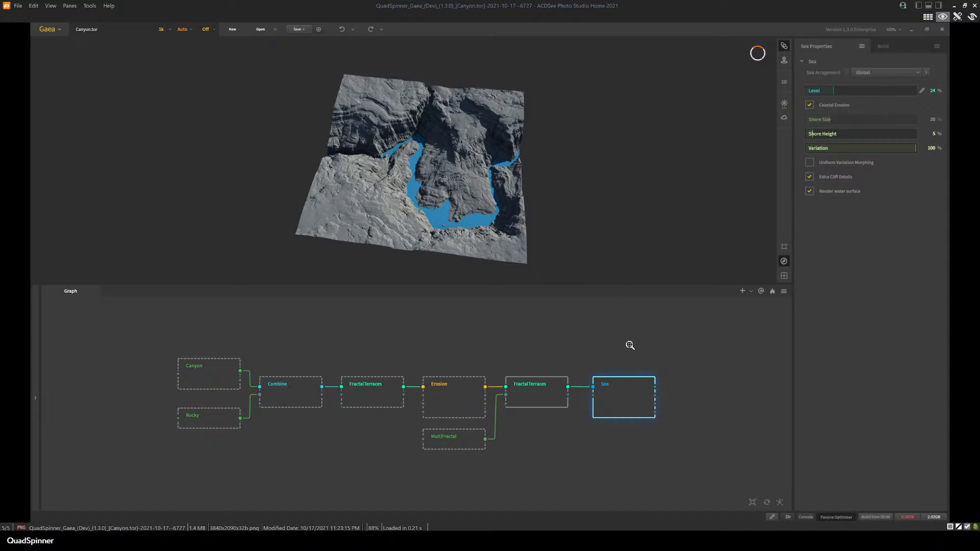
pyautogui.click(660, 205)
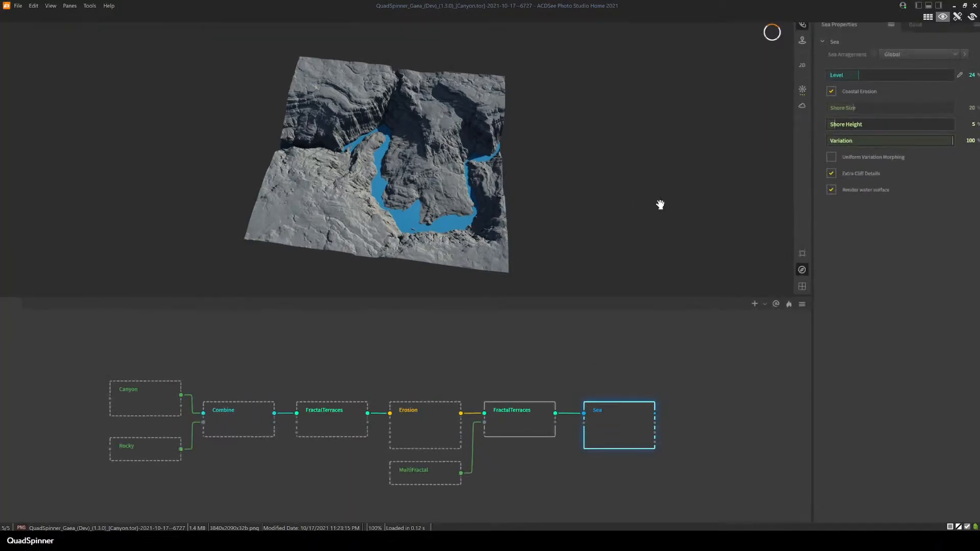
pyautogui.click(645, 209)
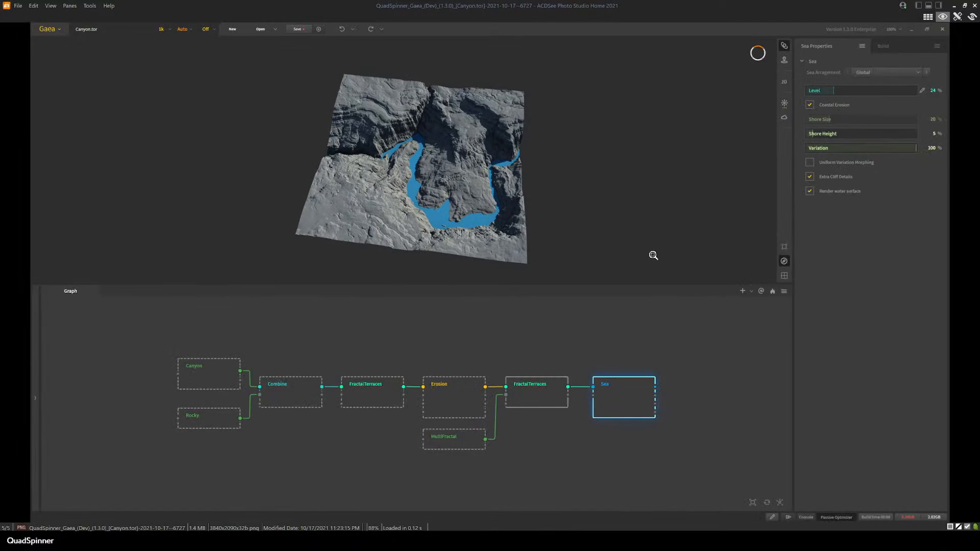
pyautogui.press('f')
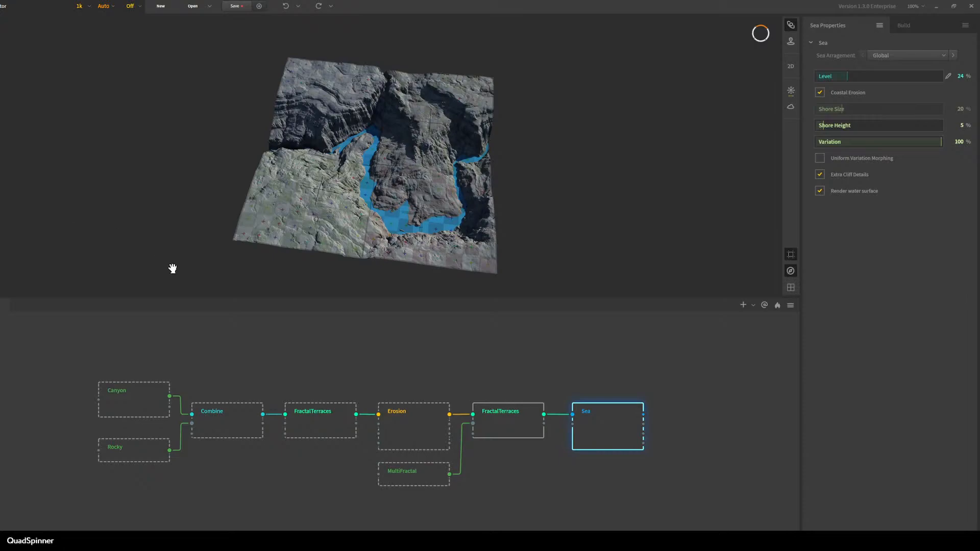
pyautogui.press('f')
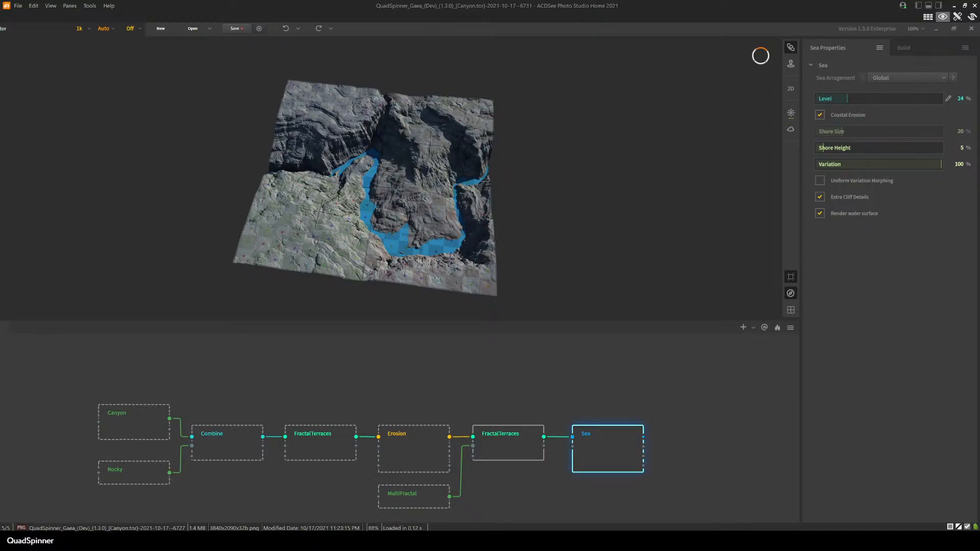
# Switch back to Gaea and add a Mask node to the graph.
pyautogui.moveTo(173, 542)
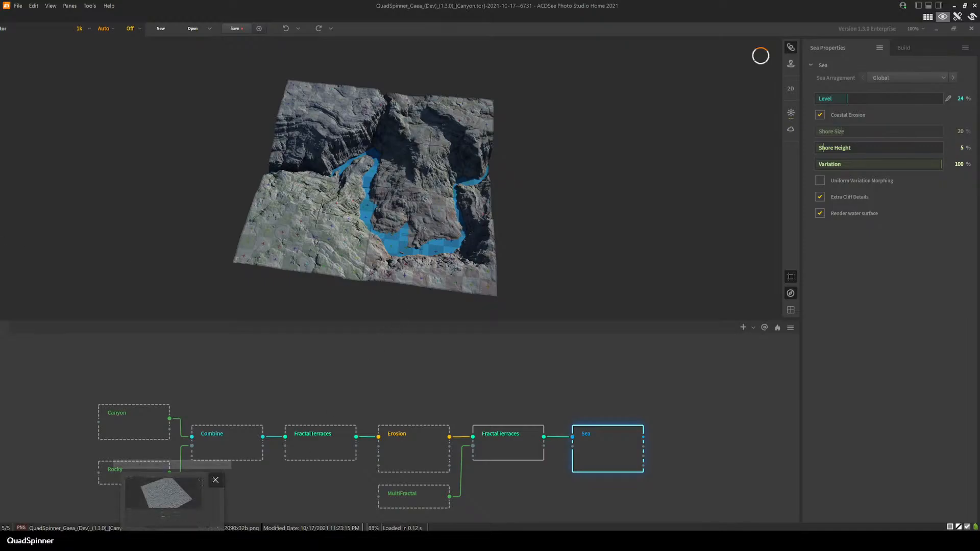
pyautogui.click(164, 493)
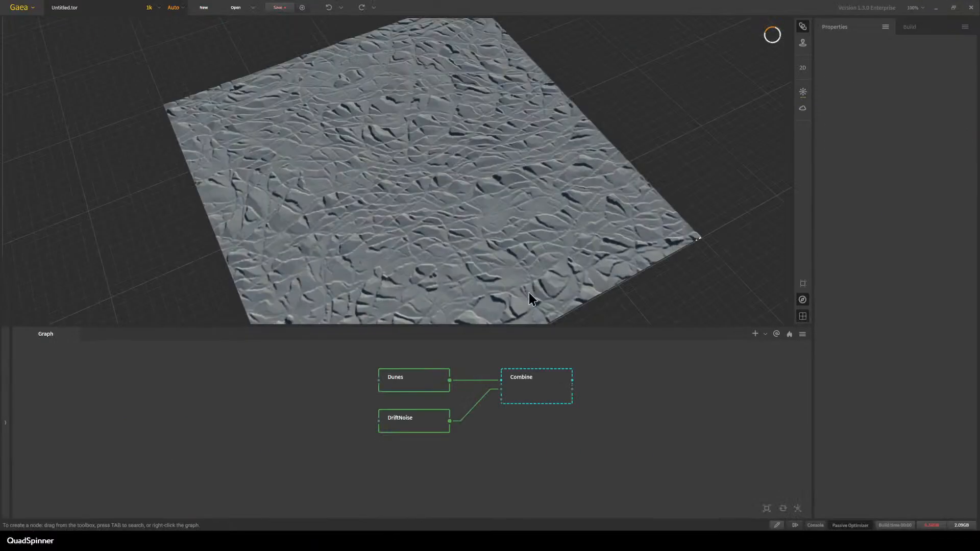
pyautogui.rightClick(310, 398)
pyautogui.click(350, 446)
pyautogui.rightClick(214, 415)
pyautogui.write('mask')
pyautogui.press('Return')
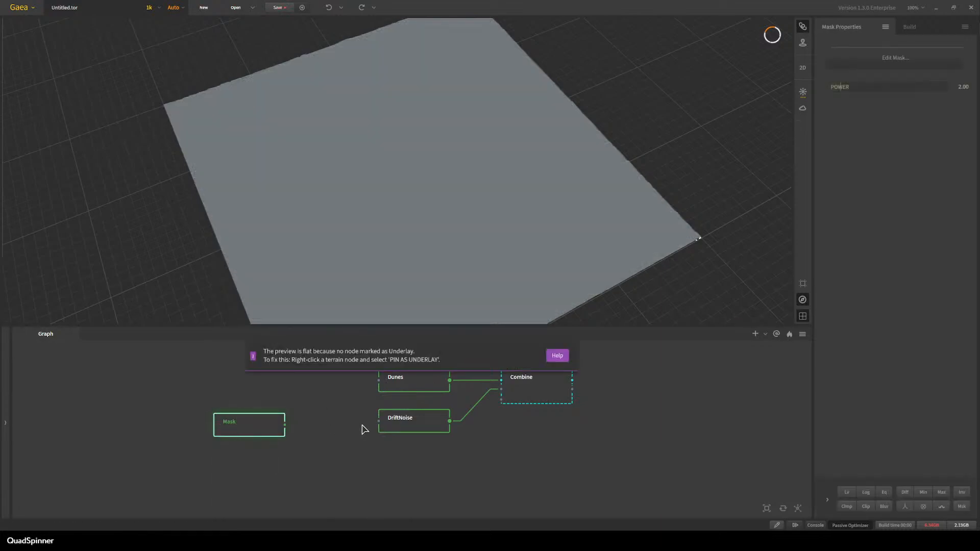
# Delete the Dunes, DriftNoise and Combine nodes, then connect a Rugged node to the Mask output and place it beside the Mask.
pyautogui.moveTo(388, 462); pyautogui.dragTo(656, 368)
pyautogui.press('Delete')
pyautogui.moveTo(285, 425); pyautogui.dragTo(414, 405)
pyautogui.write('blur')
pyautogui.press('Return')
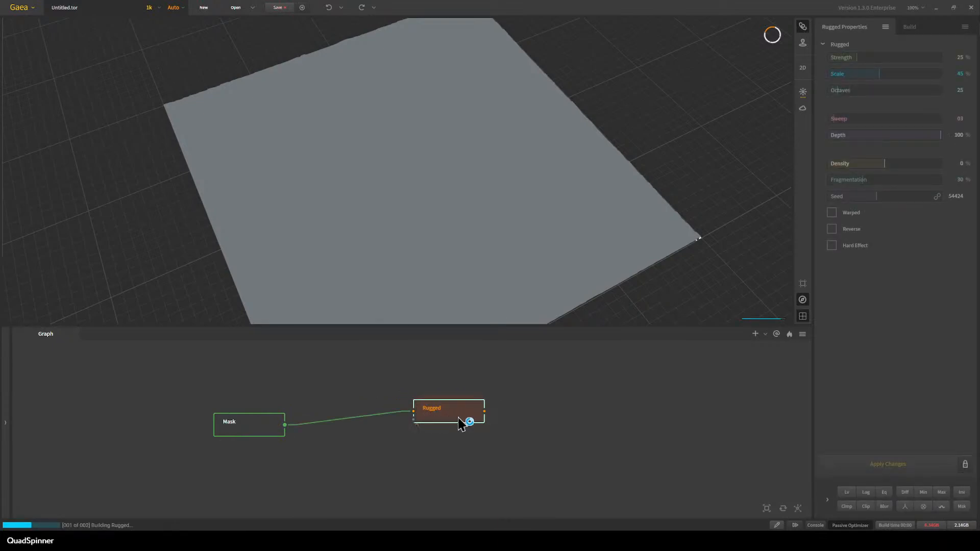
pyautogui.moveTo(455, 425); pyautogui.dragTo(365, 438)
# Tilt the terrain view to a lower angle and pin the preview to the Rugged node.
pyautogui.click(255, 435)
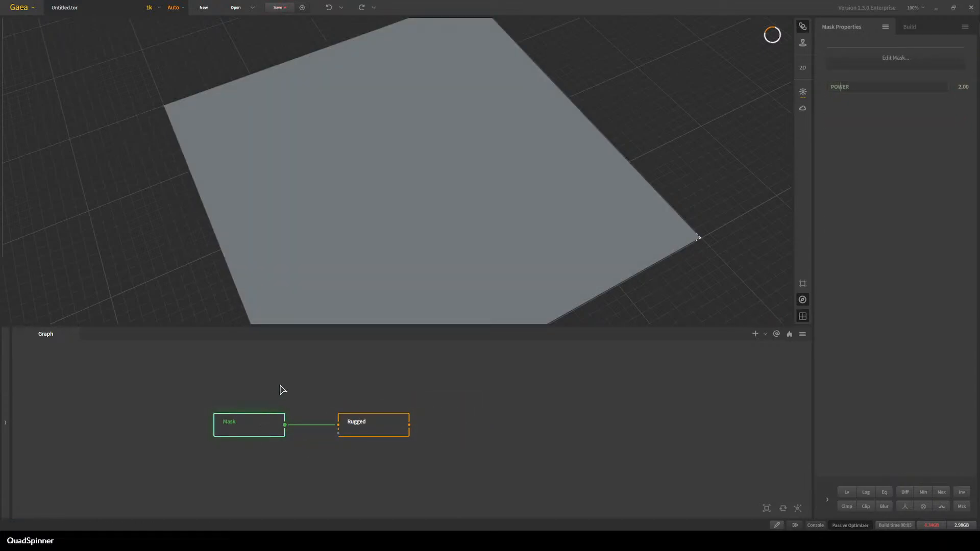
pyautogui.scroll(3, 348, 240)
pyautogui.moveTo(348, 240); pyautogui.dragTo(366, 411)
pyautogui.click(372, 431)
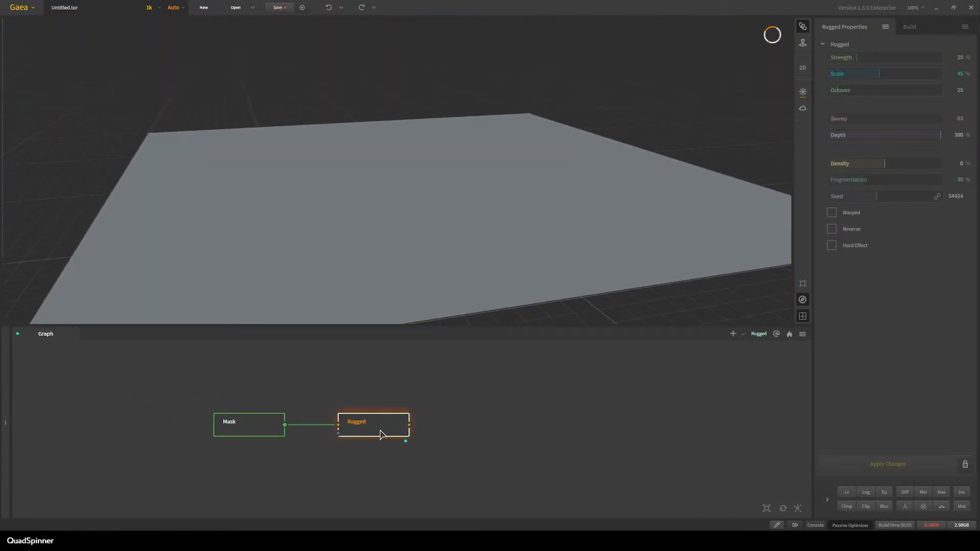
# Open the Mask node's editor, adjust the brush size and strength, and paint a curved ridge from the upper left to the lower centre.
pyautogui.click(237, 433)
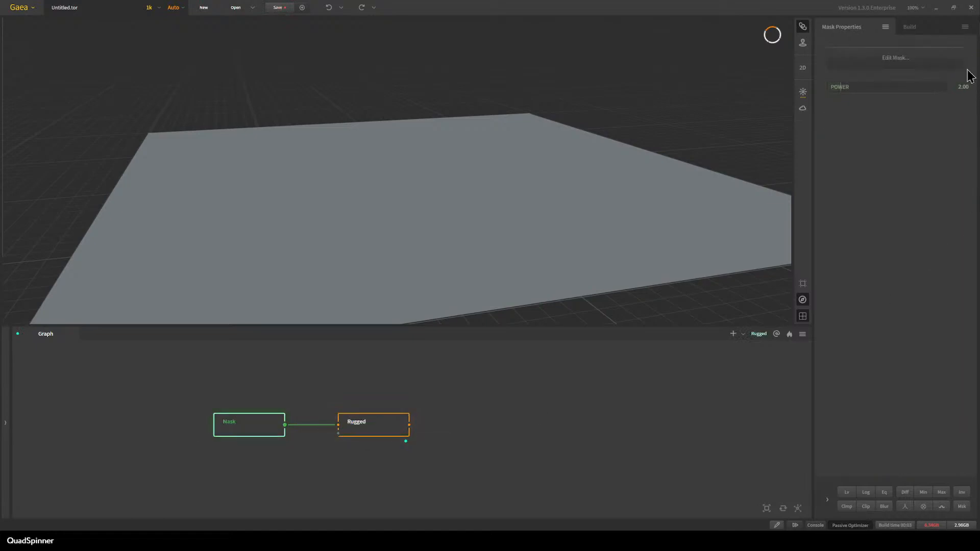
pyautogui.click(846, 63)
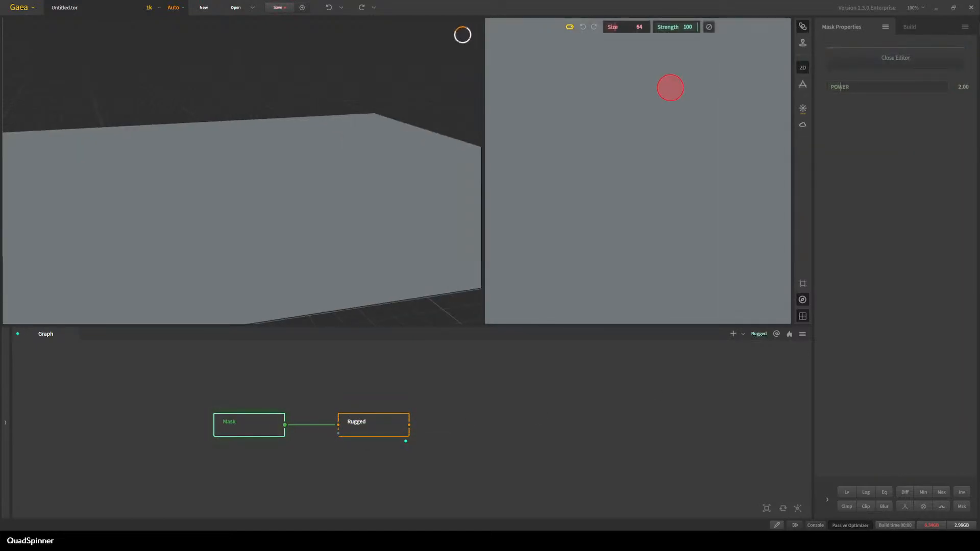
pyautogui.click(662, 27)
pyautogui.click(619, 27)
pyautogui.moveTo(539, 58)
pyautogui.mouseDown()
pyautogui.moveTo(602, 82)
pyautogui.moveTo(713, 175)
pyautogui.mouseUp()
pyautogui.moveTo(706, 132); pyautogui.dragTo(645, 242)
# Set the mask brush to size 163 and strength 6, paint soft slopes around the ridge, and set the mask's Power to 5.43.
pyautogui.click(634, 28)
pyautogui.click(658, 27)
pyautogui.moveTo(538, 51)
pyautogui.mouseDown()
pyautogui.moveTo(759, 105)
pyautogui.moveTo(618, 79)
pyautogui.moveTo(737, 131)
pyautogui.moveTo(661, 86)
pyautogui.moveTo(672, 175)
pyautogui.moveTo(539, 236)
pyautogui.moveTo(613, 270)
pyautogui.mouseUp()
pyautogui.moveTo(851, 88)
pyautogui.mouseDown()
pyautogui.moveTo(878, 88)
pyautogui.moveTo(860, 87)
pyautogui.mouseUp()
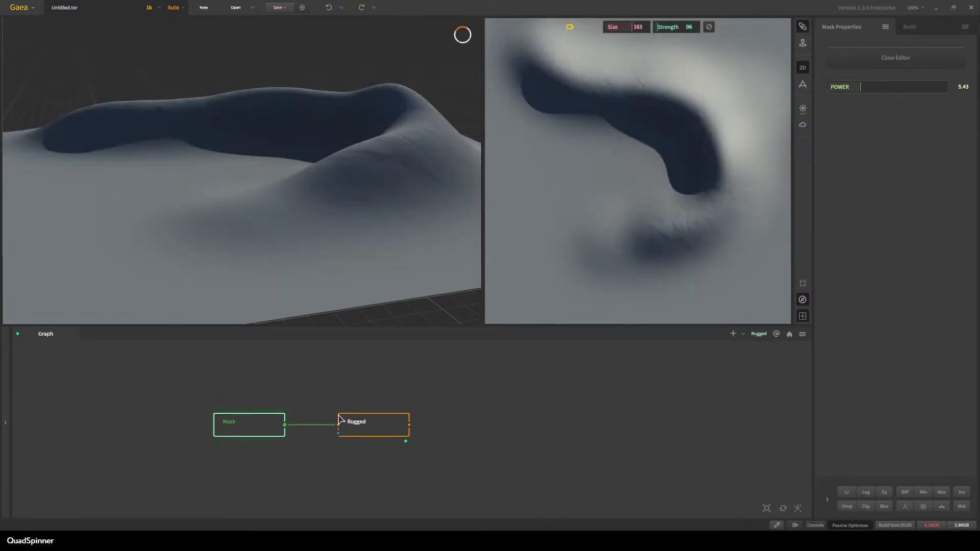
# Enable Hard Effect on the Rugged node and apply the change to the terrain.
pyautogui.click(368, 429)
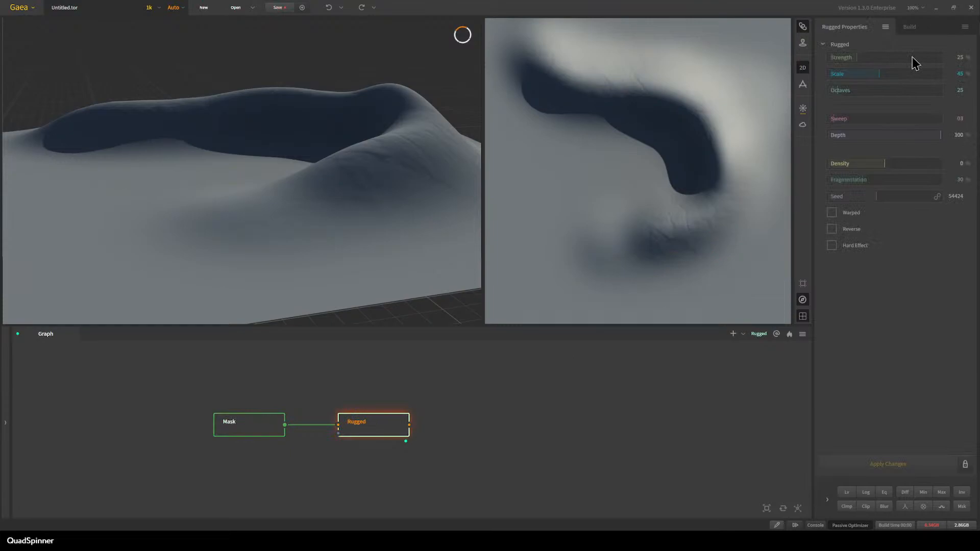
pyautogui.click(858, 247)
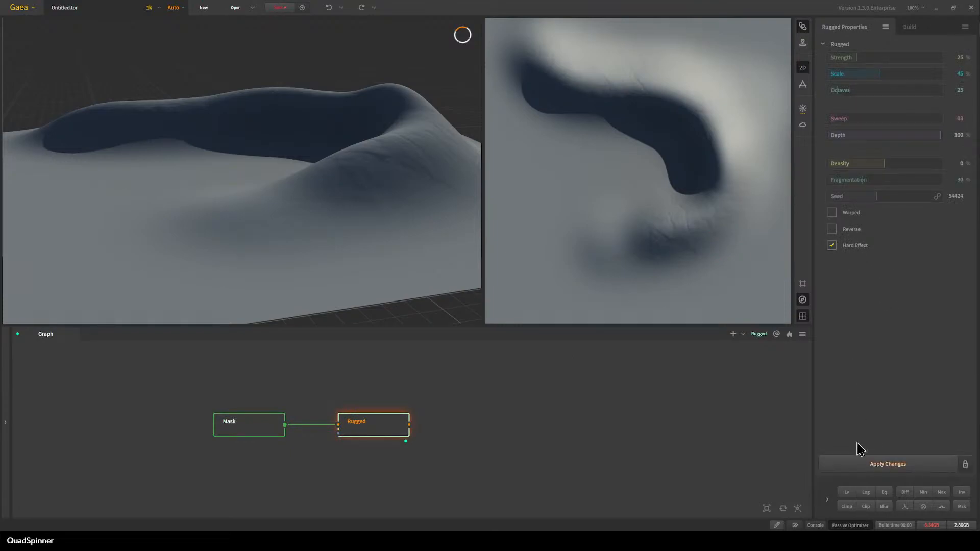
pyautogui.click(860, 465)
pyautogui.moveTo(374, 209); pyautogui.dragTo(321, 259)
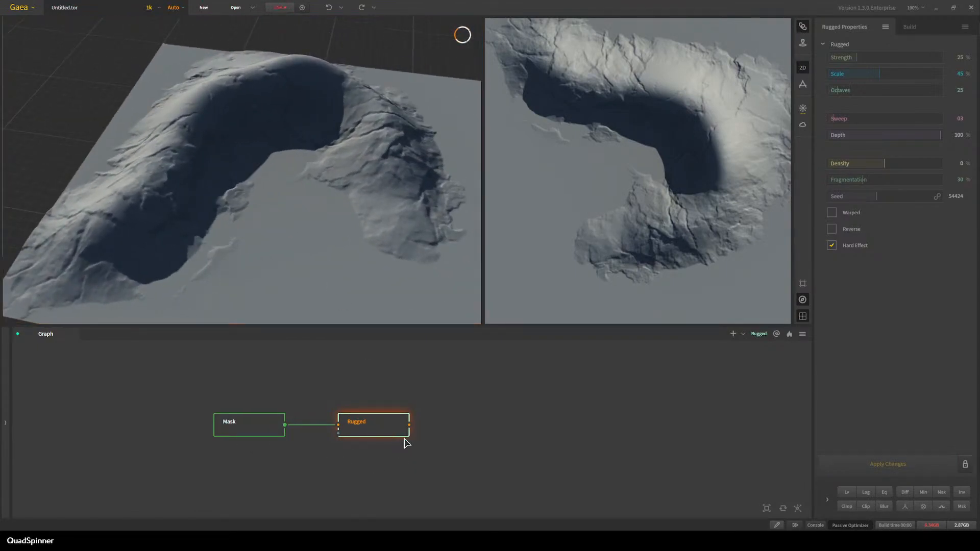
# Connect a Wizard erosion node to the Rugged output, set its Strength to Normal and apply the changes.
pyautogui.moveTo(410, 426); pyautogui.dragTo(459, 412)
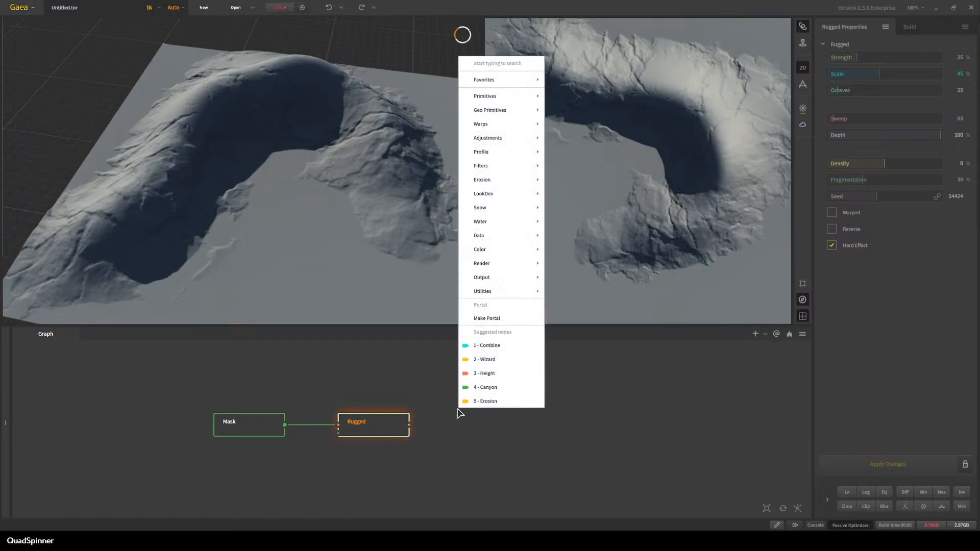
pyautogui.click(488, 360)
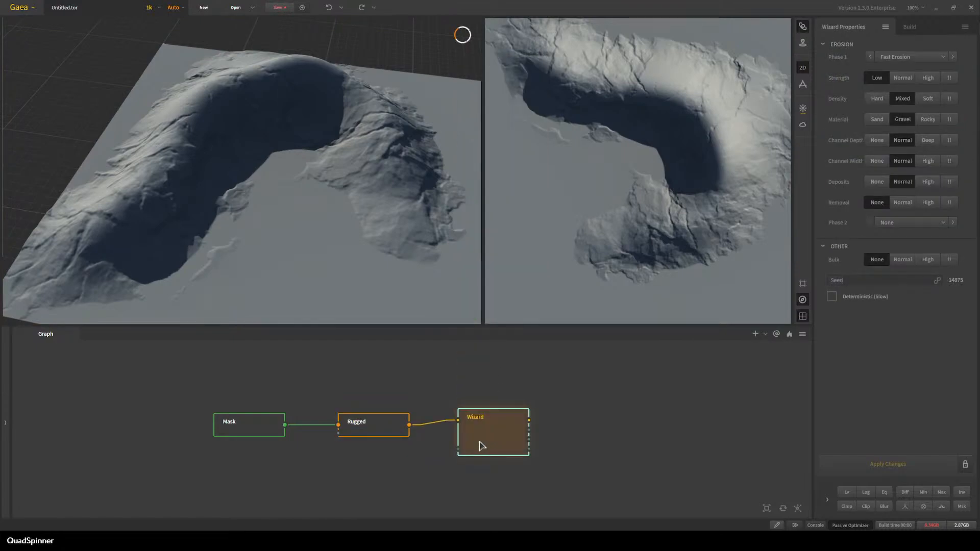
pyautogui.click(904, 78)
pyautogui.click(888, 464)
pyautogui.moveTo(355, 206); pyautogui.dragTo(327, 214)
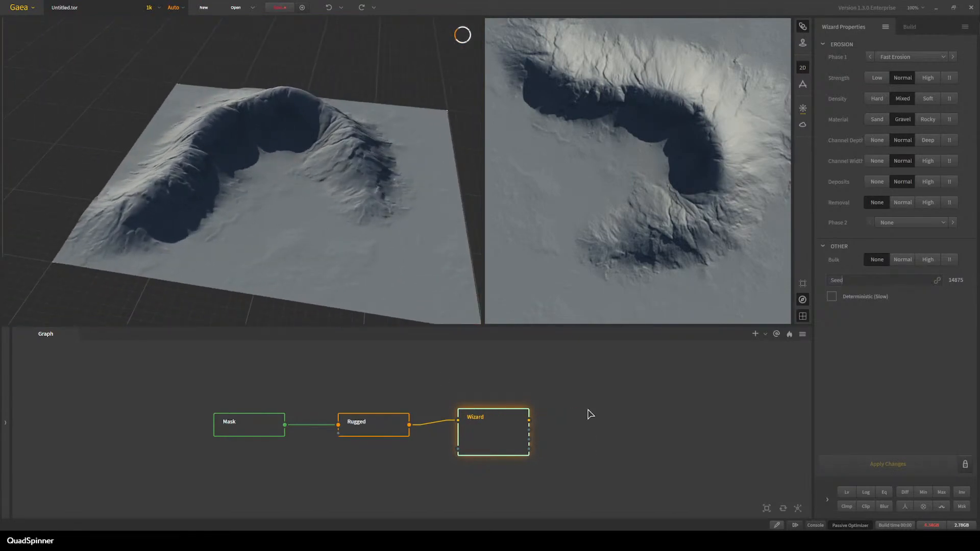
# Chain a FractalTerraces node after the Wizard, followed by a second Wizard node connected to the terraces output.
pyautogui.moveTo(529, 420); pyautogui.dragTo(629, 403)
pyautogui.click(625, 408)
pyautogui.write('ter')
pyautogui.click(644, 442)
pyautogui.moveTo(666, 433); pyautogui.dragTo(721, 431)
pyautogui.write('w')
pyautogui.click(727, 440)
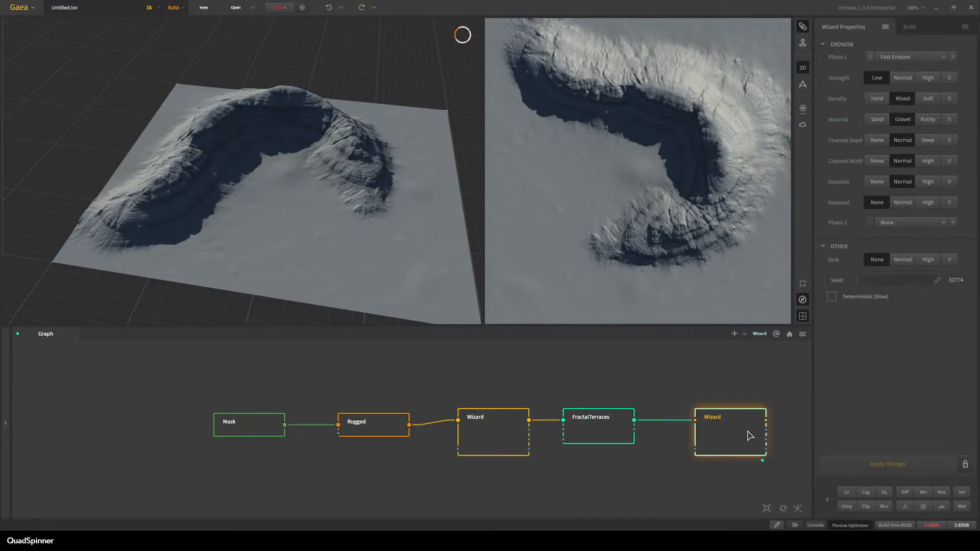
# Reopen the mask editor, set the brush to strength 29 and size 111, and paint a second curved ridge in the lower-left area.
pyautogui.click(256, 423)
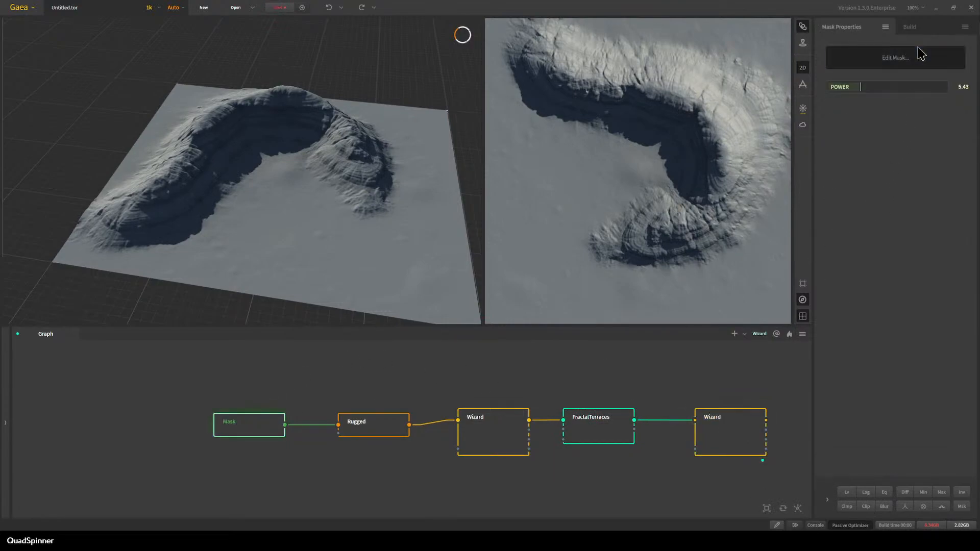
pyautogui.click(888, 57)
pyautogui.moveTo(660, 28); pyautogui.dragTo(669, 28)
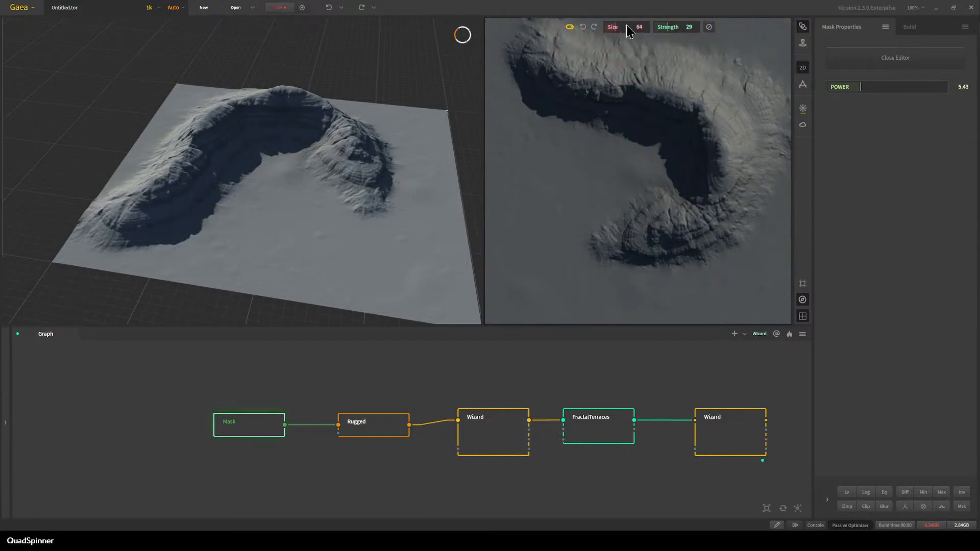
pyautogui.moveTo(629, 30); pyautogui.dragTo(619, 27)
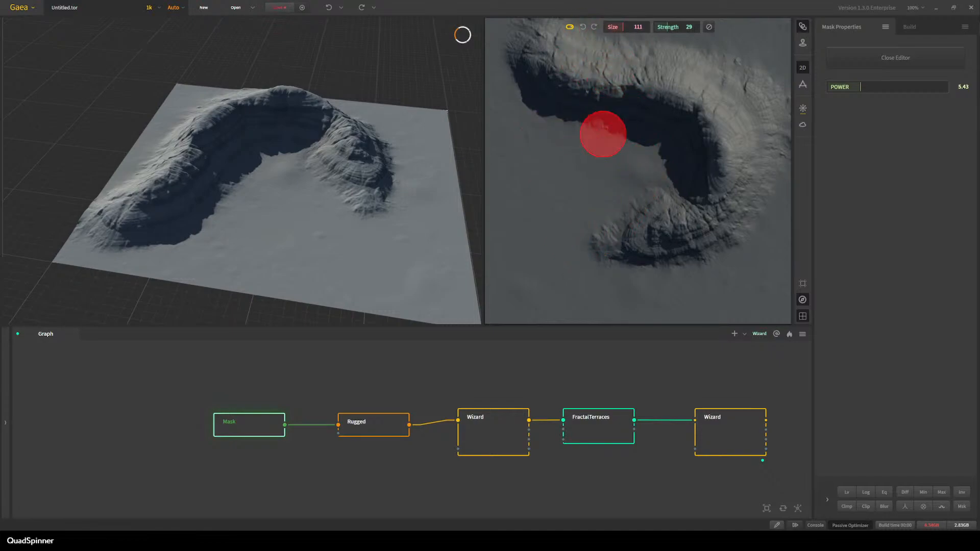
pyautogui.moveTo(538, 232); pyautogui.dragTo(570, 255)
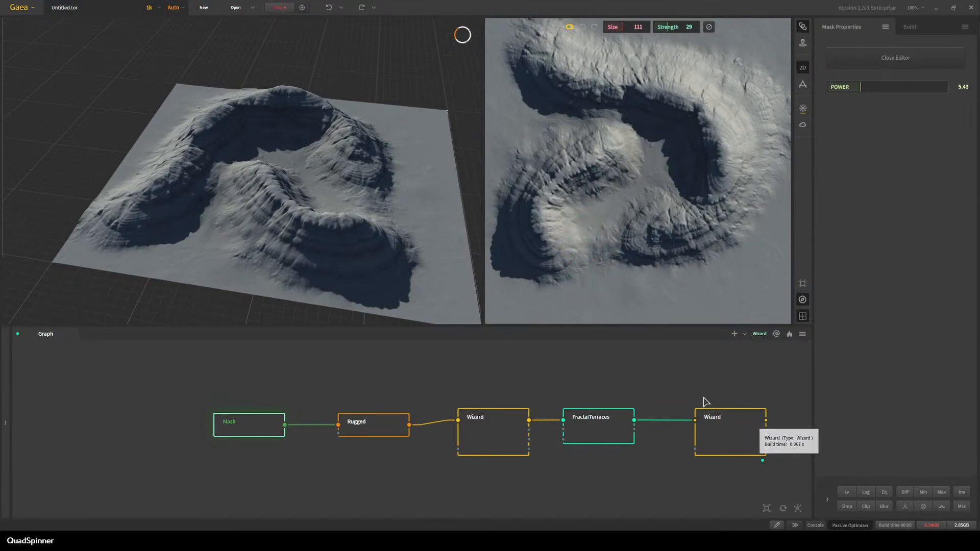
pyautogui.rightClick(733, 442)
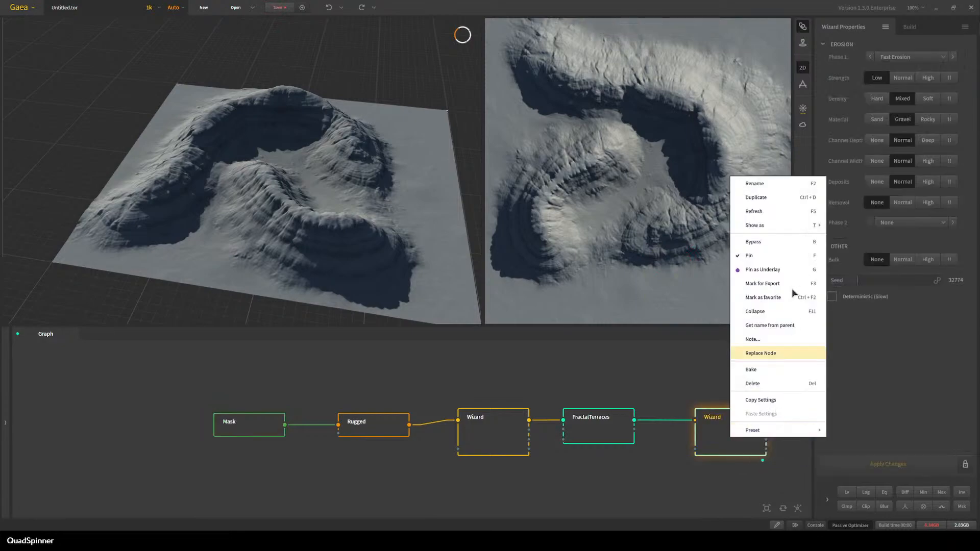
pyautogui.click(662, 256)
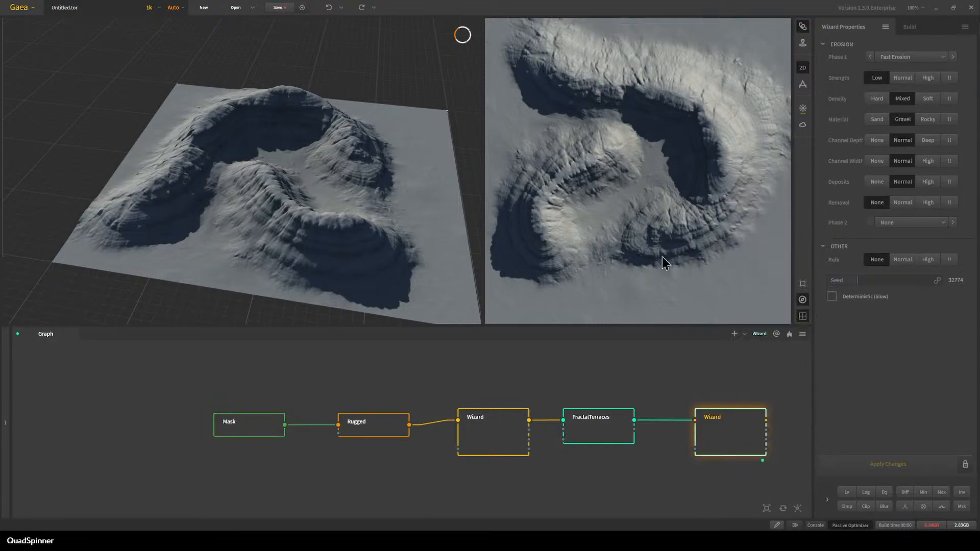
# Edit the mask with brush strength 28 and size 147, painting a raised mass over the centre and right side of the terrain.
pyautogui.doubleClick(237, 423)
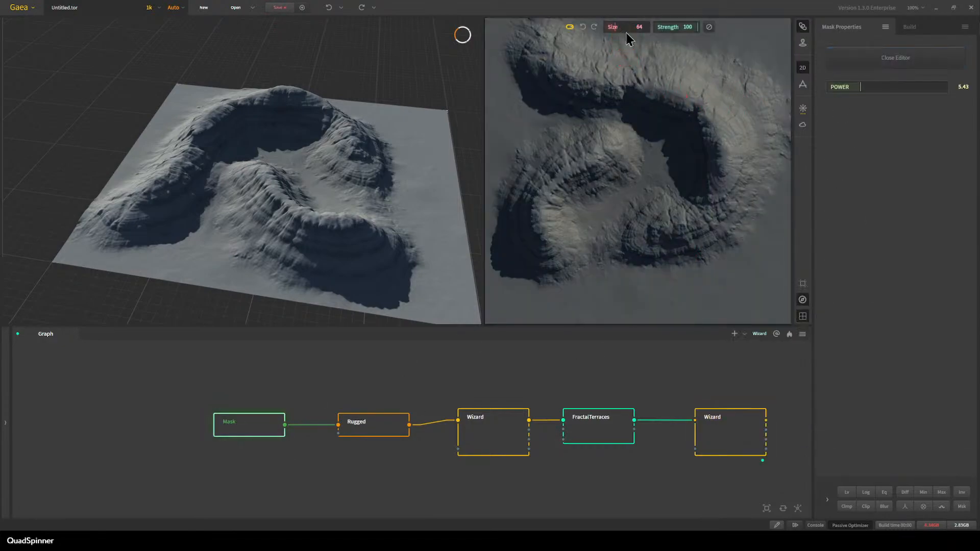
pyautogui.click(667, 28)
pyautogui.click(631, 27)
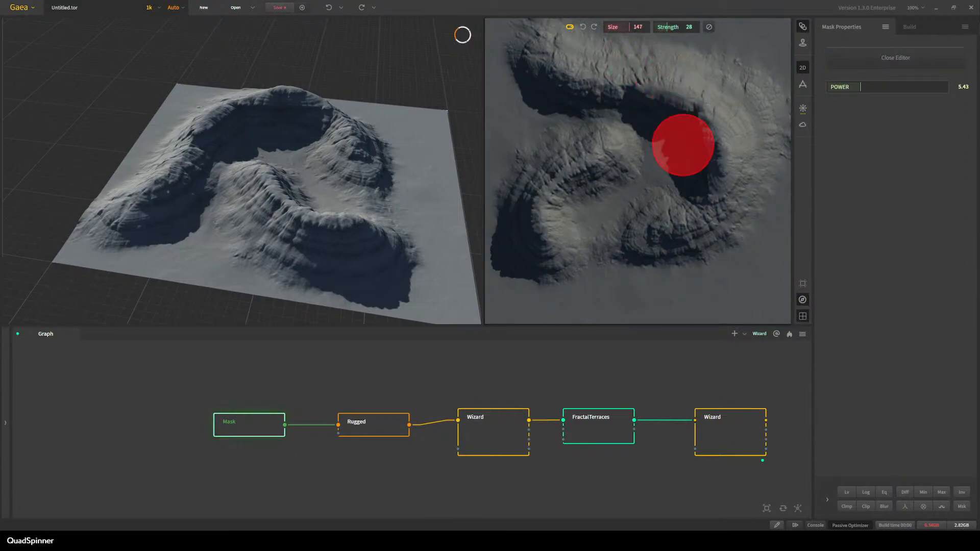
pyautogui.moveTo(702, 148); pyautogui.dragTo(668, 154)
pyautogui.moveTo(647, 200)
pyautogui.mouseDown()
pyautogui.moveTo(731, 188)
pyautogui.moveTo(719, 218)
pyautogui.moveTo(727, 263)
pyautogui.moveTo(698, 256)
pyautogui.mouseUp()
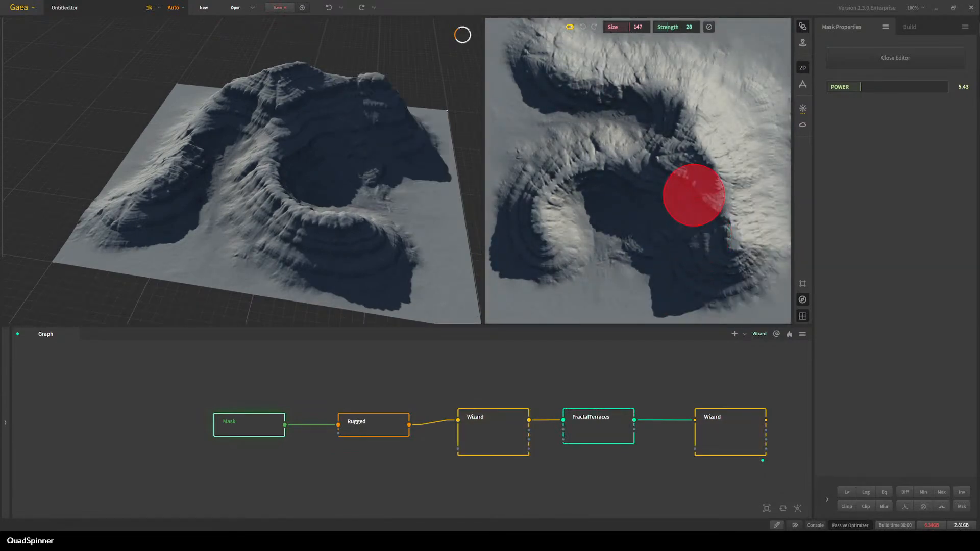
# Switch the mask brush to erasing and carve away parts of the raised mass at the centre and right of the terrain.
pyautogui.click(569, 28)
pyautogui.moveTo(685, 96)
pyautogui.mouseDown()
pyautogui.moveTo(702, 118)
pyautogui.moveTo(694, 155)
pyautogui.mouseUp()
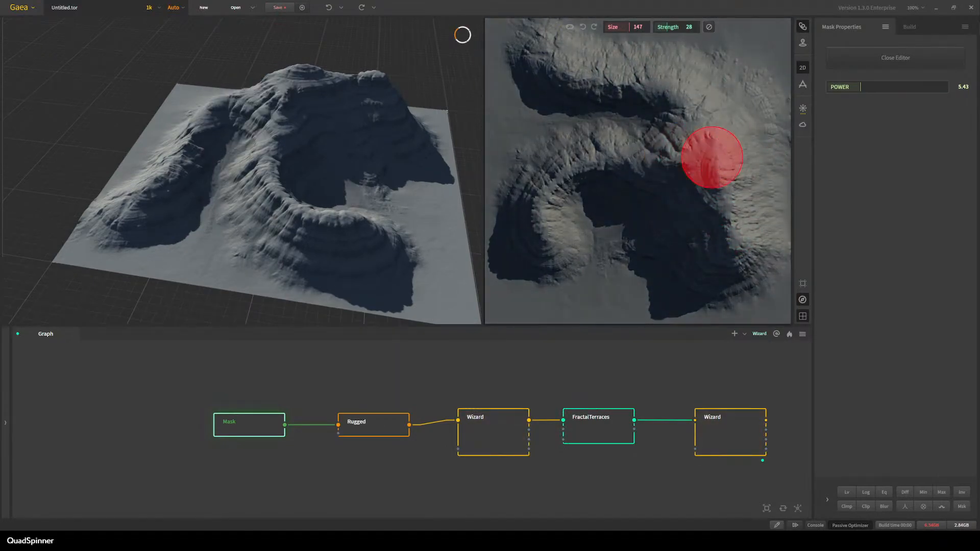
pyautogui.moveTo(749, 179); pyautogui.dragTo(711, 188)
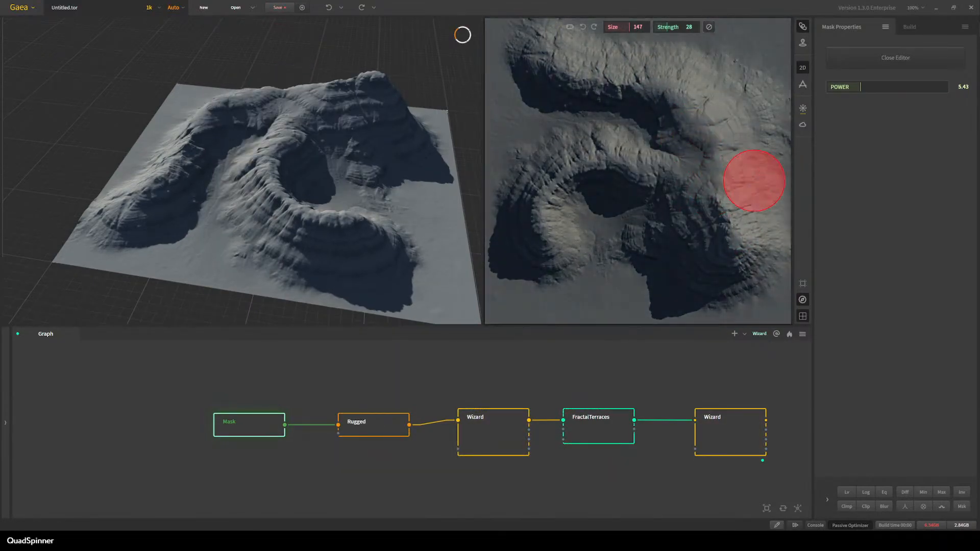
pyautogui.moveTo(781, 216); pyautogui.dragTo(739, 223)
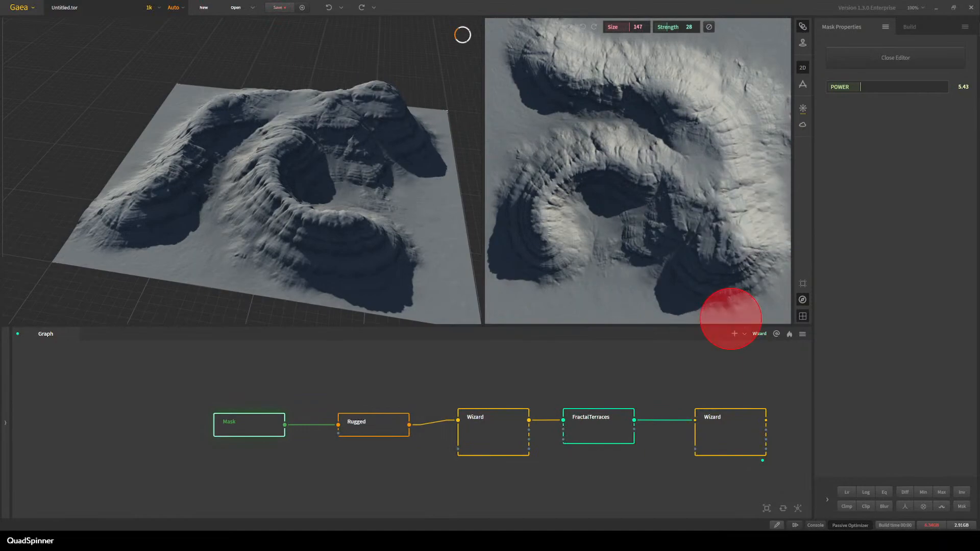